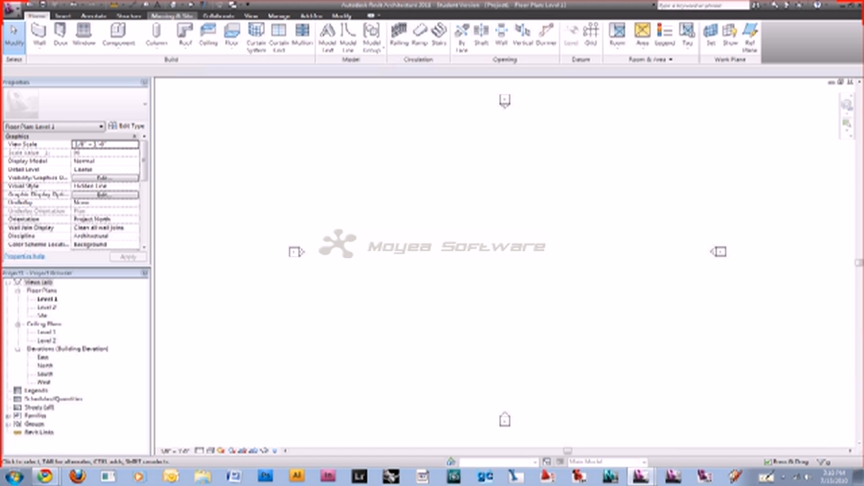
click(172, 16)
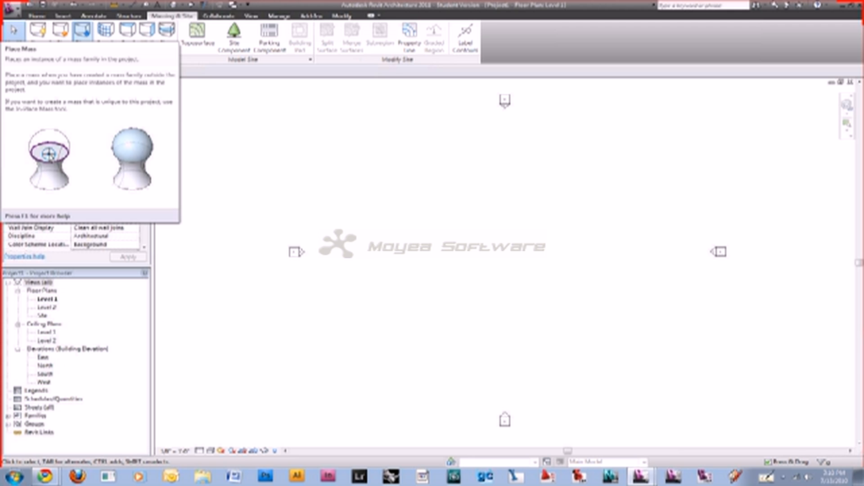
click(83, 31)
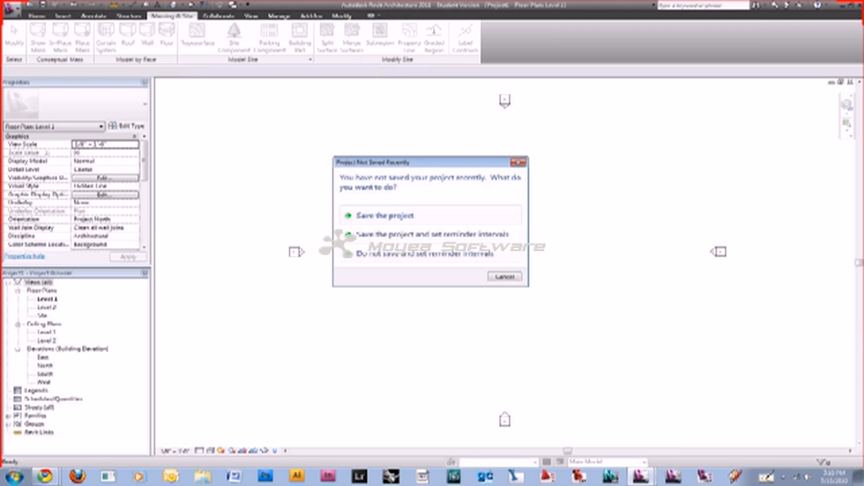
click(378, 254)
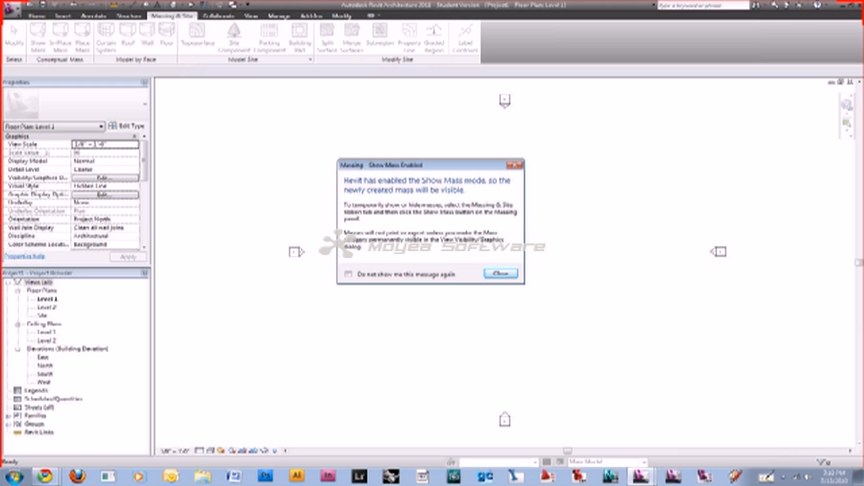
key(Return)
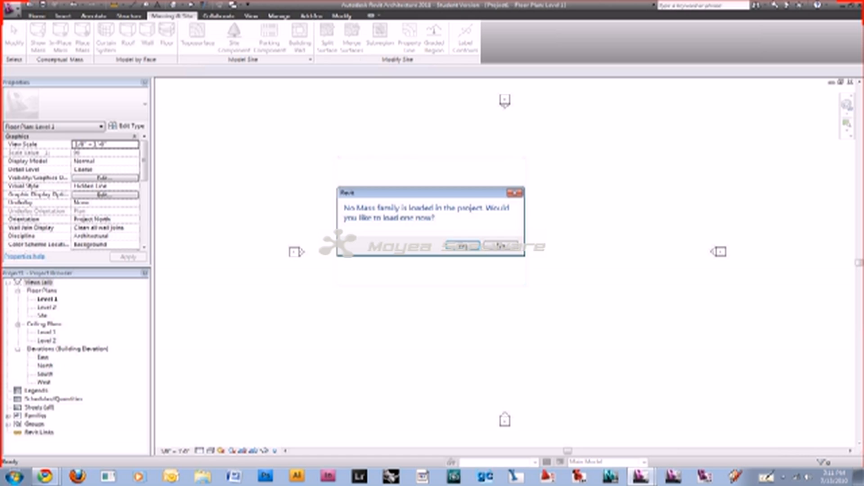
key(Return)
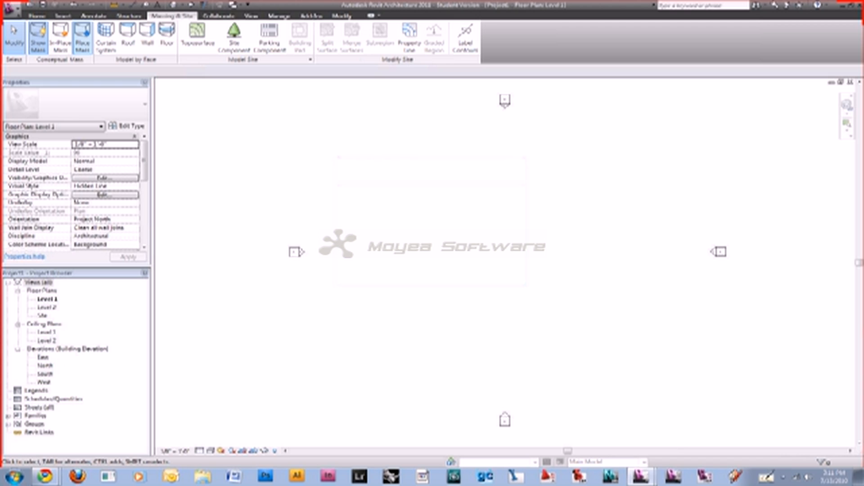
Start a new in-place mass named "Rough Idea"
click(60, 38)
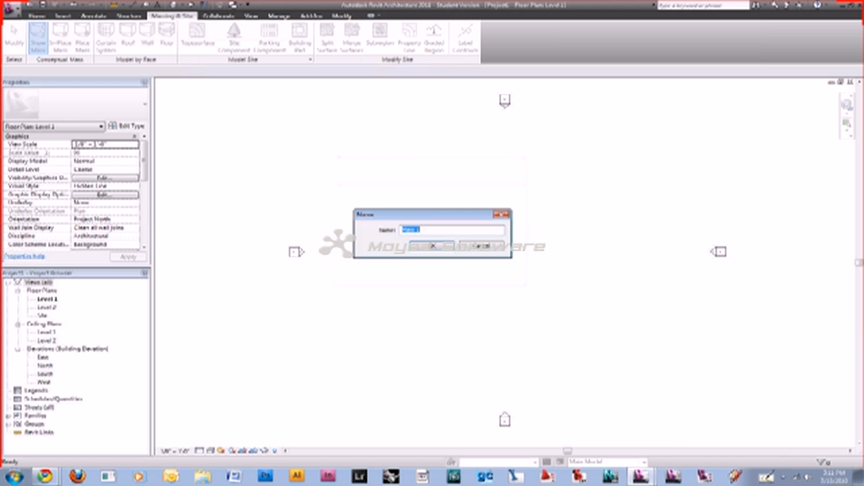
text(N)
text(ough)
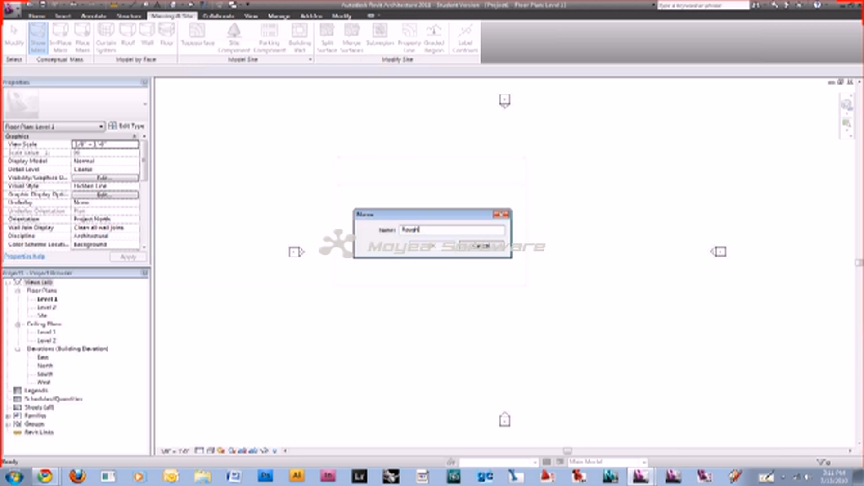
text( Idea)
click(432, 246)
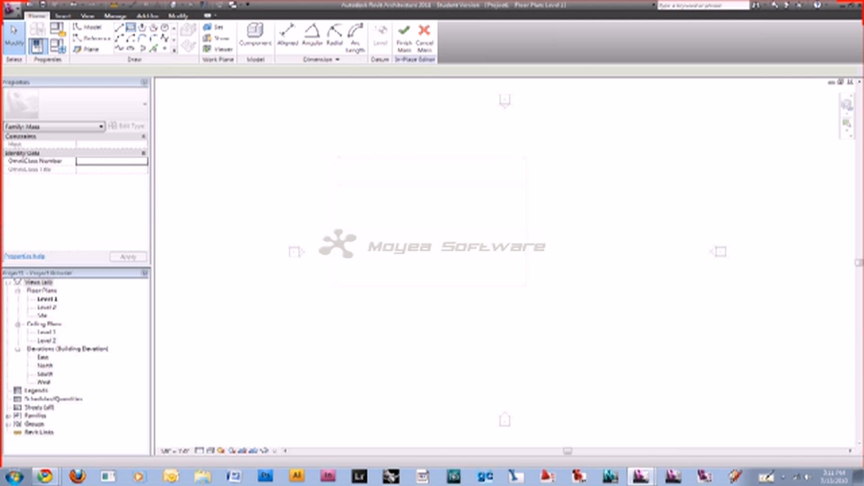
Sketch a wide rectangle with model lines on Level 1, inside the area between the four elevation markers
click(130, 27)
click(299, 97)
click(445, 220)
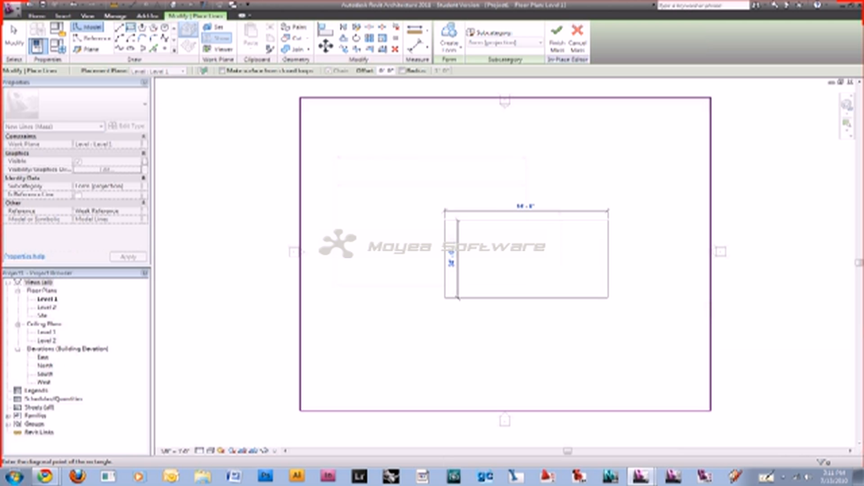
click(608, 298)
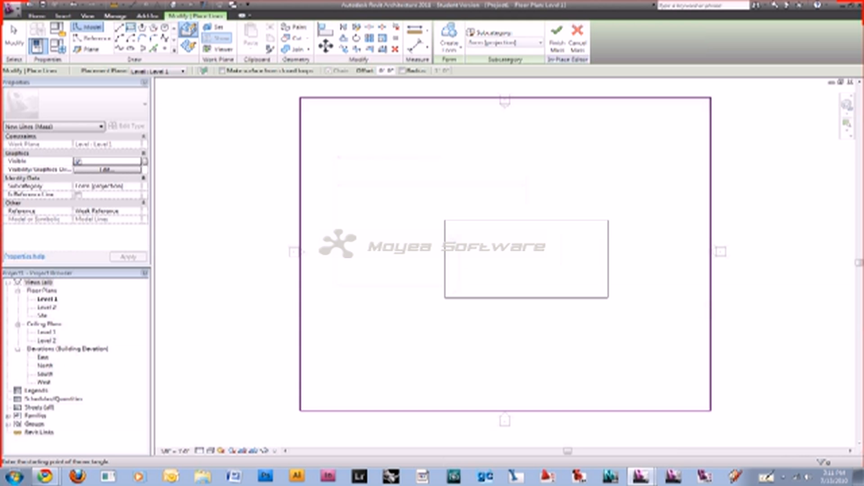
key(Escape)
key(Escape)
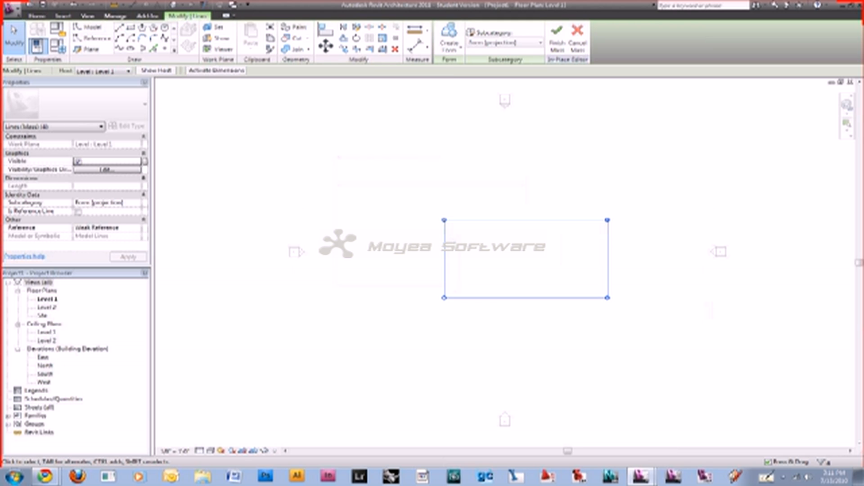
Create a solid form from the rectangle and open the default 3D view
click(449, 36)
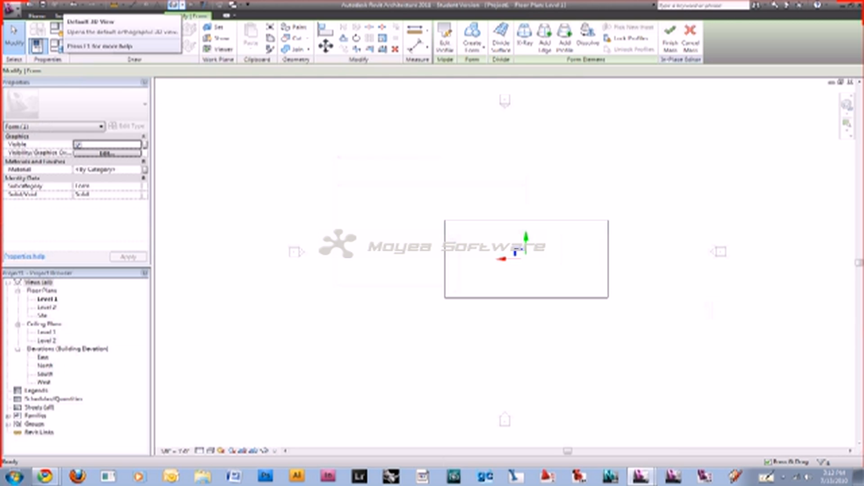
click(172, 5)
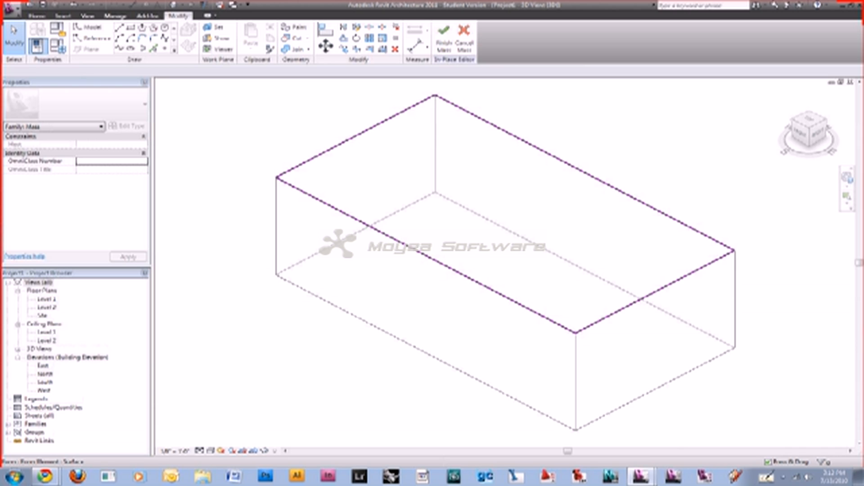
Shrink the box by moving its long front face and its short end face inward, each perpendicular to itself
click(416, 299)
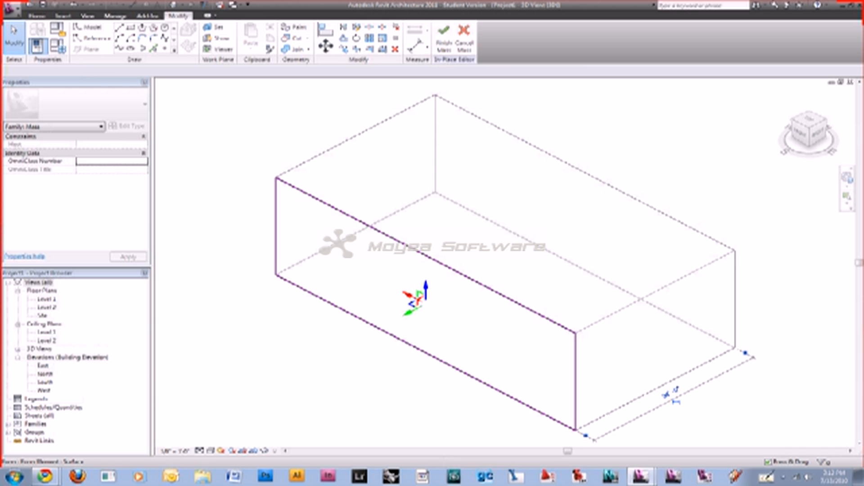
click(484, 333)
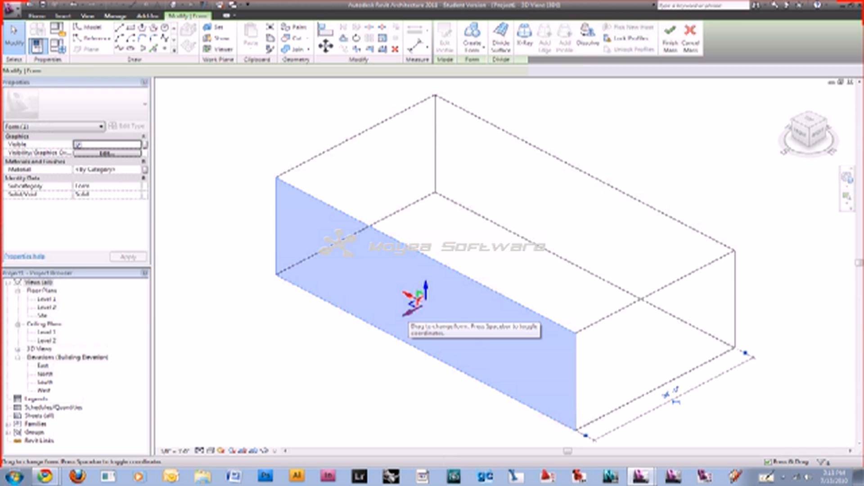
drag(409, 310, 453, 288)
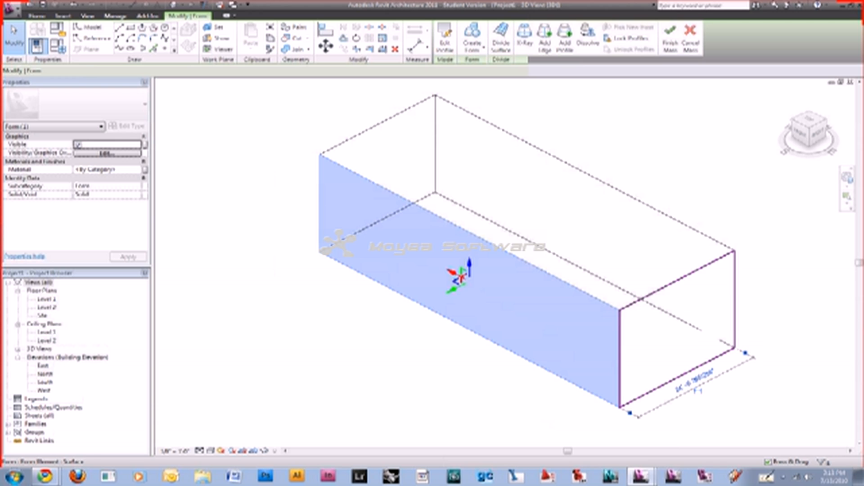
click(675, 324)
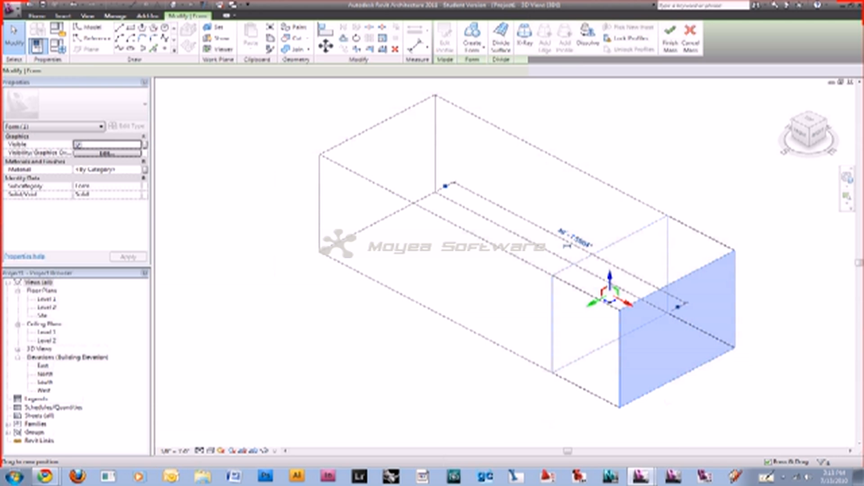
drag(628, 305, 556, 266)
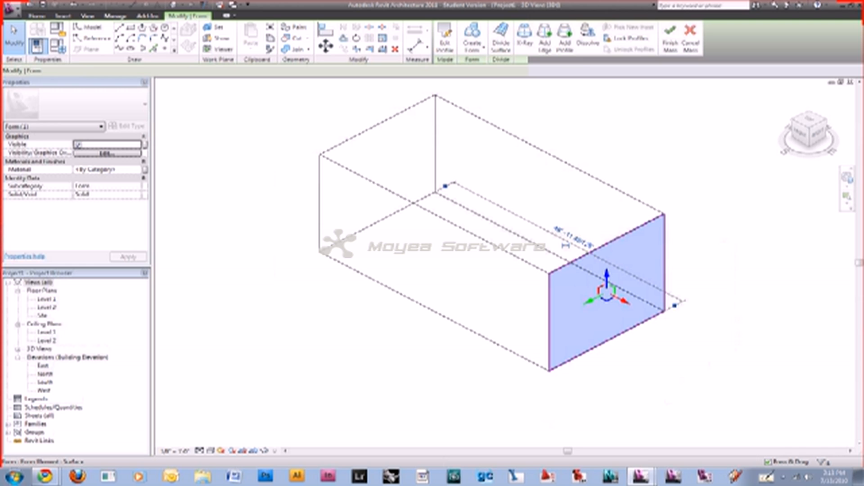
shift+middle_drag(607, 322, 622, 282)
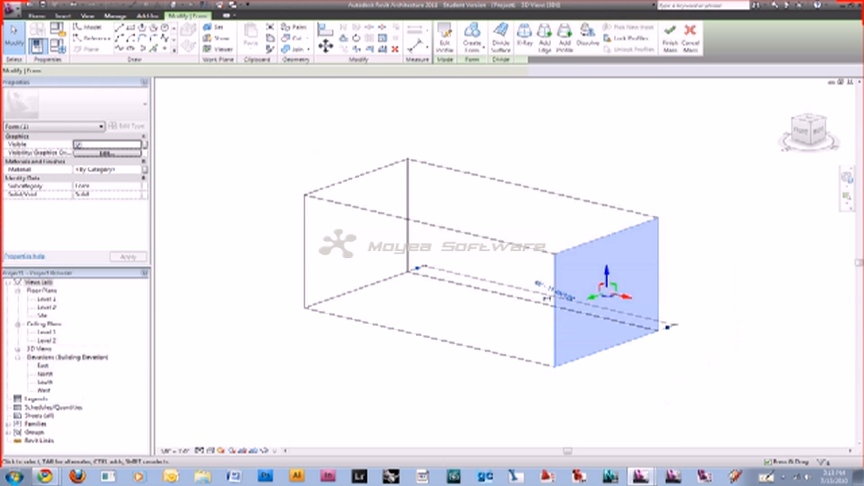
click(396, 168)
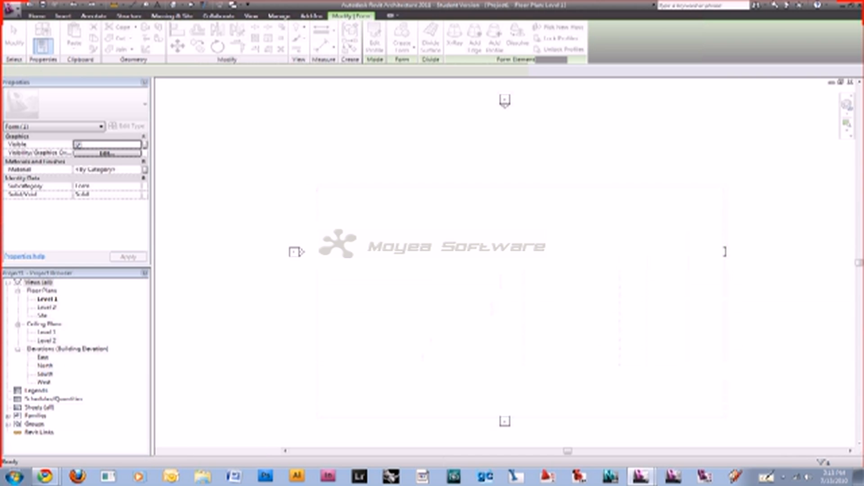
key(ctrl+s)
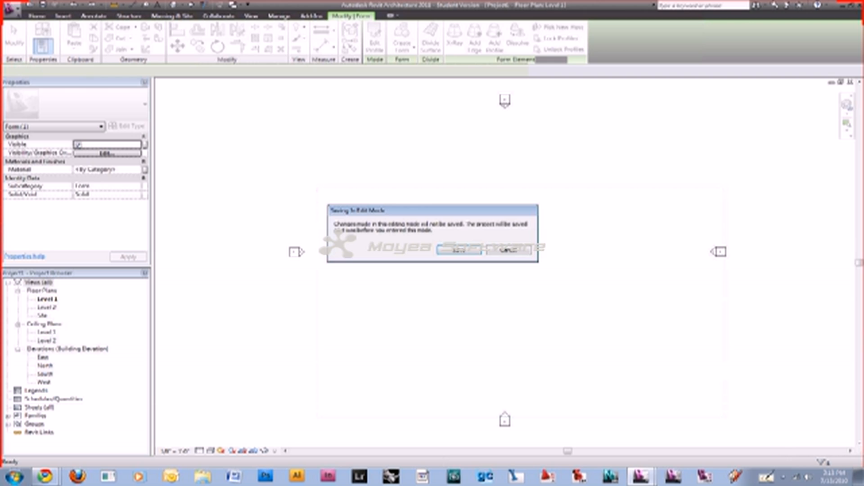
key(Escape)
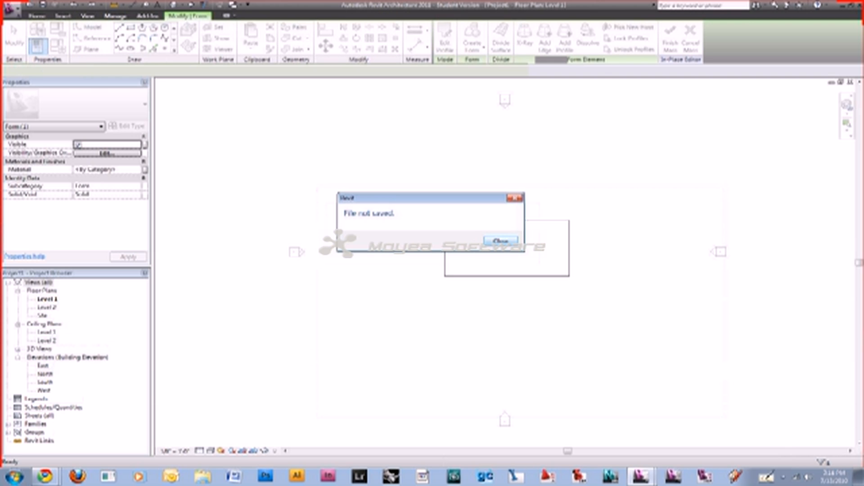
key(Escape)
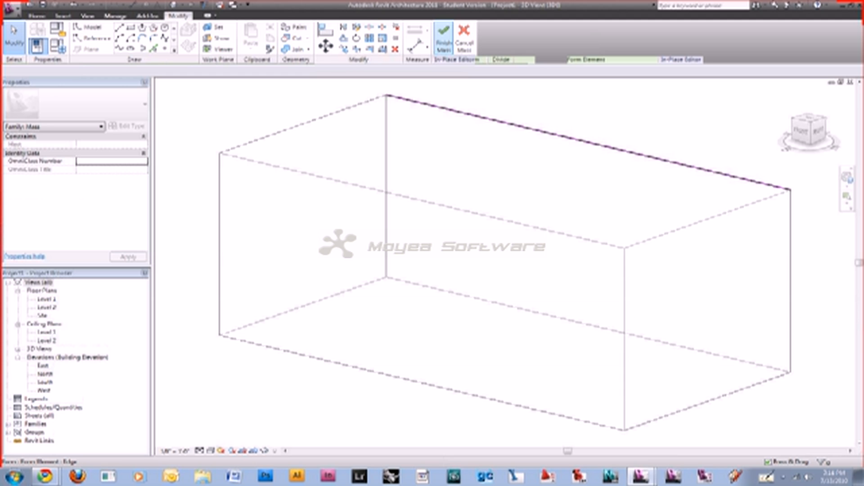
Finish the in-place mass and return to the project environment
click(443, 39)
scroll(411, 190, down, 2)
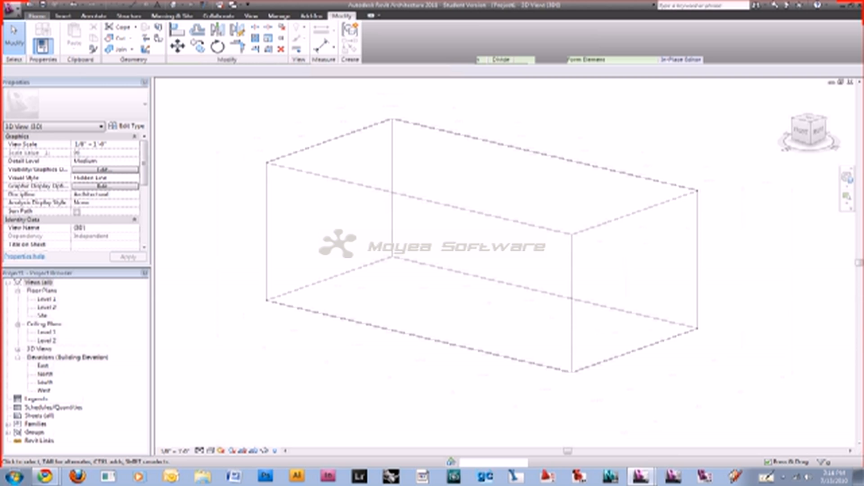
click(36, 16)
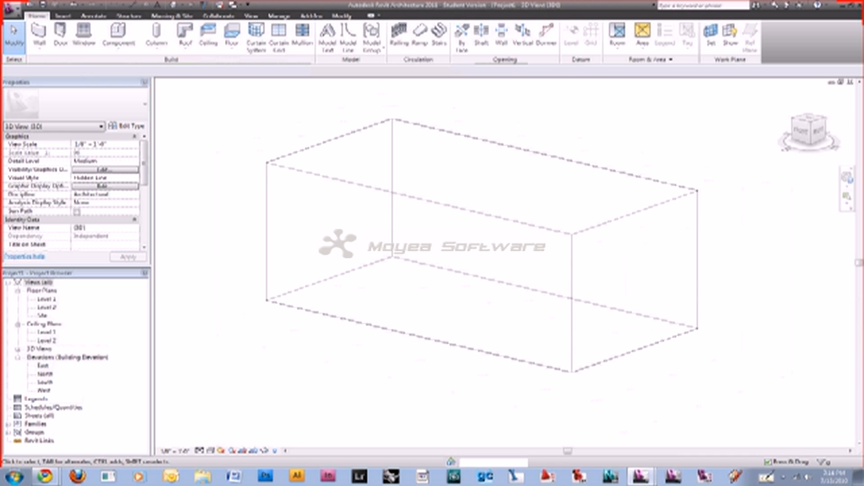
middle_drag(482, 245, 489, 282)
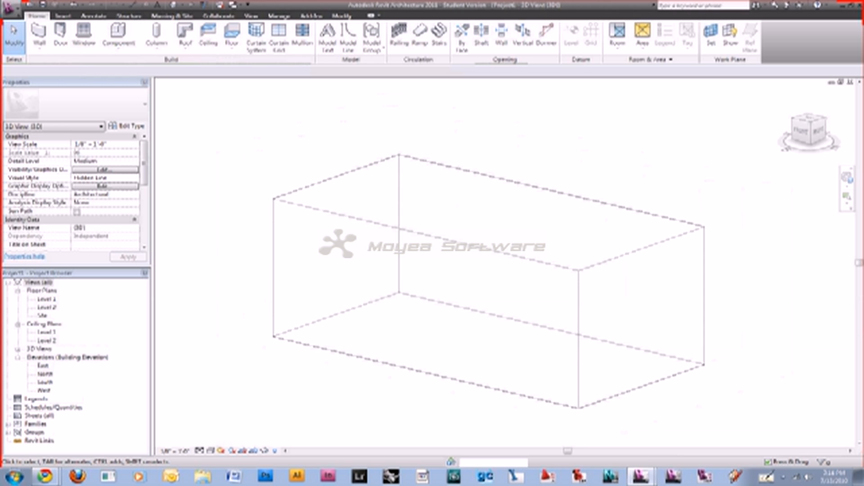
Start a new conceptual mass family
key(alt+f)
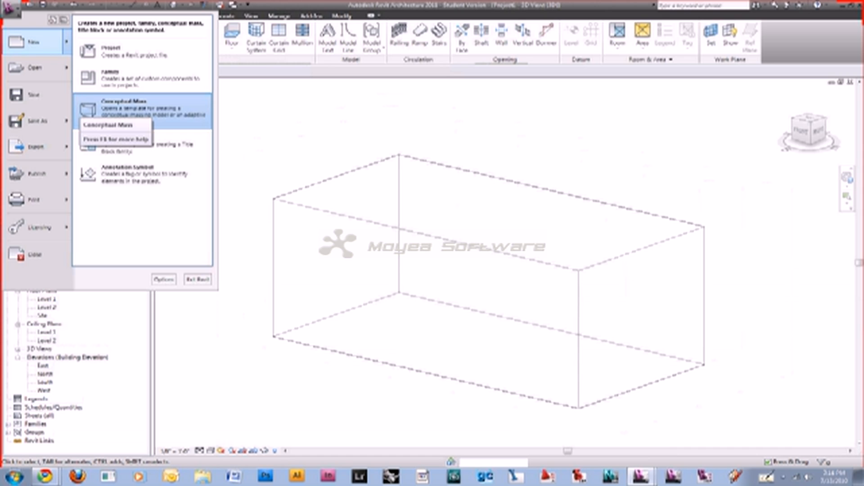
key(Escape)
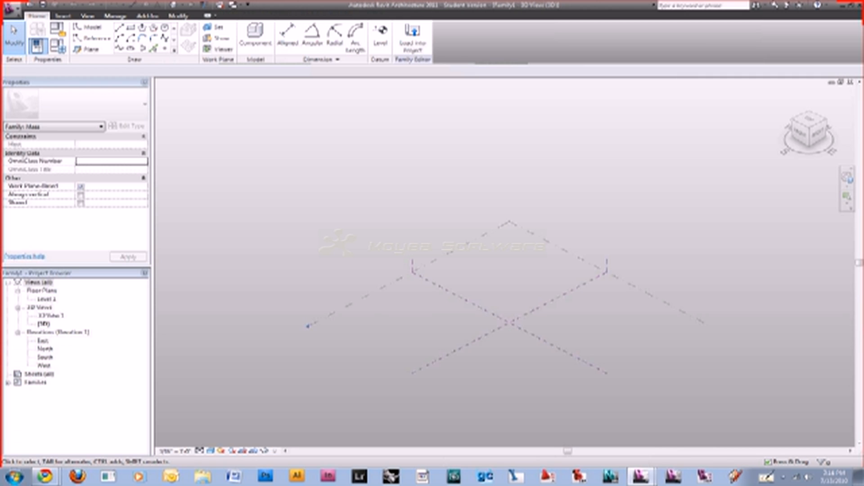
Sketch a rectangle with model lines on Level 1, around the intersection of the two reference planes
middle_drag(610, 300, 552, 254)
scroll(450, 251, up, 1)
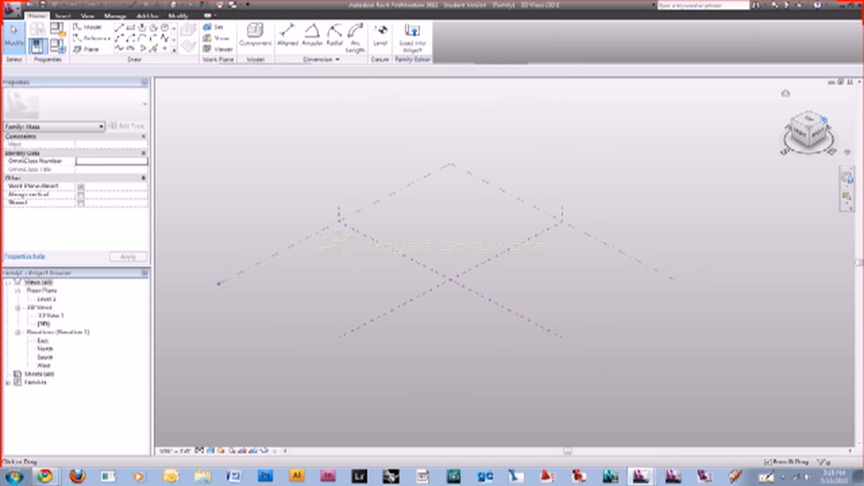
click(824, 121)
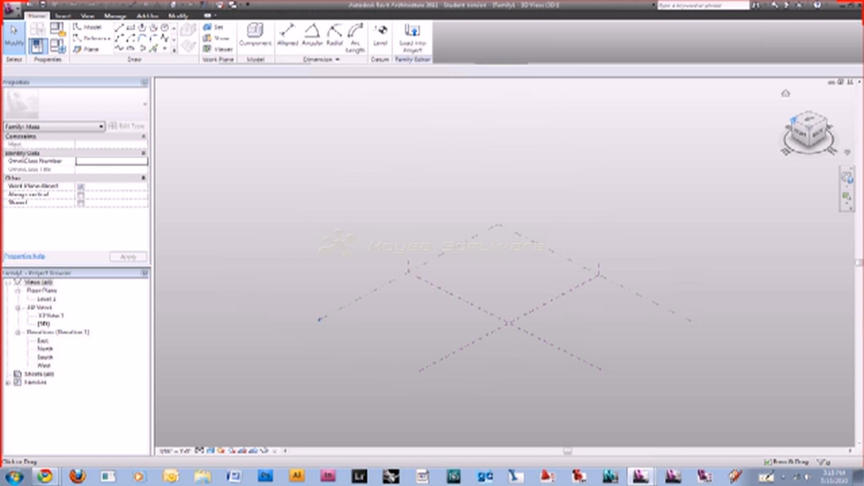
click(794, 120)
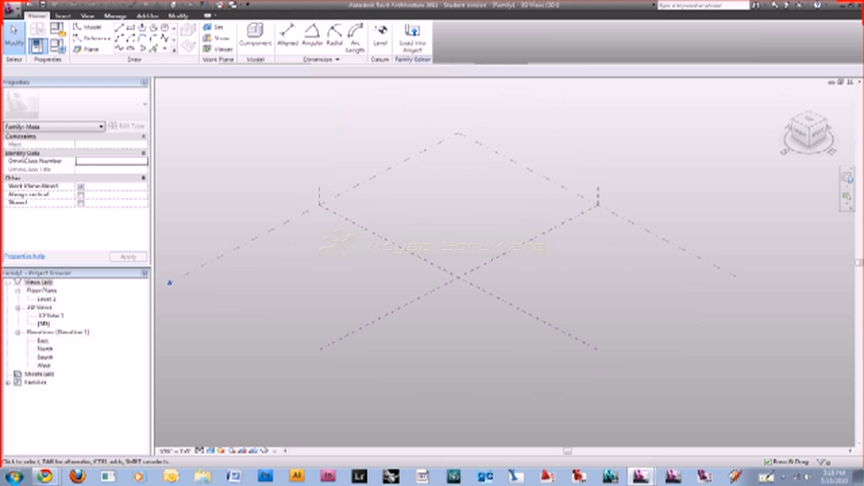
scroll(431, 240, down, 2)
middle_drag(452, 267, 448, 265)
middle_drag(450, 247, 453, 266)
click(131, 27)
click(382, 275)
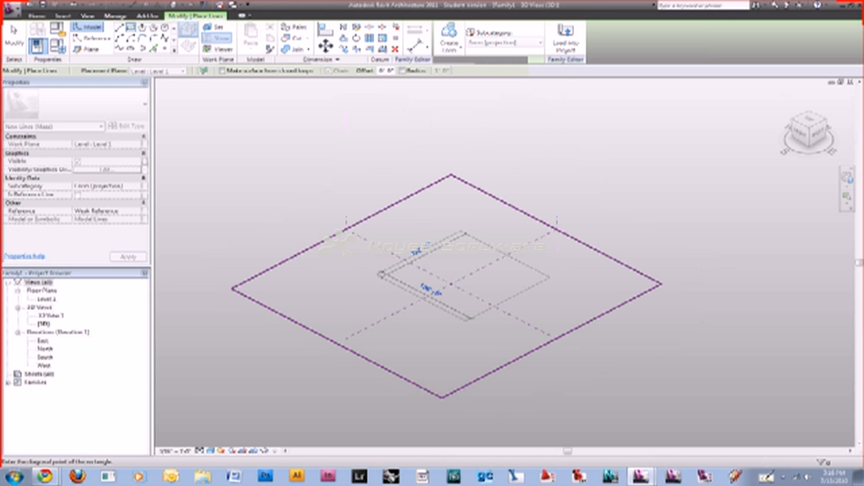
click(560, 283)
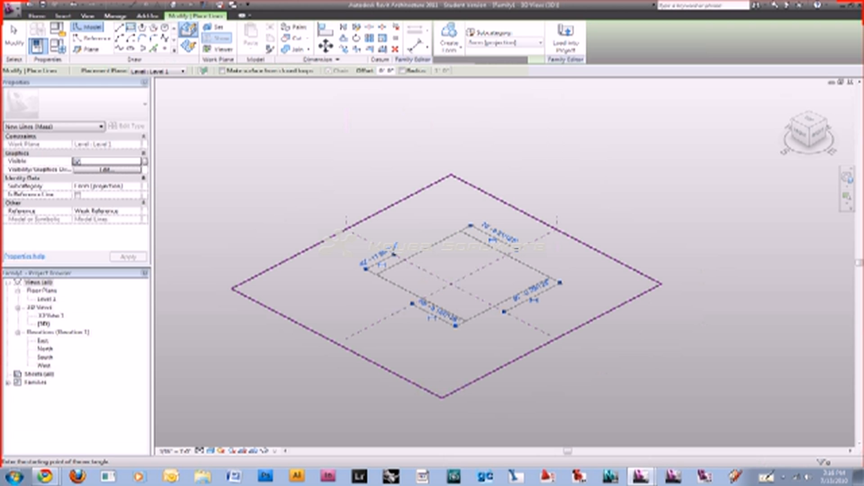
key(Escape)
key(Escape)
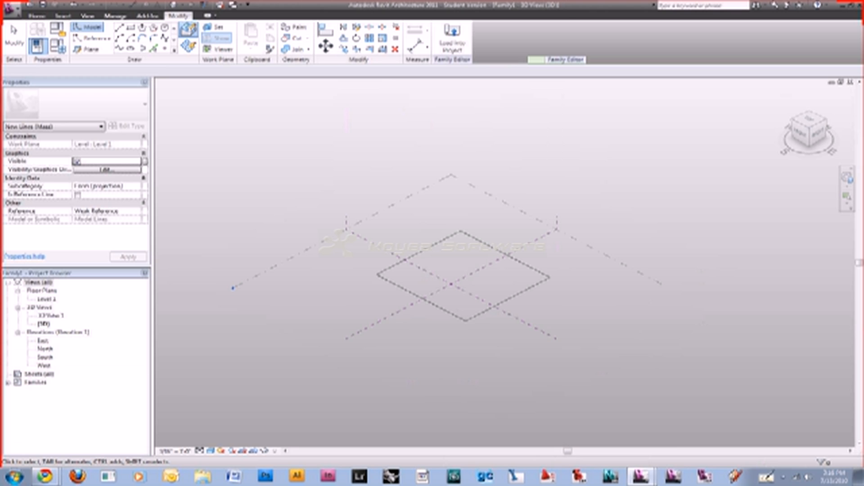
Create a solid box form from the model-line rectangle on Level 1
click(507, 299)
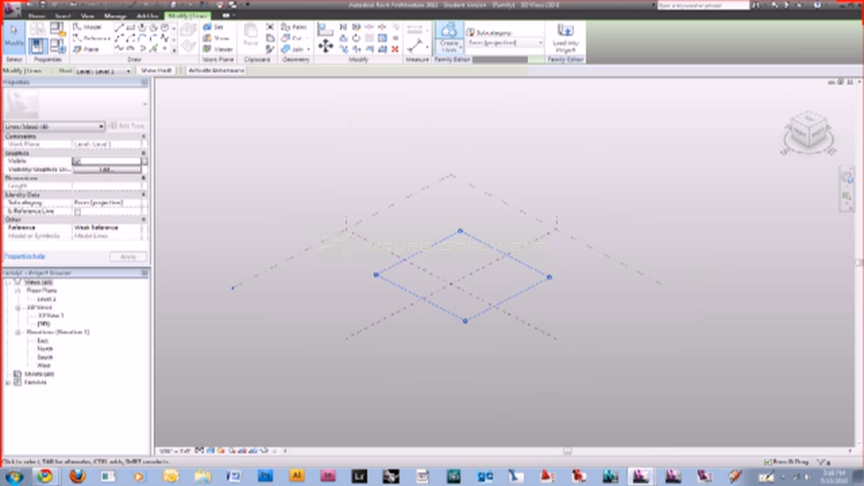
click(449, 33)
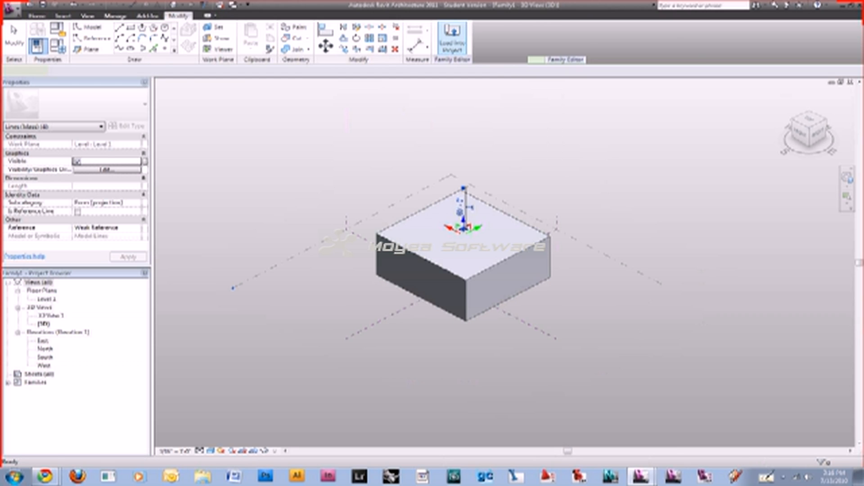
key(Escape)
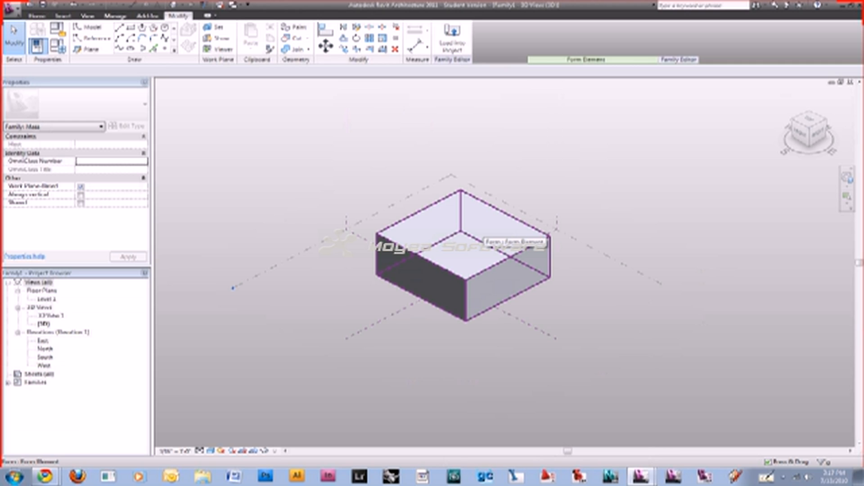
Undo the box form and its rectangle, and select Level 1 and the Center (Front/Back) reference plane in turn
key(ctrl+z)
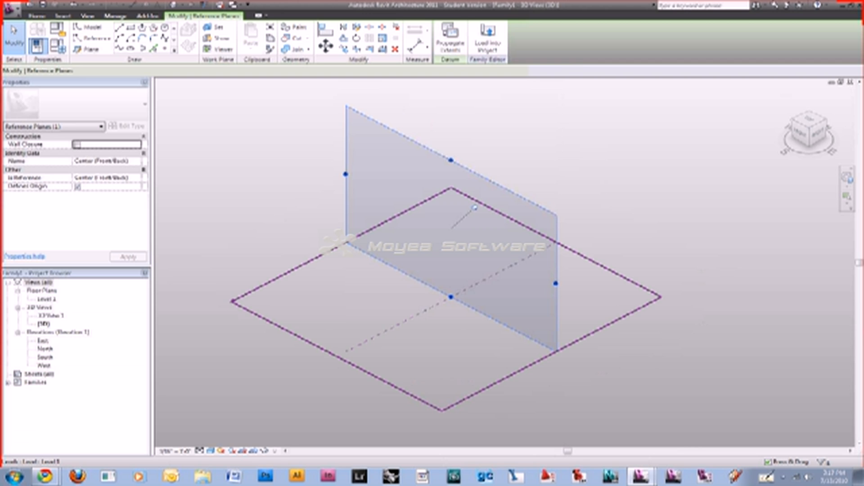
click(327, 250)
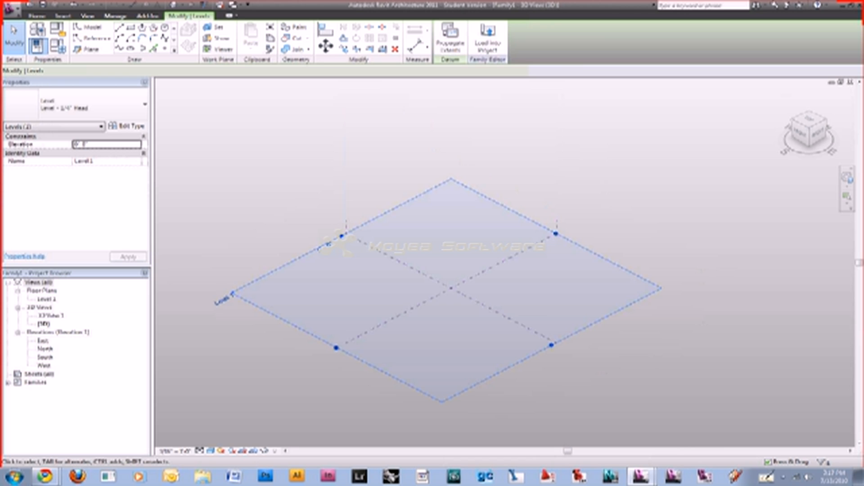
key(Escape)
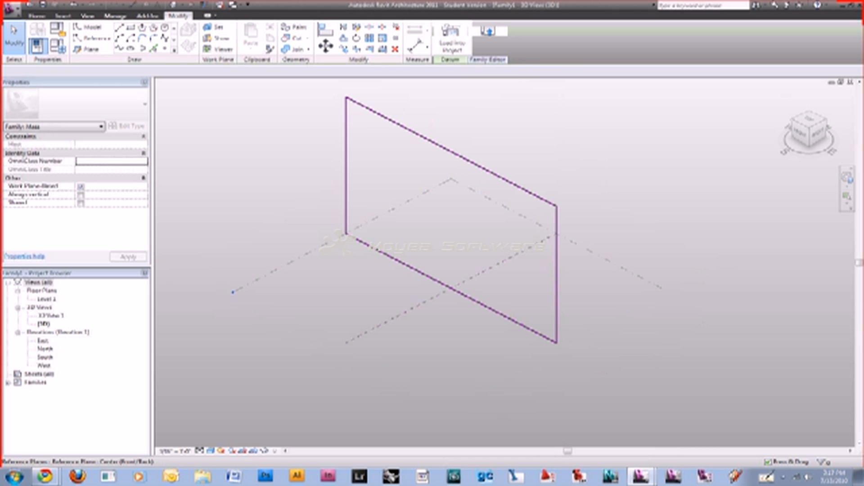
click(425, 274)
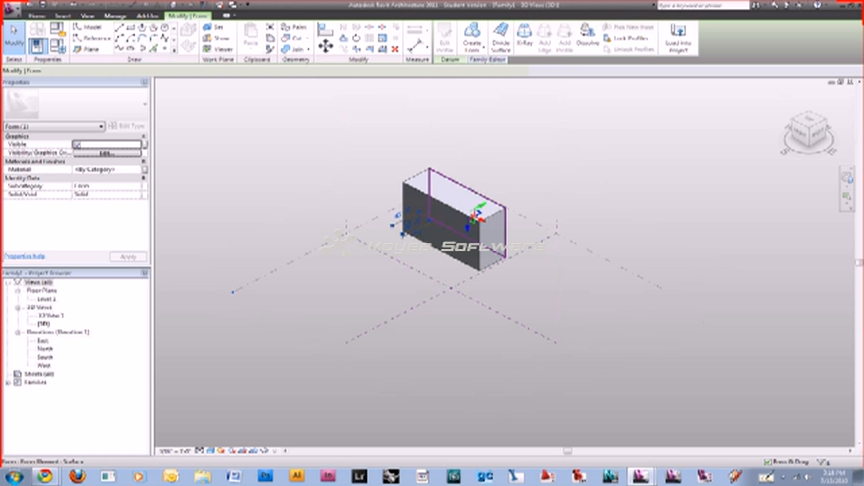
Undo the box form and its vertical rectangle on the Center (Front/Back) plane, and select Level 1 as a check
key(Escape)
key(ctrl+z)
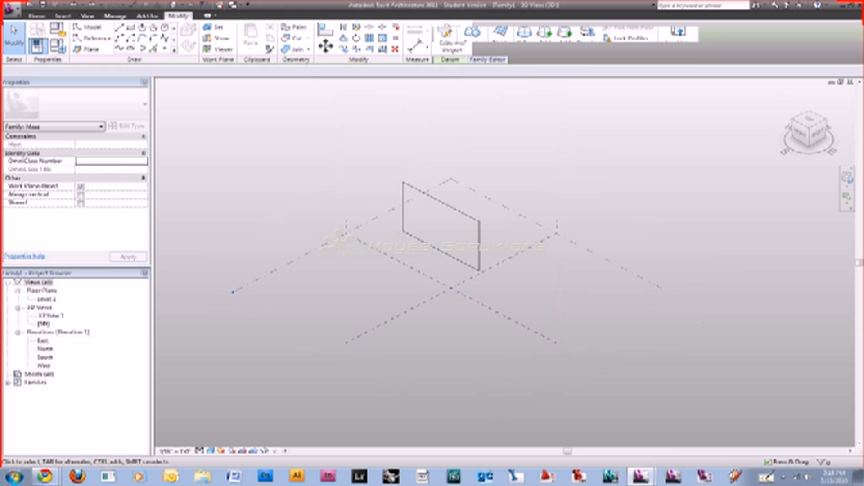
key(ctrl+z)
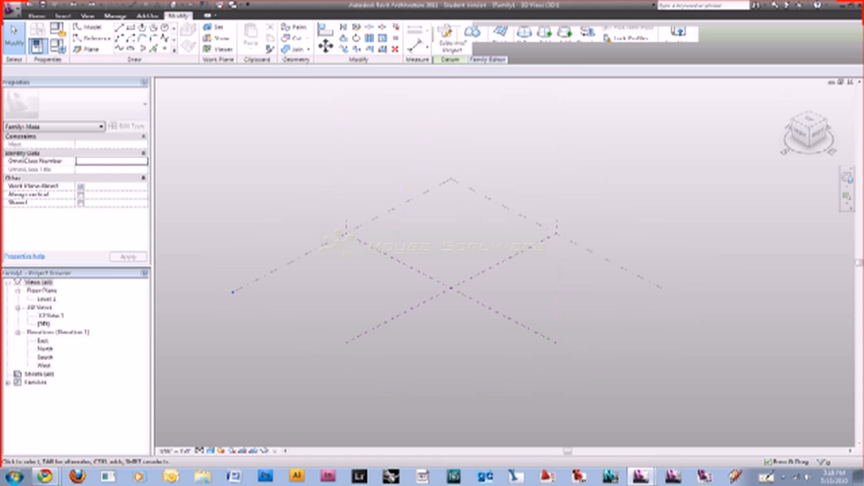
key(ctrl+y)
click(232, 292)
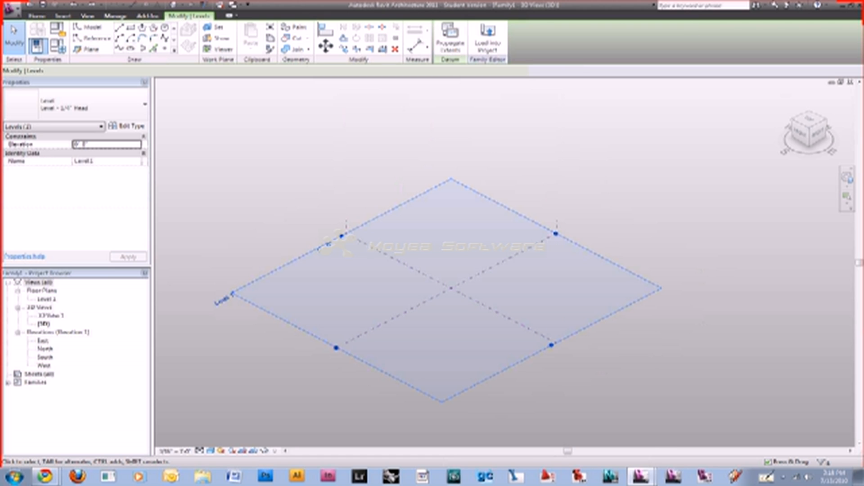
key(Escape)
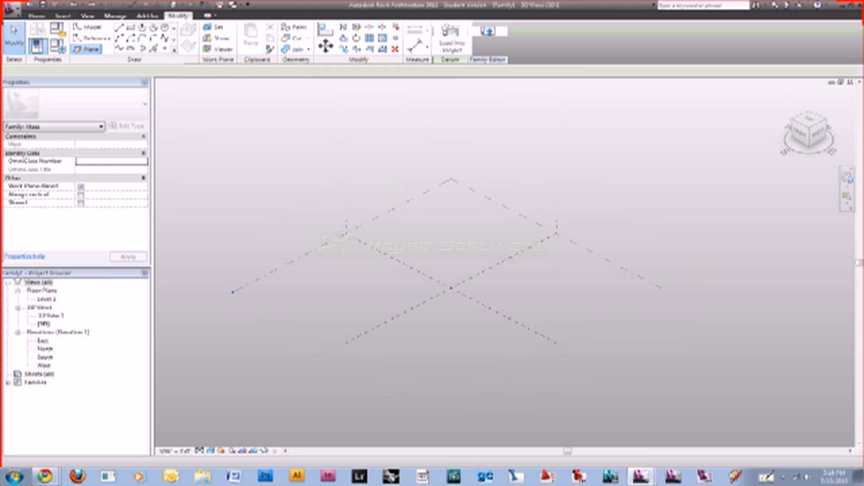
Draw a reference plane diagonally across Level 1, from its back-left edge to its far right corner
click(87, 48)
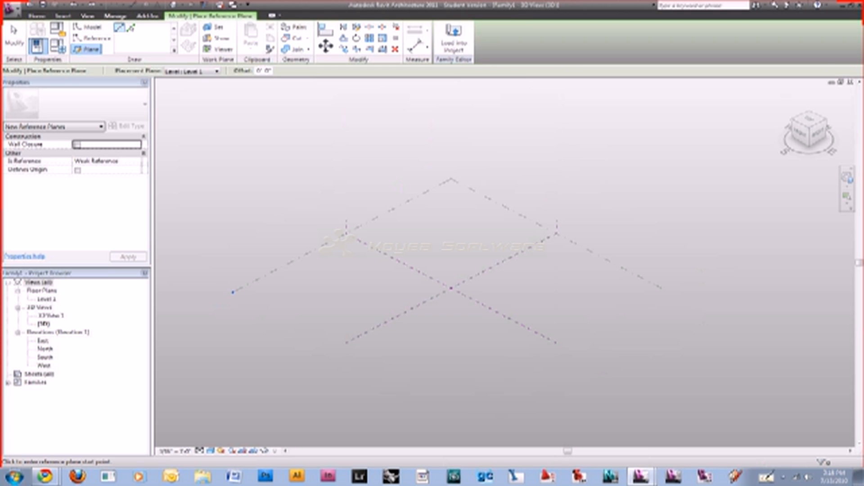
click(296, 260)
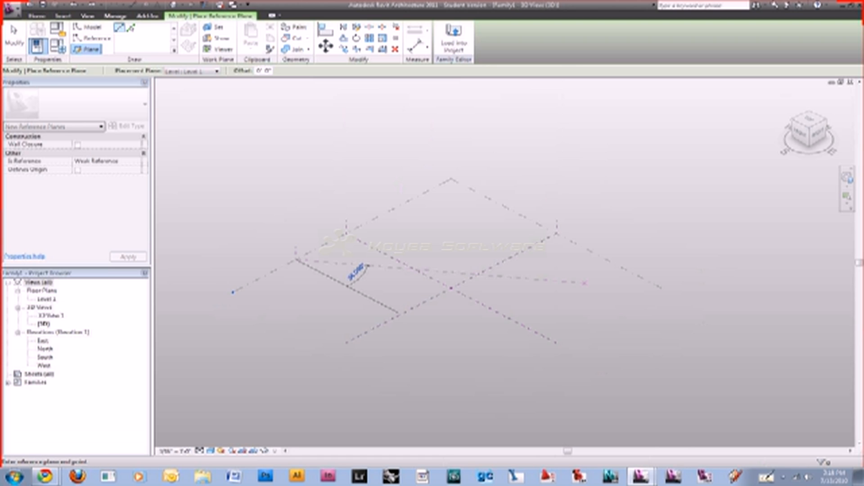
click(658, 284)
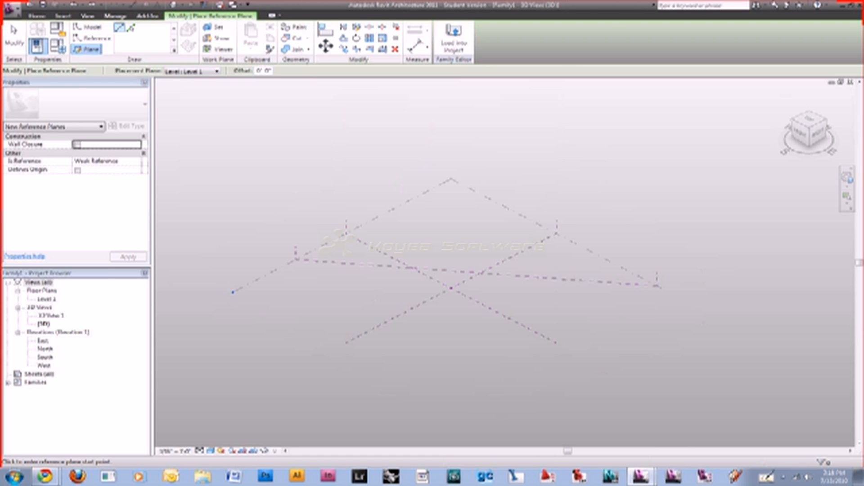
key(Escape)
Move the diagonal reference plane to the intersection of the two center planes and lower its upper edge
click(476, 273)
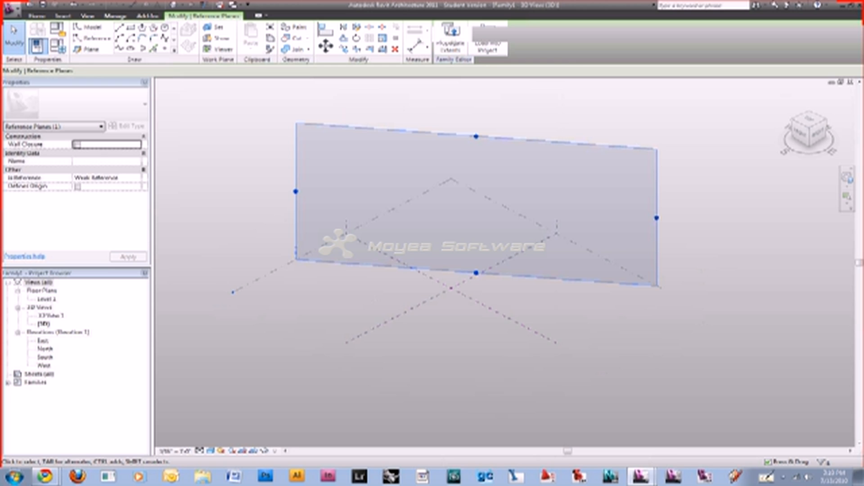
key(Escape)
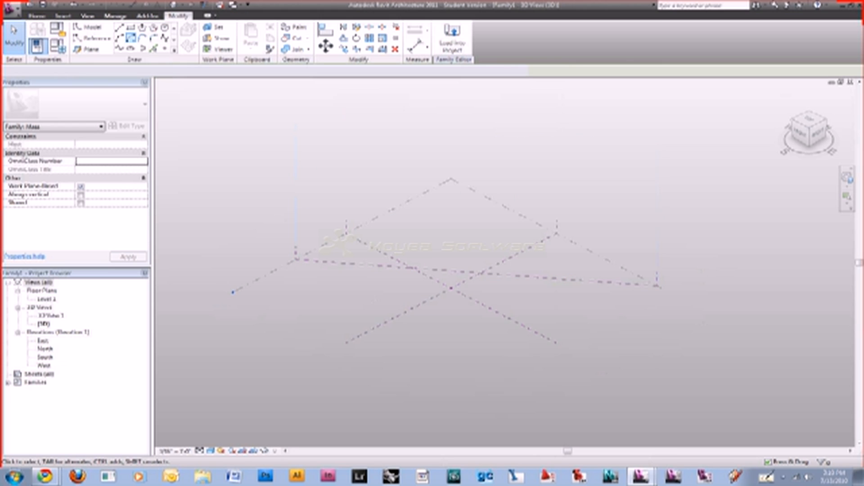
drag(476, 273, 455, 292)
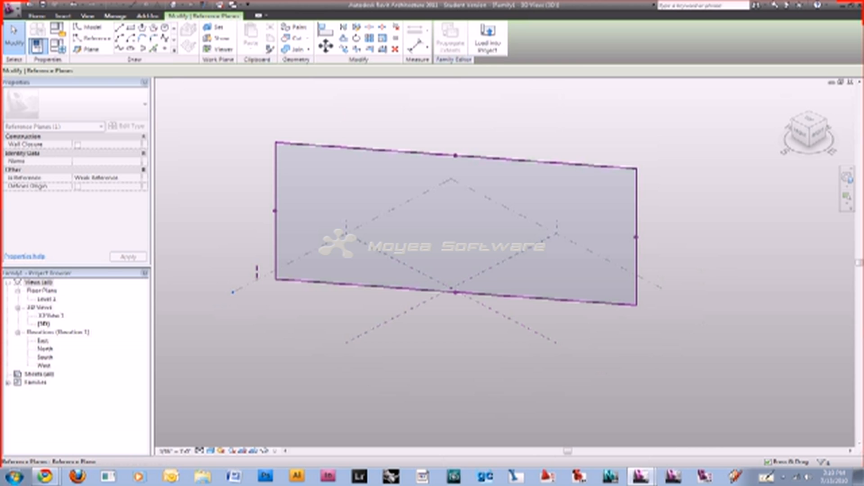
drag(455, 155, 456, 194)
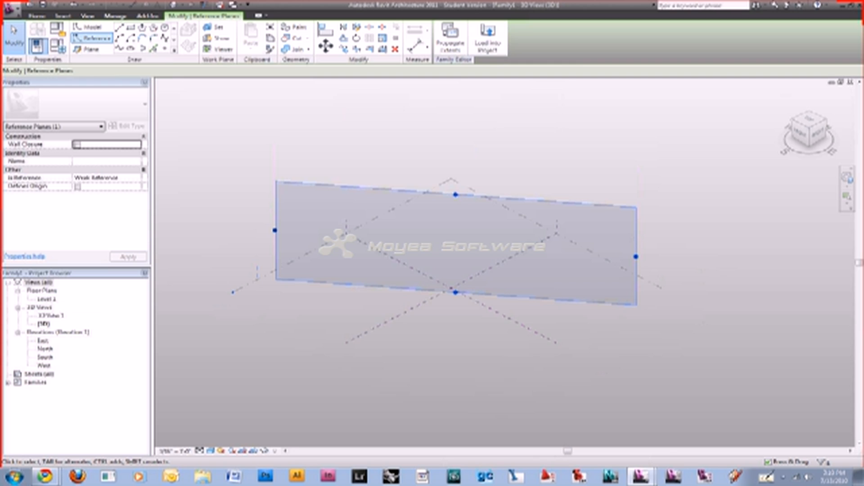
key(Escape)
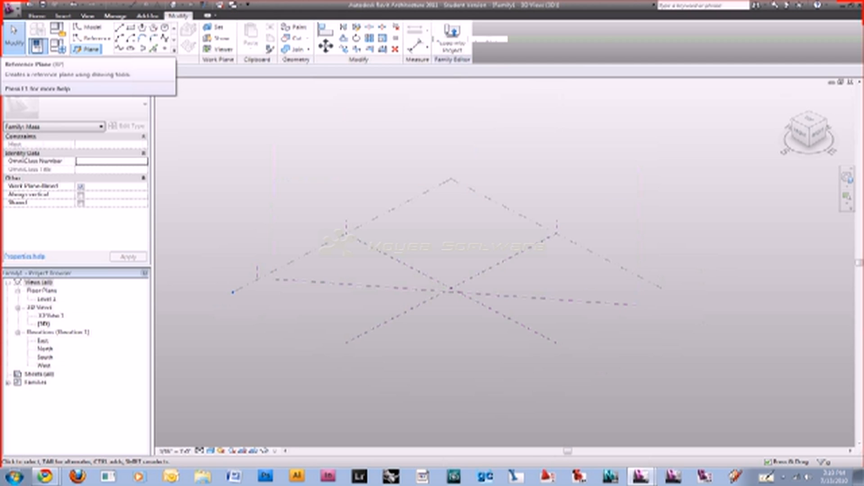
click(88, 49)
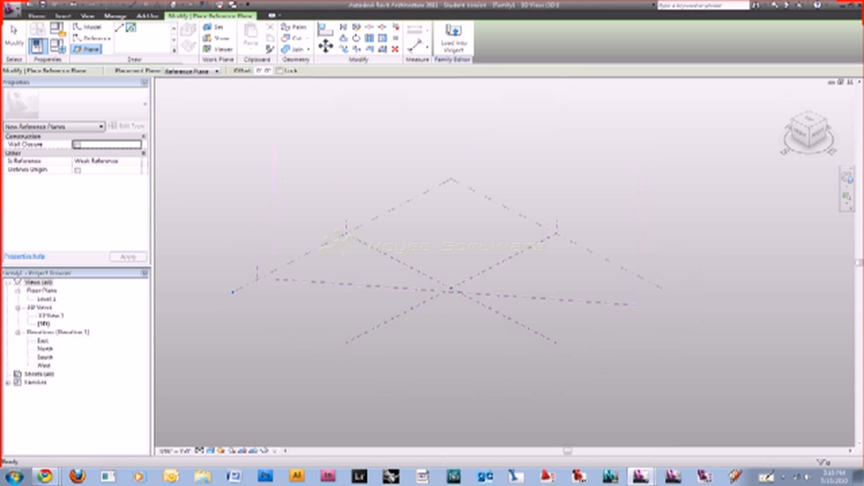
key(Escape)
key(Escape)
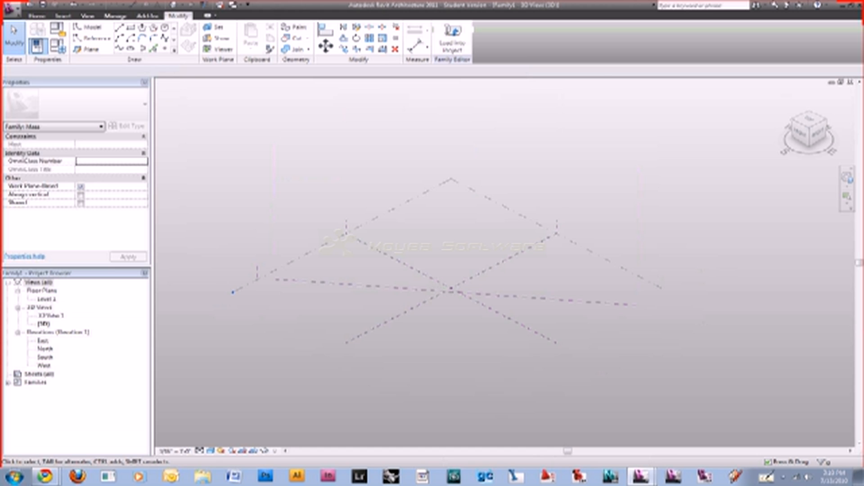
Select the diagonal reference plane, the Center (Left/Right) plane and Level 1 in turn to examine their extents
click(456, 292)
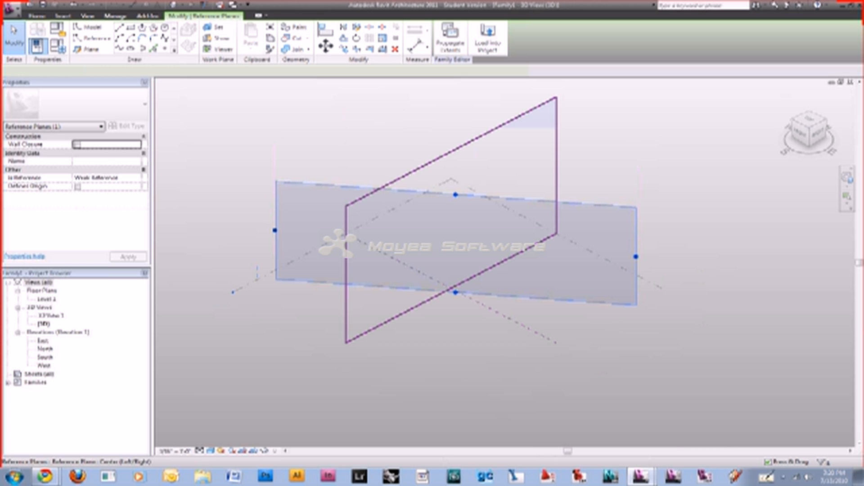
click(470, 202)
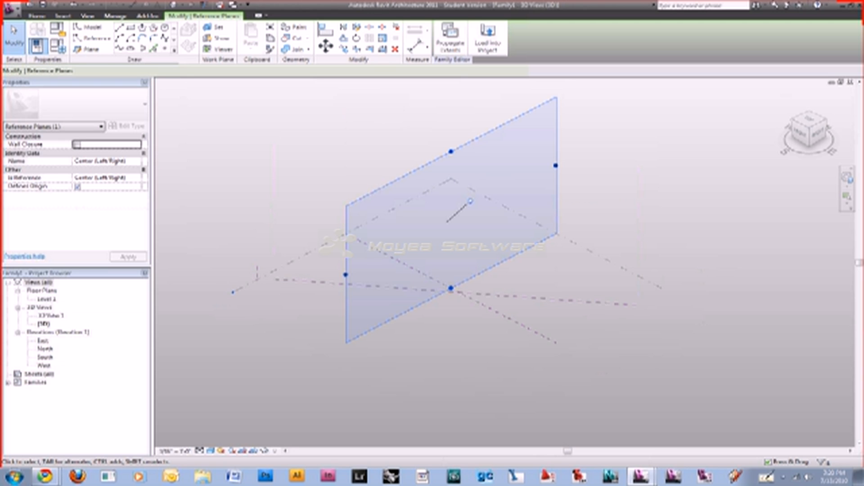
click(328, 244)
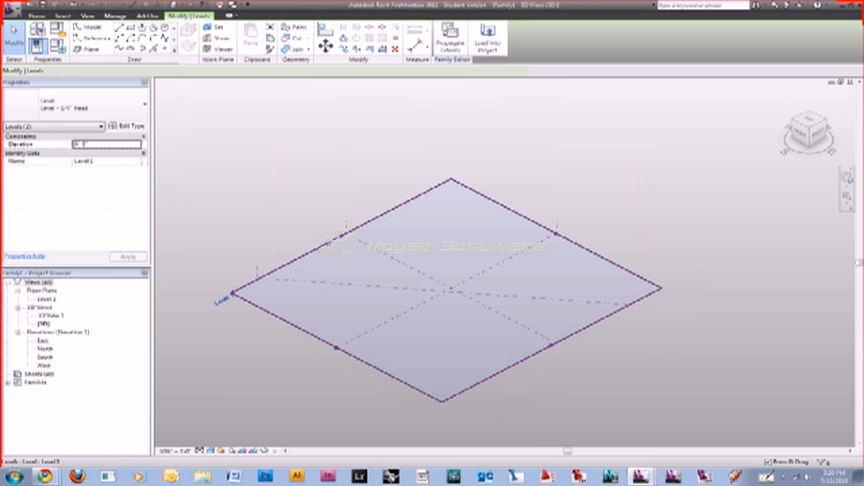
key(Escape)
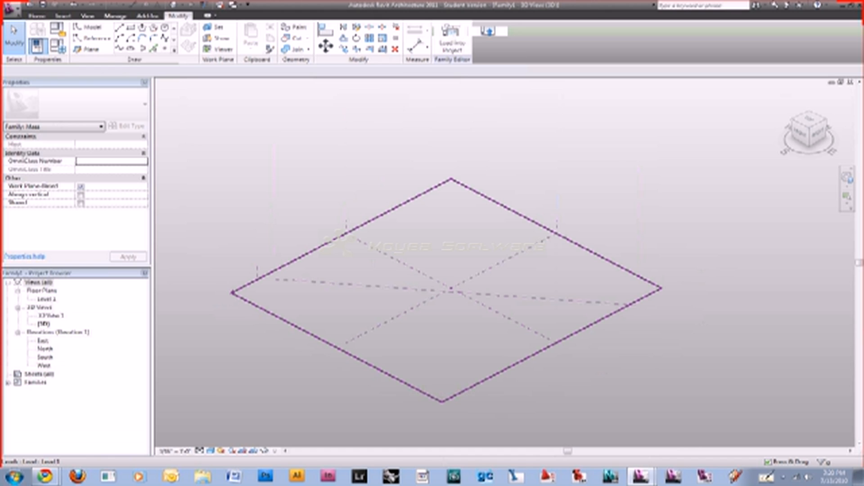
Copy Level 1 straight up to make a second level at about 82 feet
click(322, 246)
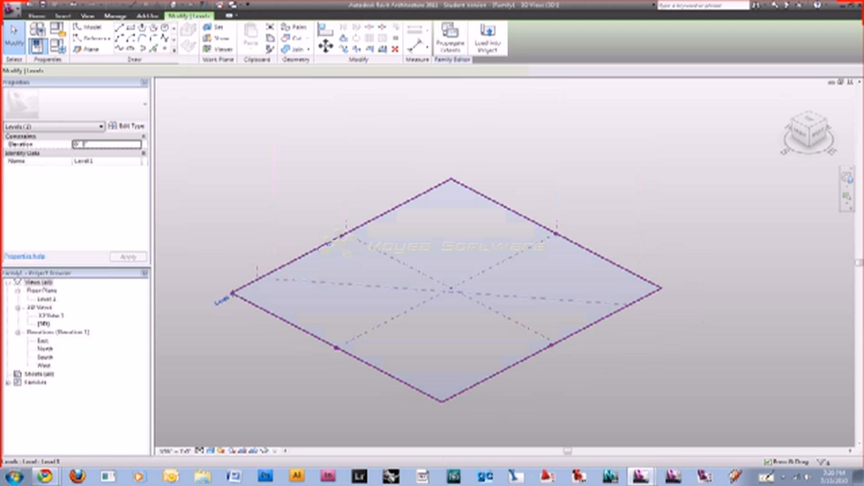
ctrl+drag(340, 235, 341, 180)
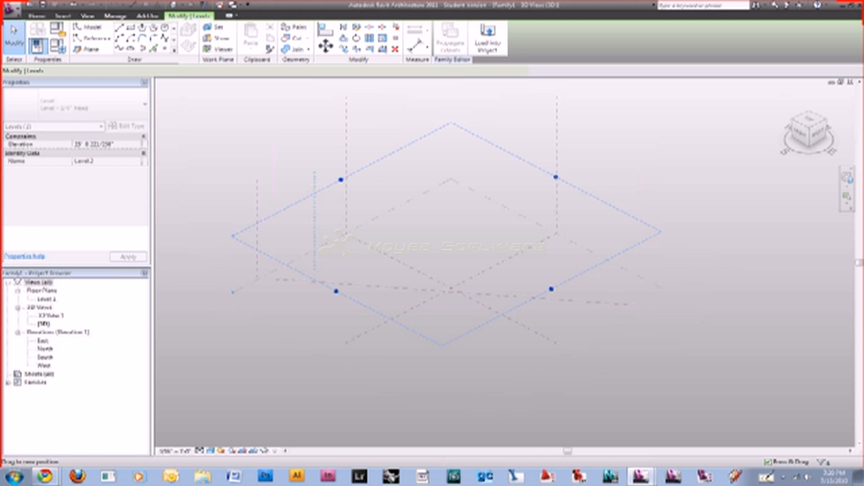
ctrl+drag(340, 179, 341, 179)
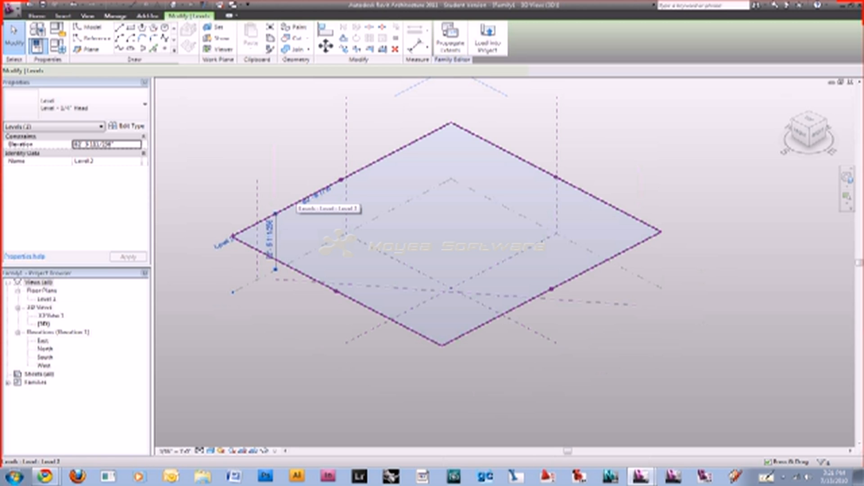
Copy the topmost level upward twice, making levels at 168 feet and about 262 feet
ctrl+drag(295, 203, 295, 146)
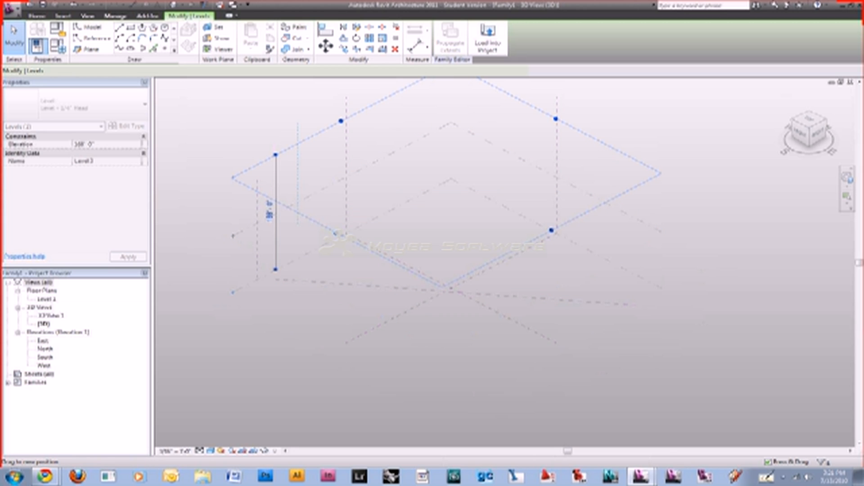
middle_drag(405, 202, 451, 276)
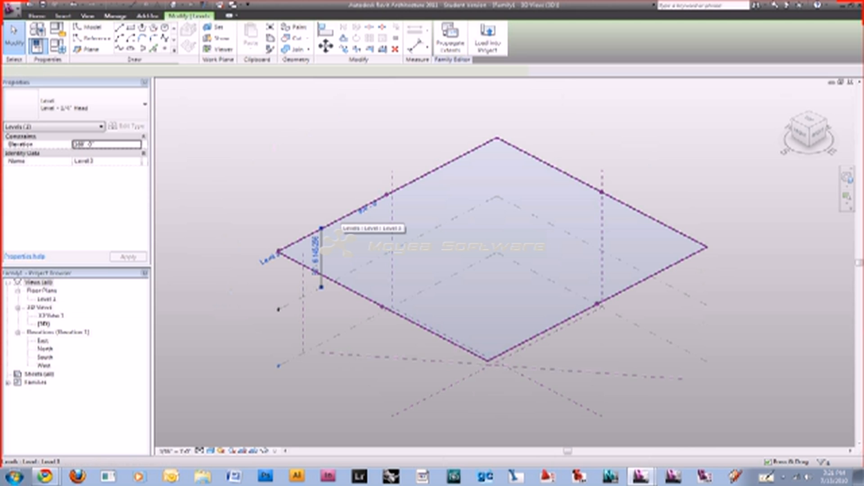
ctrl+drag(337, 221, 336, 157)
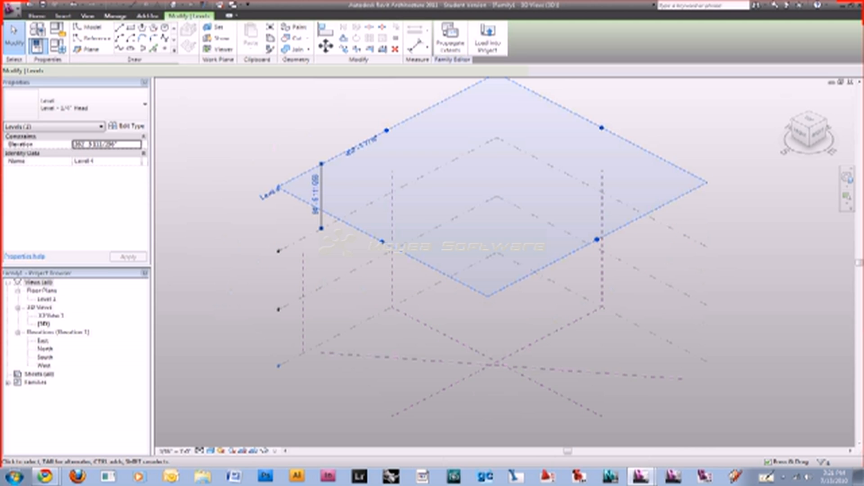
key(Escape)
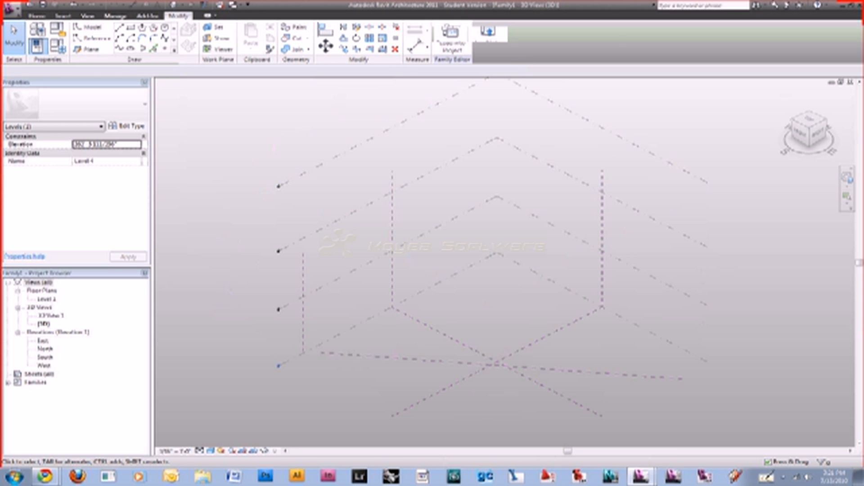
Copy the topmost level upward to an elevation of 348 feet and rename the copy Floor 1
click(276, 190)
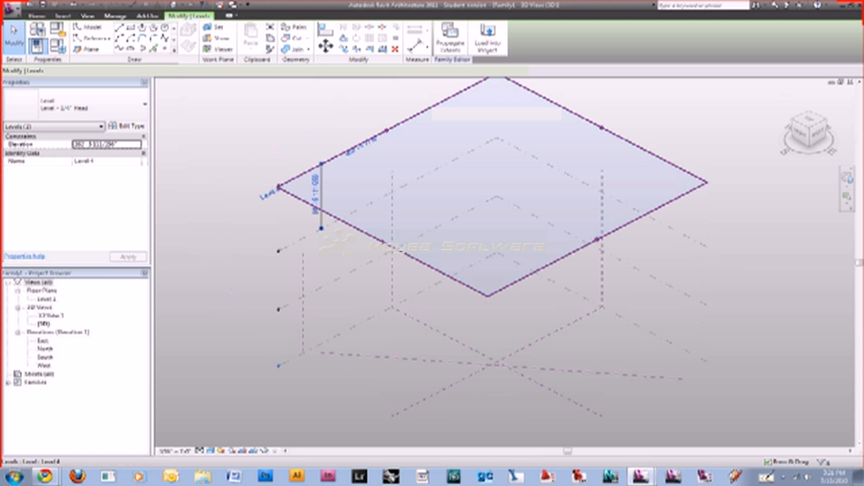
drag(295, 178, 295, 119)
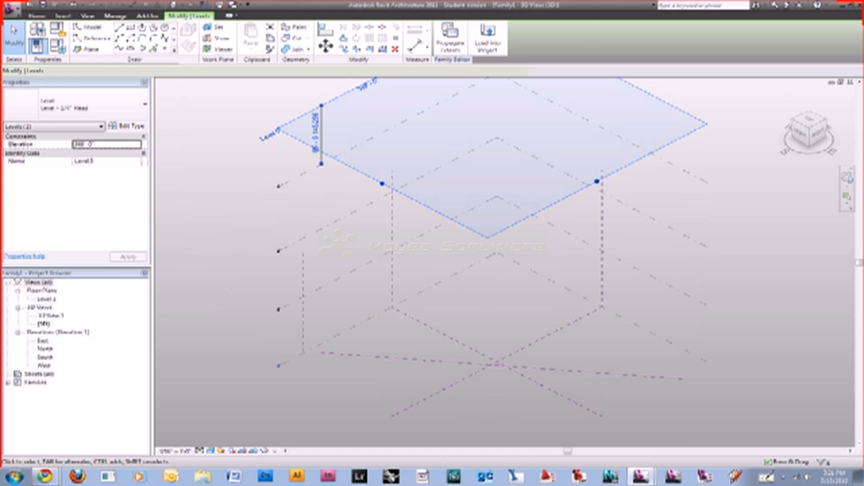
click(270, 133)
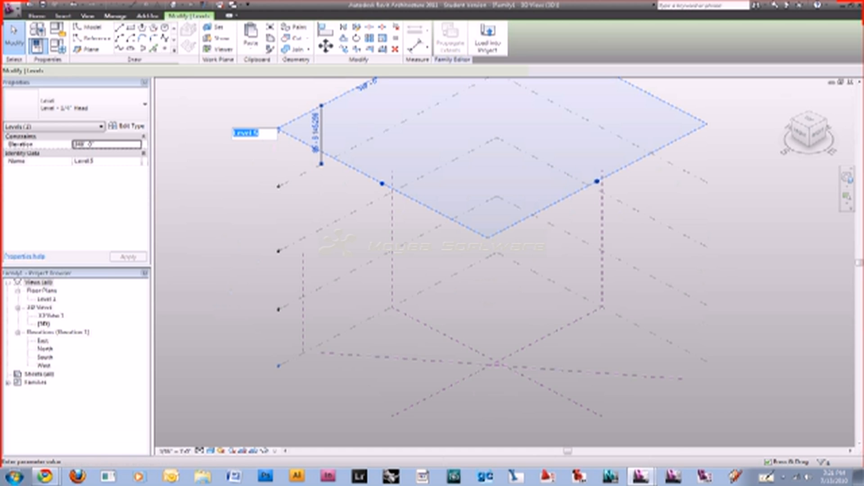
text(Floor 1)
Copy the Floor 1 level straight up to make another level at about 438 feet
middle_drag(294, 118, 333, 243)
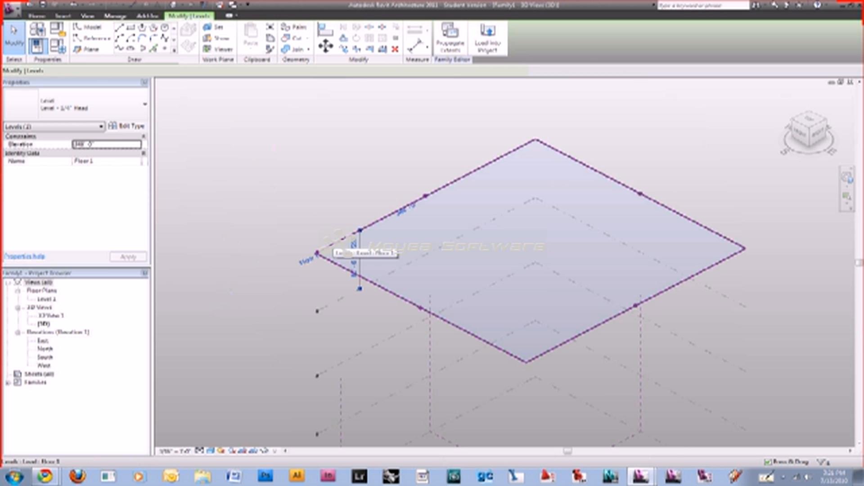
drag(333, 245, 333, 183)
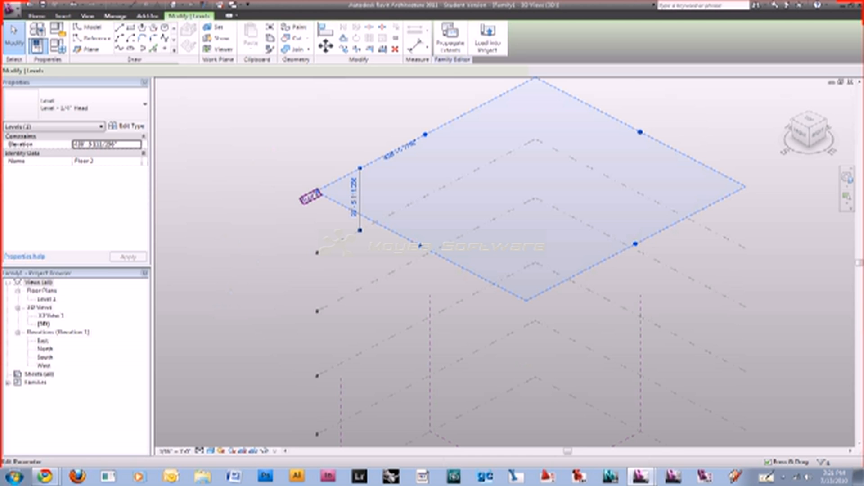
scroll(370, 172, down, 3)
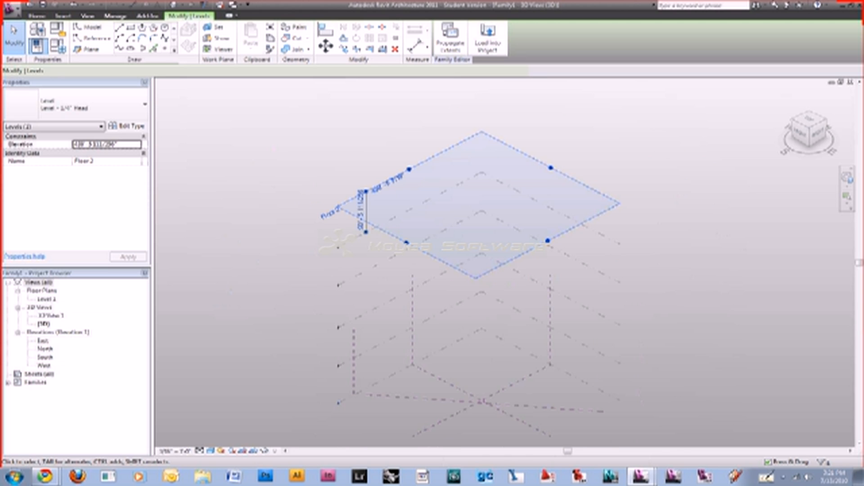
middle_drag(371, 172, 379, 111)
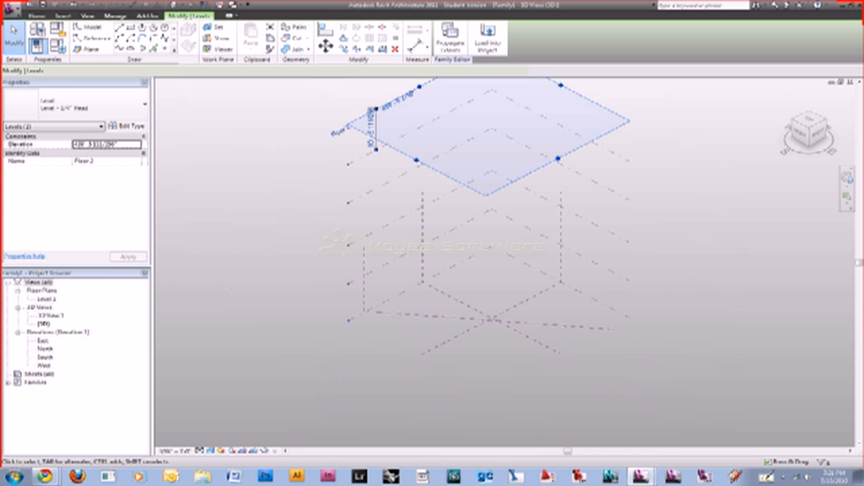
Copy the Center (Front/Back) and Center (Left/Right) reference planes once to each side and remove the diagonal reference plane
key(Escape)
click(422, 225)
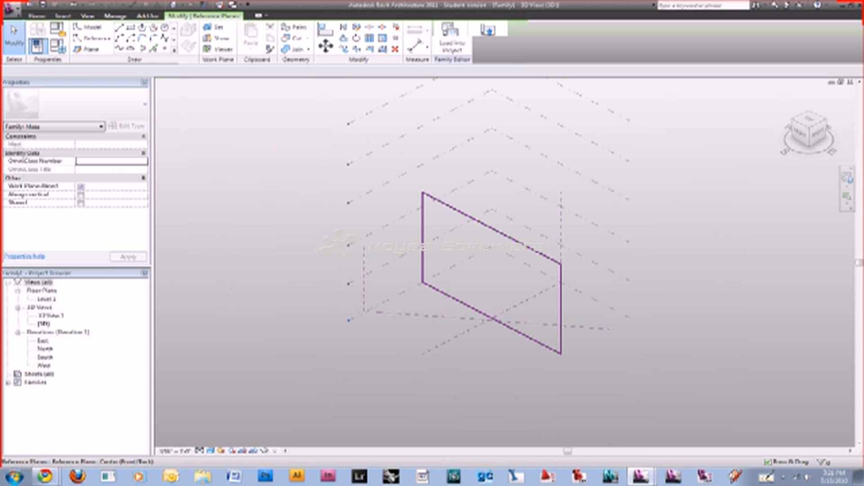
click(454, 297)
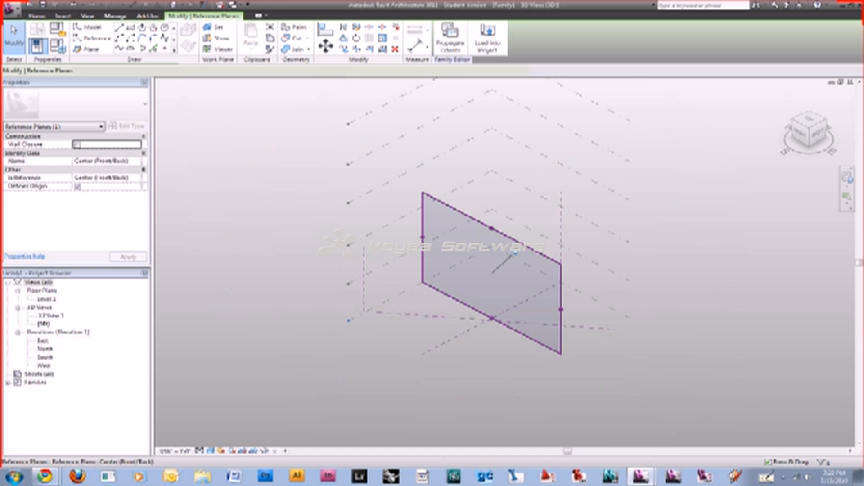
ctrl+drag(515, 253, 565, 227)
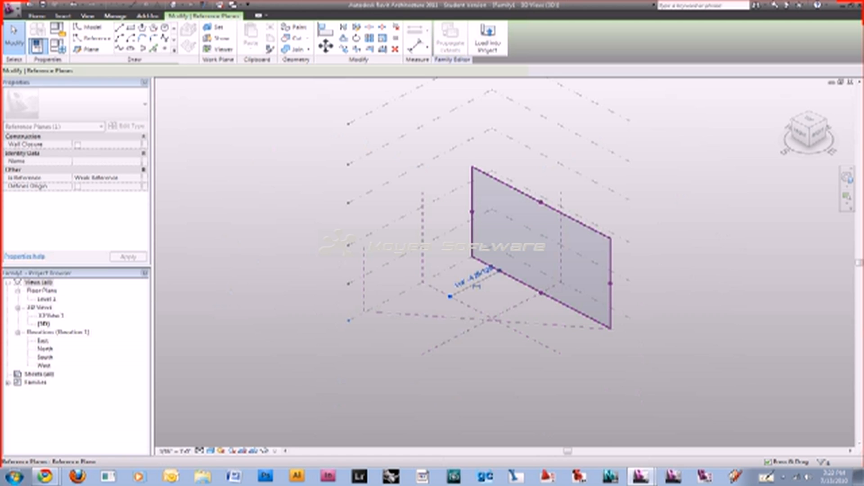
ctrl+drag(564, 228, 483, 275)
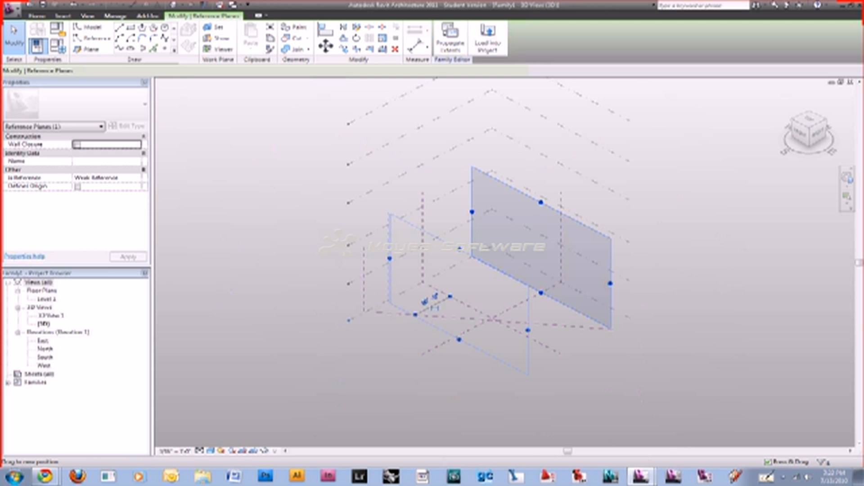
ctrl+drag(482, 274, 471, 276)
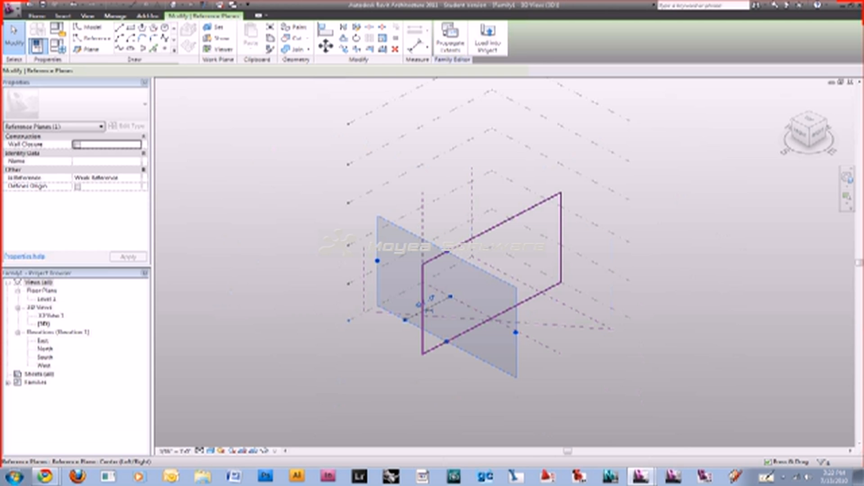
mouse_move(529, 299)
ctrl+mouse_down()
mouse_move(488, 276)
mouse_move(577, 309)
ctrl+mouse_up()
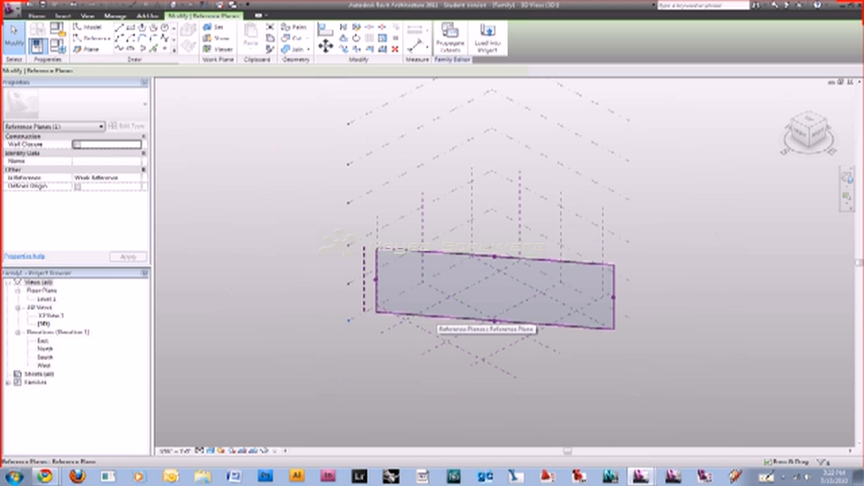
key(Escape)
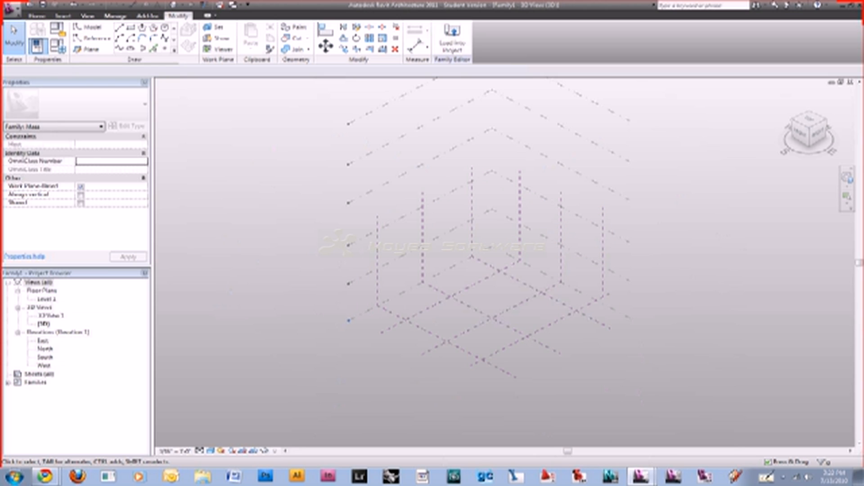
Delete the three topmost levels one after another, starting with Floor 2
click(387, 144)
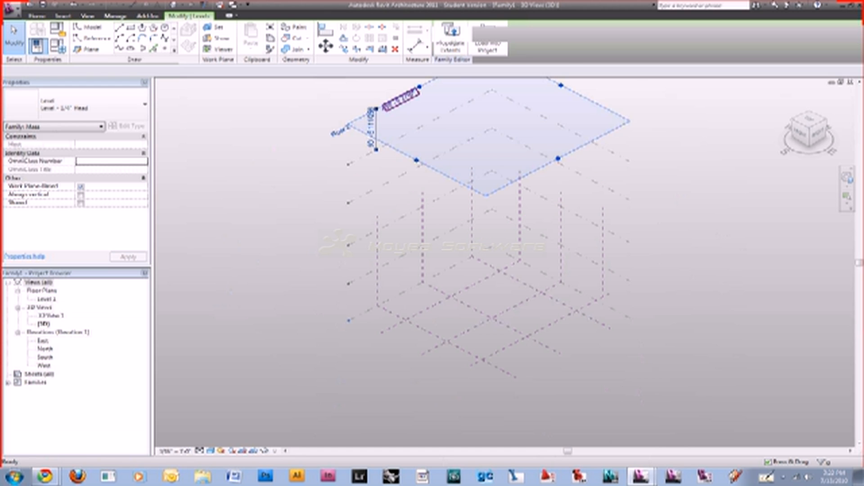
key(Delete)
click(387, 144)
key(Delete)
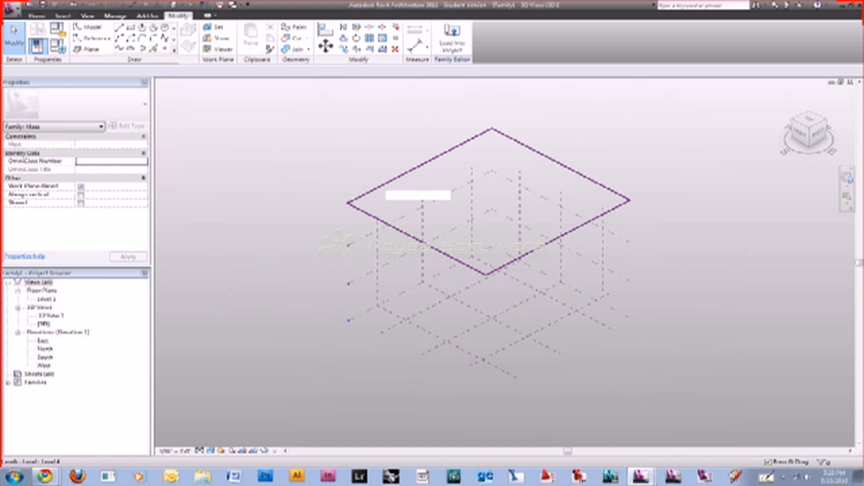
click(386, 185)
key(Delete)
Draw a straight reference line about 264 feet long across the grid of reference planes
scroll(504, 263, up, 2)
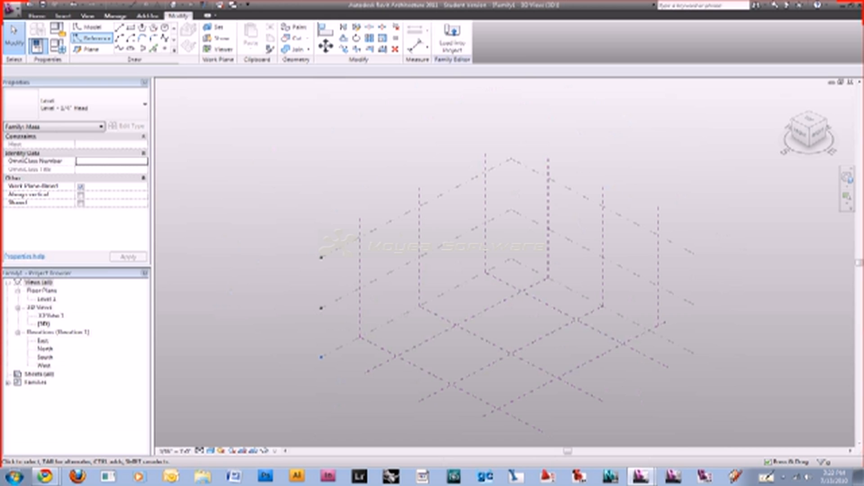
click(92, 38)
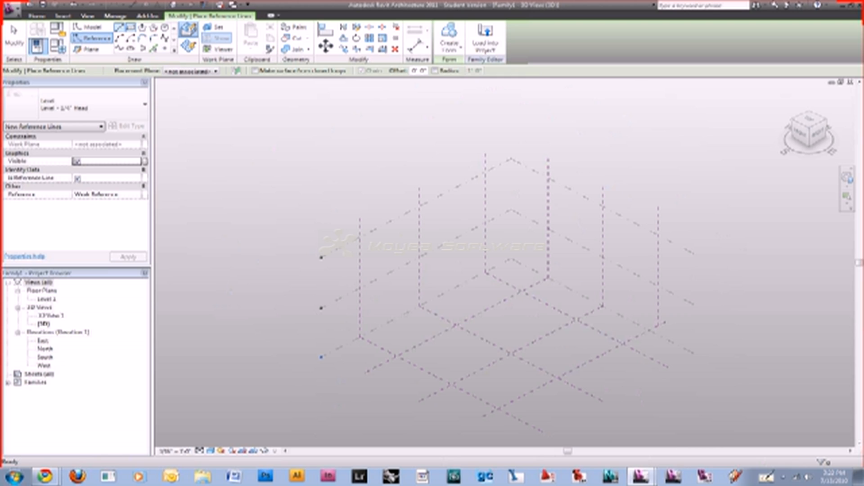
click(119, 28)
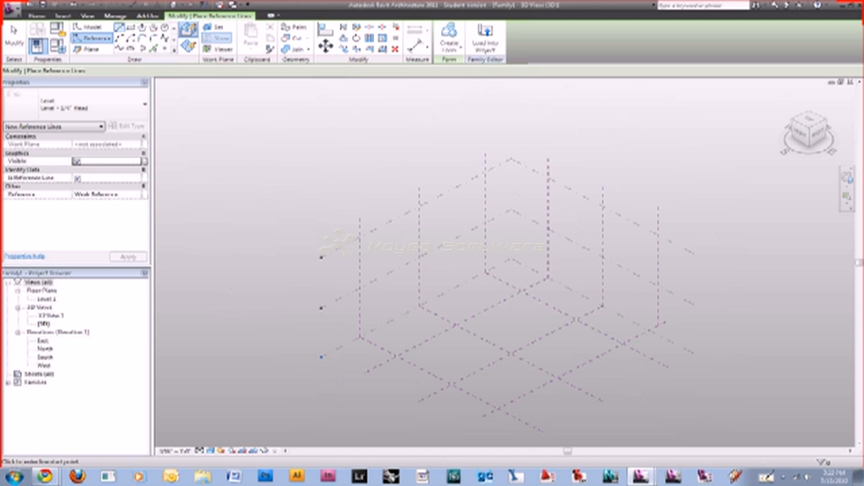
click(407, 327)
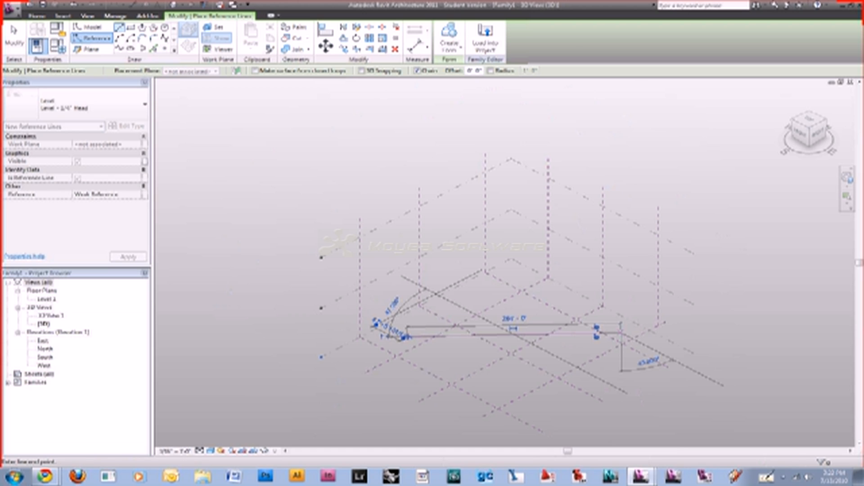
click(621, 333)
key(Escape)
key(Escape)
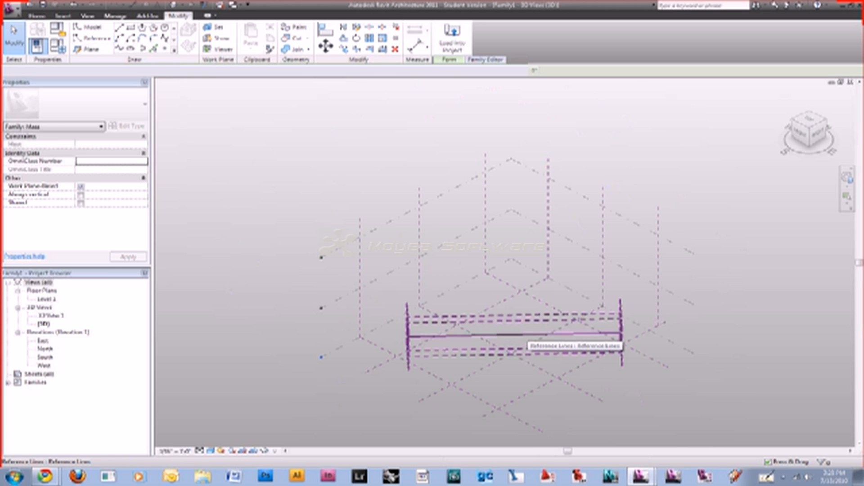
Select the new reference line and examine the work planes along its length and at its ends from another angle
click(524, 334)
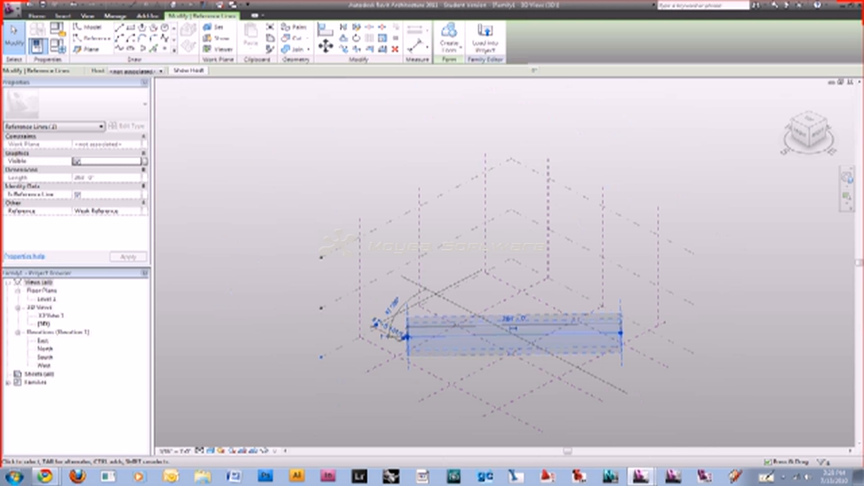
shift+middle_drag(504, 324, 643, 219)
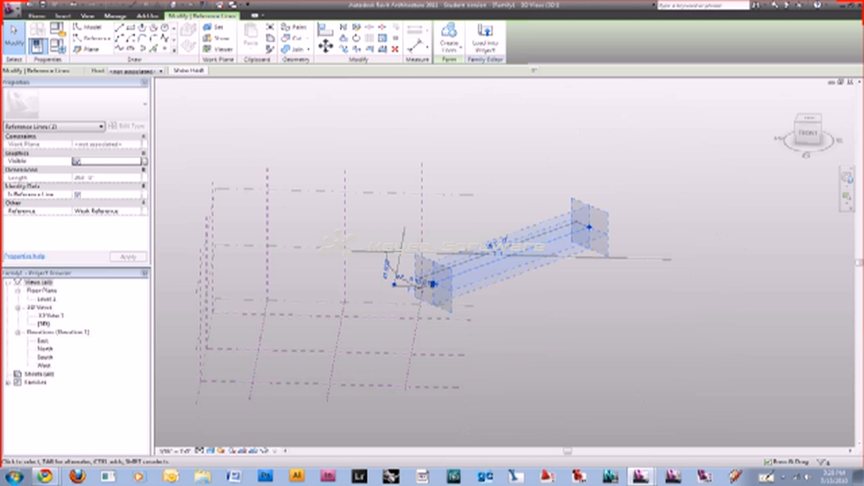
scroll(542, 261, up, 1)
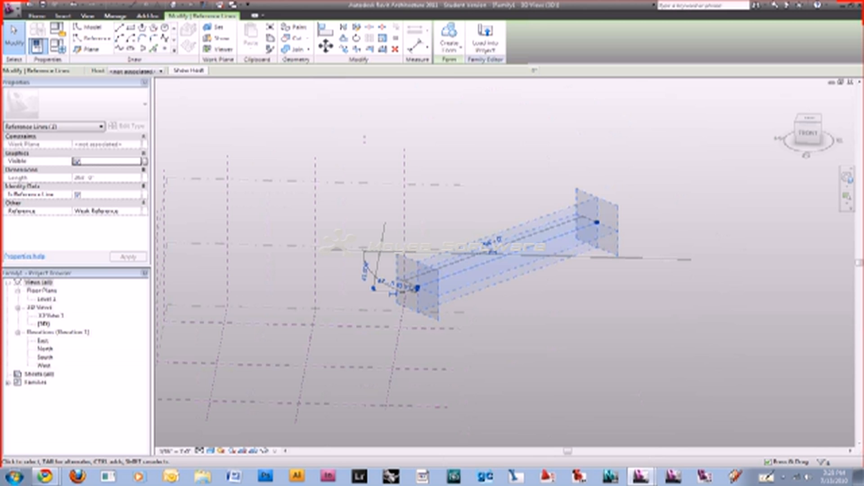
scroll(675, 229, up, 1)
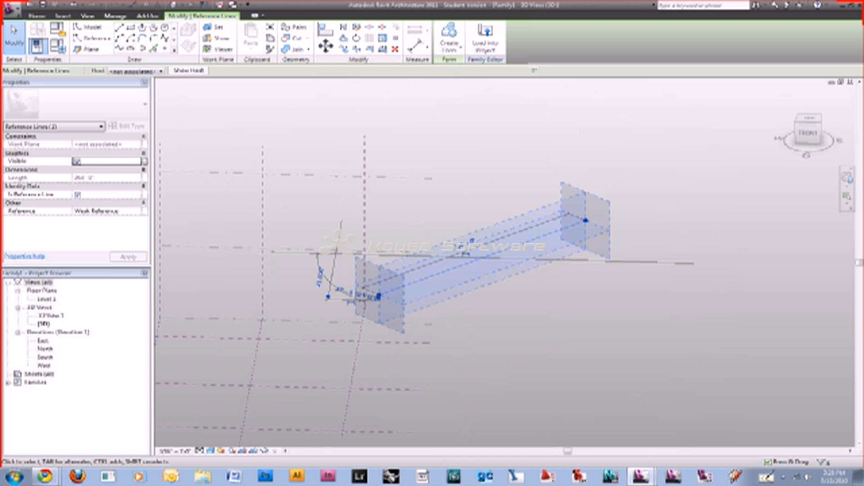
key(Escape)
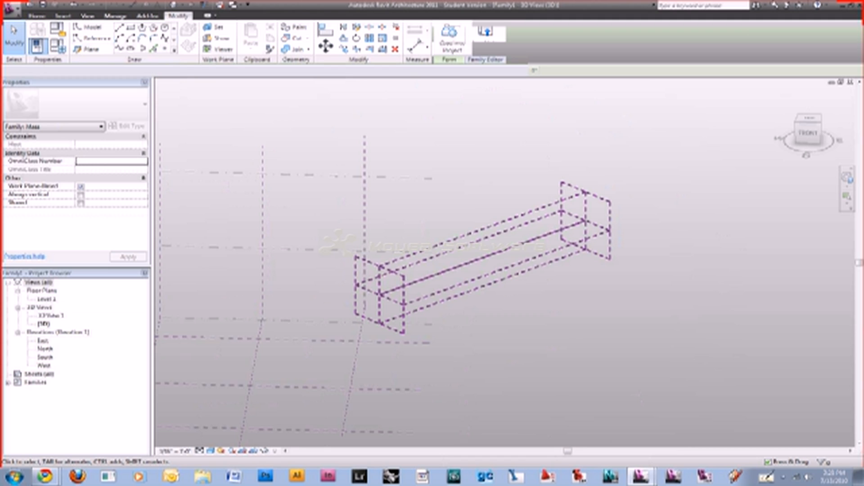
click(470, 256)
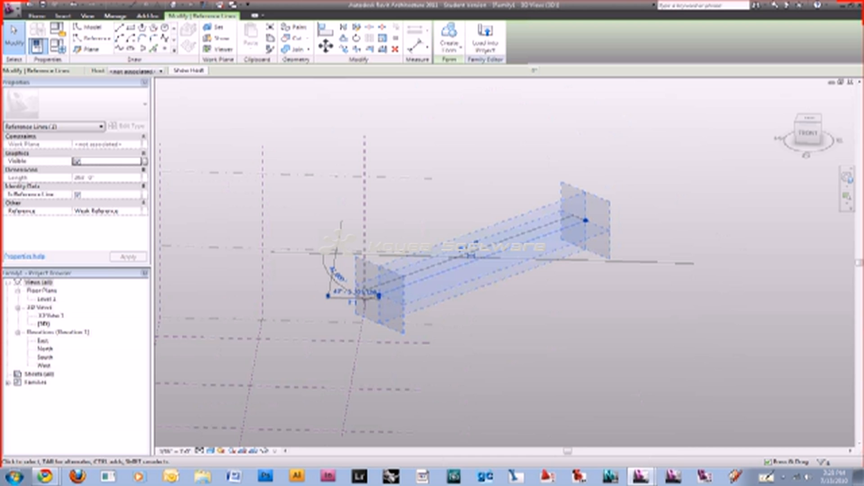
scroll(450, 325, down, 1)
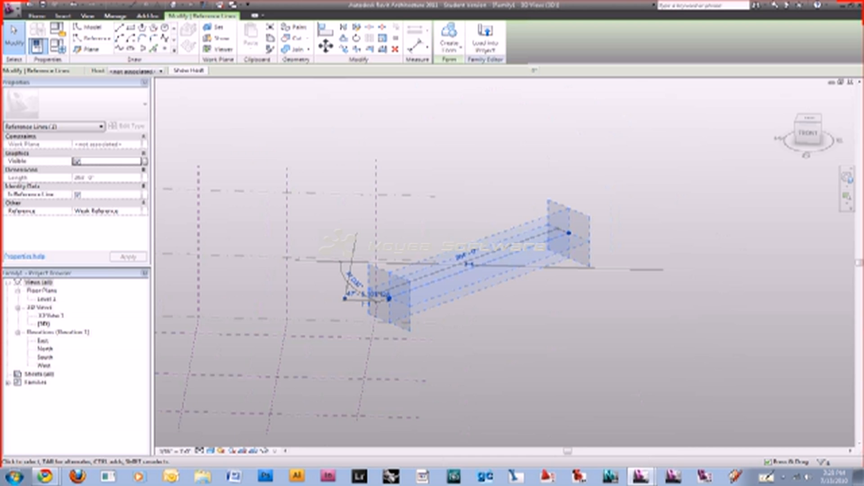
middle_drag(450, 325, 435, 331)
Place a reference point hosted on the reference line and finish point placement
key(Escape)
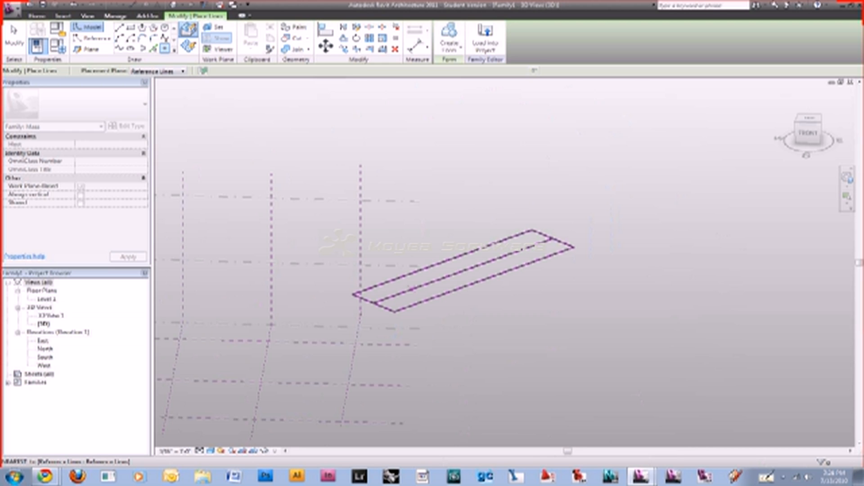
shift+middle_drag(464, 270, 531, 270)
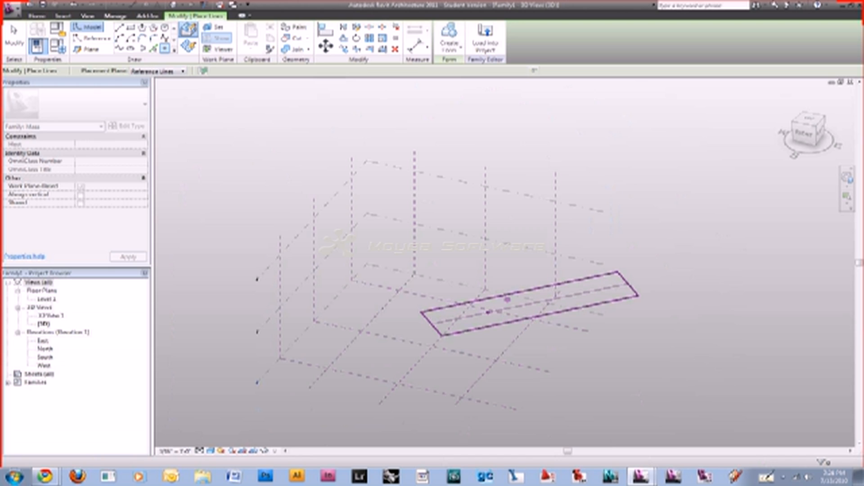
key(Escape)
key(Escape)
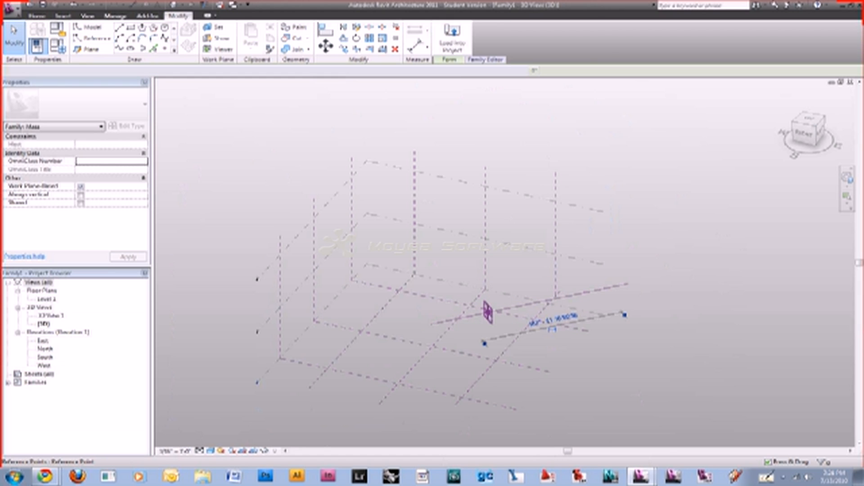
Slide the hosted reference point back and forth along the straight reference line and leave it beyond the line's middle
click(487, 312)
scroll(487, 311, up, 1)
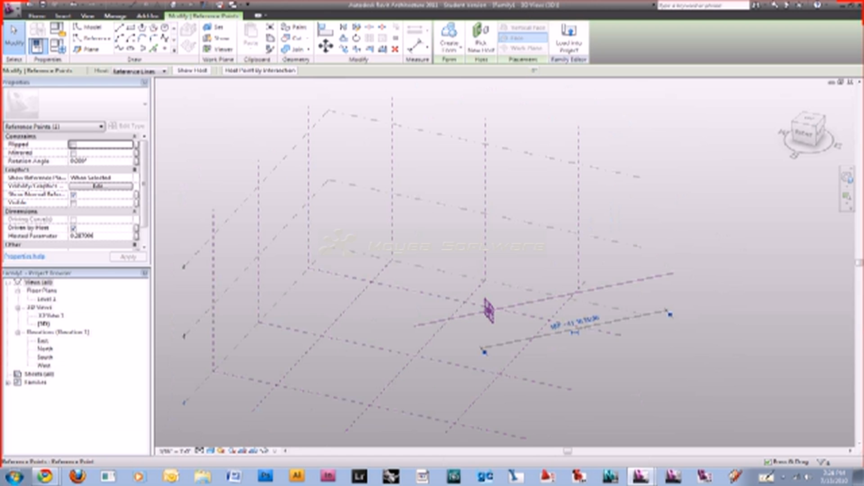
scroll(489, 311, up, 2)
shift+middle_drag(489, 311, 581, 294)
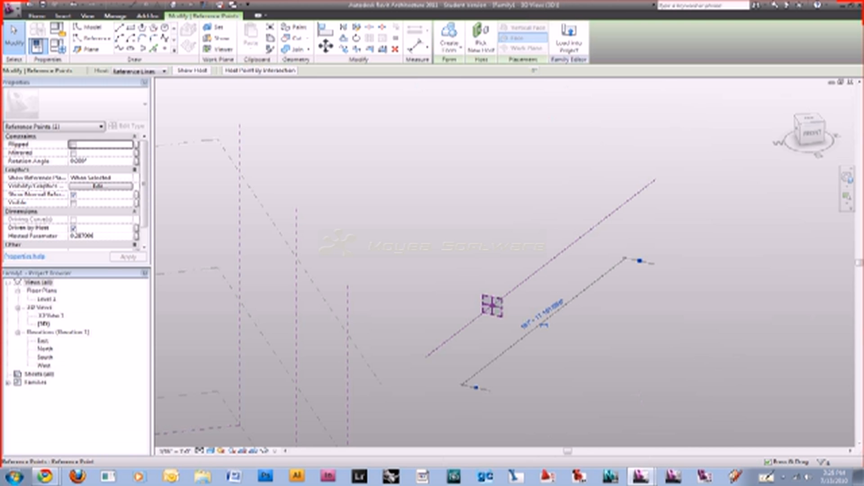
drag(492, 306, 603, 220)
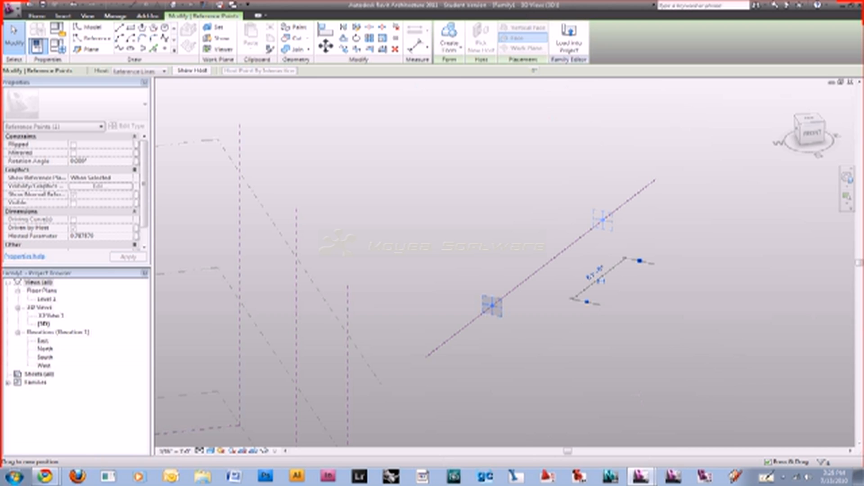
drag(603, 220, 518, 286)
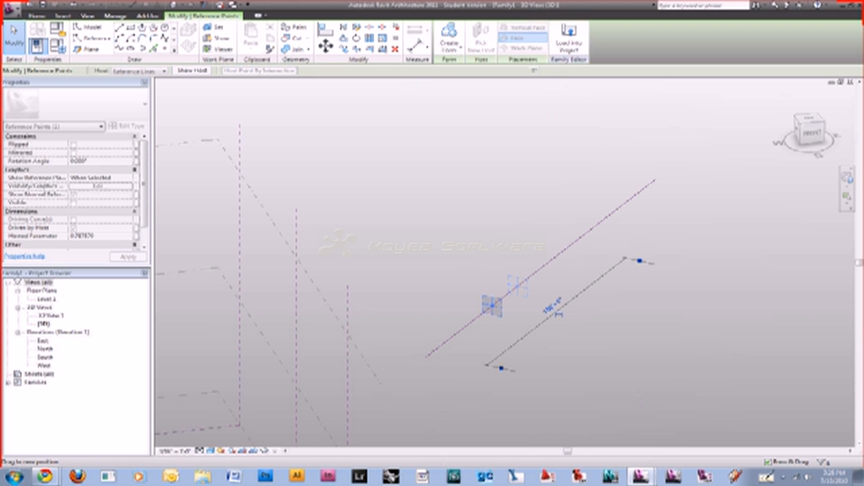
drag(492, 306, 571, 243)
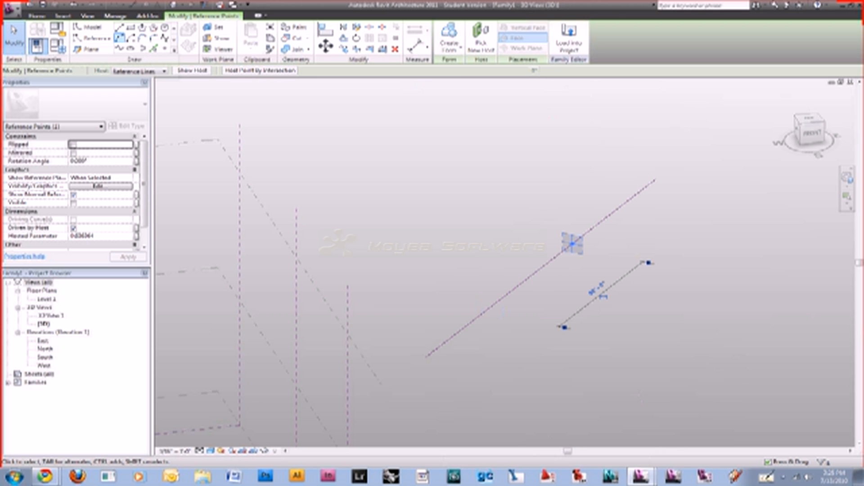
Draw a start-end-radius arc of model line on the work plane of the reference point
click(119, 37)
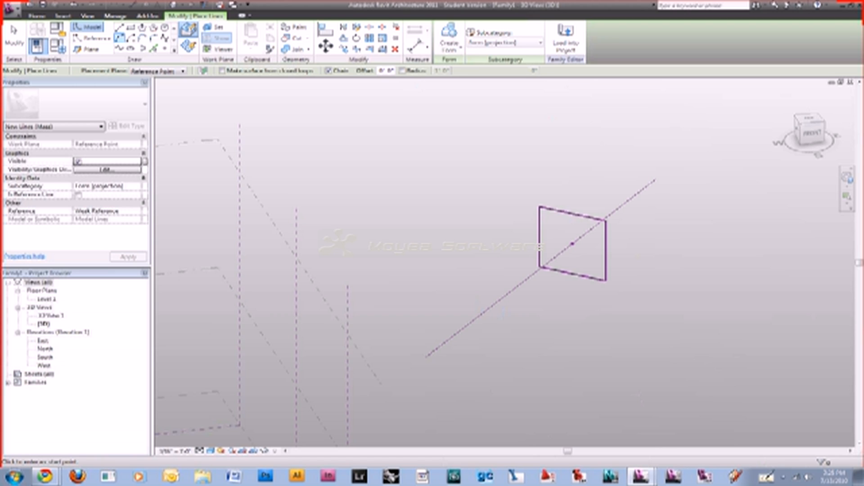
click(390, 267)
click(547, 163)
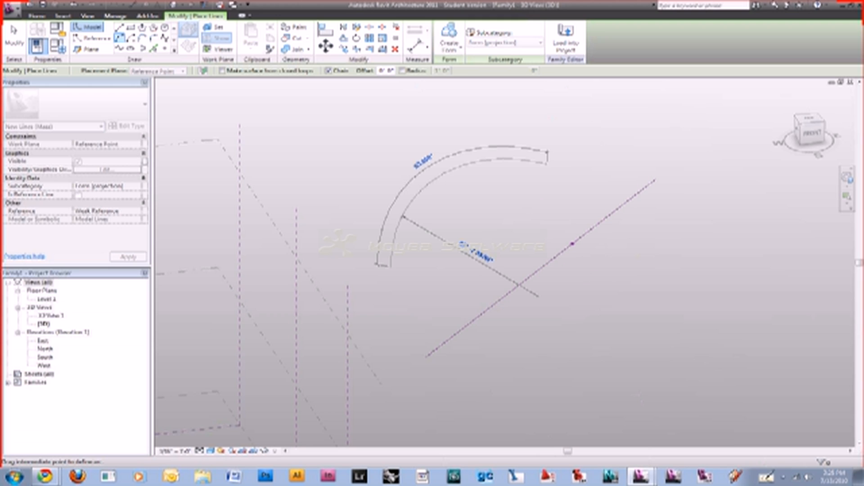
click(420, 158)
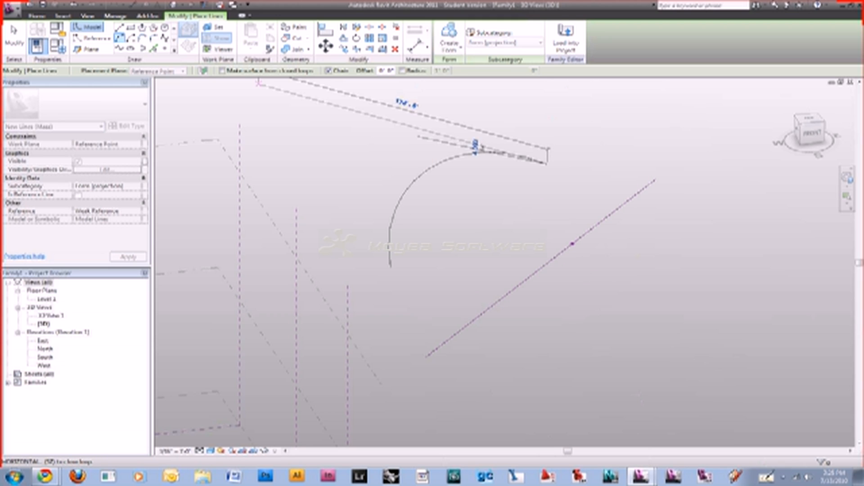
key(Escape)
key(Escape)
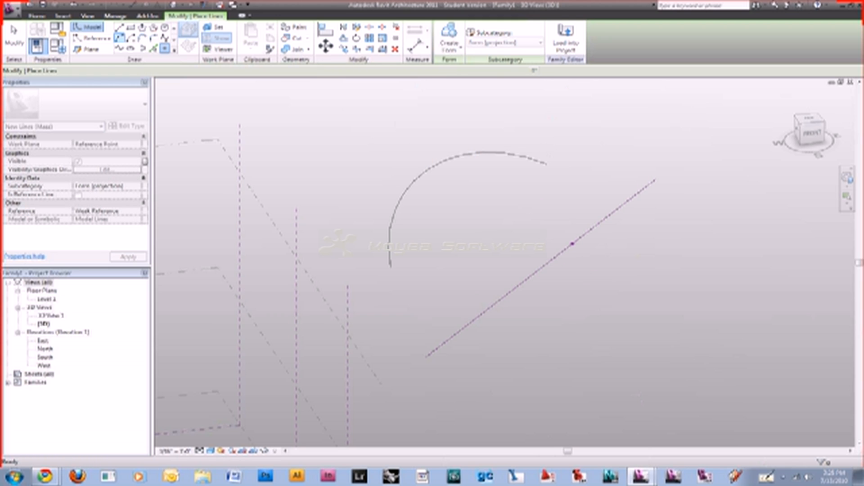
Place a reference point hosted on the lower part of the new arc and finish point placement
click(165, 48)
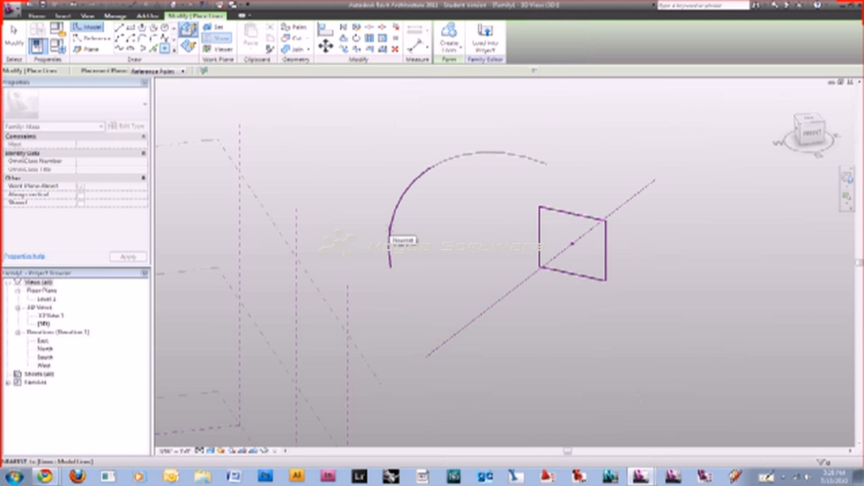
click(390, 228)
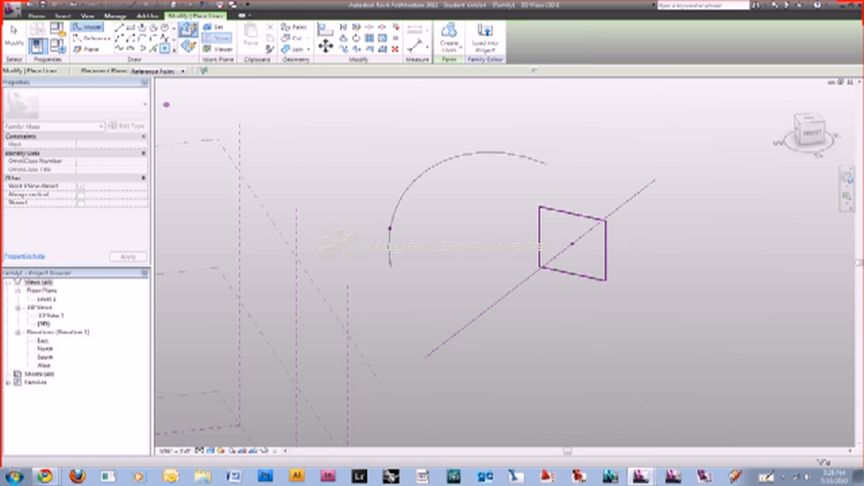
key(Escape)
key(Escape)
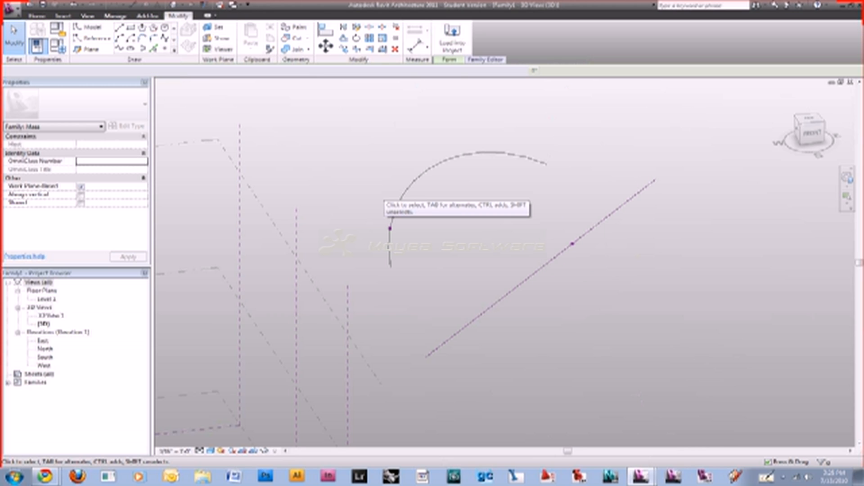
Slide the arc's reference point along the curve to near the arc's far end and deselect it
click(390, 228)
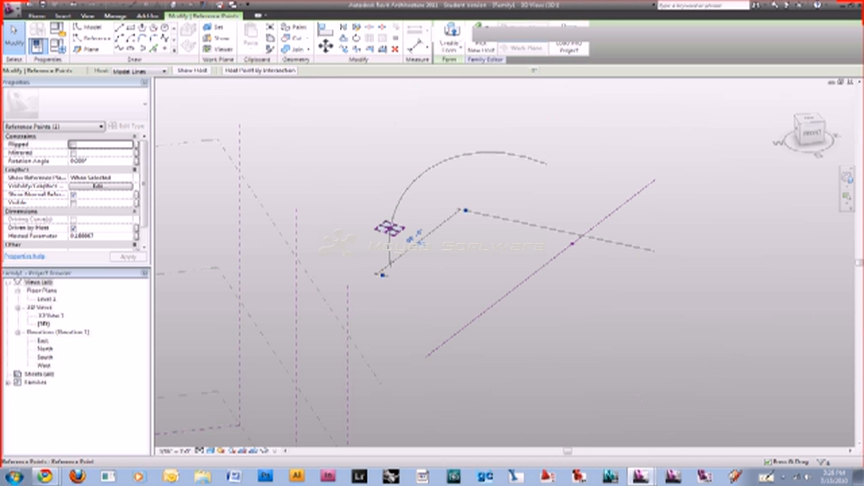
drag(390, 228, 436, 164)
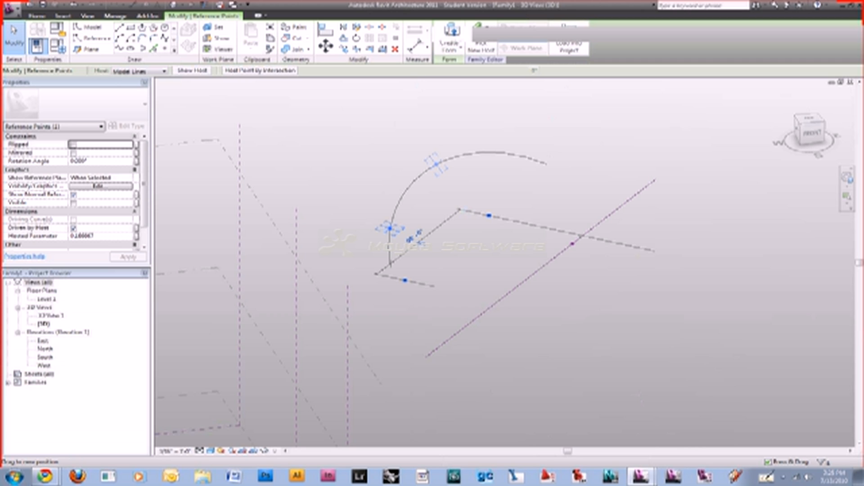
drag(436, 164, 420, 174)
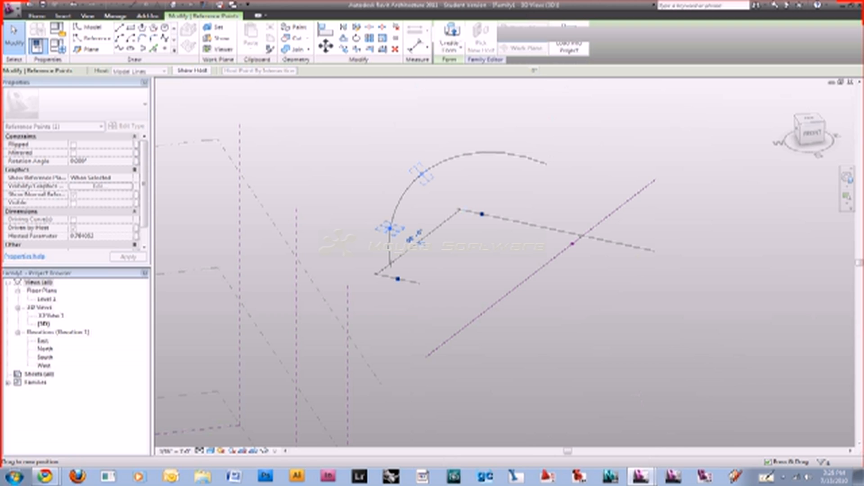
drag(421, 173, 512, 154)
drag(513, 154, 515, 154)
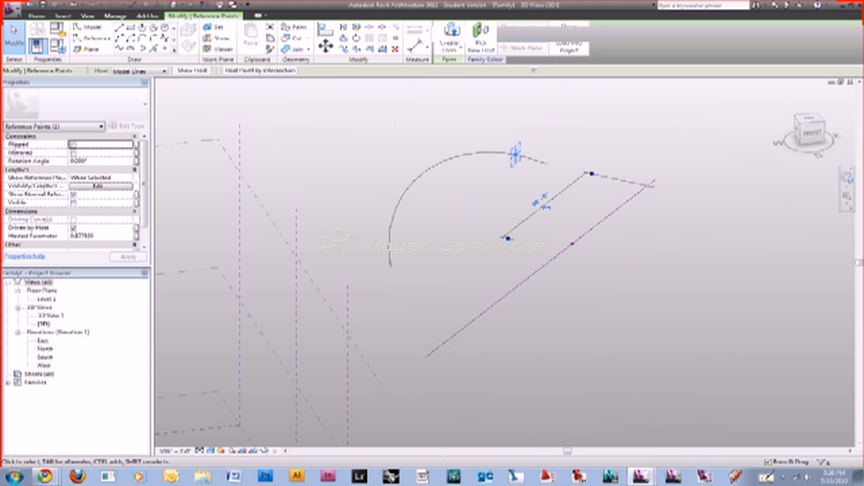
middle_drag(516, 154, 574, 147)
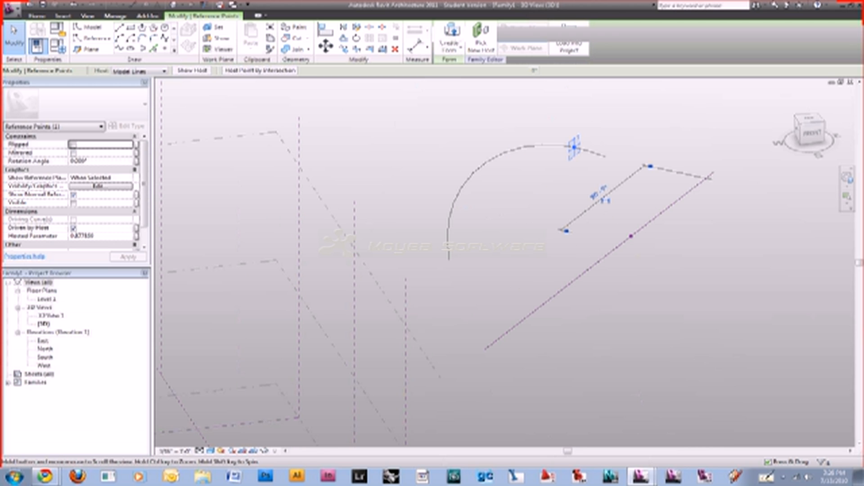
key(Escape)
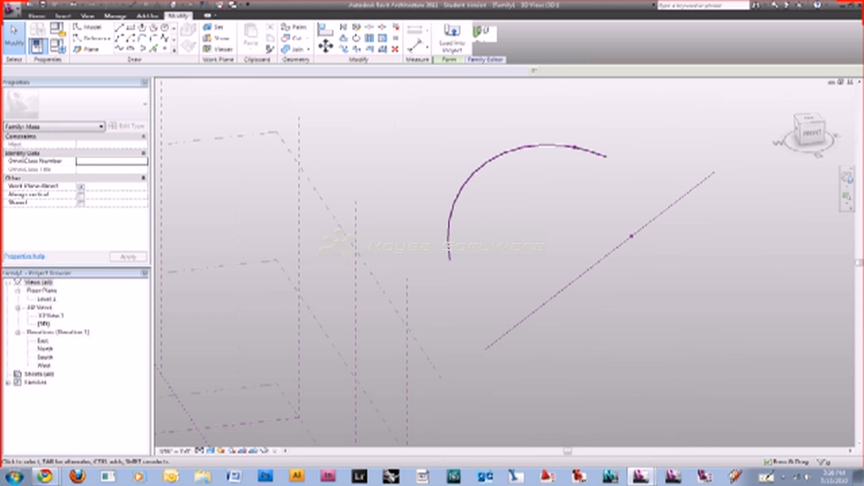
Remove the arc, the straight reference line and their reference points, keeping only the levels and reference planes
key(ctrl+z)
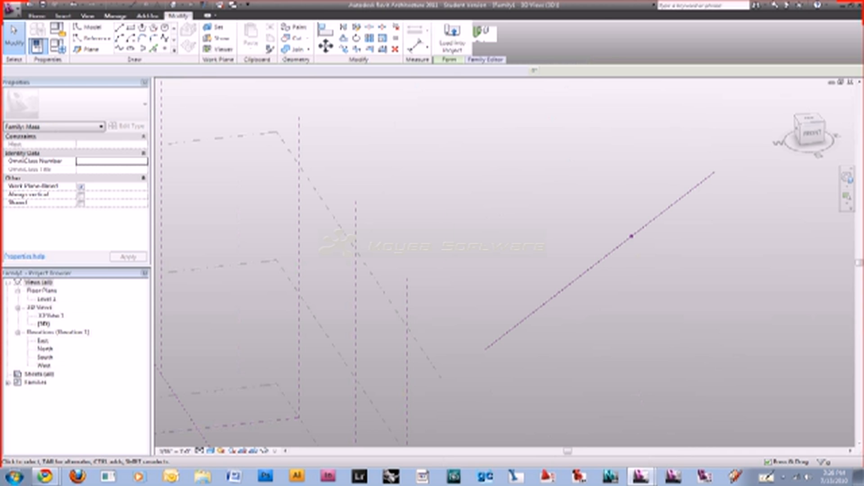
click(631, 236)
key(ctrl+z)
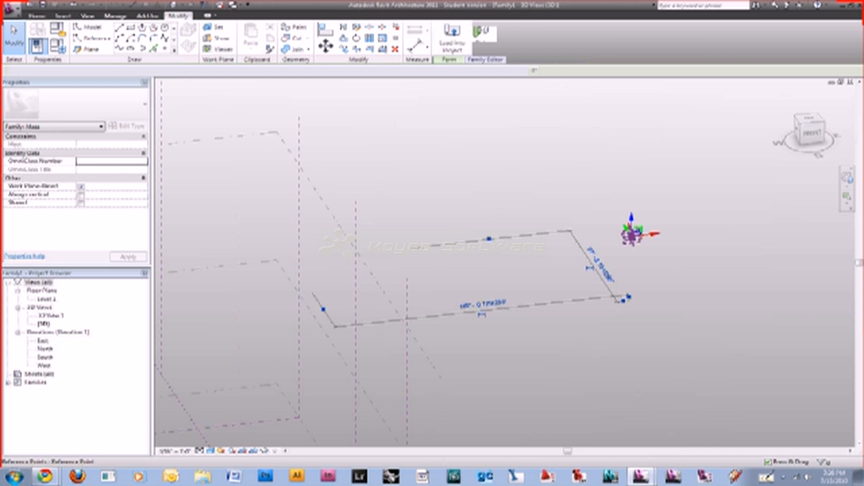
key(ctrl+z)
key(ctrl+z)
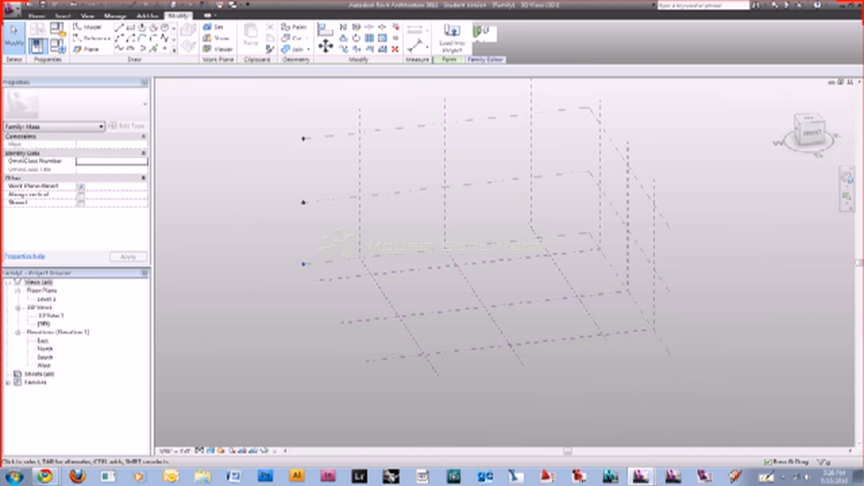
Draw an eight-sided inscribed polygon of model lines on the Level 2 work plane
shift+middle_drag(432, 261, 495, 246)
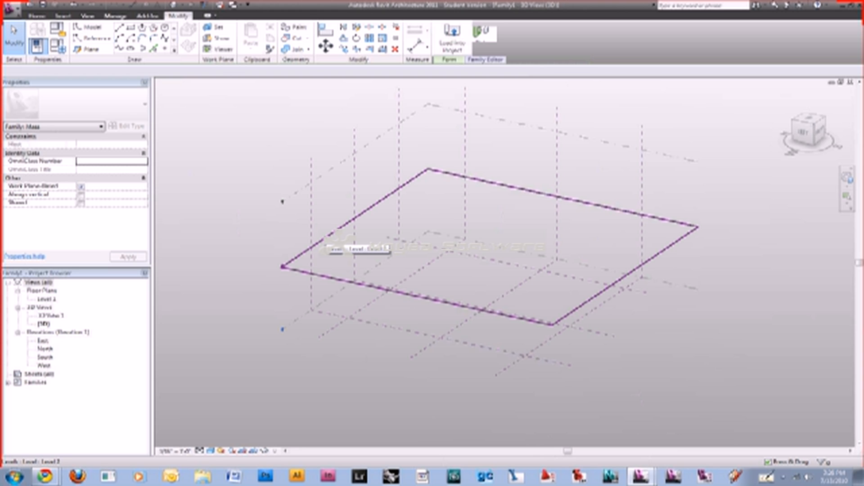
click(332, 234)
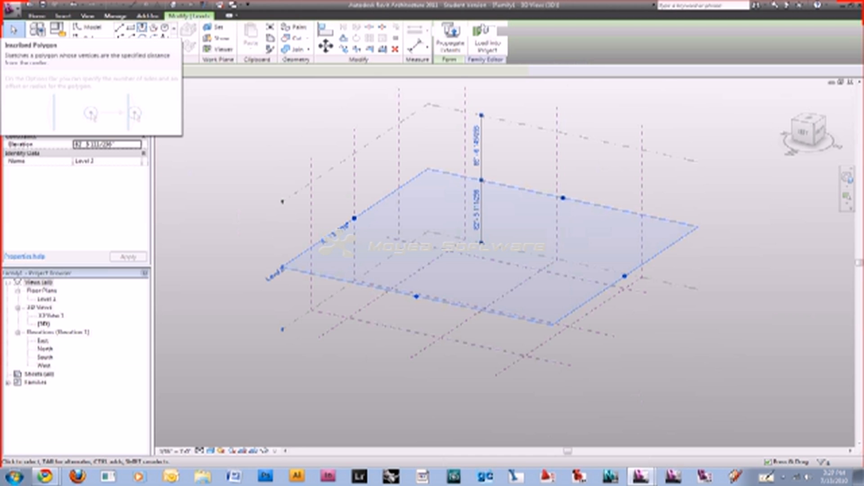
click(142, 28)
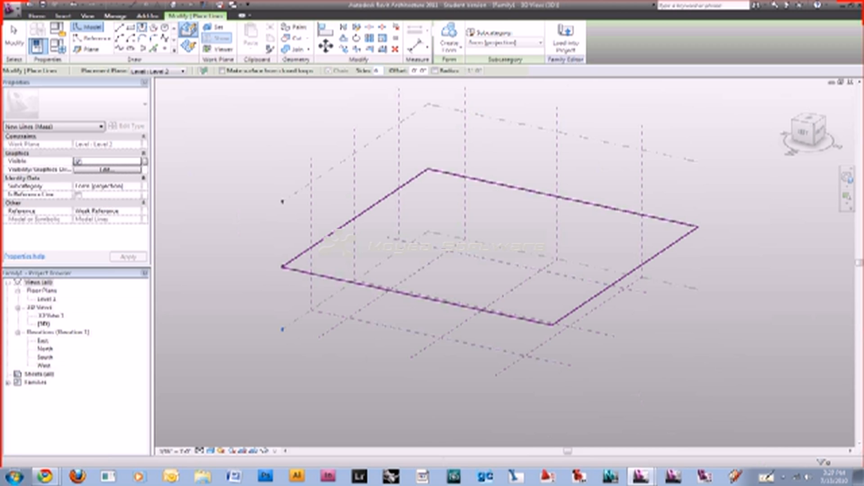
click(376, 70)
text(4)
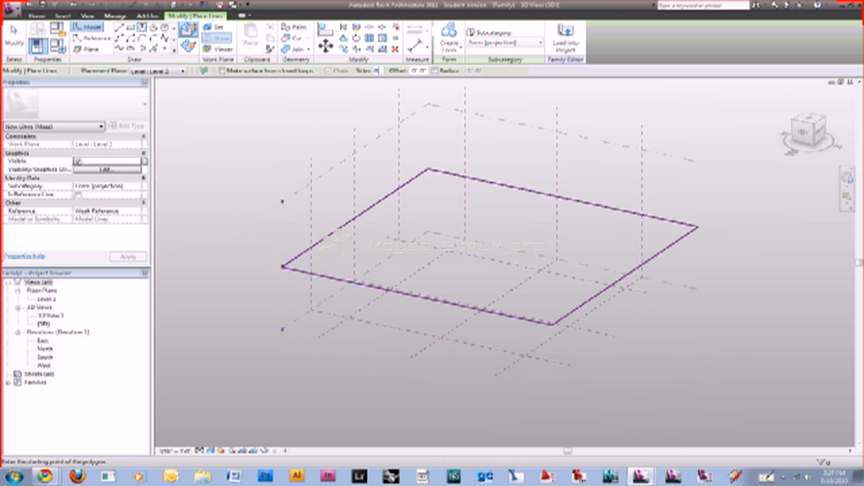
key(ctrl+z)
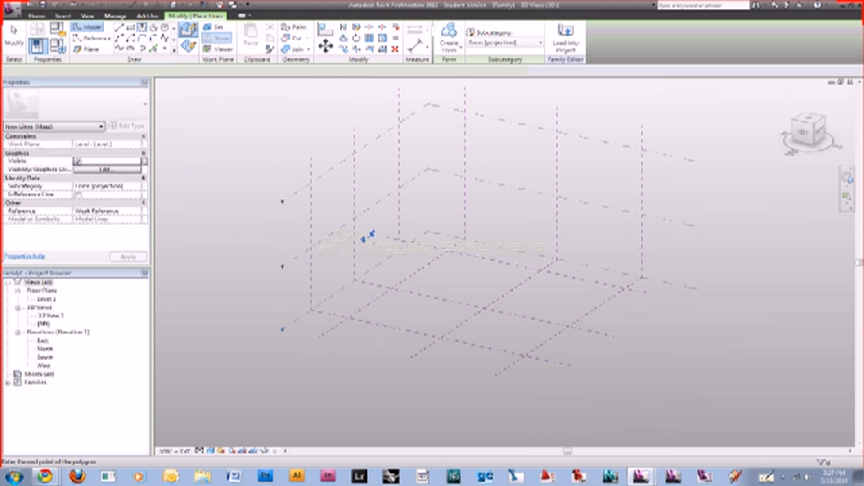
click(364, 238)
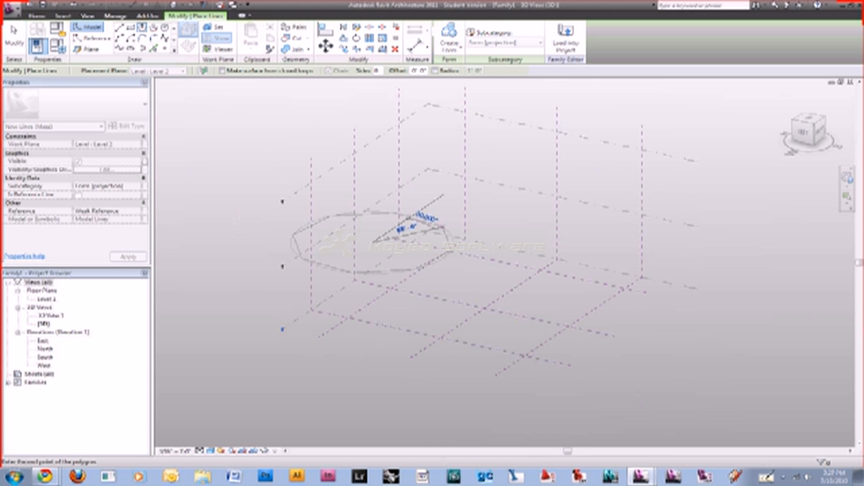
click(447, 218)
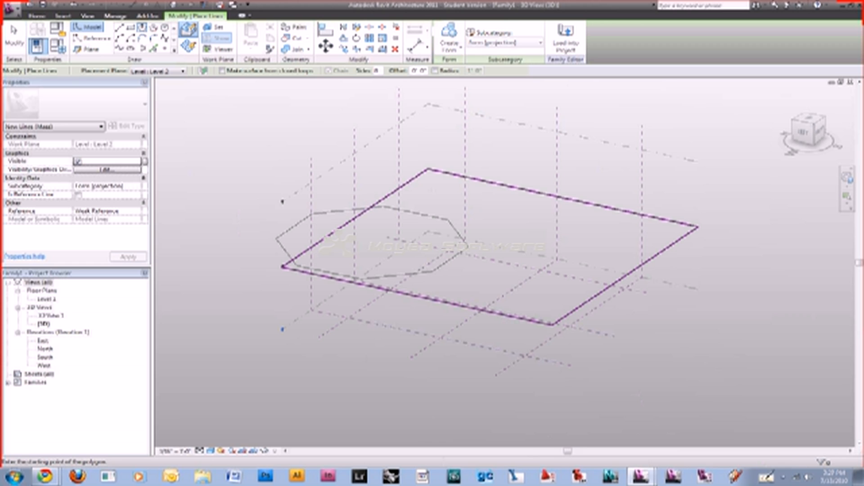
key(Escape)
key(Escape)
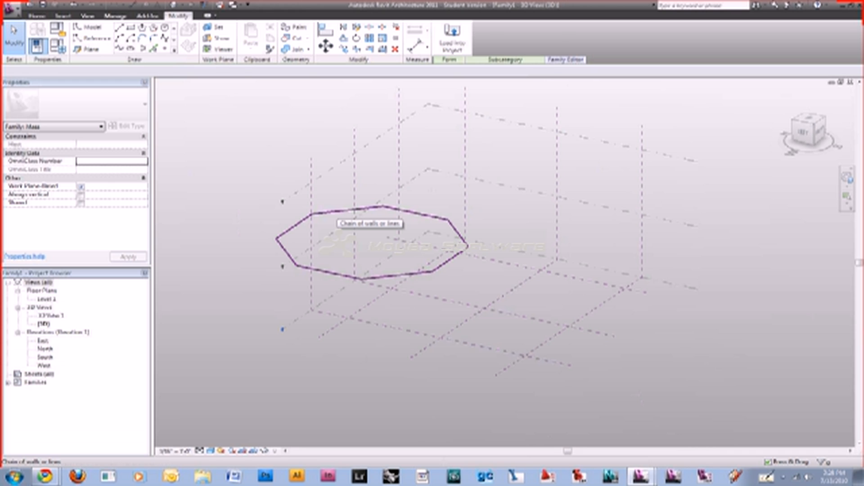
Move the whole octagon chain within Level 2 toward the middle of the reference planes and examine it from other angles
drag(337, 211, 426, 204)
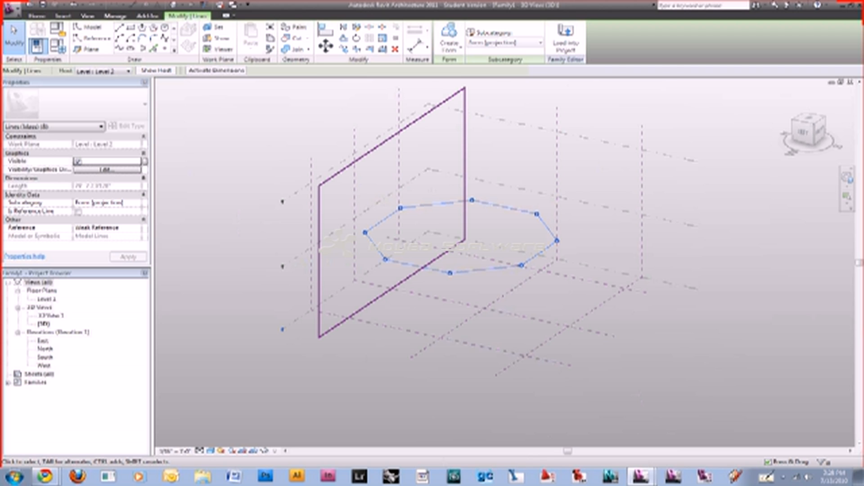
shift+middle_drag(464, 189, 423, 202)
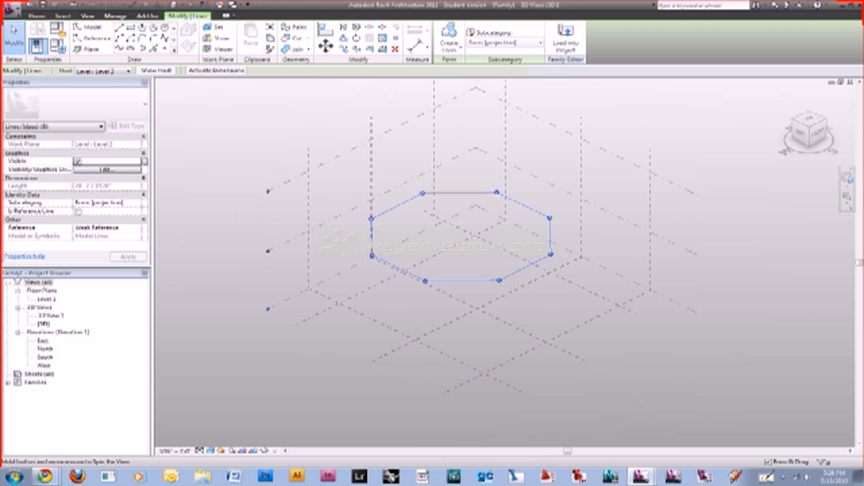
shift+middle_drag(423, 202, 450, 204)
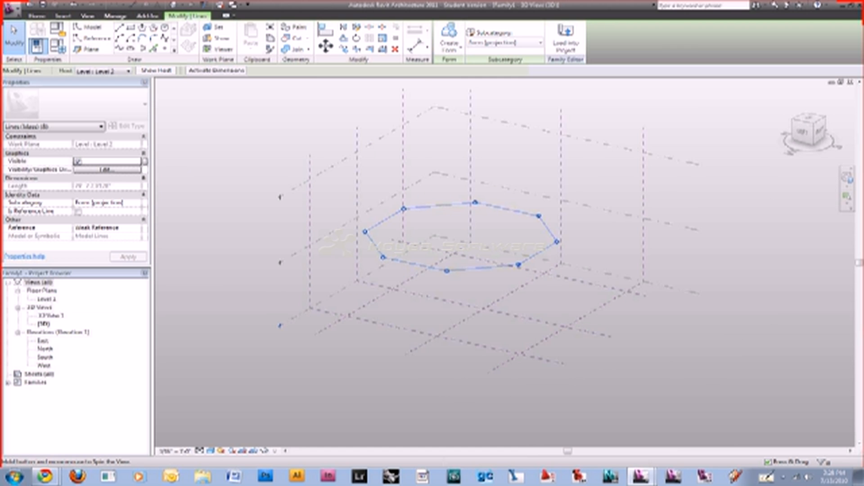
shift+middle_drag(450, 204, 439, 216)
key(Escape)
Move Level 2 with its hosted octagon up and down, leaving the level at an elevation of about 88 feet
click(507, 173)
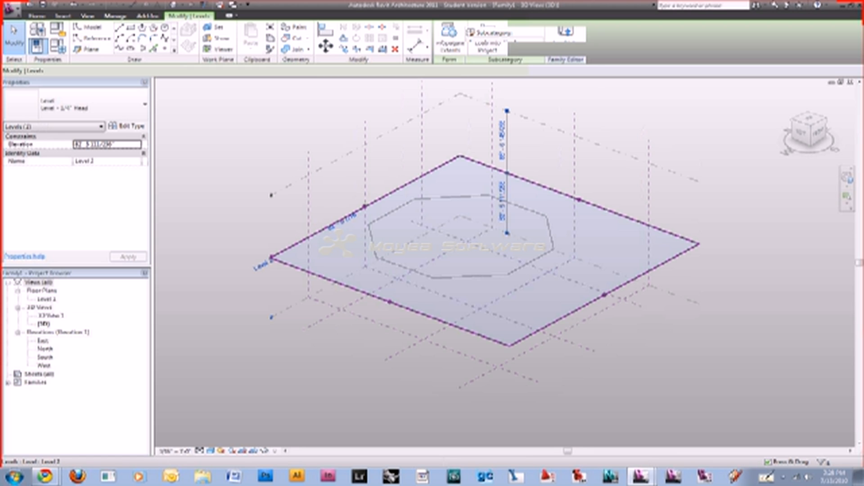
drag(315, 233, 315, 202)
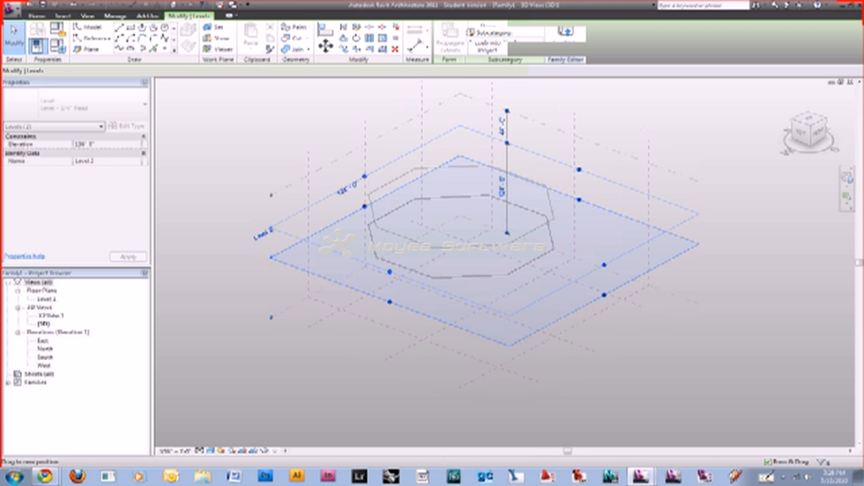
mouse_move(315, 234)
mouse_down()
mouse_move(315, 250)
mouse_move(315, 213)
mouse_move(315, 255)
mouse_move(315, 219)
mouse_move(315, 247)
mouse_move(315, 231)
mouse_up()
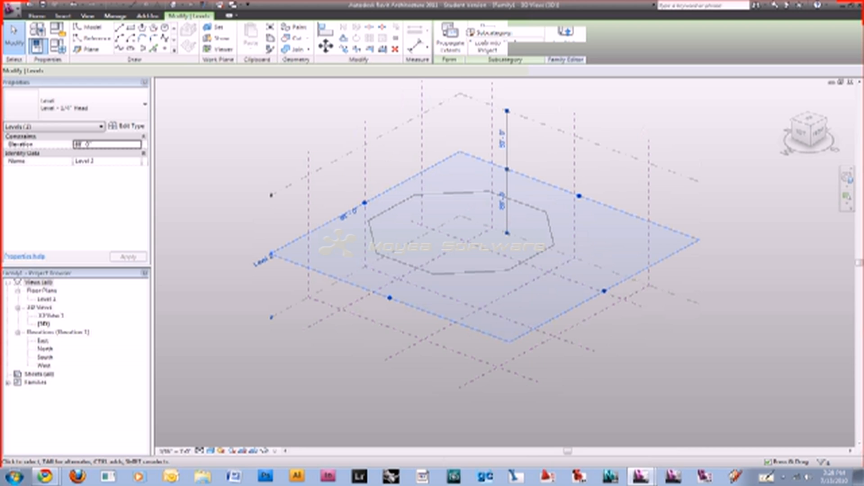
Set the height of Level 2 above Level 1 to 15 feet
key(Escape)
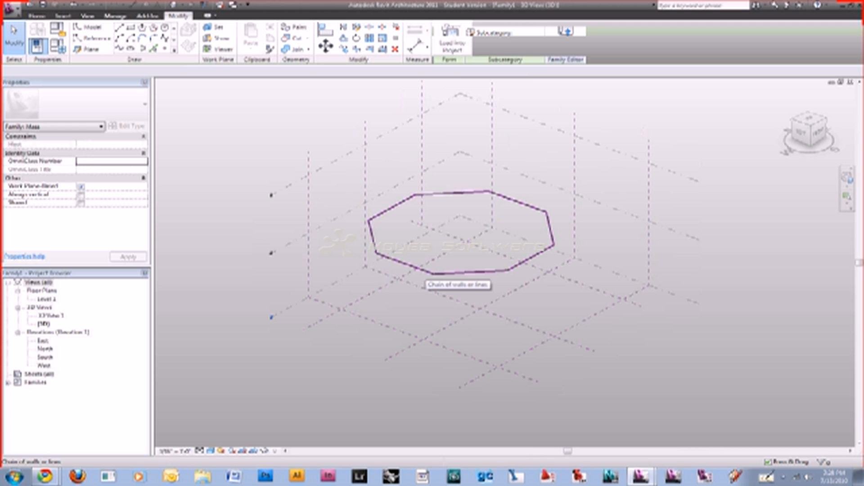
click(288, 245)
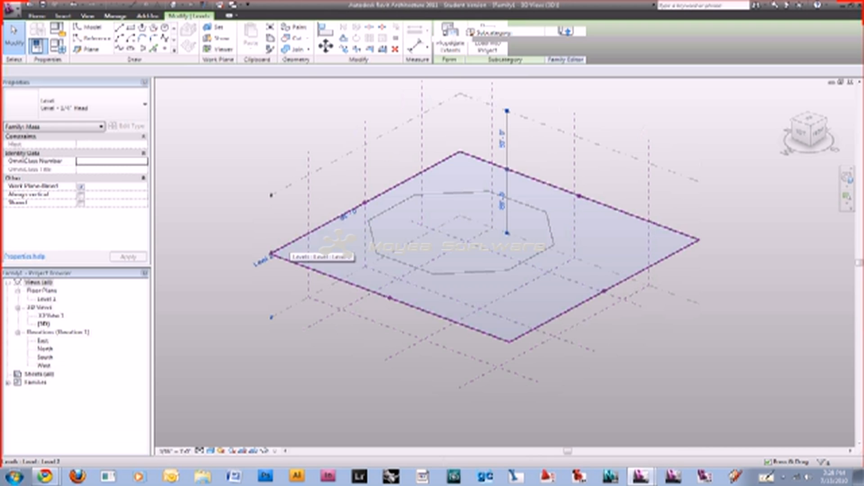
click(288, 247)
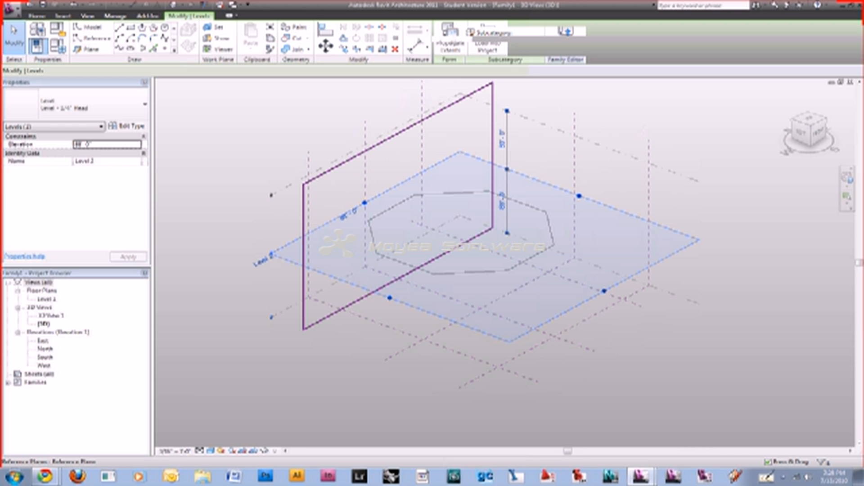
click(502, 200)
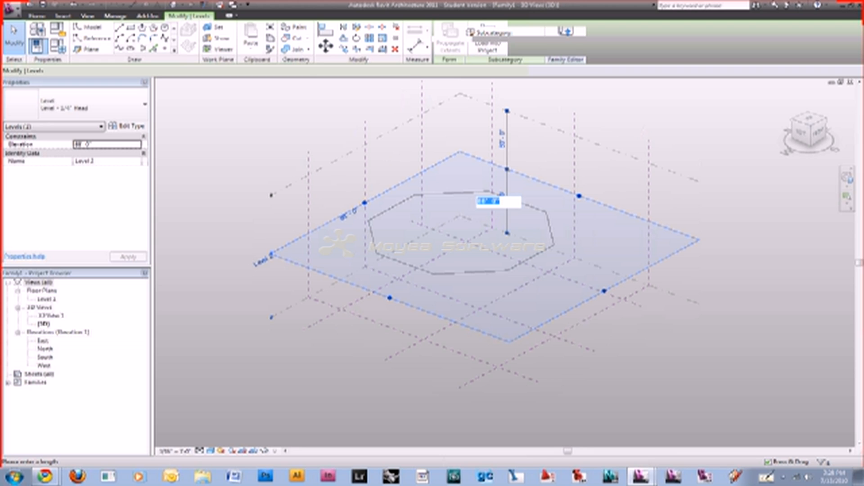
text(15)
key(Return)
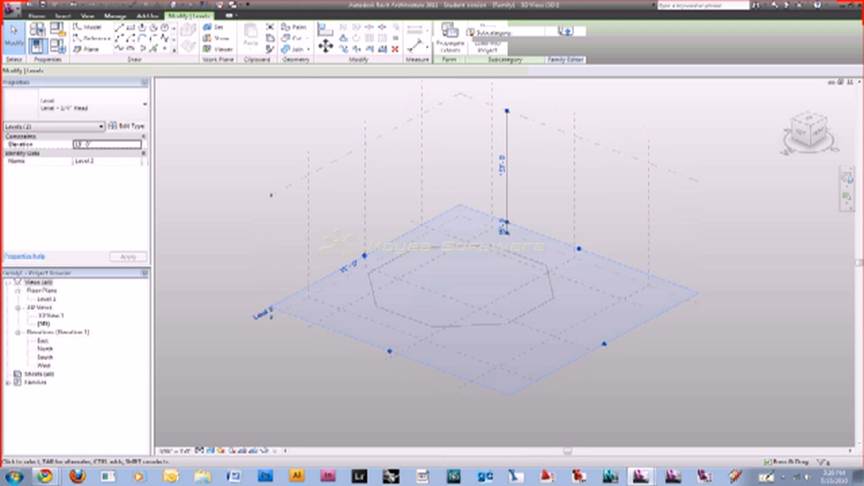
Set the distance between Level 2 and the level above it to 100 feet
click(502, 165)
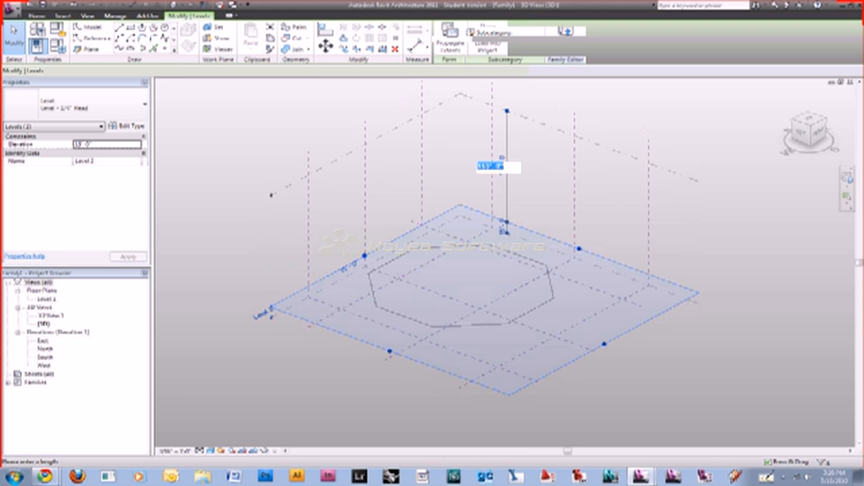
text(100)
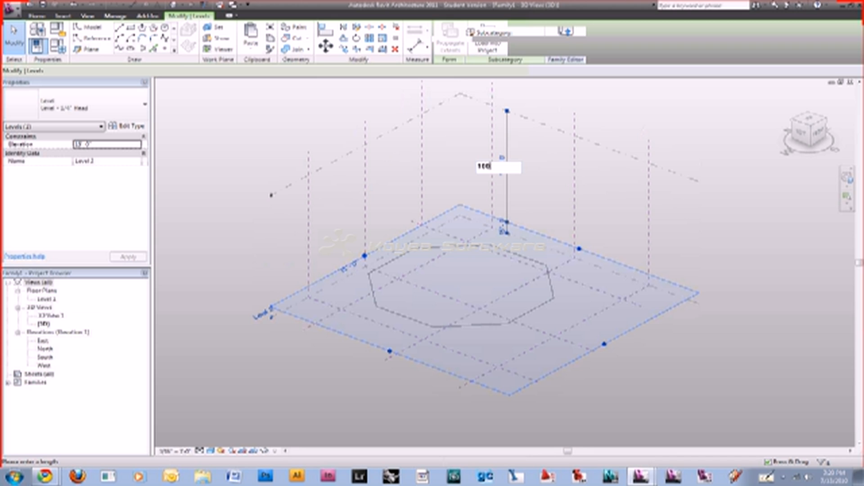
key(Return)
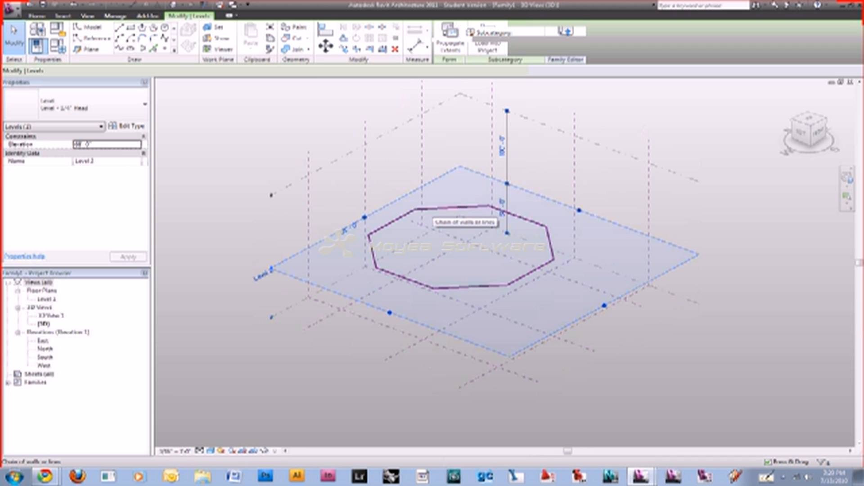
Delete the octagon and draw a smaller eight-sided polygon of model lines on the Level 2 work plane
click(450, 208)
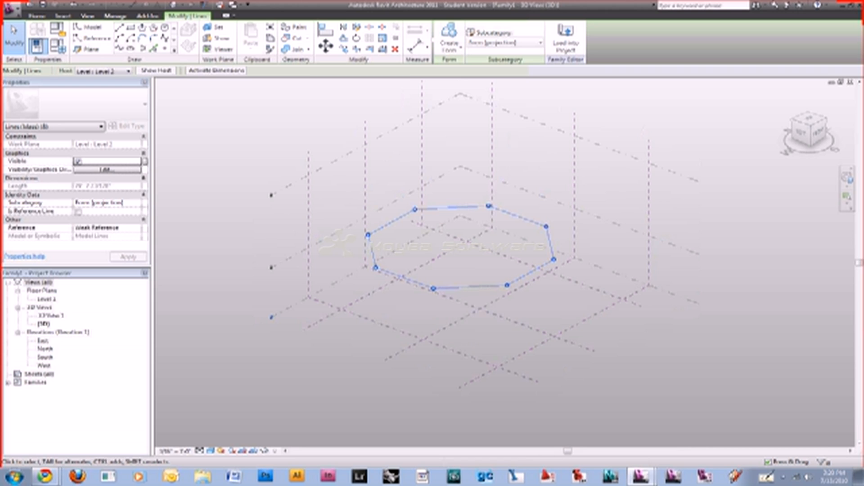
key(Escape)
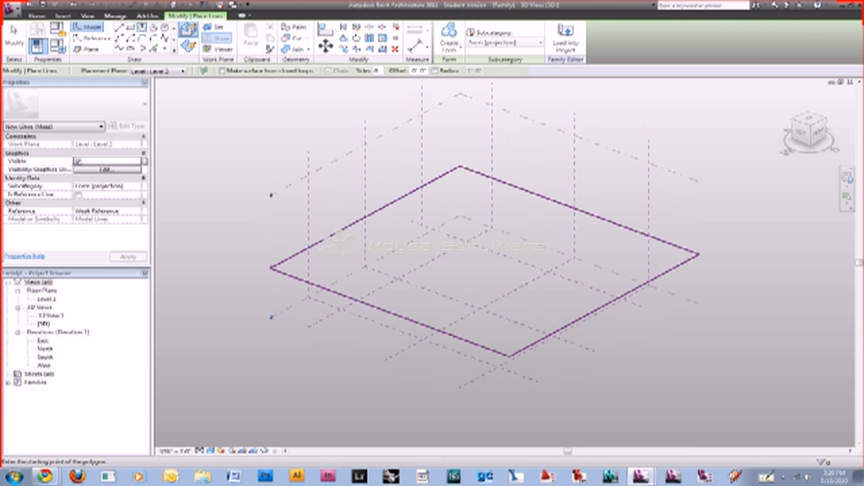
click(404, 246)
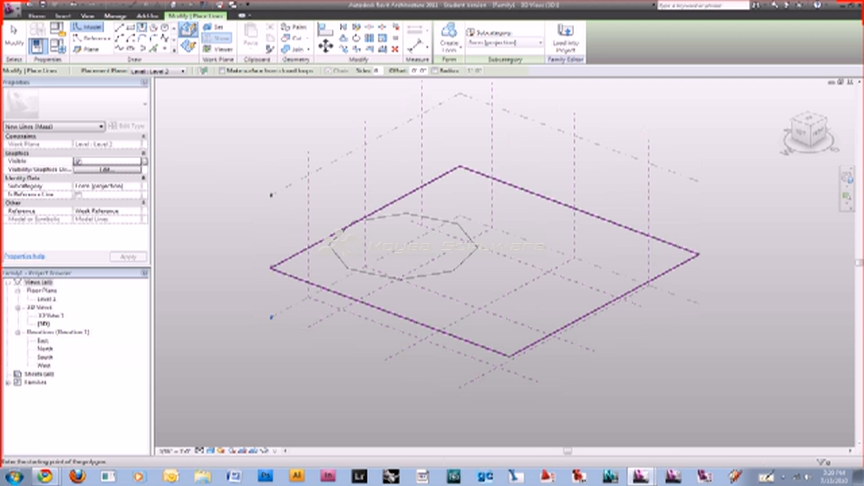
click(429, 220)
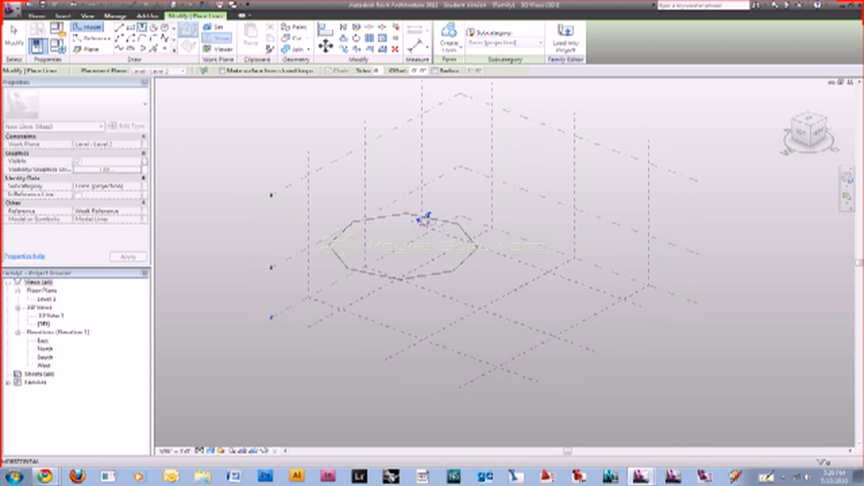
key(Escape)
key(Escape)
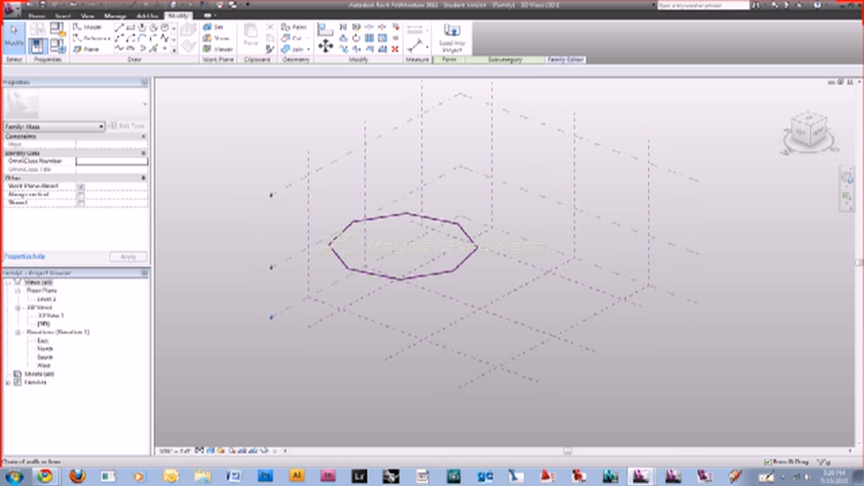
Move the new octagon chain toward the middle of the reference planes and create a solid form from it
drag(468, 234, 518, 240)
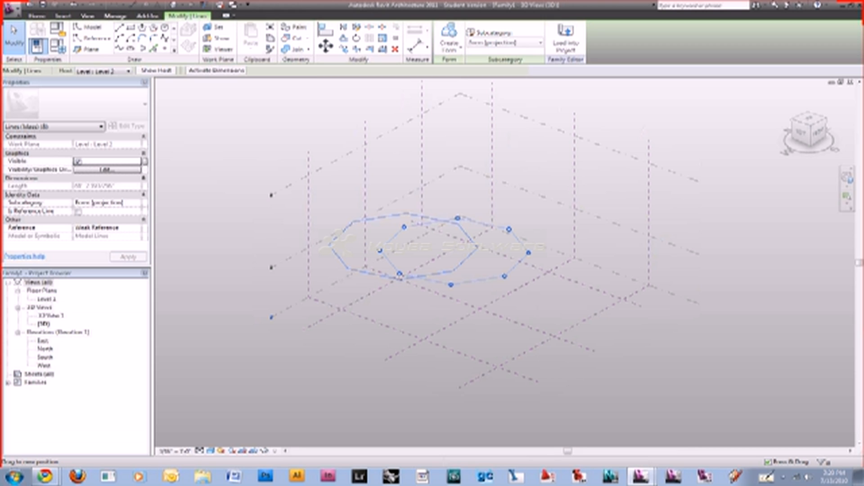
drag(432, 223, 449, 222)
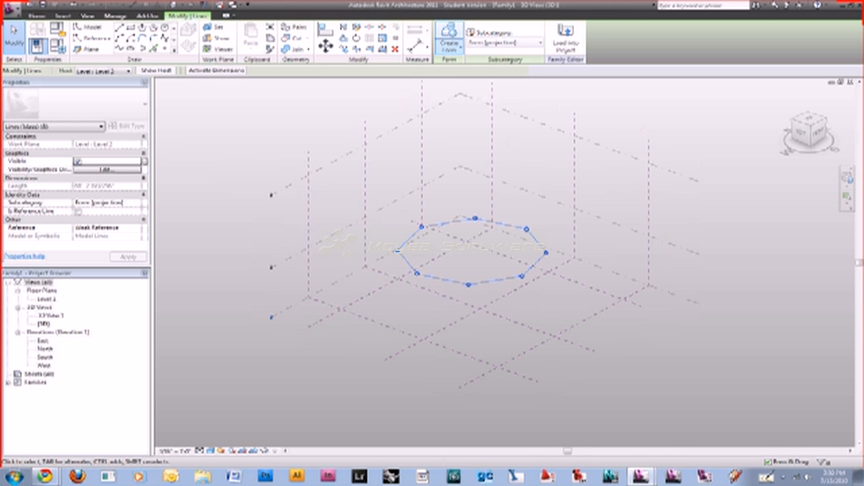
click(449, 45)
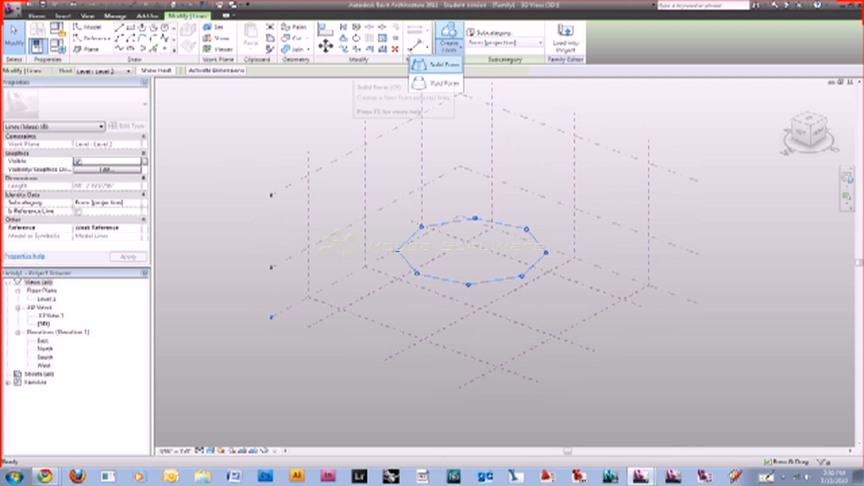
click(434, 64)
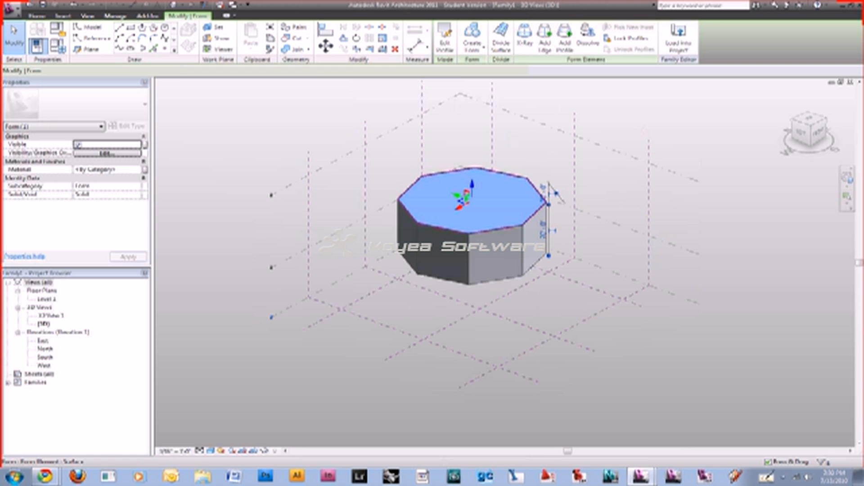
Examine the solid form from other angles, selecting individual side faces and a top edge to show their 3D controls
shift+middle_drag(472, 225, 495, 225)
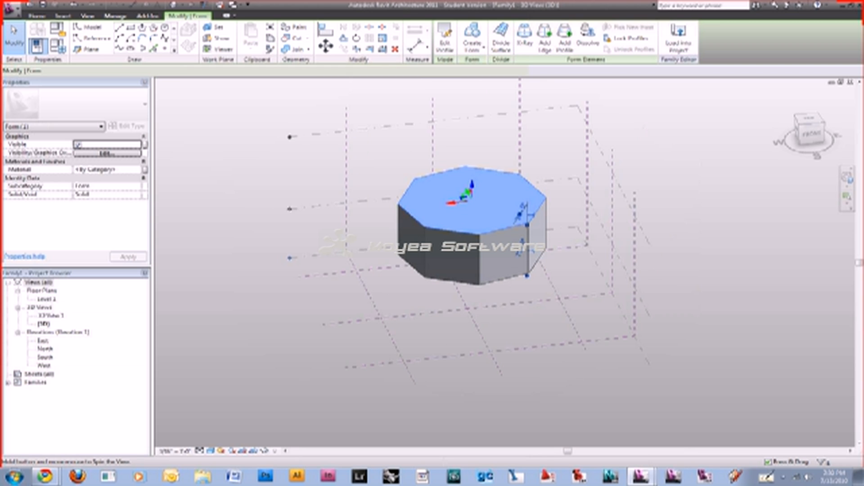
shift+middle_drag(472, 225, 490, 225)
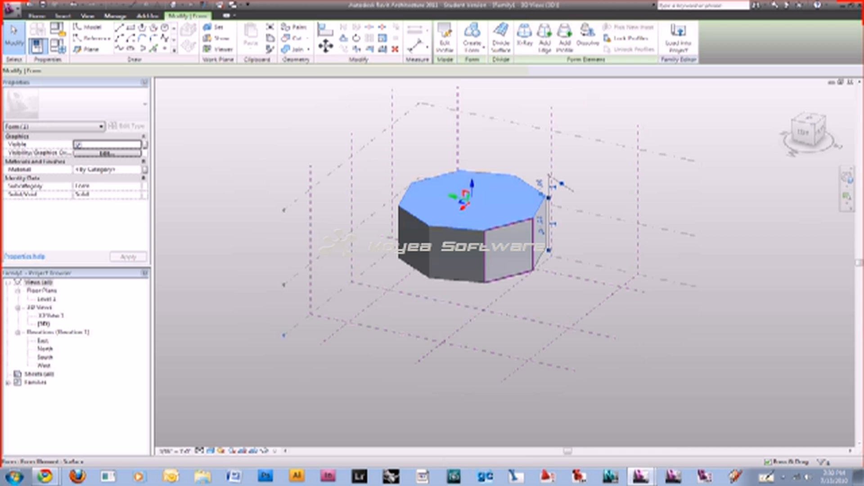
click(509, 250)
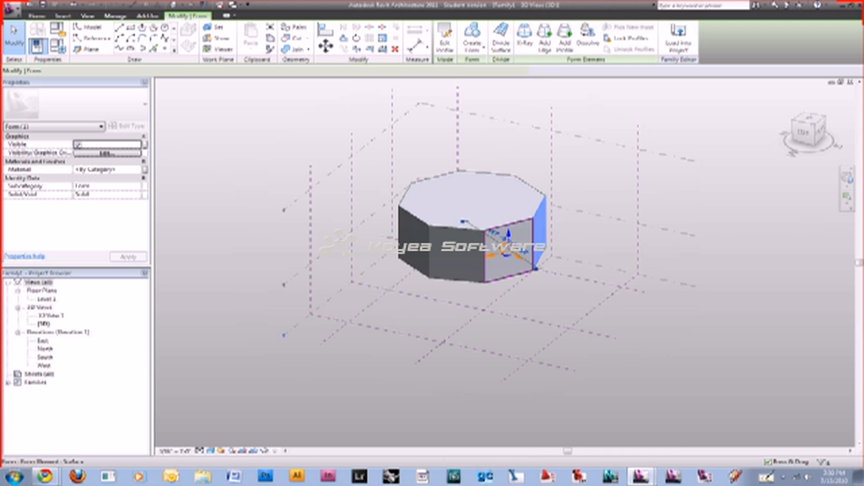
click(413, 243)
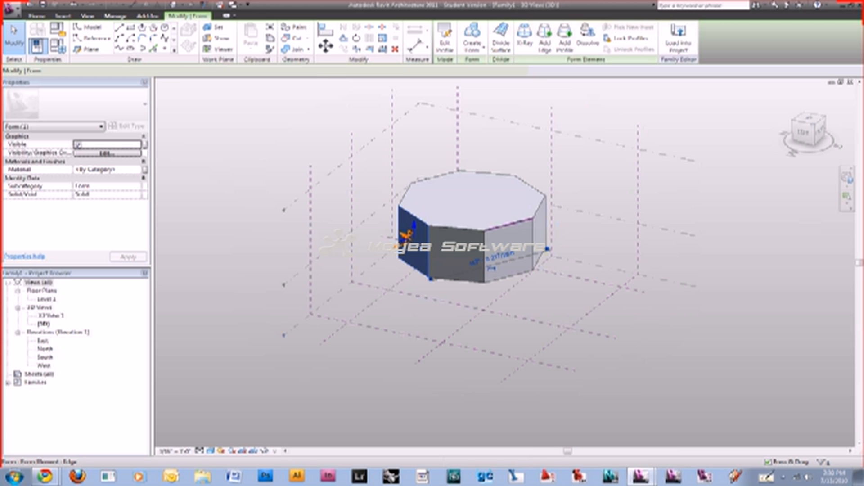
click(506, 225)
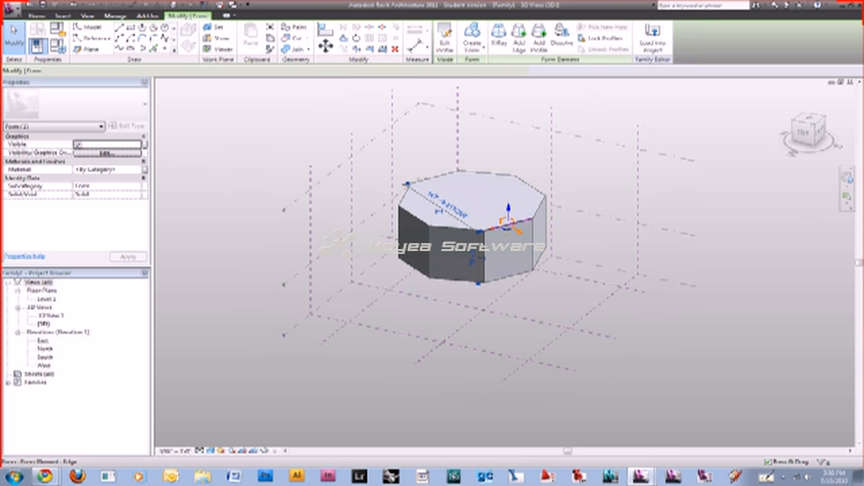
Pull two top edges of the form outward so the adjoining side faces slope
click(540, 206)
shift+middle_drag(547, 207, 536, 225)
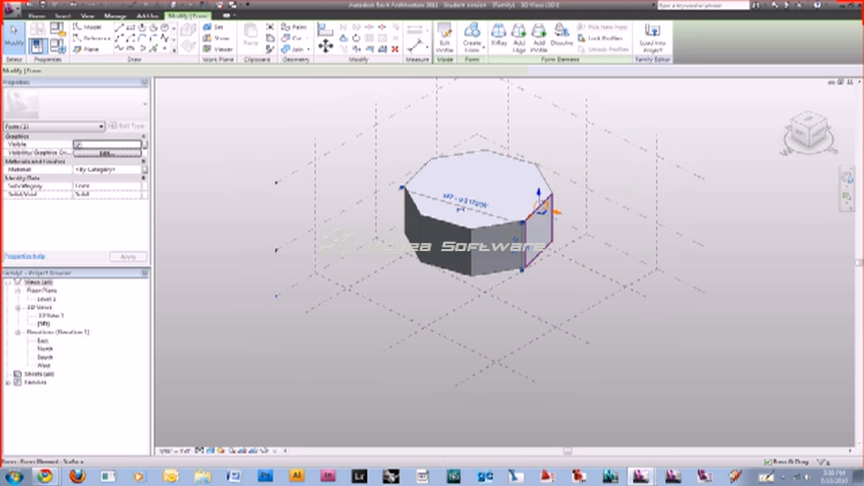
drag(557, 211, 585, 221)
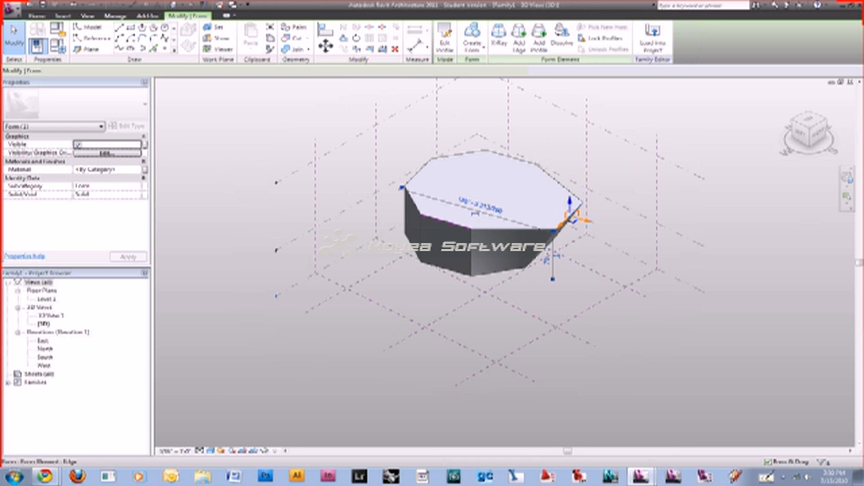
click(428, 217)
drag(437, 218, 422, 233)
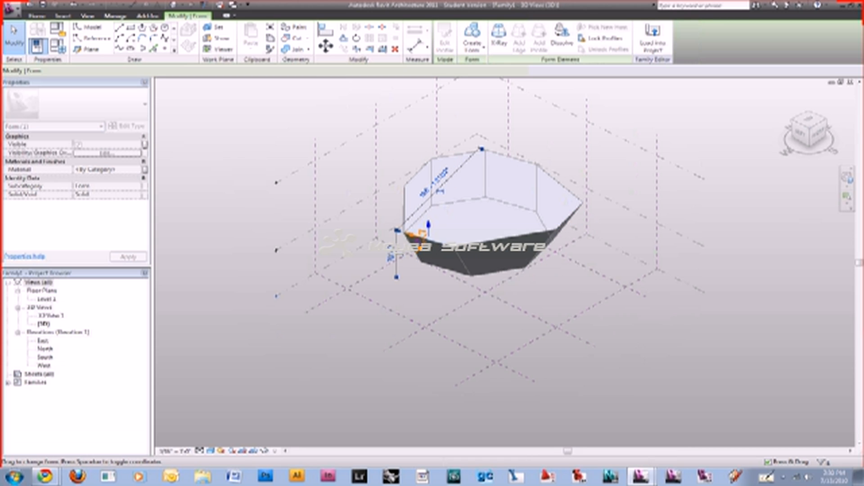
Push the outermost top edge of the form partway back inward along its local axis
shift+middle_drag(504, 237, 543, 226)
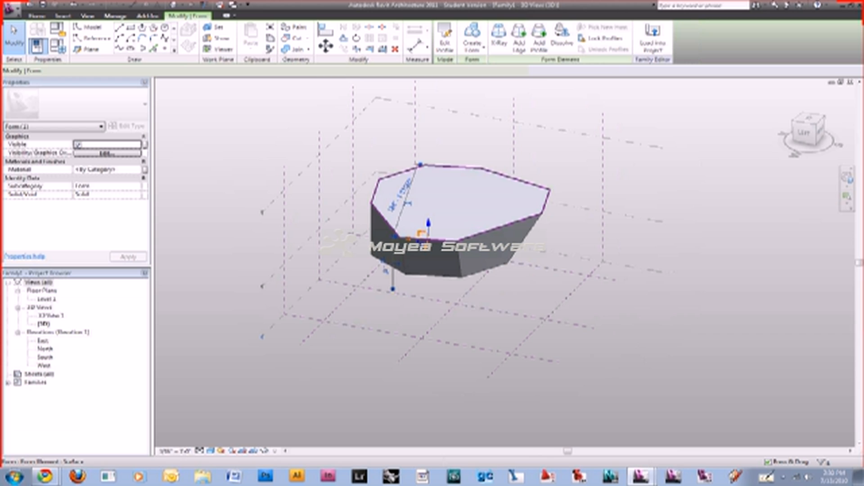
click(541, 215)
drag(565, 203, 554, 202)
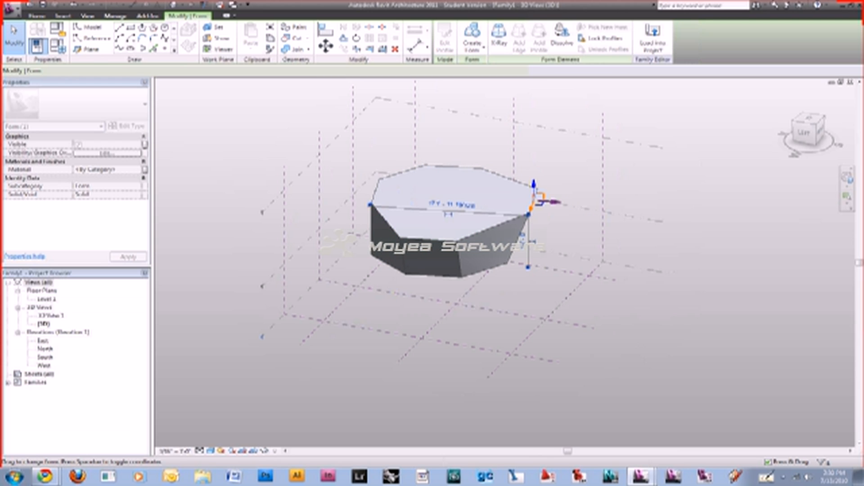
drag(554, 202, 554, 202)
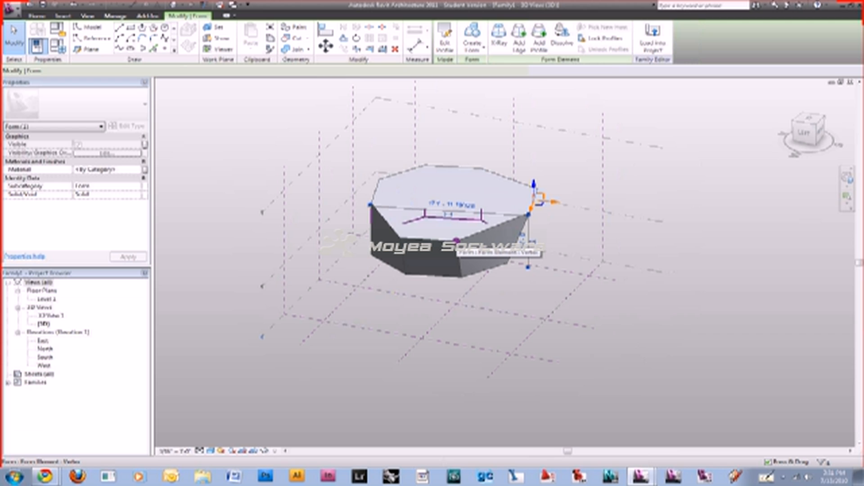
Raise one top corner vertex of the form vertically above the rest of the top face
drag(456, 241, 457, 220)
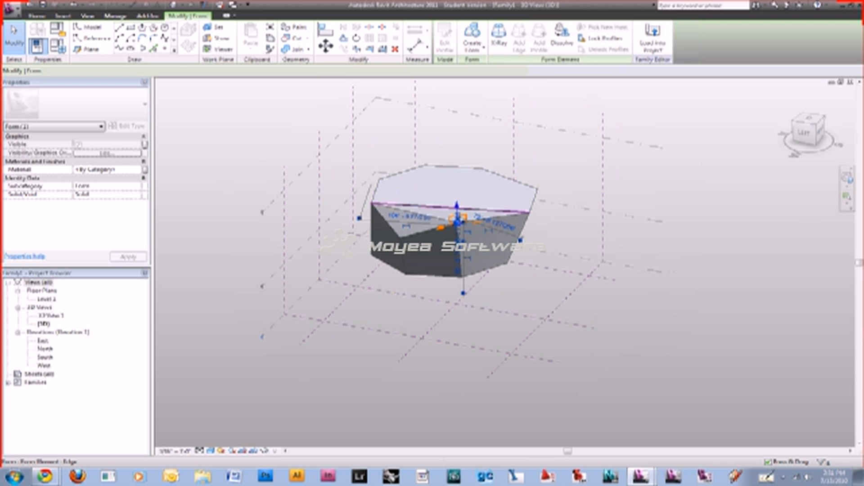
shift+middle_drag(423, 207, 513, 196)
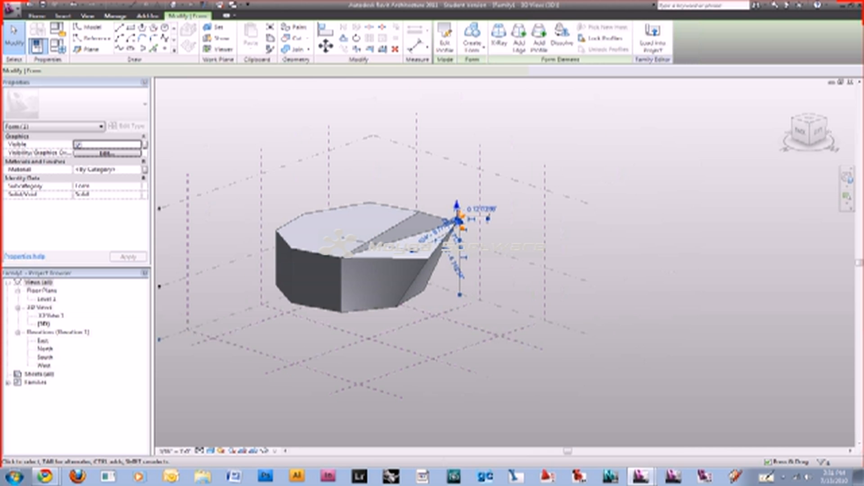
drag(456, 206, 459, 207)
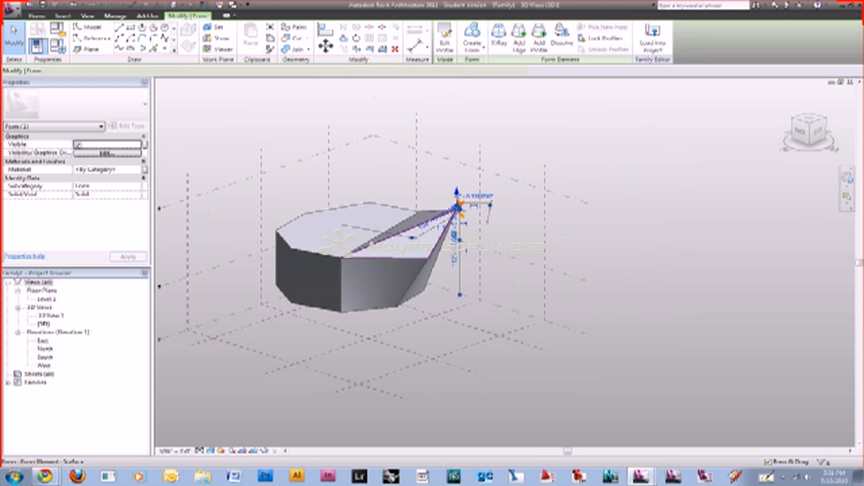
Raise the triangular top face beside the lifted vertex and inspect the faceted form from several angles
click(411, 241)
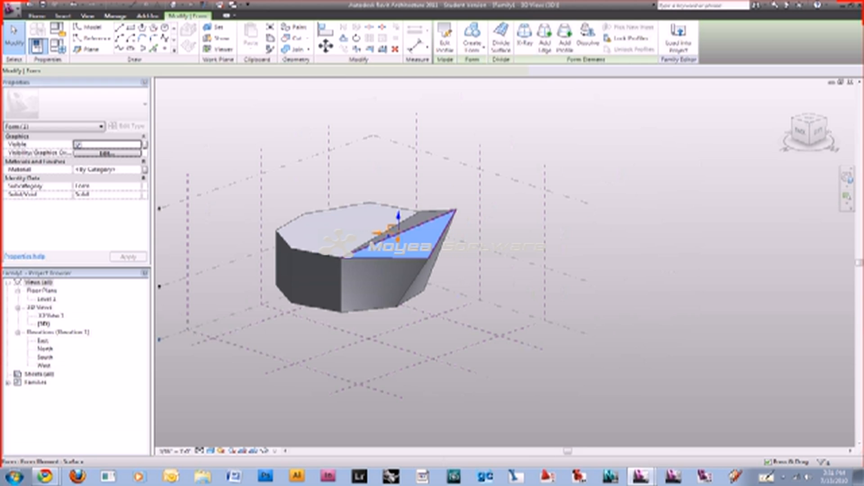
drag(398, 216, 398, 211)
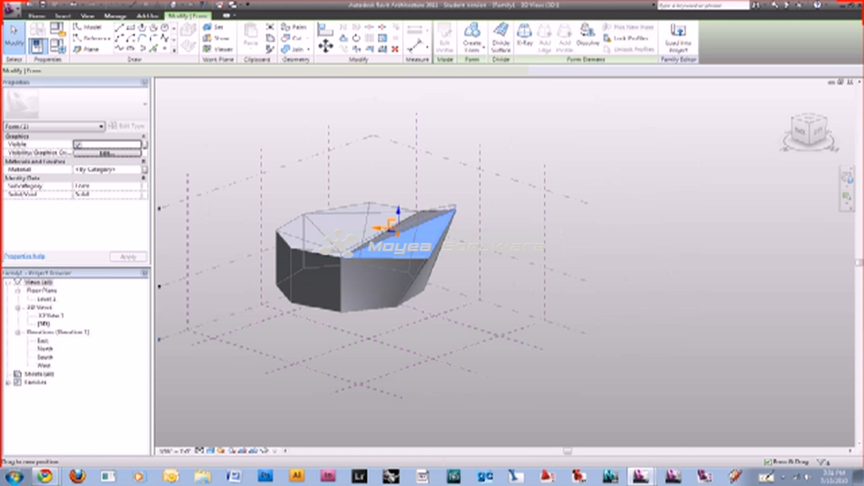
drag(399, 211, 398, 186)
shift+middle_drag(398, 186, 311, 211)
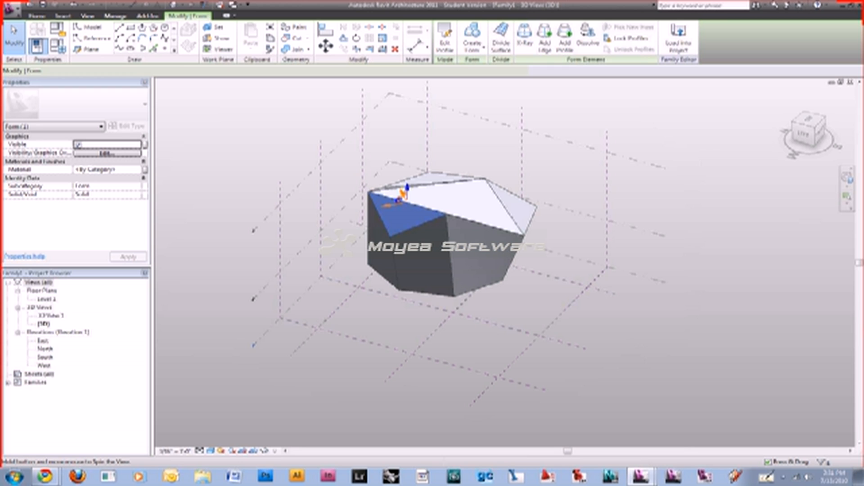
shift+middle_drag(310, 211, 396, 220)
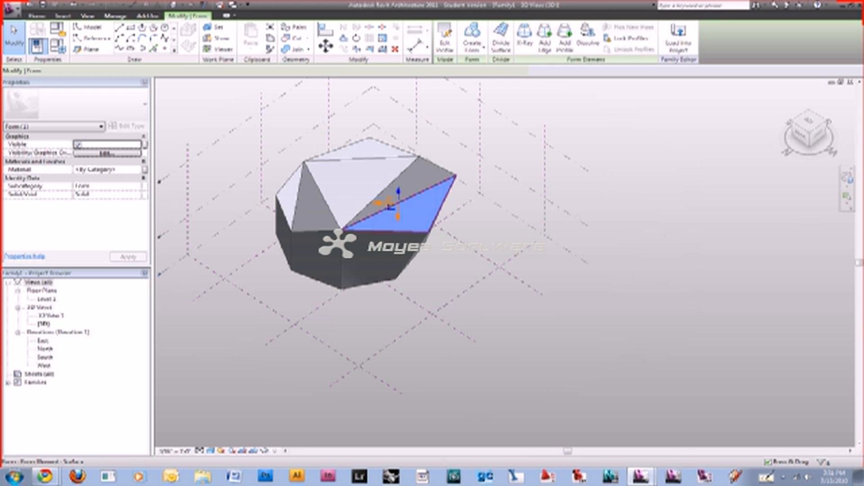
Select the diagonal edge of the triangular top face, switch its 3D control to world axes and examine the arrows from several angles
scroll(390, 205, up, 2)
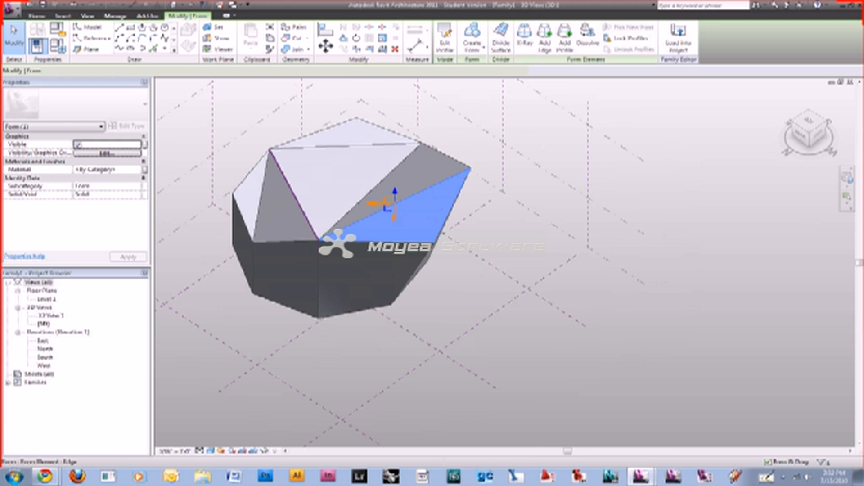
click(294, 194)
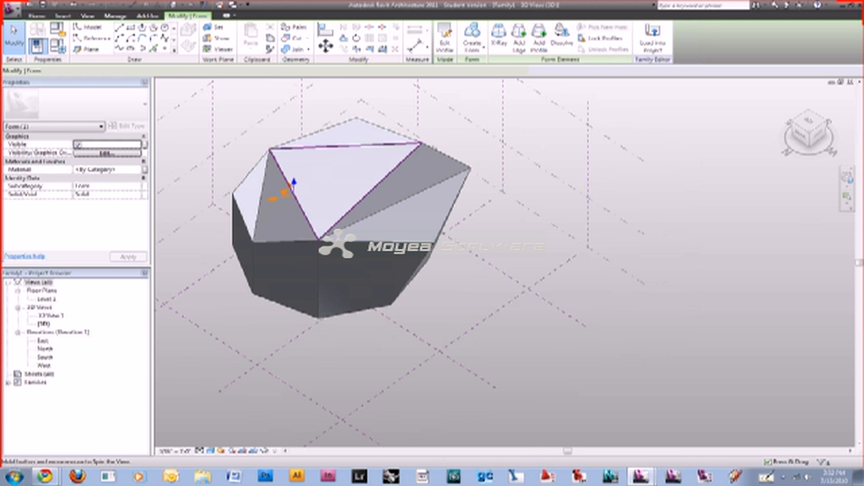
shift+middle_drag(293, 193, 360, 189)
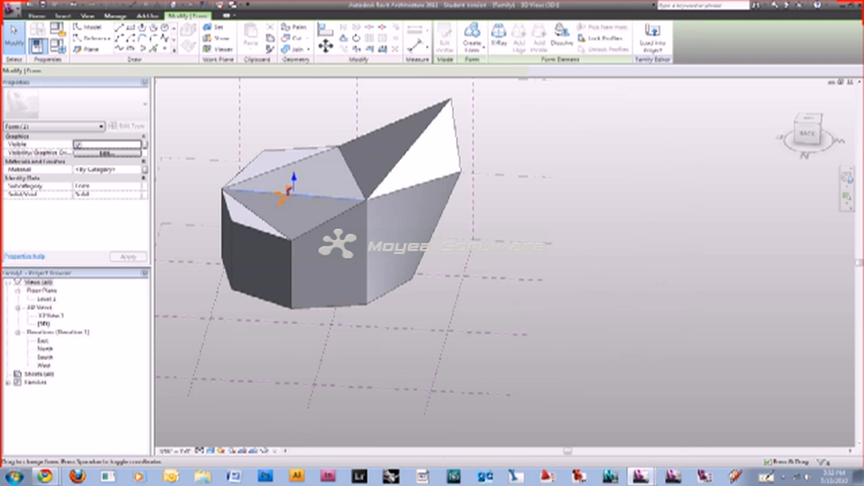
shift+middle_drag(290, 194, 455, 207)
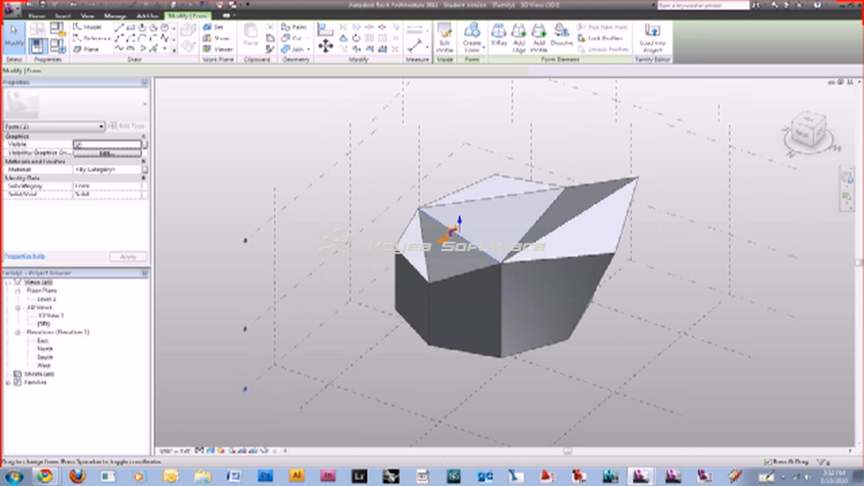
shift+middle_drag(452, 231, 469, 231)
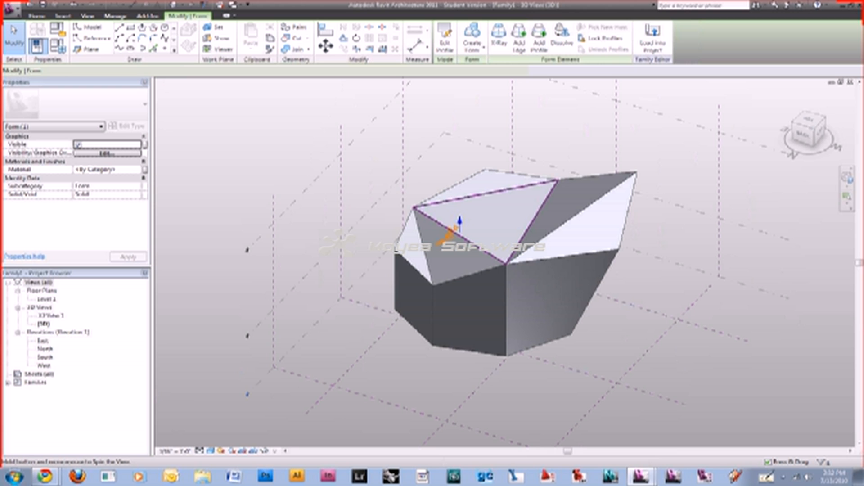
mouse_move(451, 232)
shift+middle_down()
mouse_move(477, 232)
mouse_move(453, 232)
shift+middle_up()
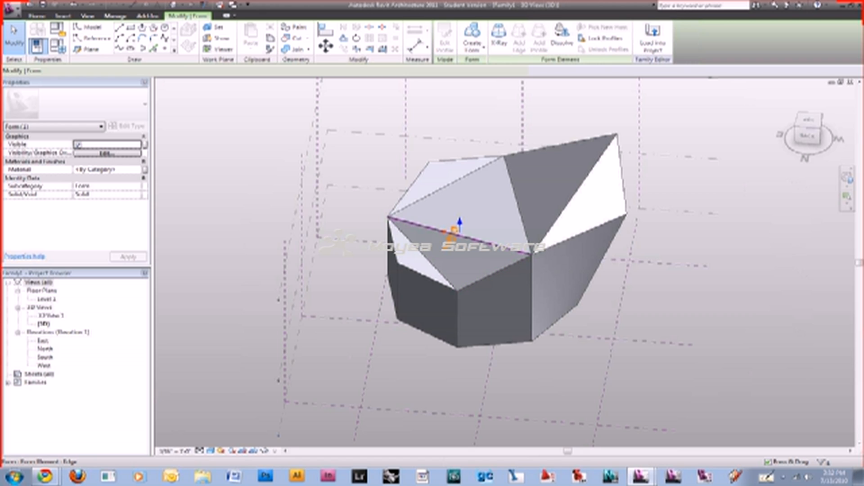
click(450, 233)
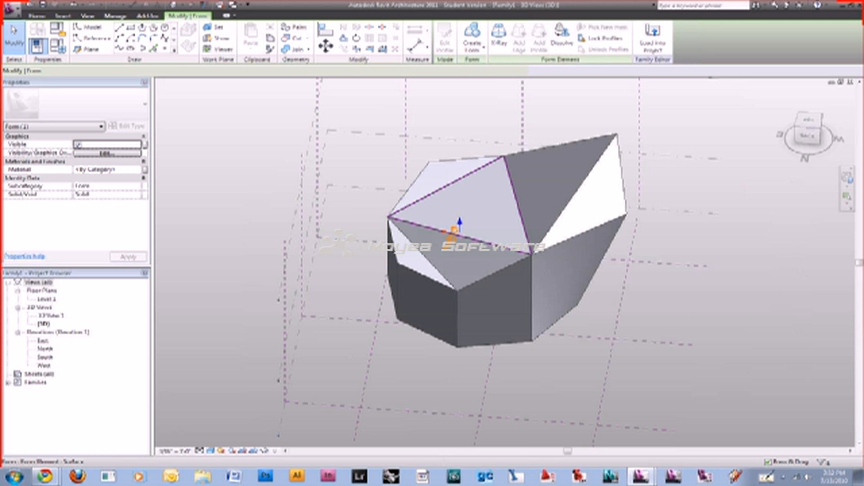
click(451, 231)
click(446, 232)
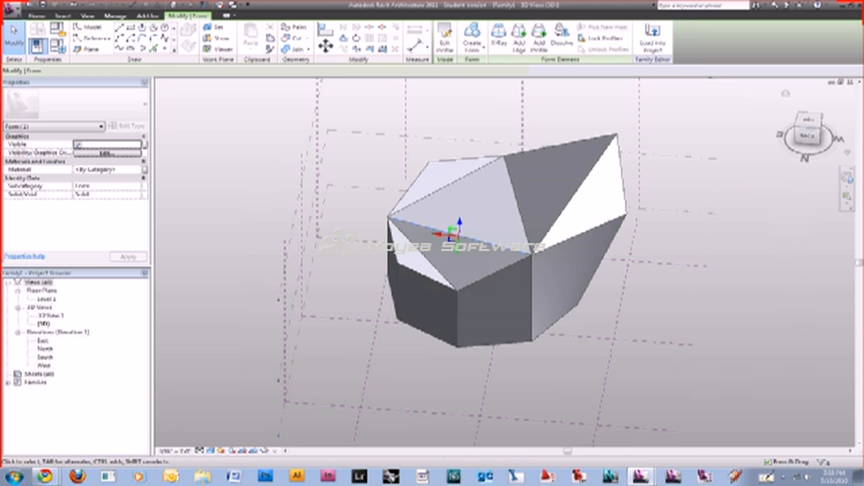
Move the top edge leading to the raised corner outward so the neighbouring triangular faces stretch
shift+middle_drag(517, 216, 535, 241)
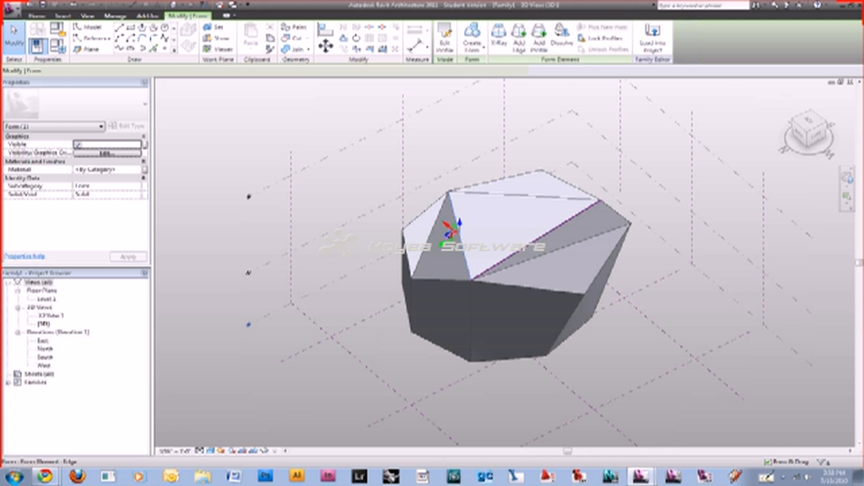
click(551, 252)
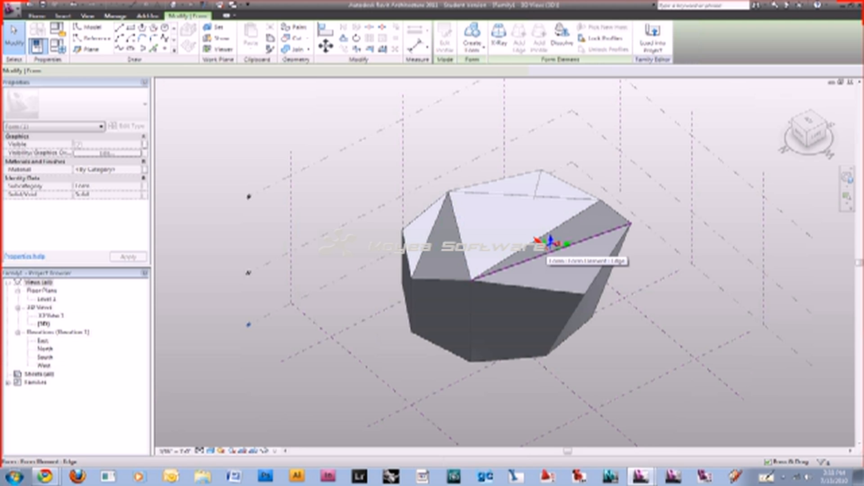
drag(551, 246, 593, 232)
Pull the four-sided side face beneath the moved edge outward along its local axis
click(520, 318)
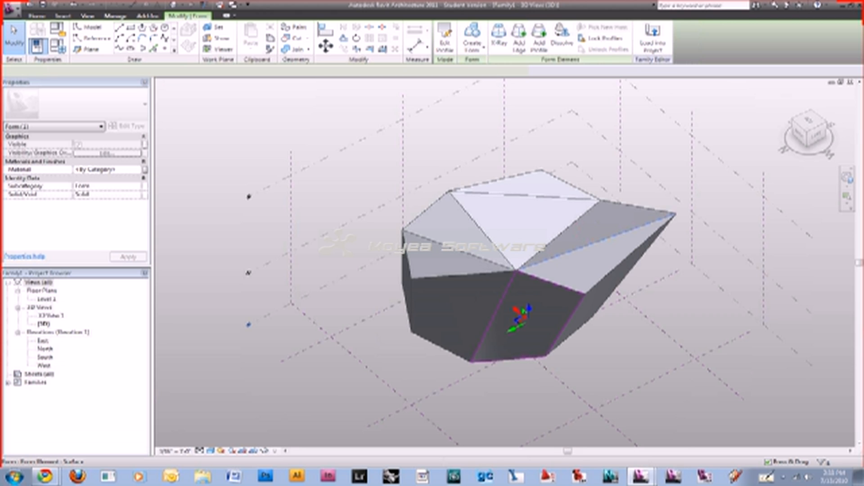
click(522, 329)
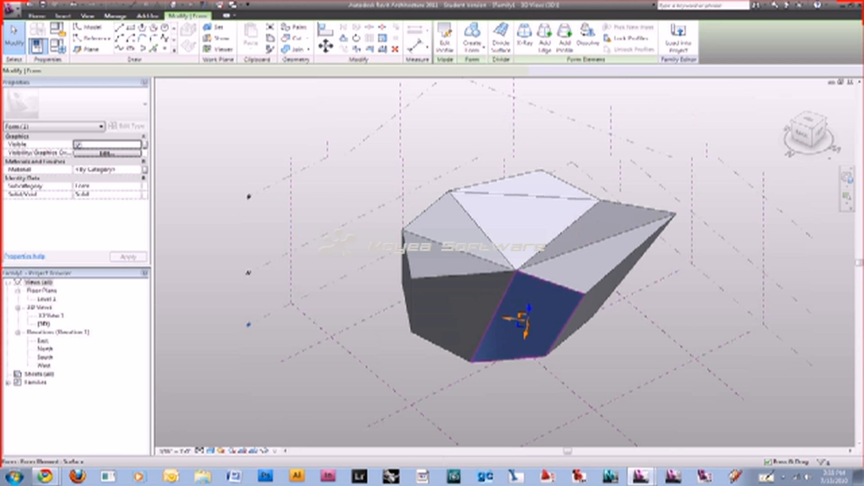
shift+middle_drag(495, 315, 405, 319)
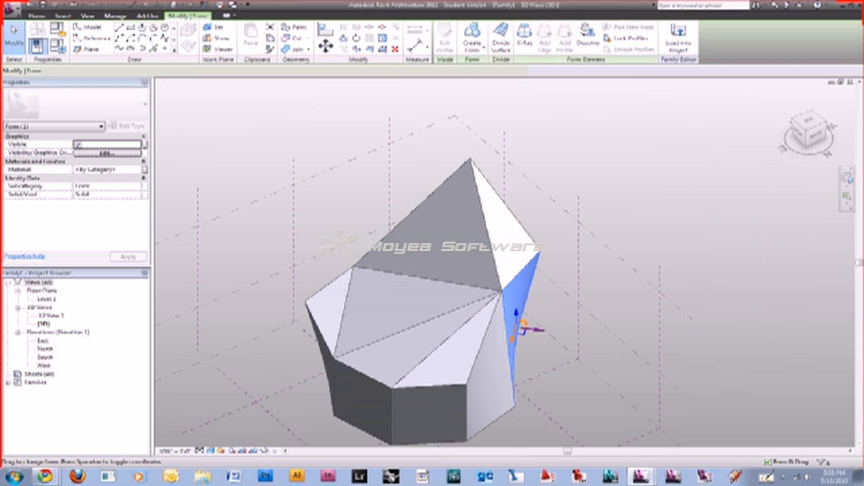
drag(538, 330, 555, 331)
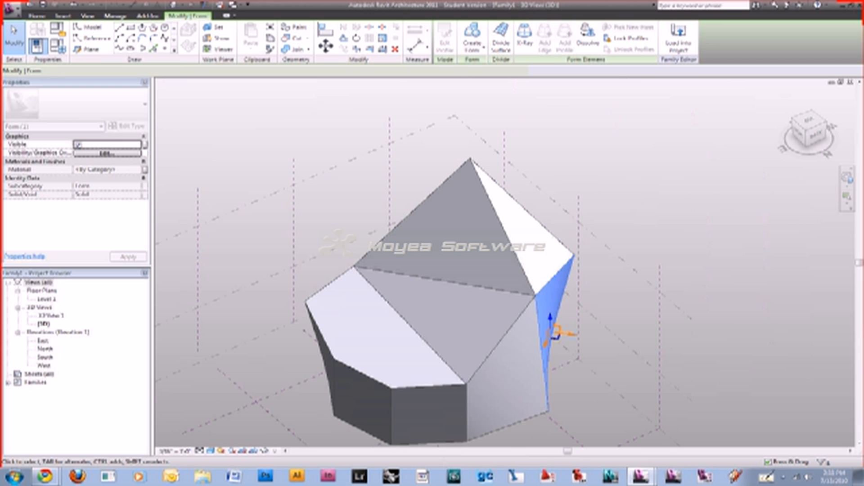
shift+middle_drag(554, 331, 450, 333)
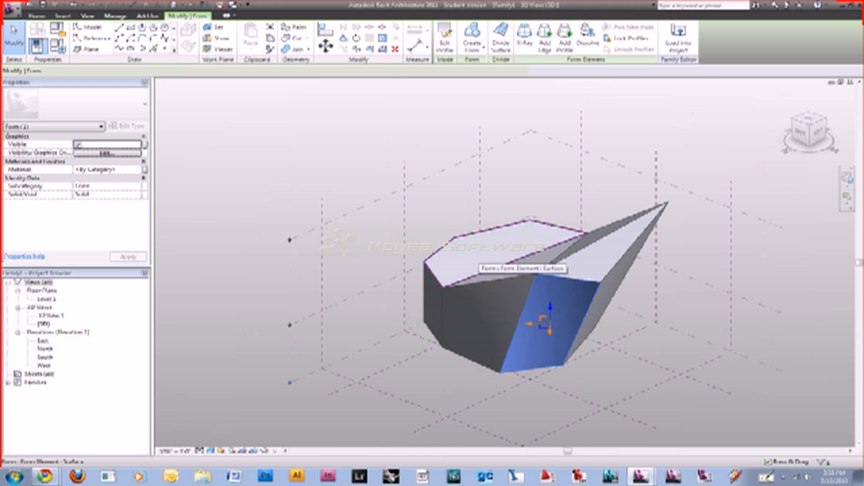
Select the entire form rather than one of its faces and delete it
key(Tab)
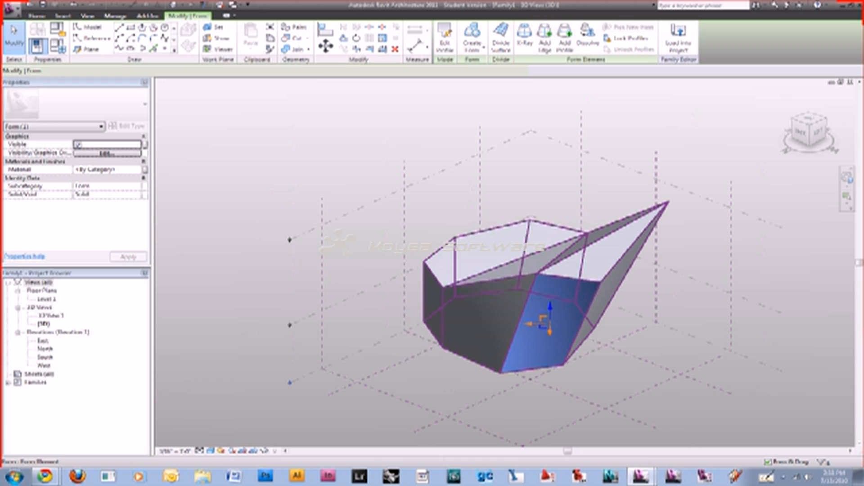
click(500, 261)
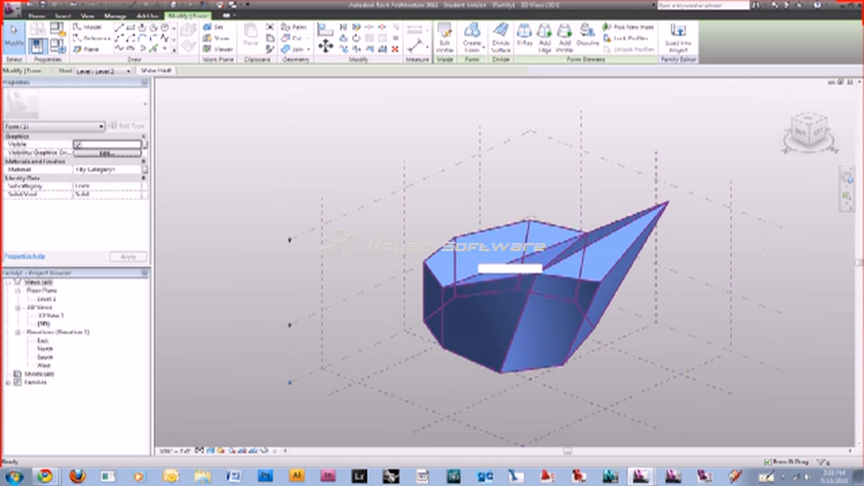
key(Delete)
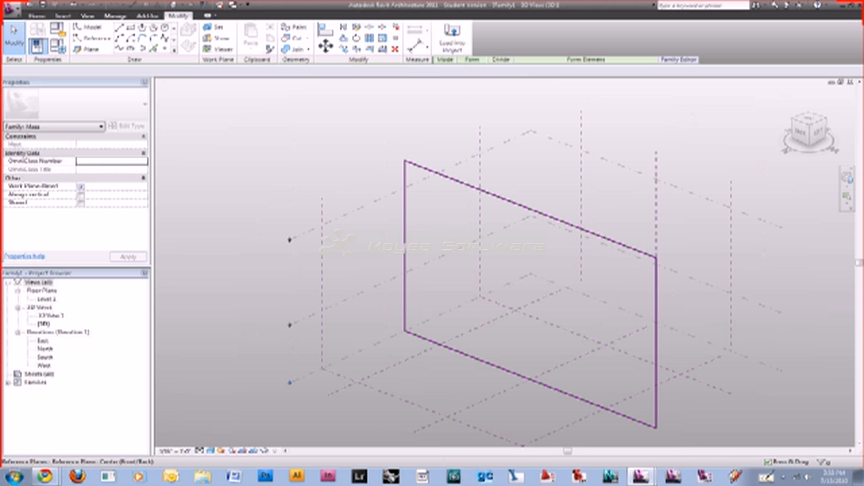
Sketch a model-line rectangle on Level 1 near the centre of the level plane
middle_drag(531, 380, 513, 326)
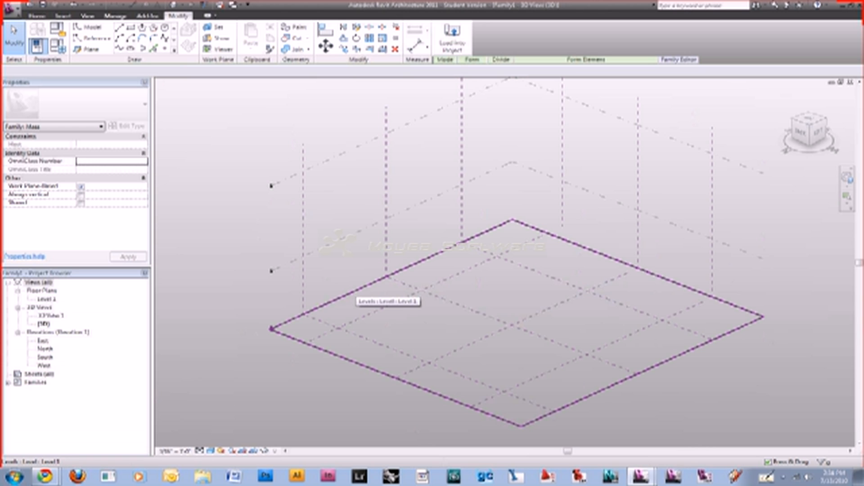
click(380, 280)
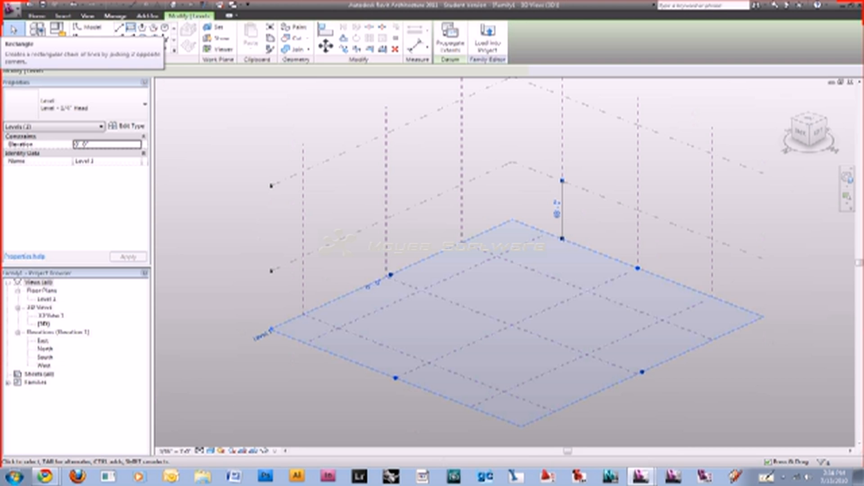
click(131, 28)
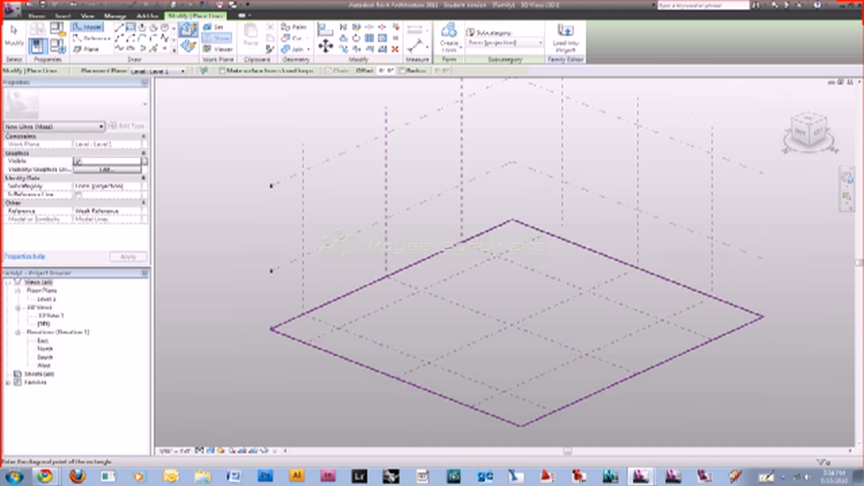
click(423, 313)
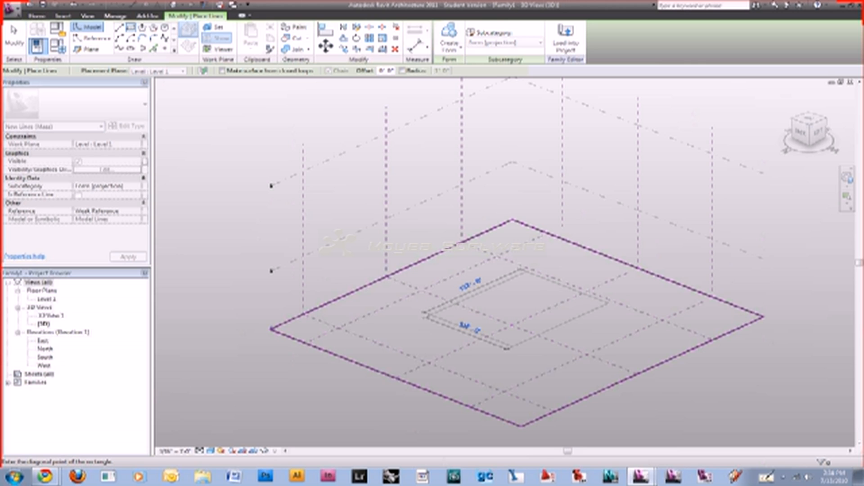
click(599, 307)
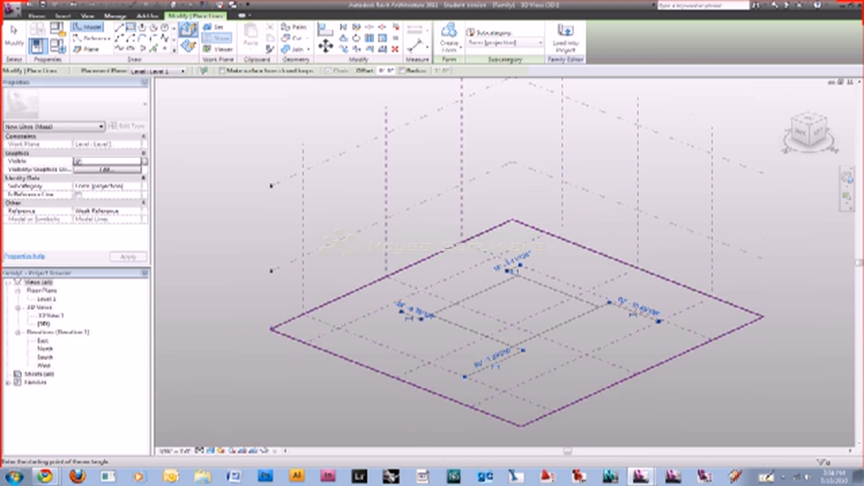
key(Escape)
key(Escape)
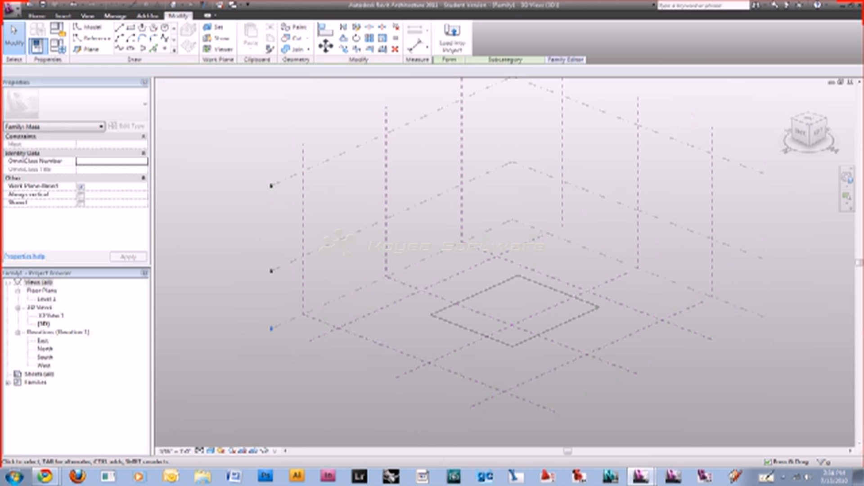
Sketch an elongated model-line rectangle on Level 2, offset from the Level 1 rectangle
click(562, 180)
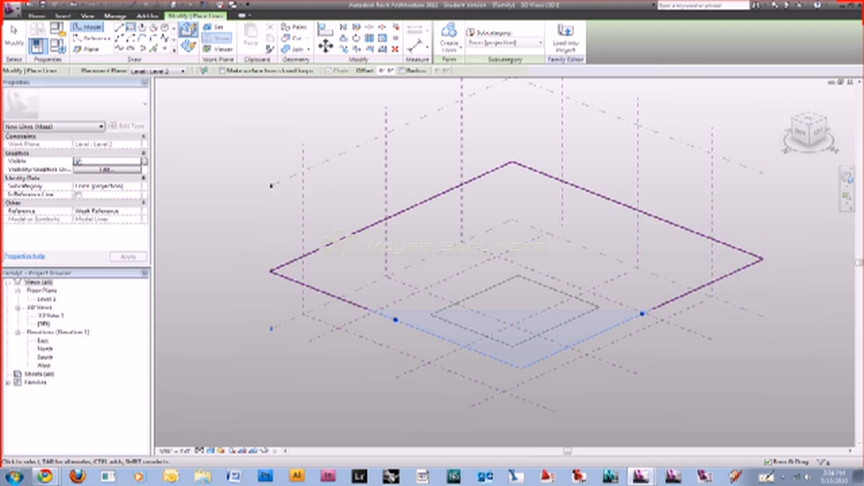
click(372, 255)
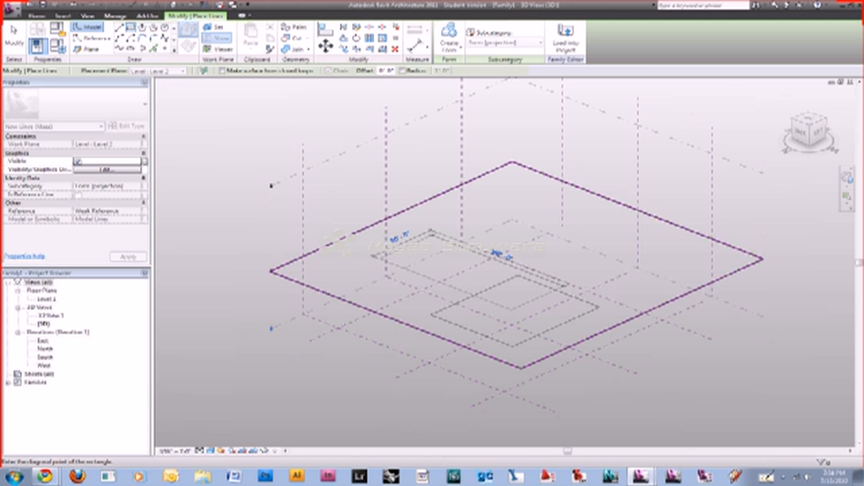
click(504, 310)
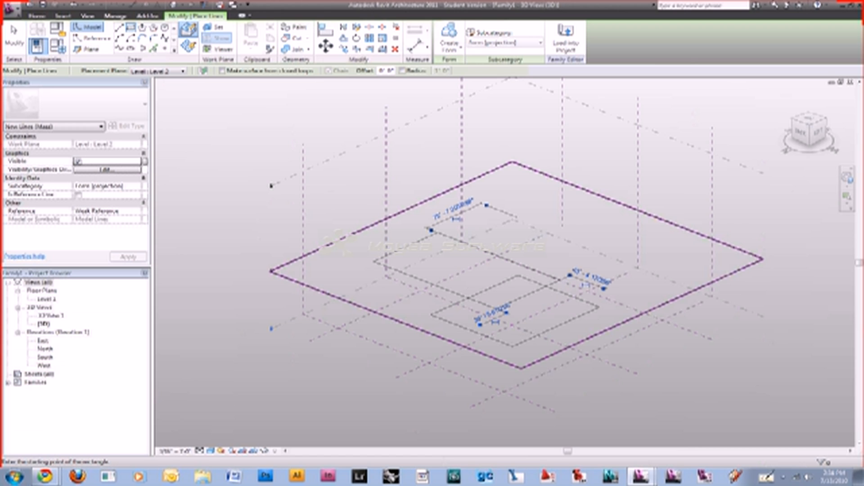
key(Escape)
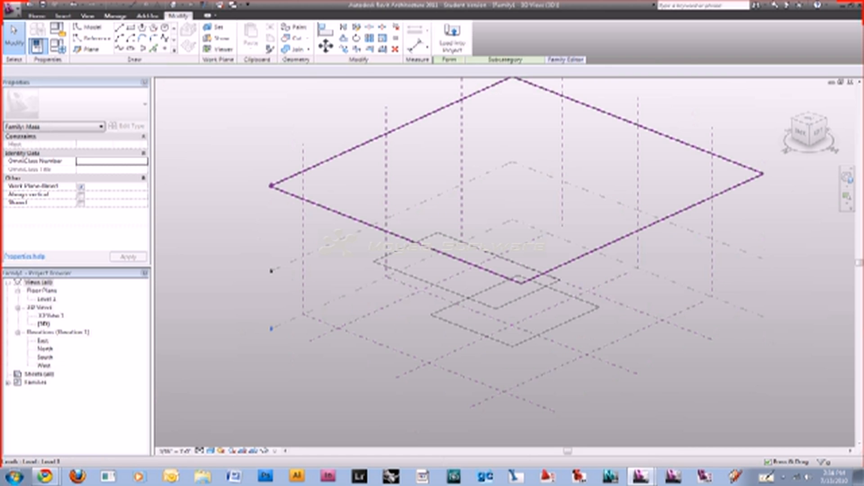
Sketch a model-line rectangle on Level 3, larger than the Level 1 profile, and leave all profiles unselected
click(450, 106)
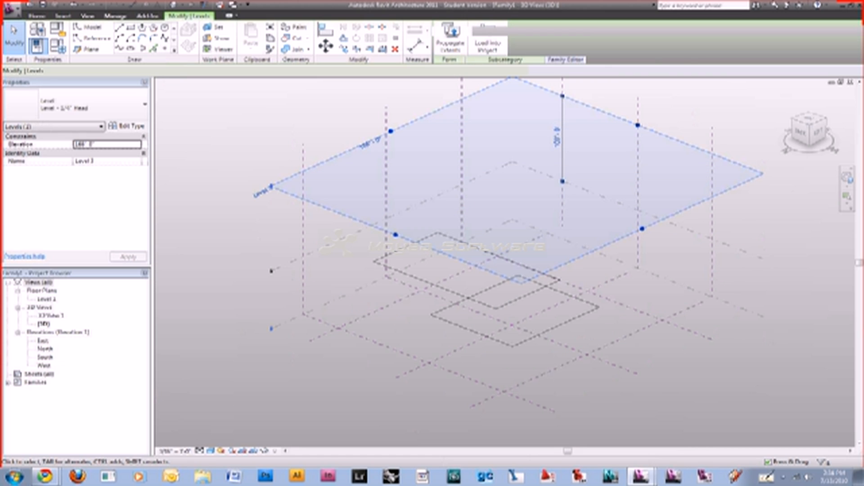
click(130, 27)
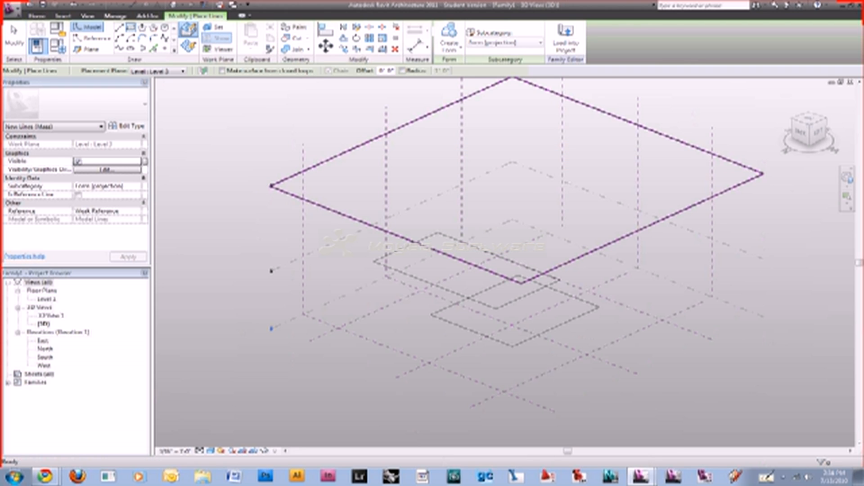
click(425, 151)
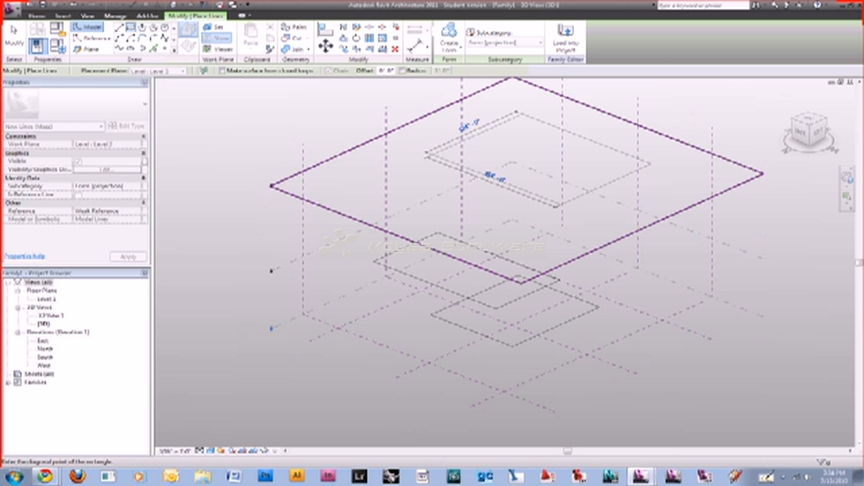
click(652, 165)
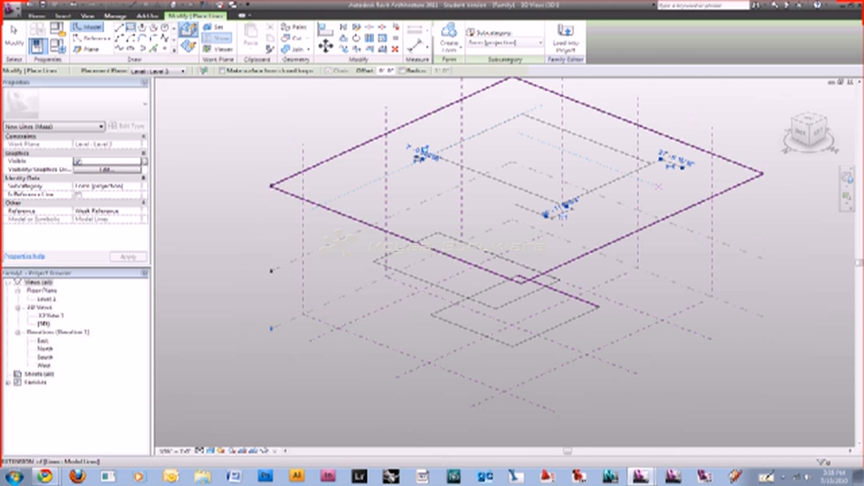
key(Escape)
key(Escape)
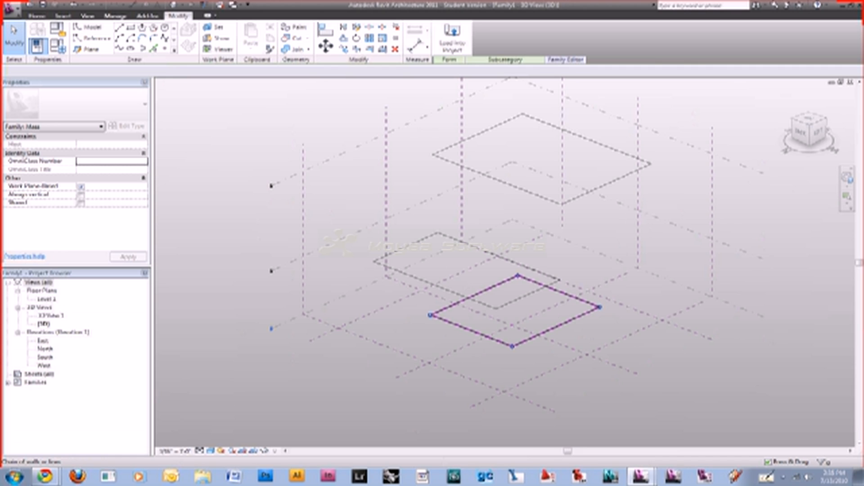
click(555, 326)
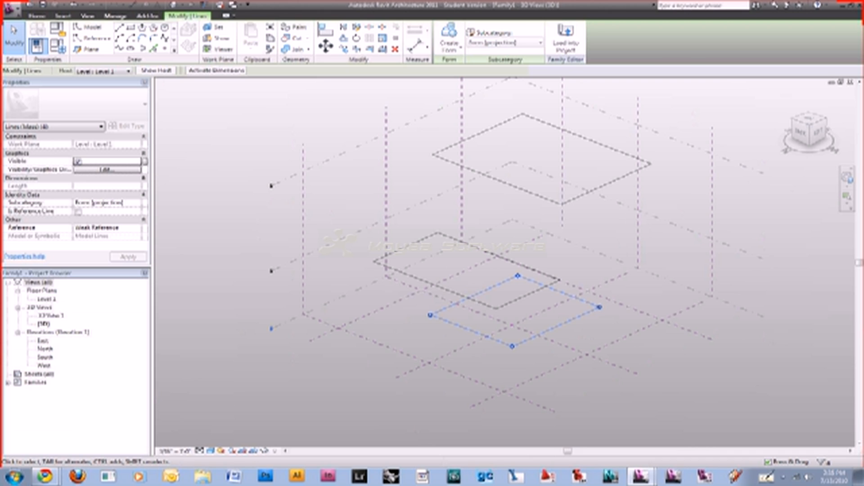
key(Escape)
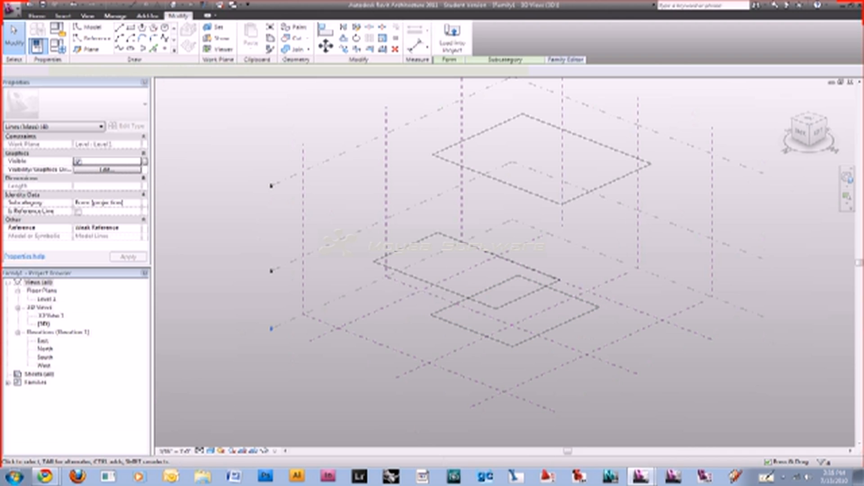
Create a solid form from the three rectangular profiles on Levels 1, 2 and 3
shift+middle_drag(504, 288, 405, 279)
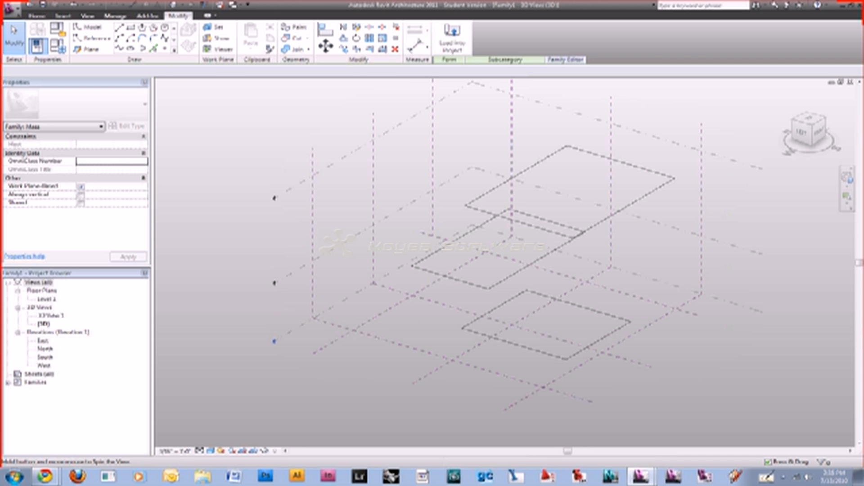
shift+middle_drag(405, 279, 412, 277)
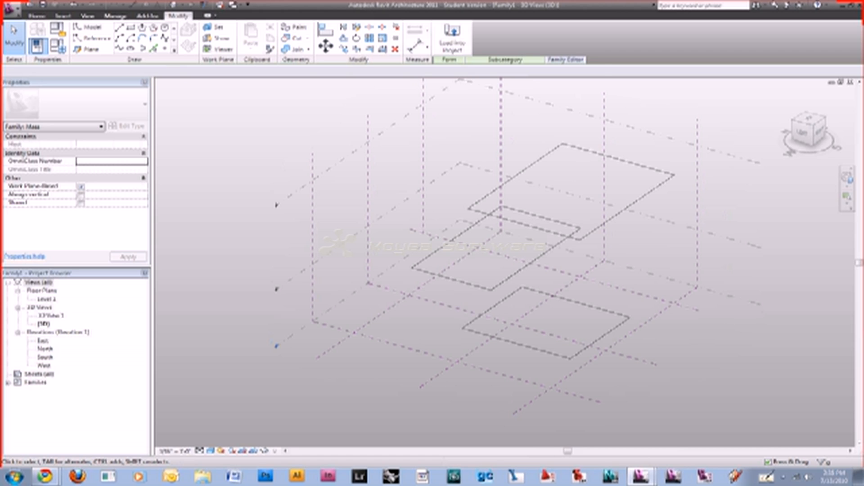
click(600, 338)
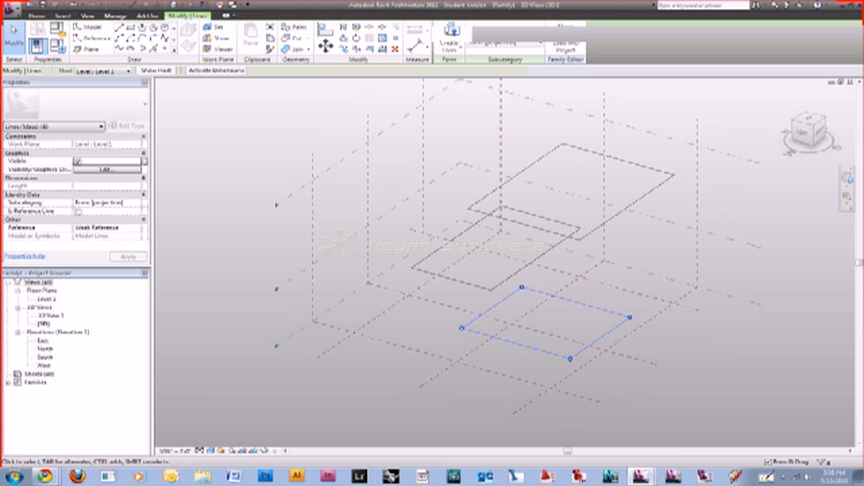
key(Escape)
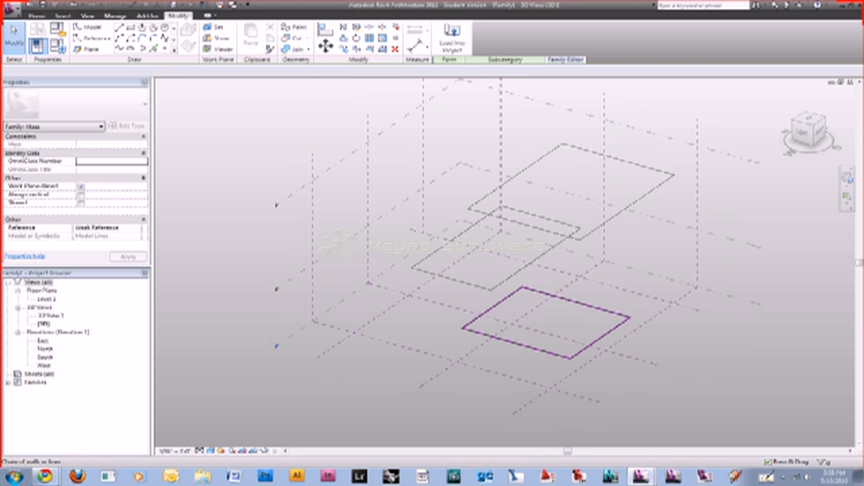
click(522, 288)
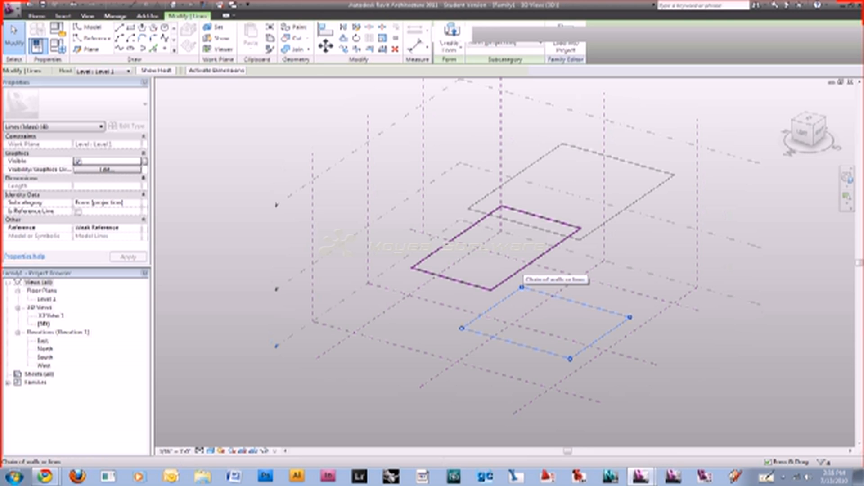
ctrl+click(519, 270)
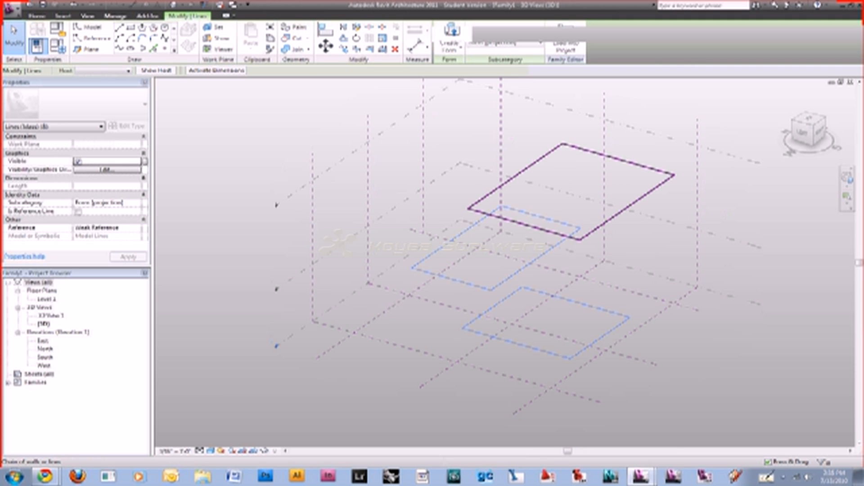
ctrl+click(524, 224)
shift+middle_drag(524, 224, 527, 205)
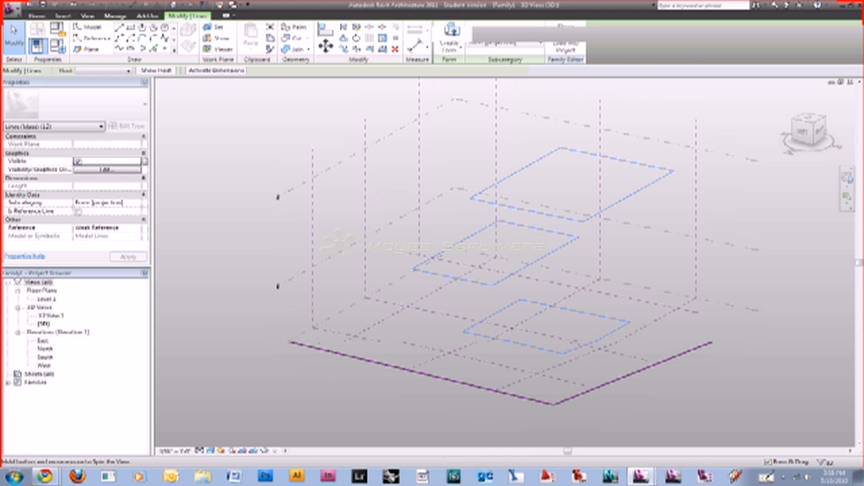
click(449, 46)
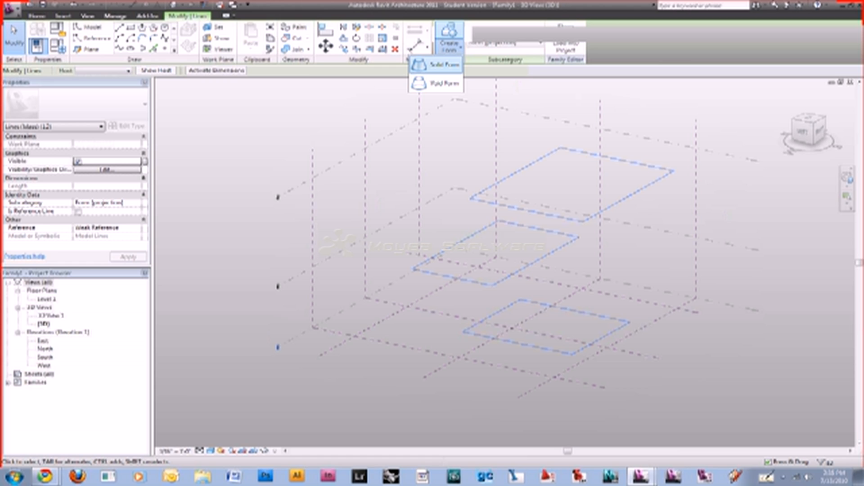
click(435, 64)
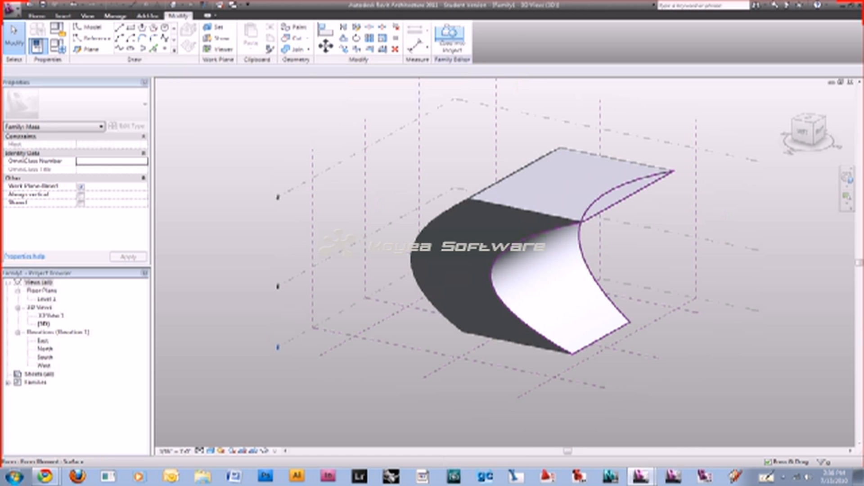
Dissolve the curved solid form back into its rectangular profiles and leave them all unselected
shift+middle_drag(554, 288, 531, 288)
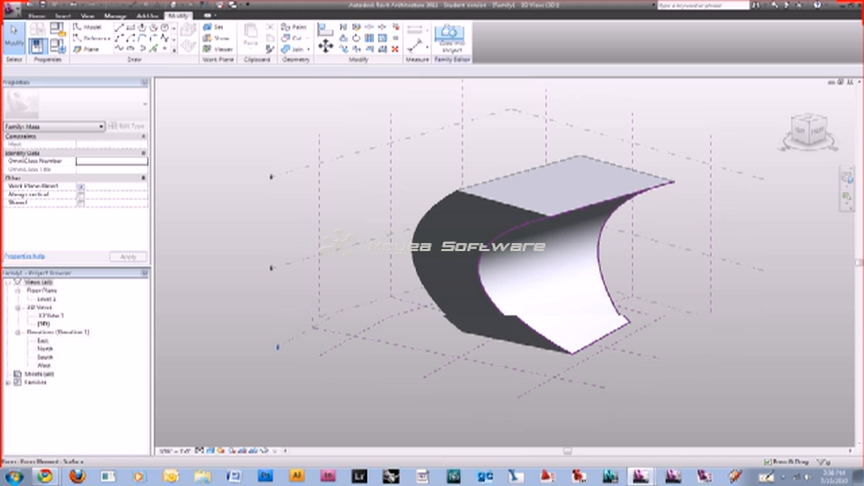
shift+middle_drag(531, 288, 608, 302)
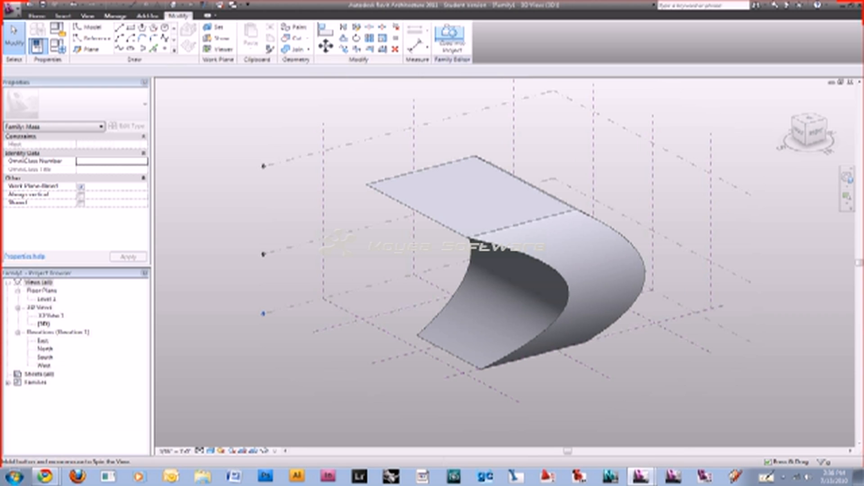
shift+middle_drag(536, 300, 608, 300)
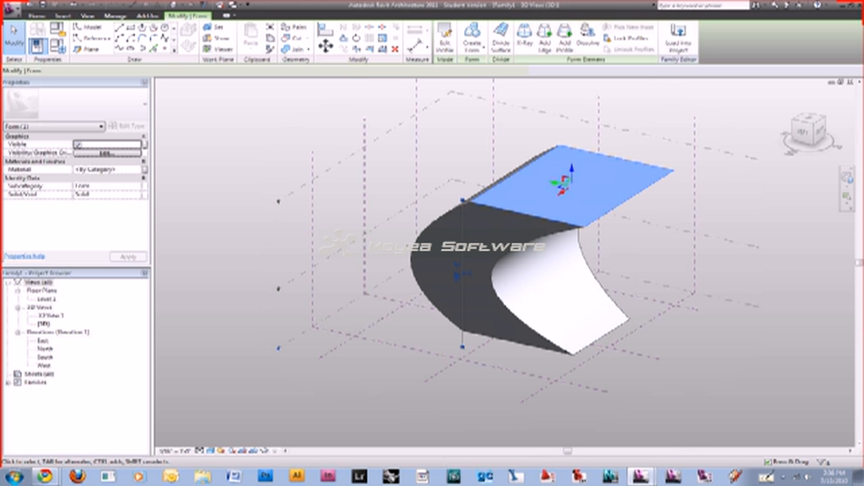
click(587, 36)
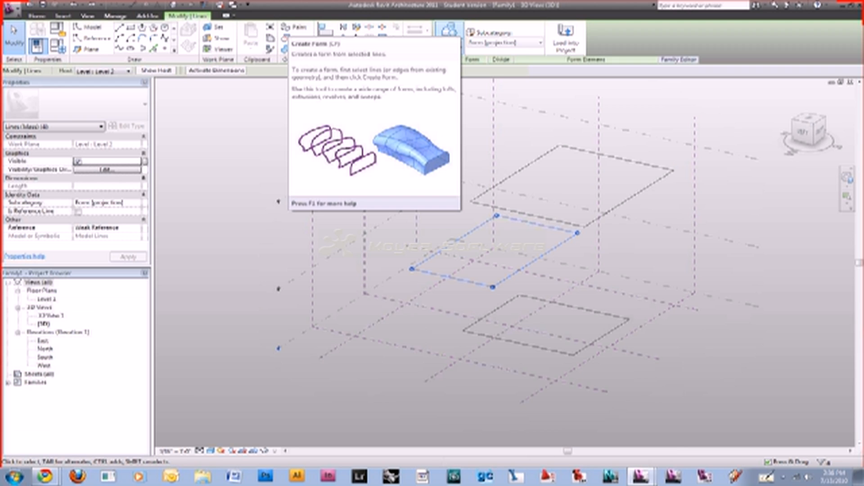
key(Escape)
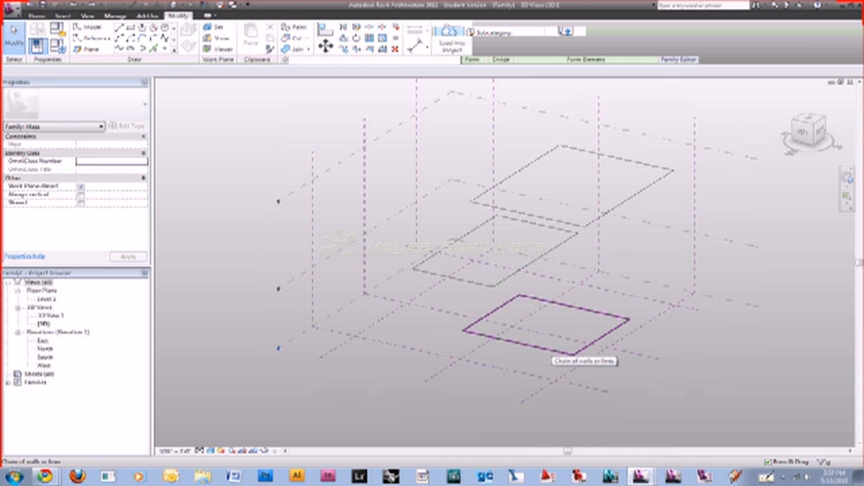
Select the dissolved rectangles on all three levels and rebuild the lofted solid form from them
click(564, 353)
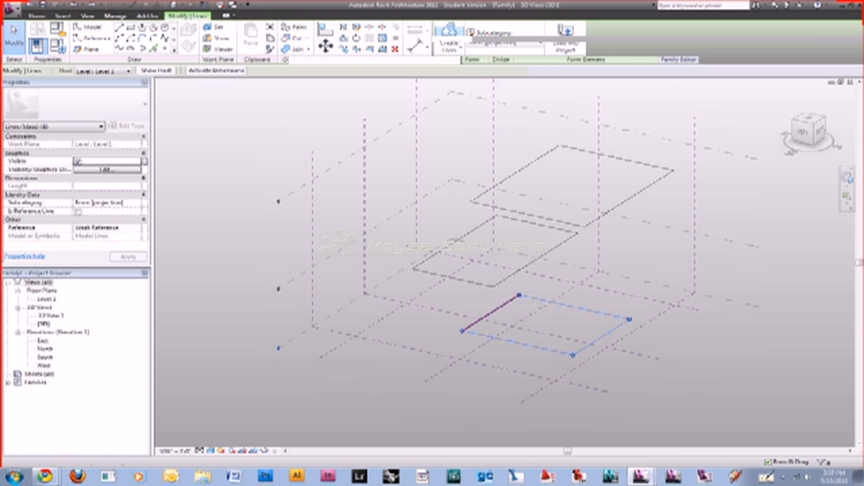
ctrl+click(629, 198)
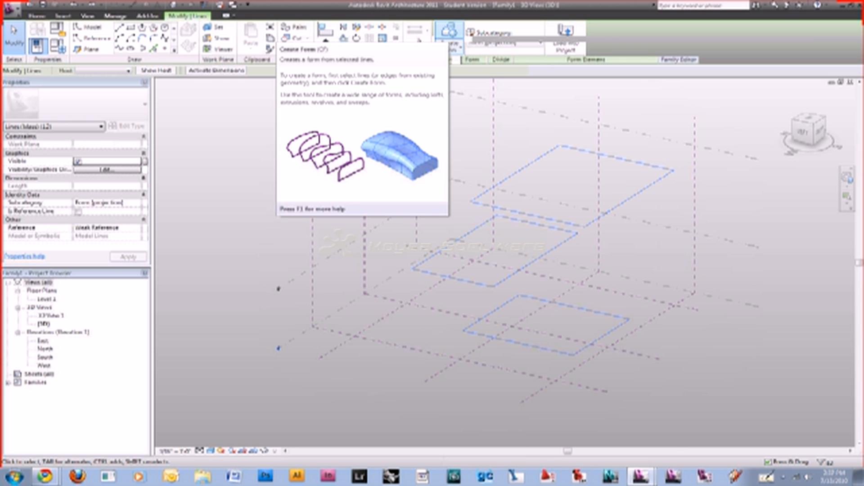
click(449, 31)
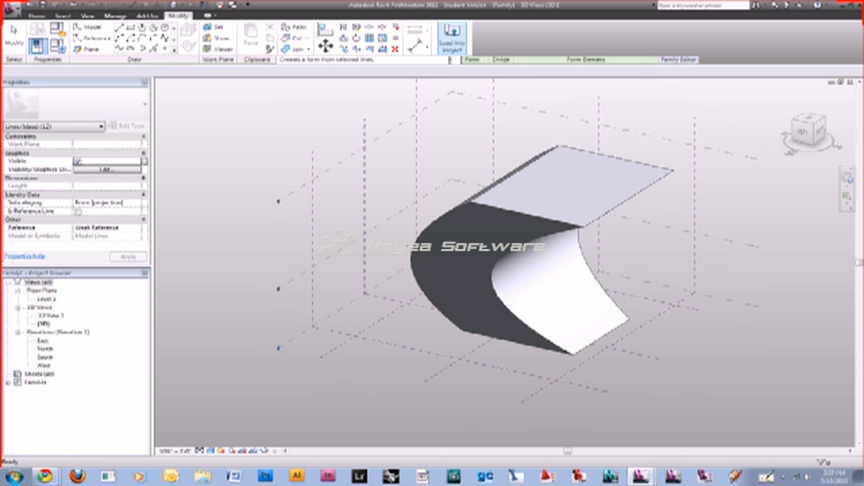
key(Escape)
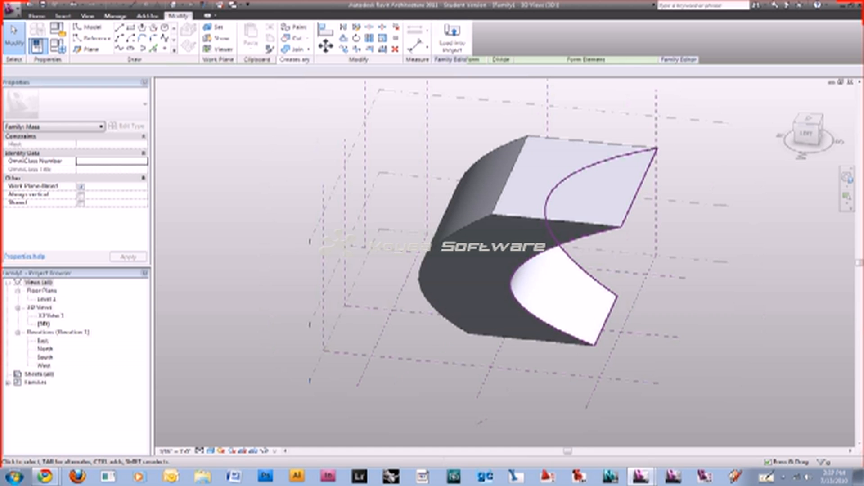
Sketch a model-line rectangle on the front vertical reference plane, beside the curved form
mouse_move(504, 261)
shift+middle_down()
mouse_move(450, 261)
mouse_move(504, 261)
shift+middle_up()
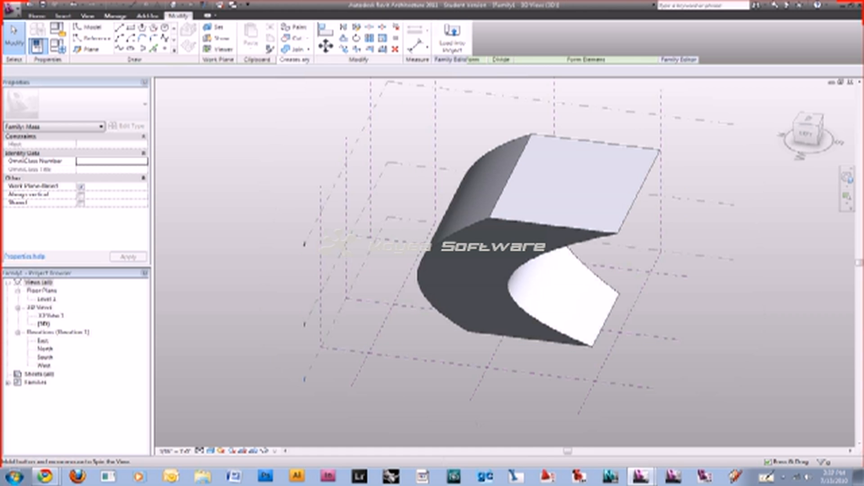
shift+middle_drag(504, 261, 538, 253)
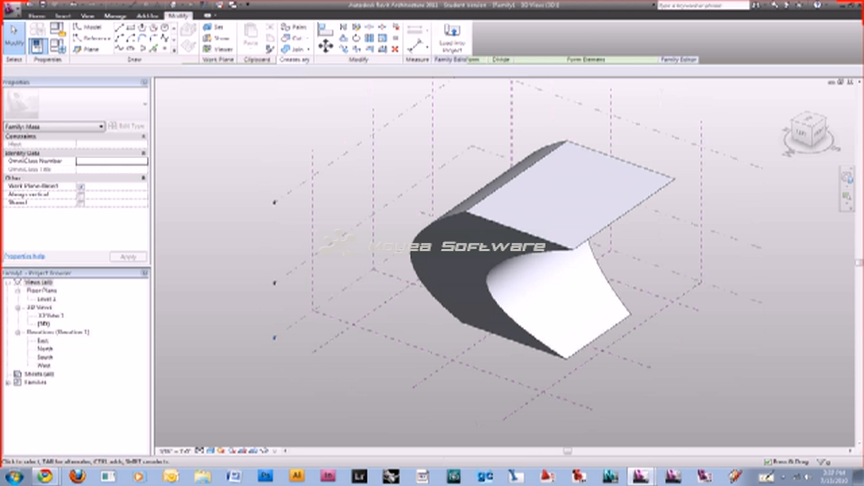
click(536, 389)
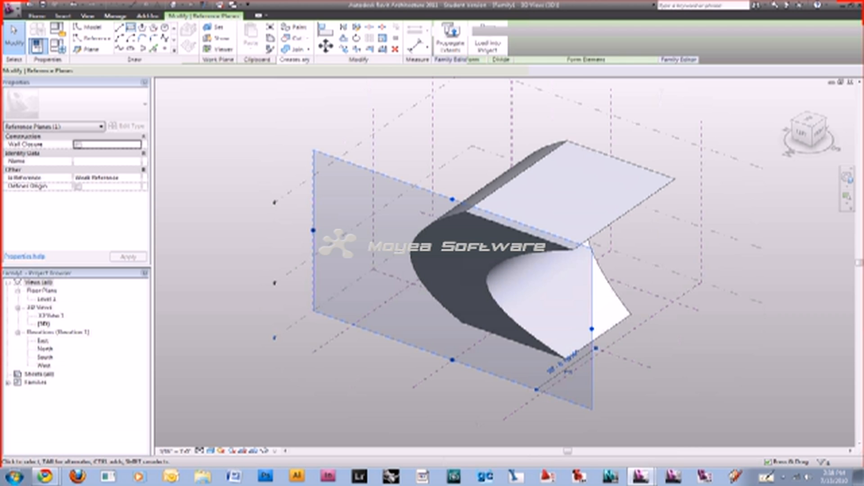
key(l)
key(i)
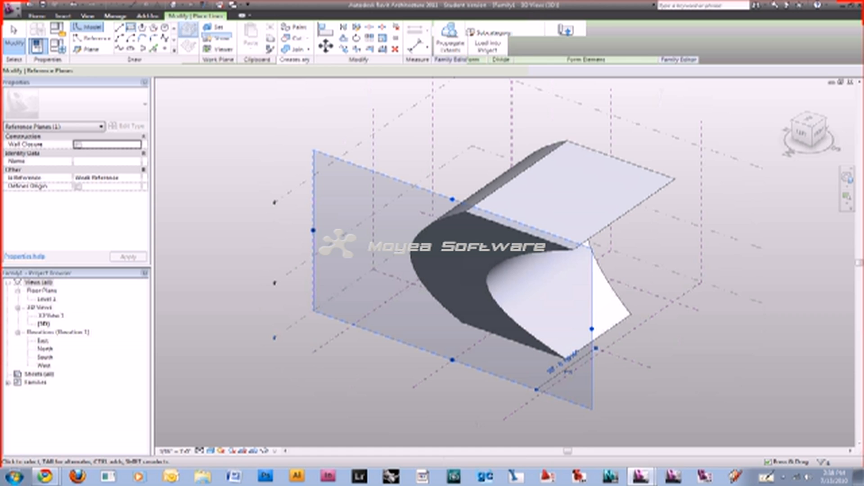
click(341, 187)
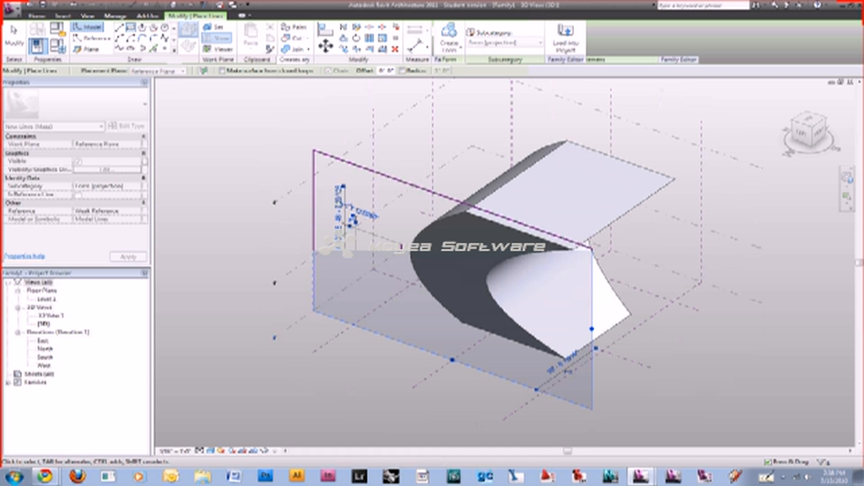
click(343, 267)
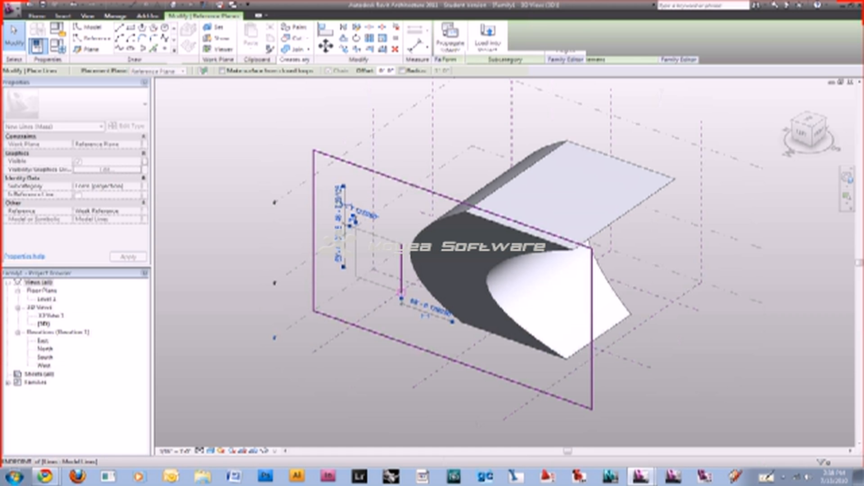
Sketch an eight-sided model-line polygon on the rear parallel reference plane, higher than the rectangle
key(l)
key(i)
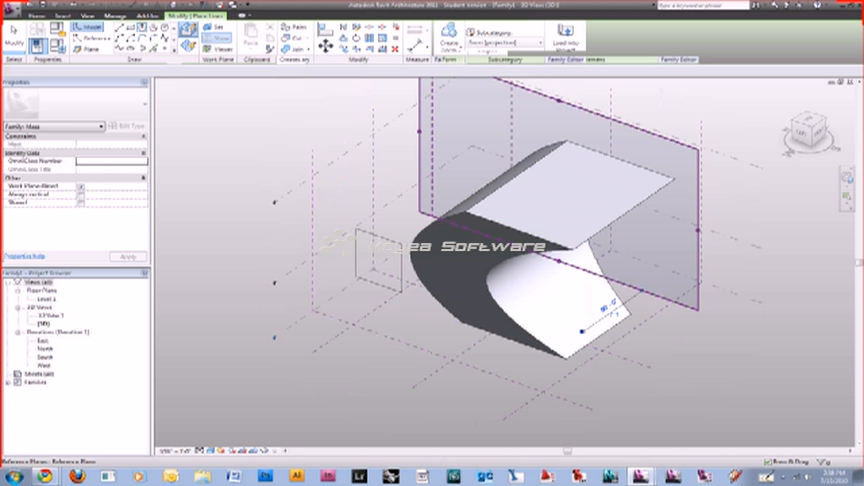
click(461, 135)
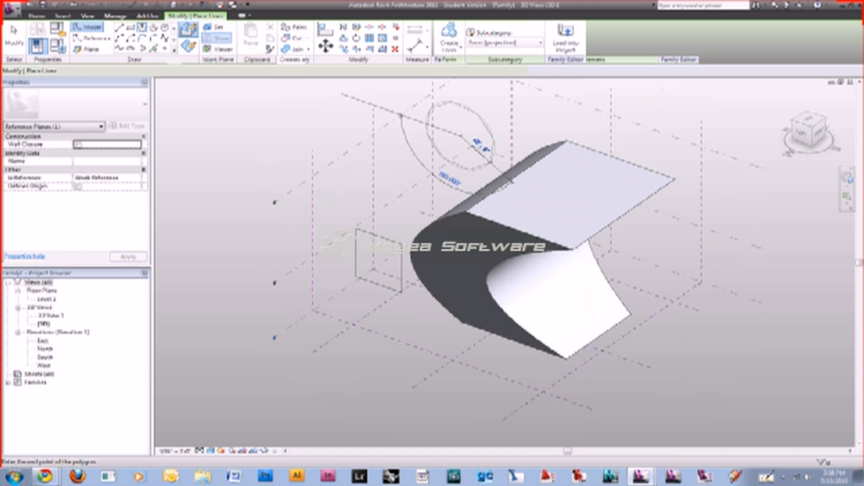
click(485, 157)
key(Escape)
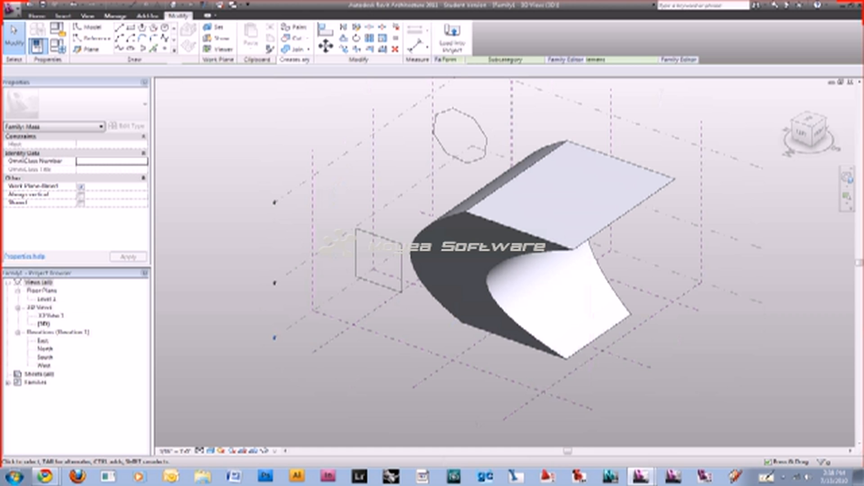
Sketch a smaller eight-sided circumscribed polygon on the Center (Left/Right) reference plane, between the rectangle and the rear polygon
click(485, 149)
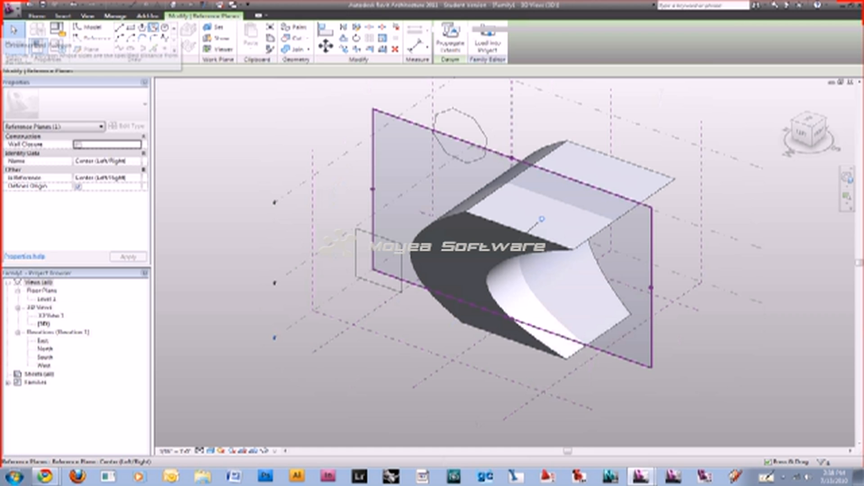
click(153, 27)
click(407, 160)
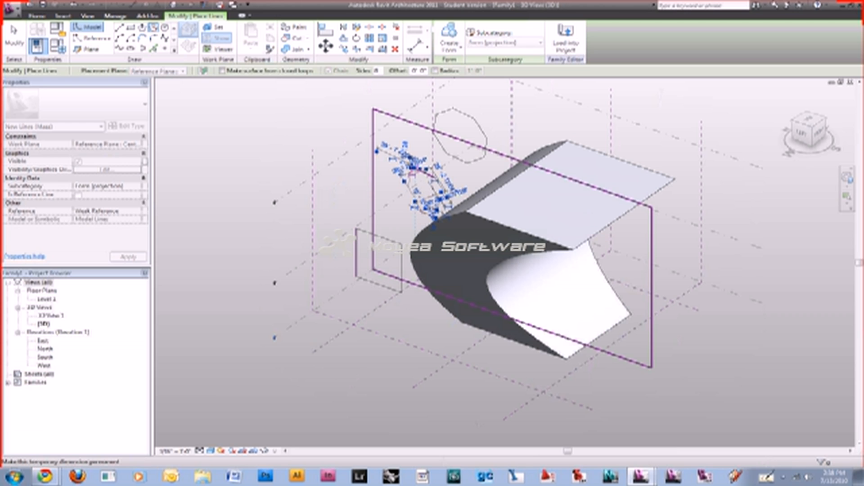
key(Escape)
key(Escape)
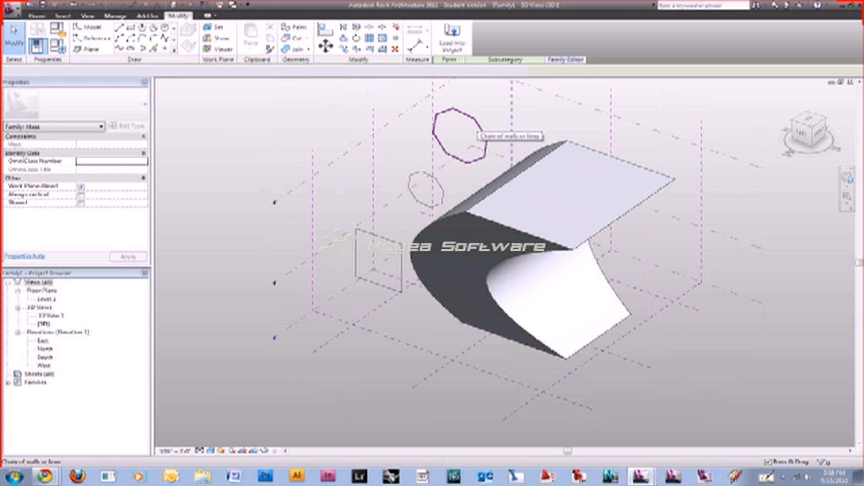
Create a form from the two polygons and the rectangle on the parallel vertical reference planes
click(476, 133)
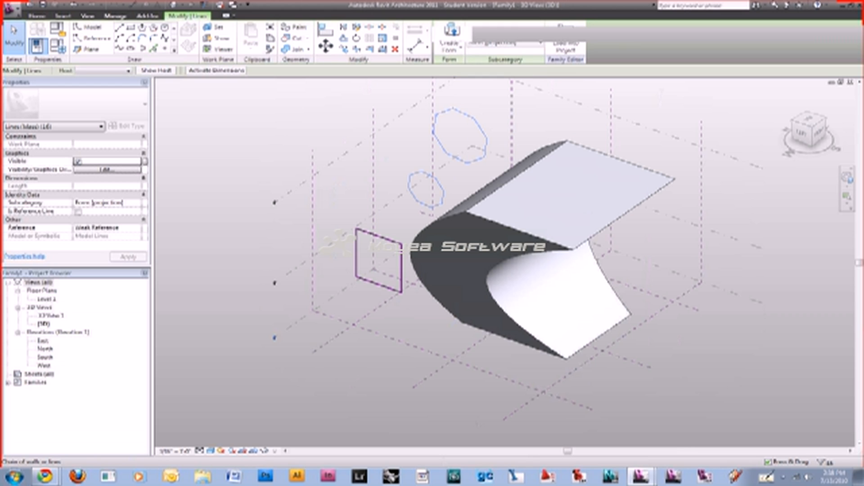
click(451, 36)
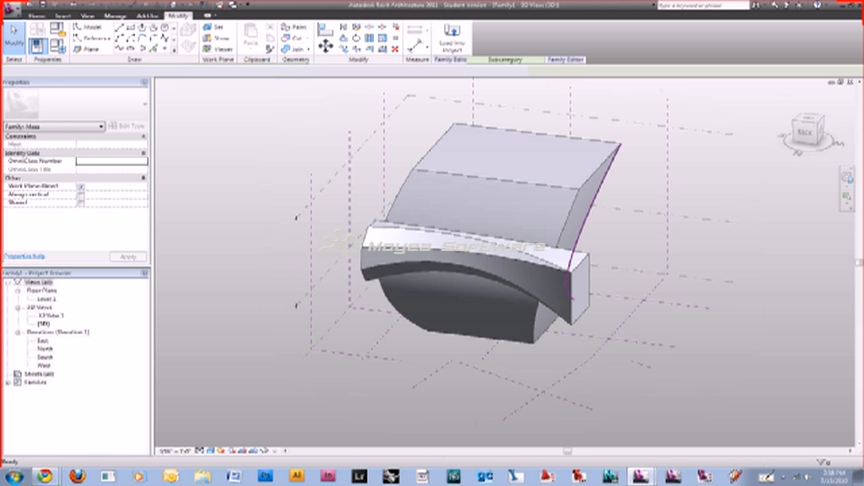
shift+middle_drag(477, 424, 477, 425)
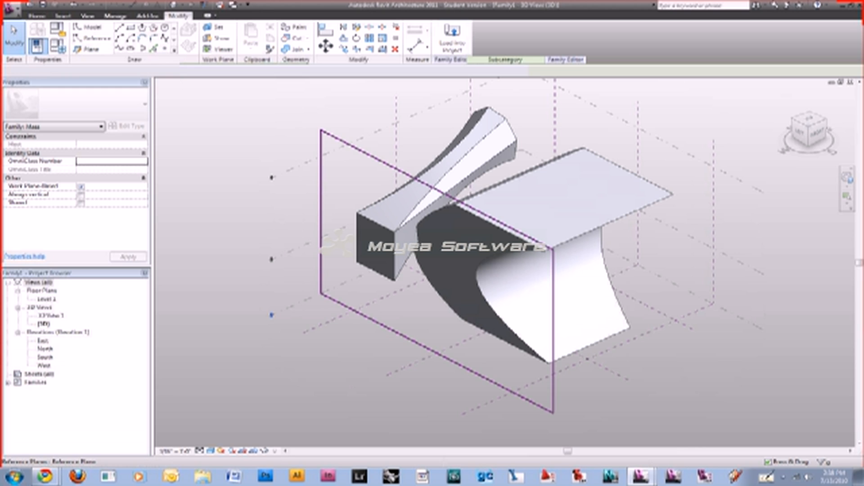
click(369, 155)
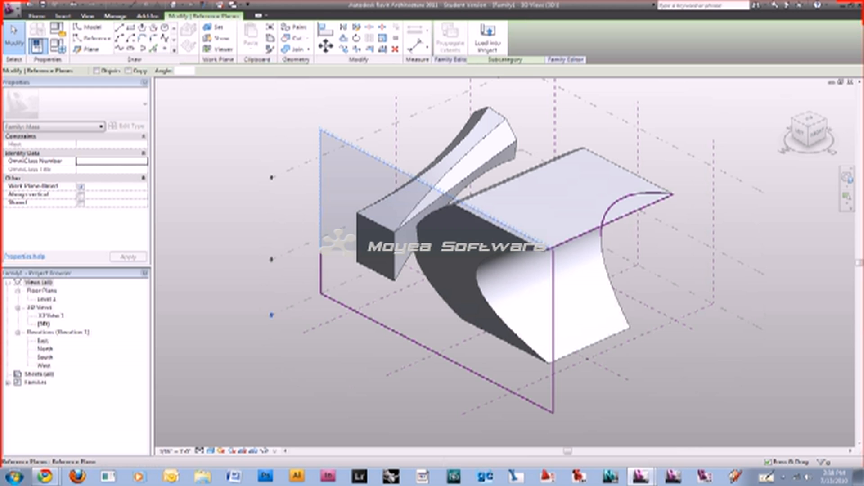
key(r)
key(o)
key(Escape)
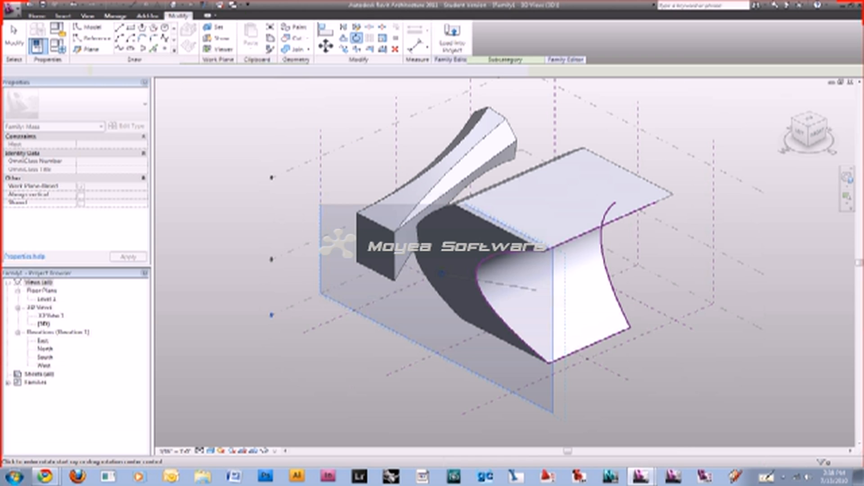
Delete both solid forms, the curved one and the polygon loft, to clear the levels and reference planes
key(Escape)
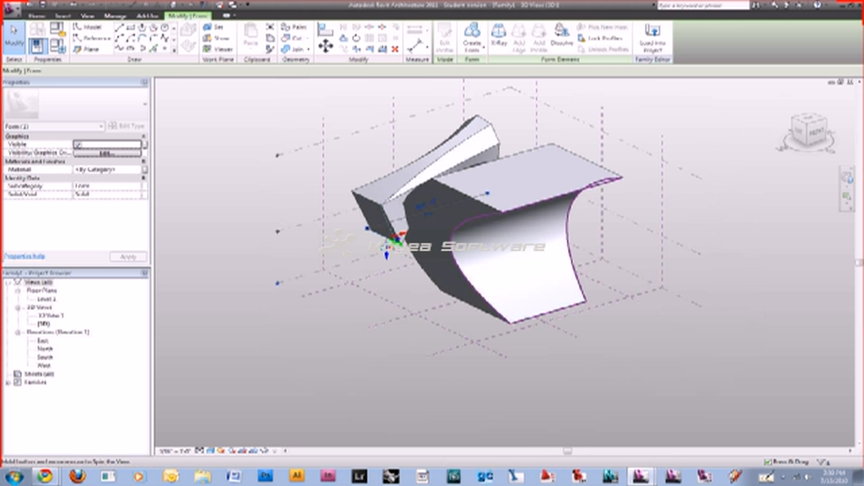
shift+middle_drag(621, 189, 540, 220)
click(540, 220)
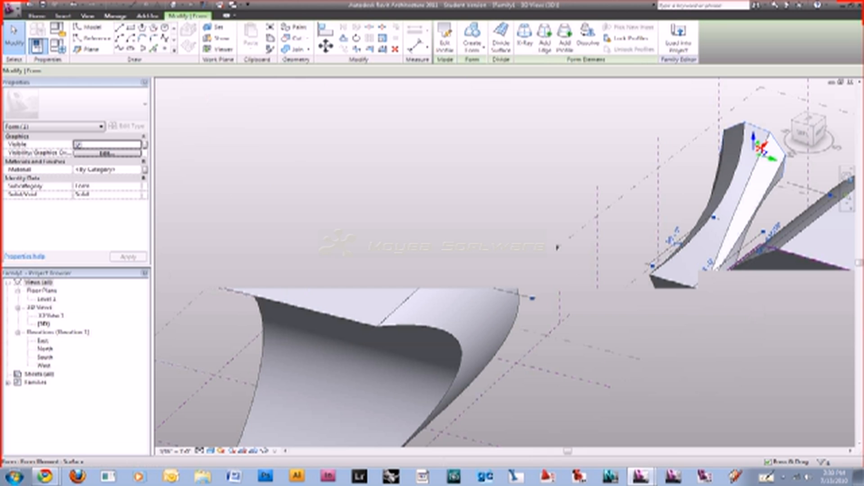
key(Escape)
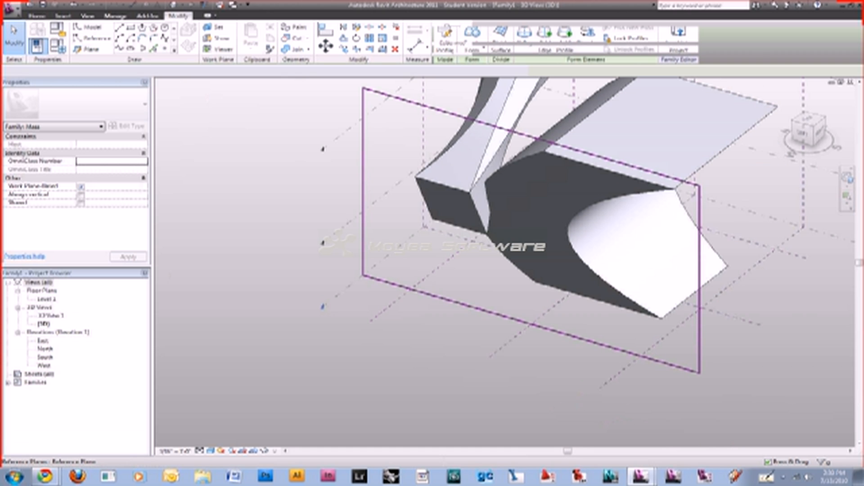
scroll(286, 306, down, 3)
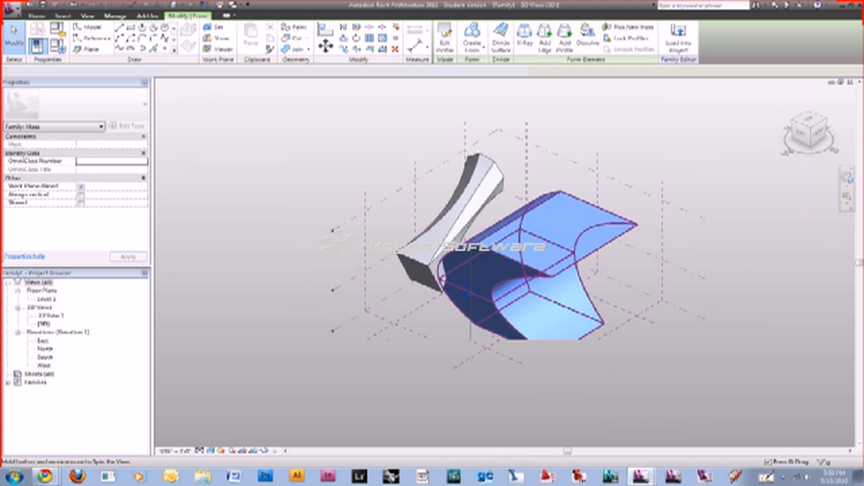
click(473, 198)
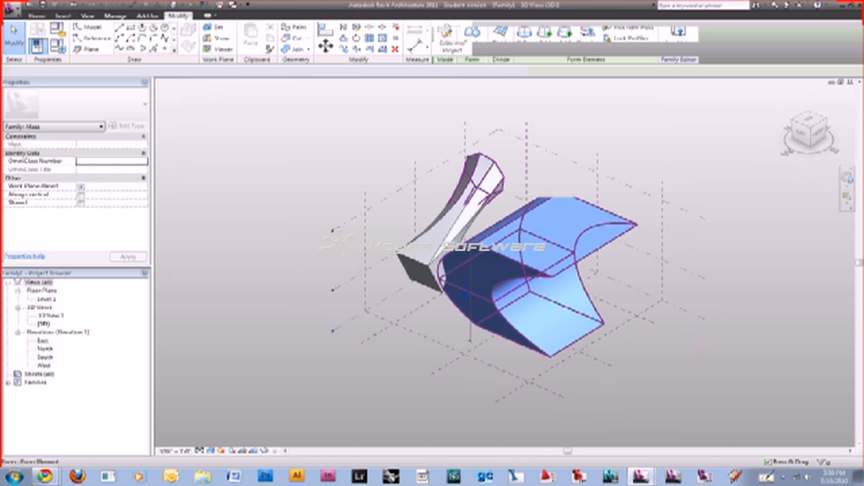
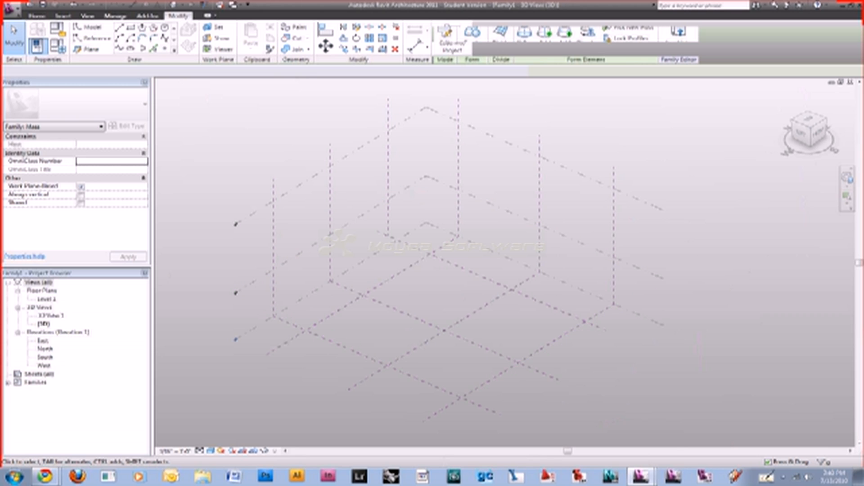
Draw a straight reference line on Level 2 along the Center (Front/Back) reference plane
shift+middle_drag(425, 107, 489, 189)
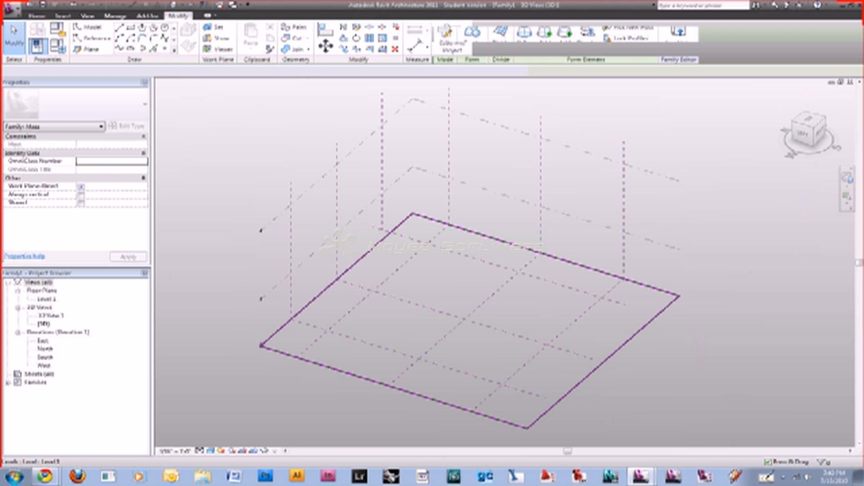
click(465, 182)
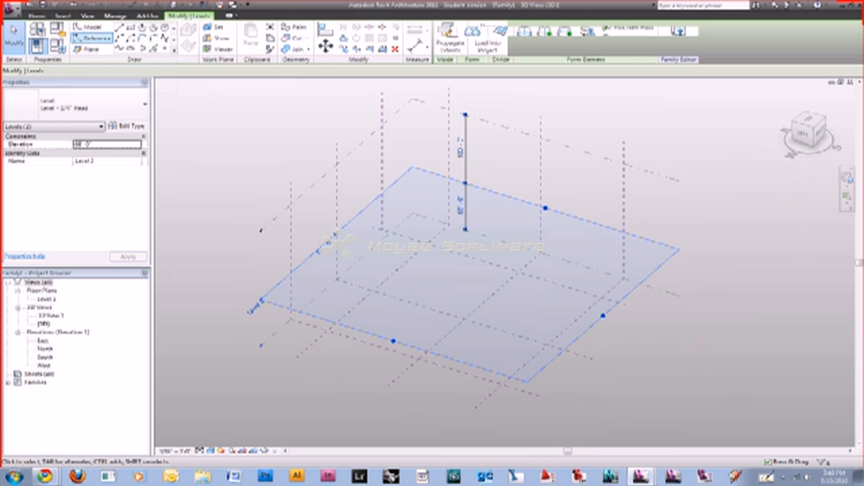
click(91, 38)
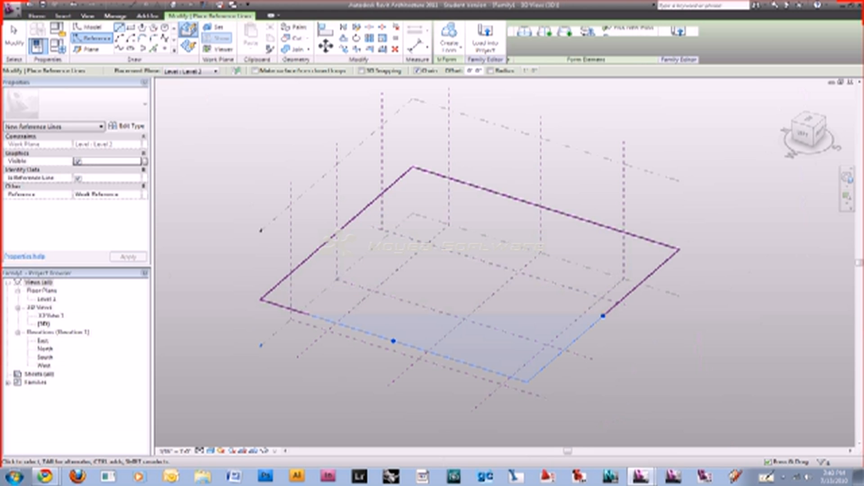
click(480, 263)
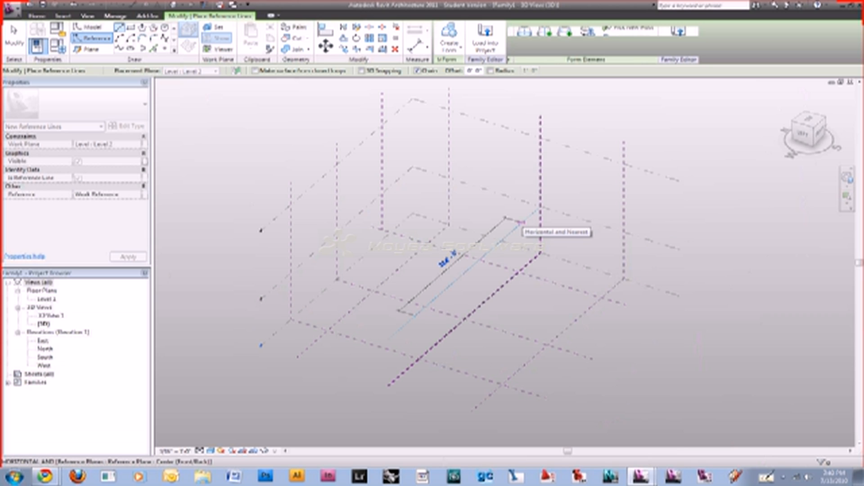
click(522, 222)
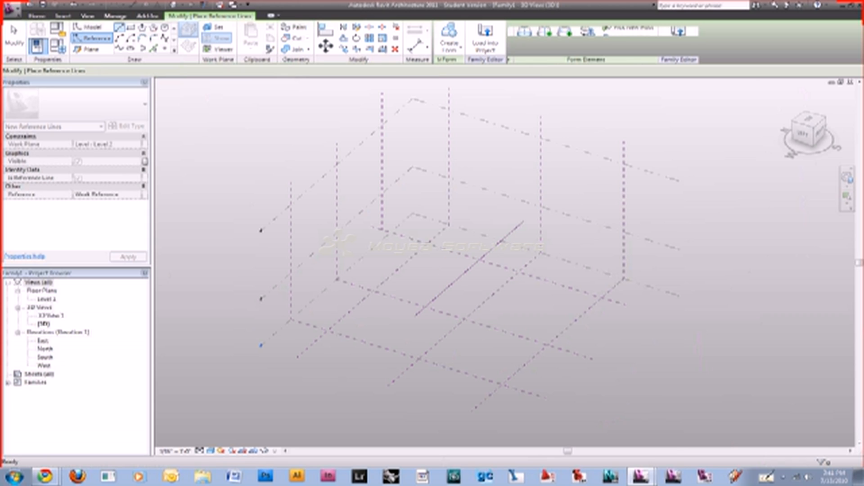
key(Escape)
click(495, 246)
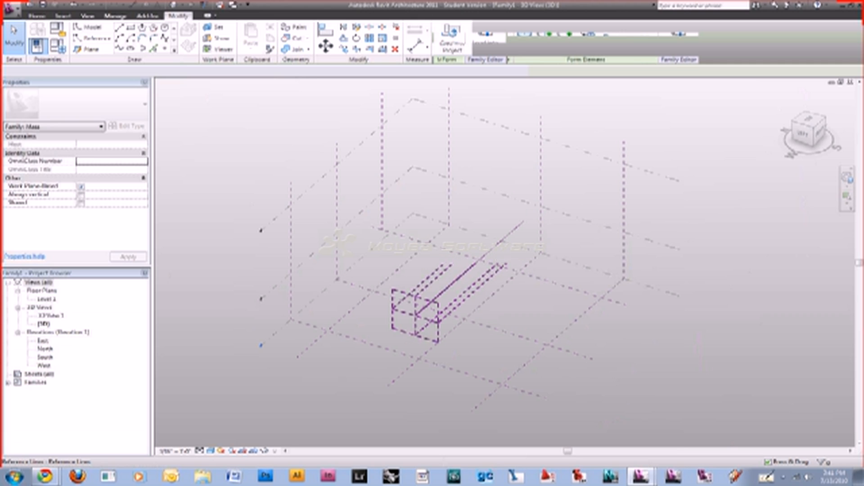
key(Escape)
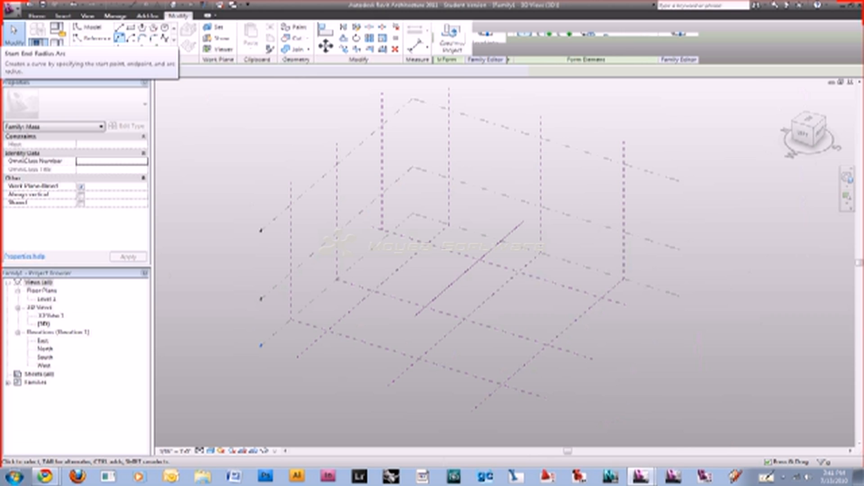
Sketch an open chain of four start-end-radius model arcs on Level 2, starting and ending on the reference line
click(119, 38)
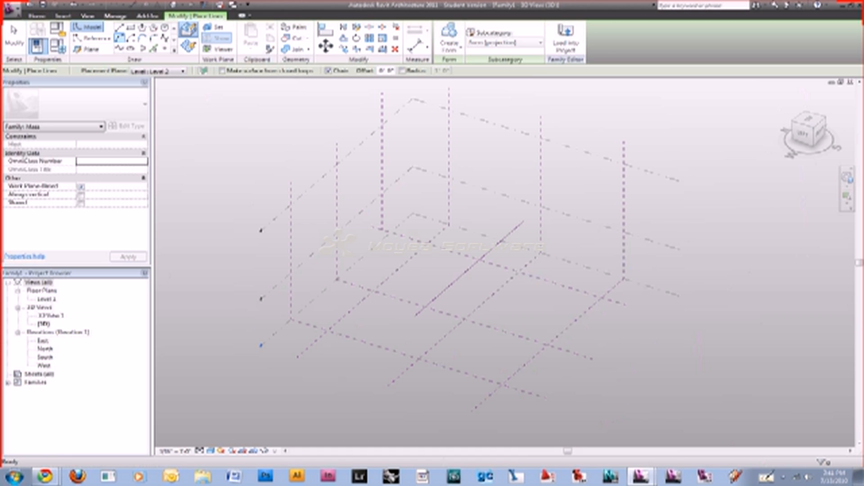
click(413, 168)
click(526, 382)
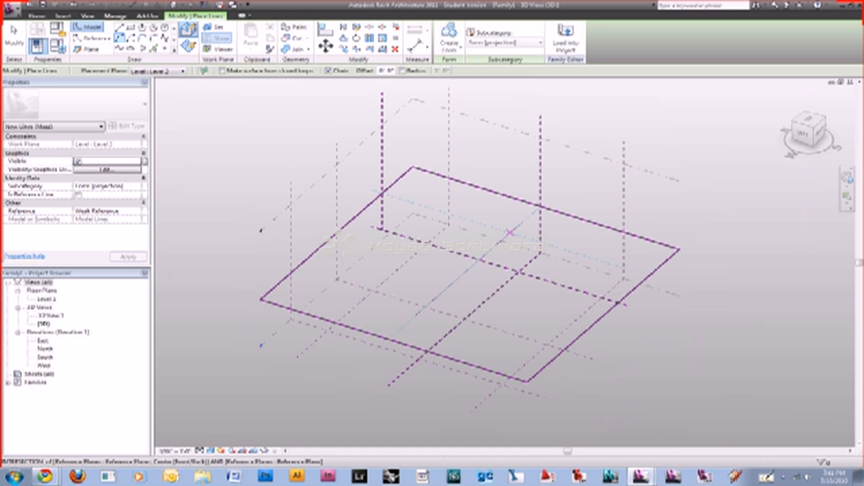
scroll(510, 234, up, 3)
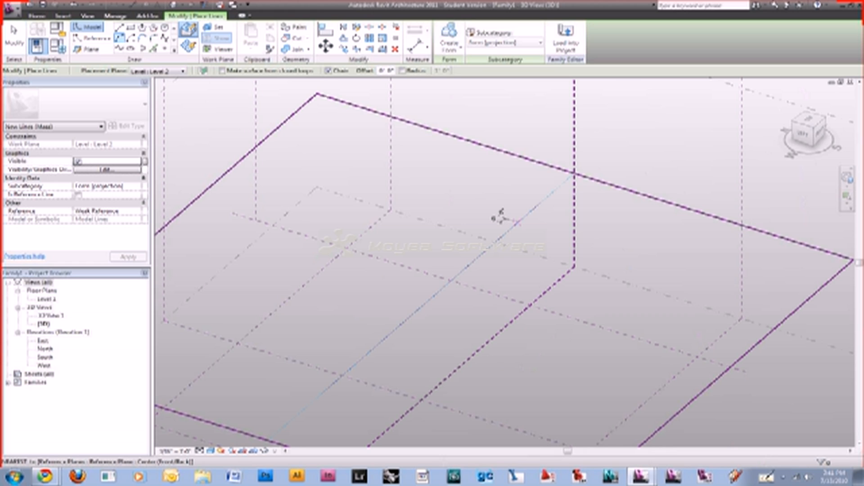
click(501, 217)
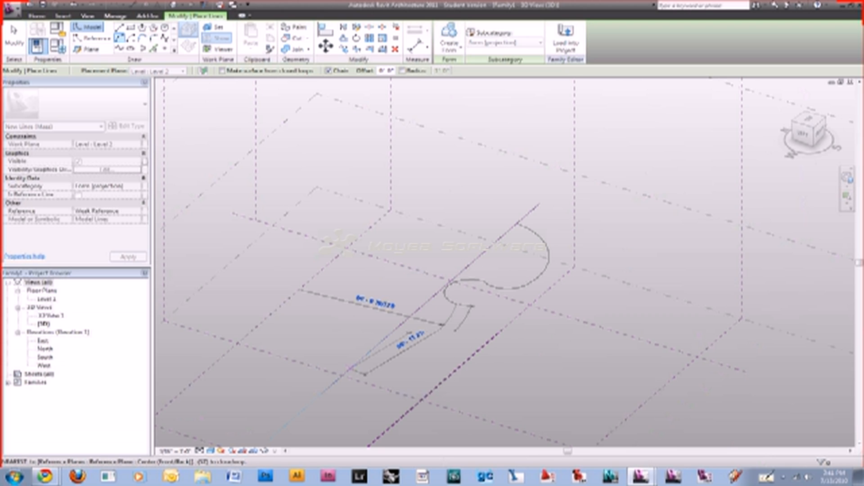
click(355, 372)
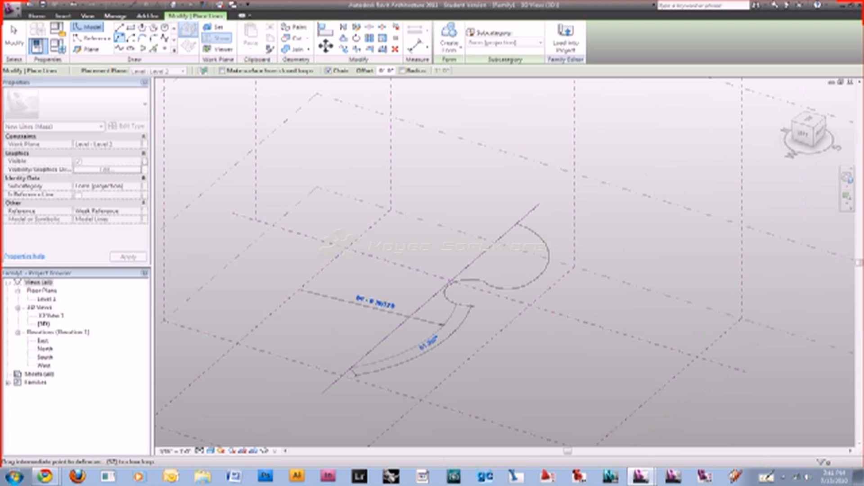
click(461, 292)
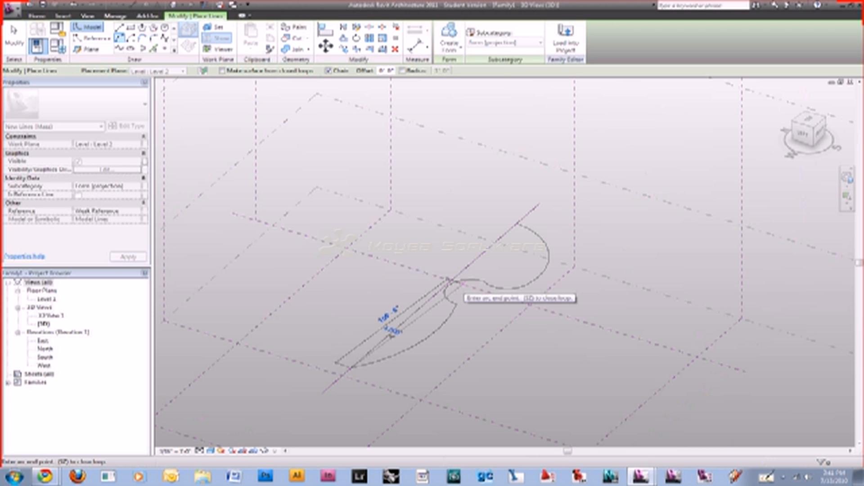
key(Escape)
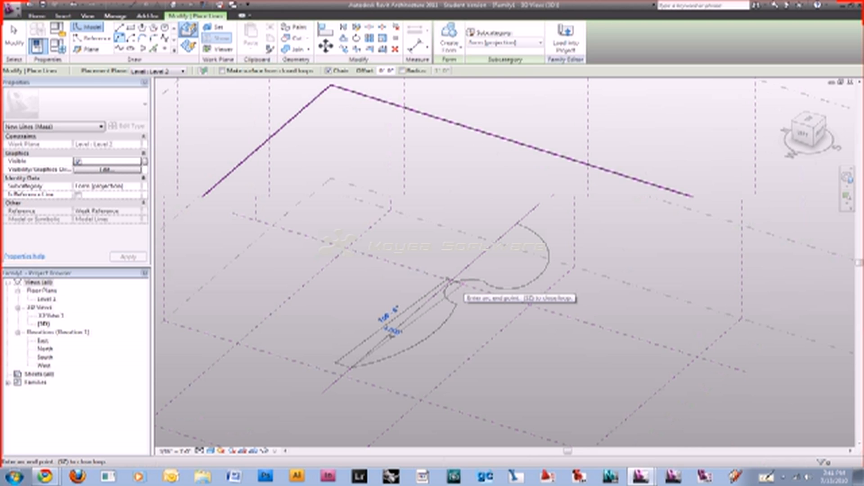
Examine up close where the ends of the arc chain meet the reference line
scroll(351, 355, up, 5)
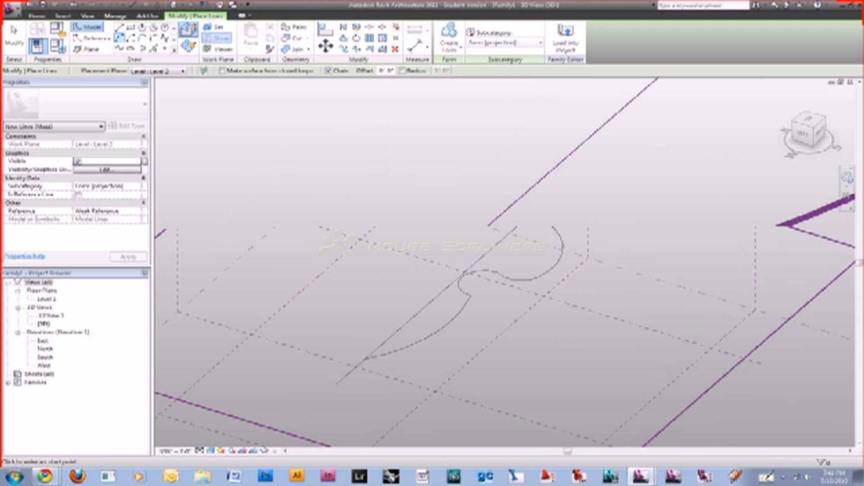
scroll(504, 261, down, 3)
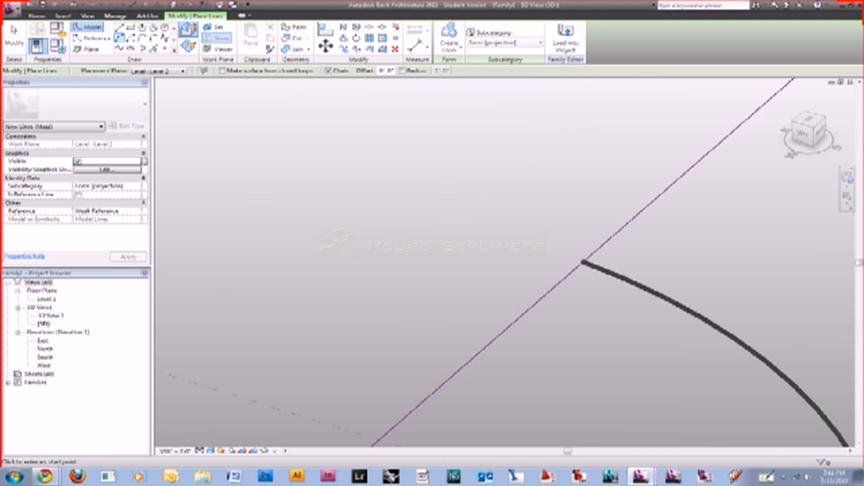
scroll(647, 81, down, 6)
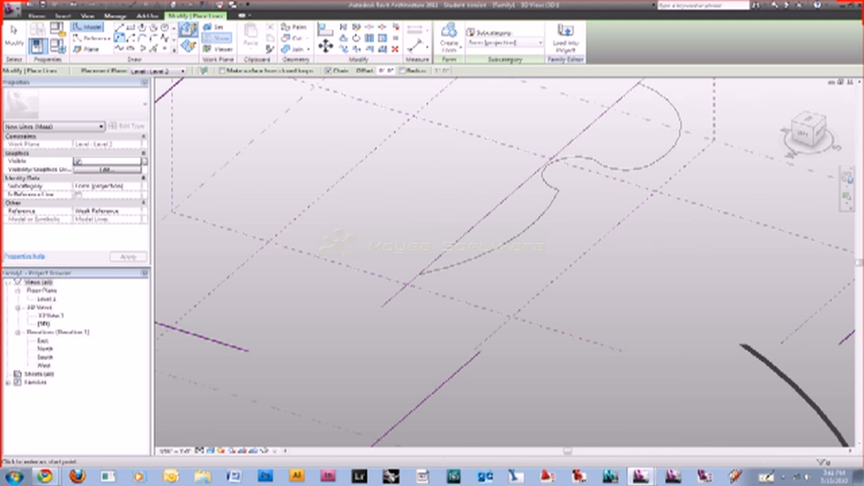
scroll(613, 104, down, 1)
middle_drag(613, 105, 562, 218)
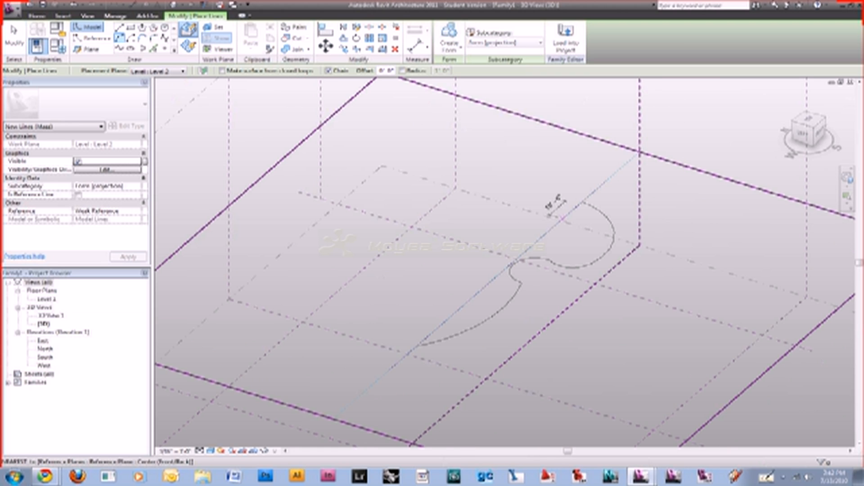
key(Escape)
scroll(589, 204, up, 1)
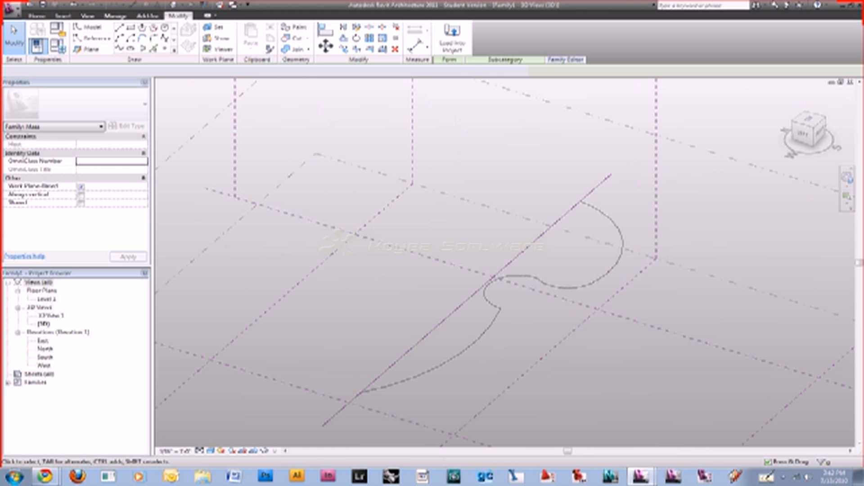
middle_drag(589, 204, 599, 202)
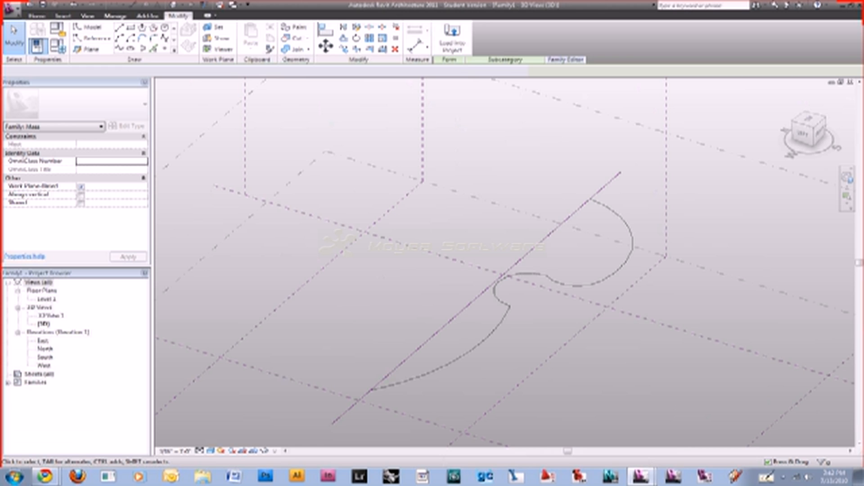
Try to move the whole arc chain slightly away from the reference line
click(589, 200)
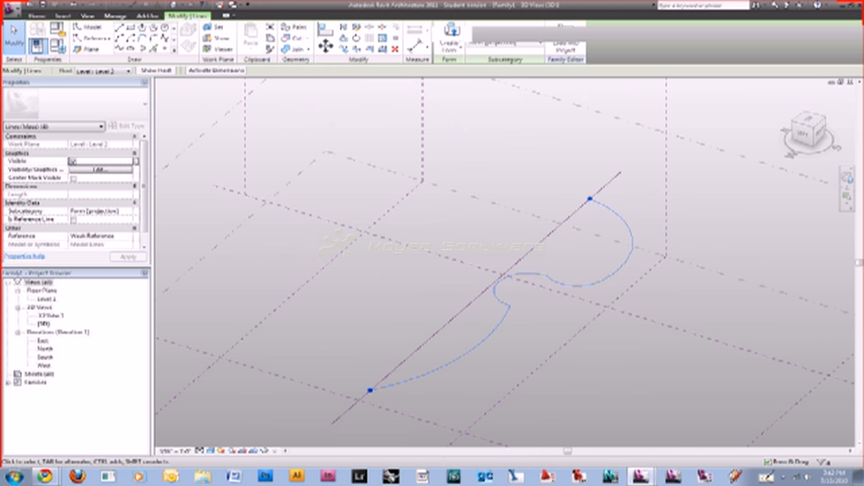
drag(589, 200, 598, 203)
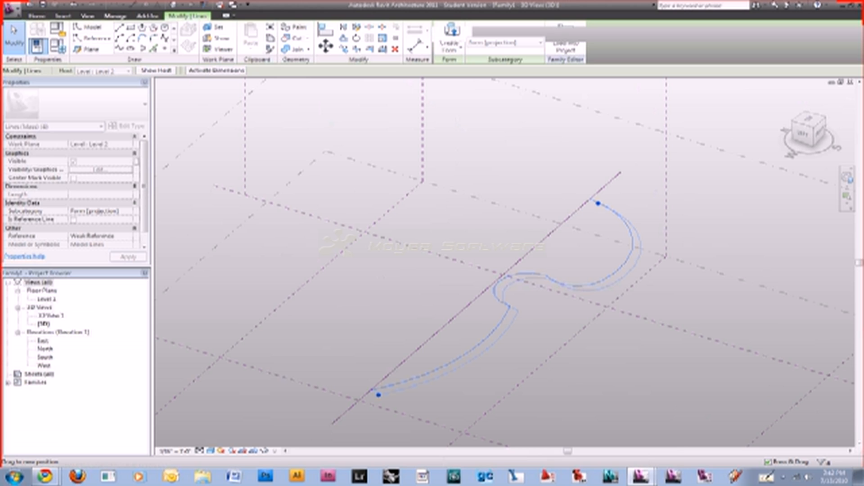
drag(598, 204, 598, 203)
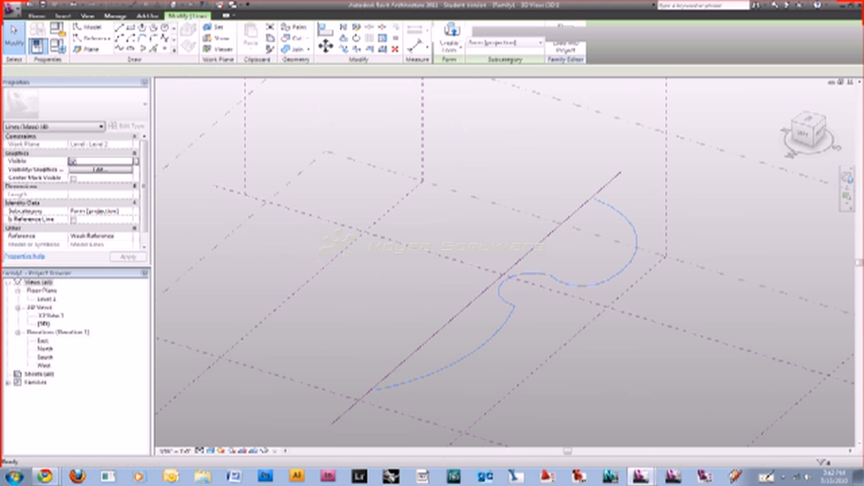
key(Escape)
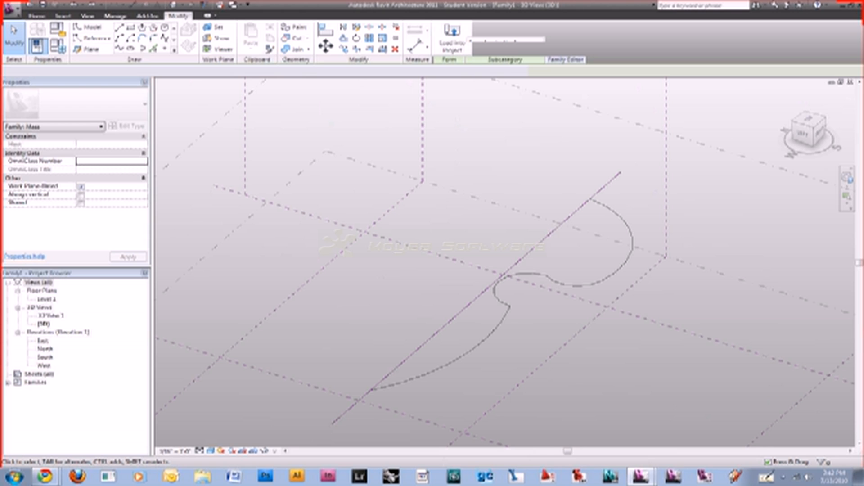
Create a revolved solid form from the arc chain around the reference line and view it from the front
click(569, 218)
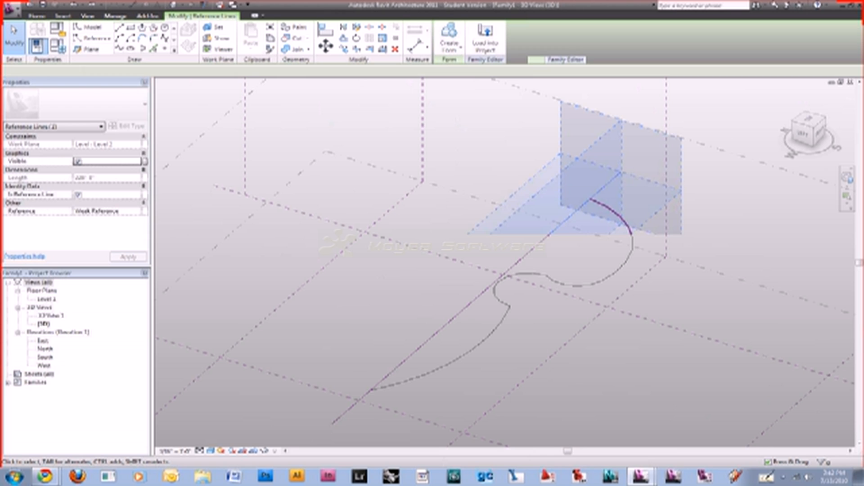
key(Tab)
ctrl+click(623, 219)
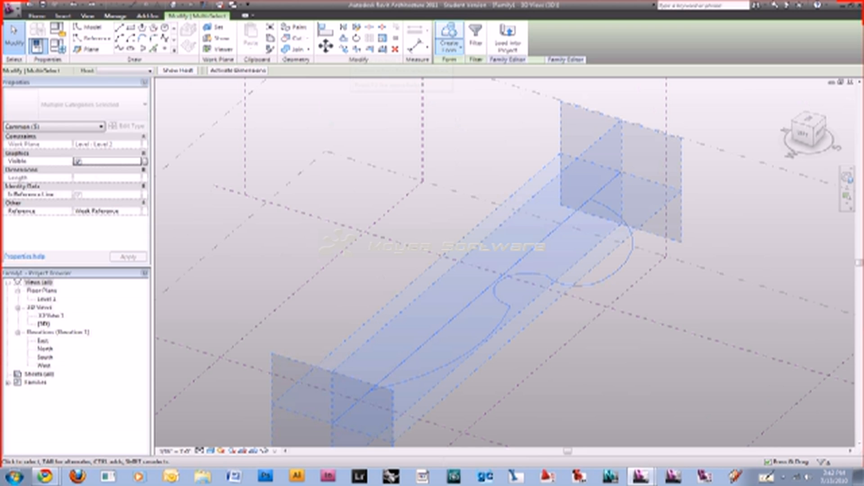
click(449, 45)
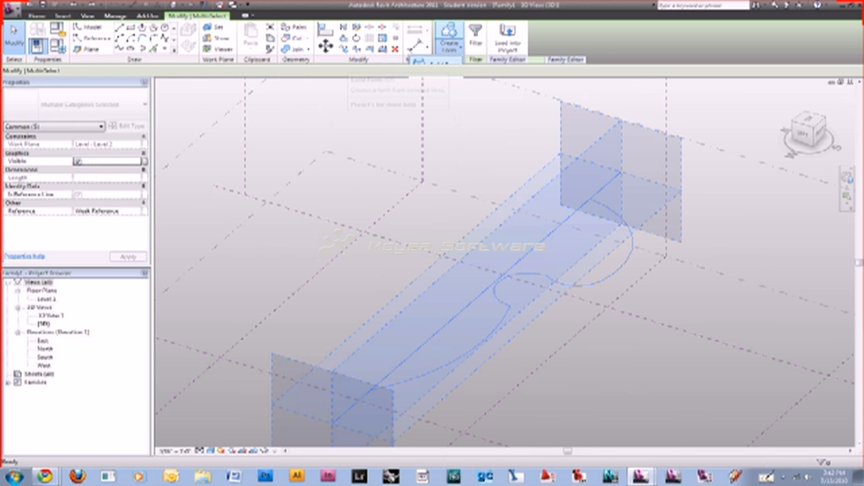
click(430, 62)
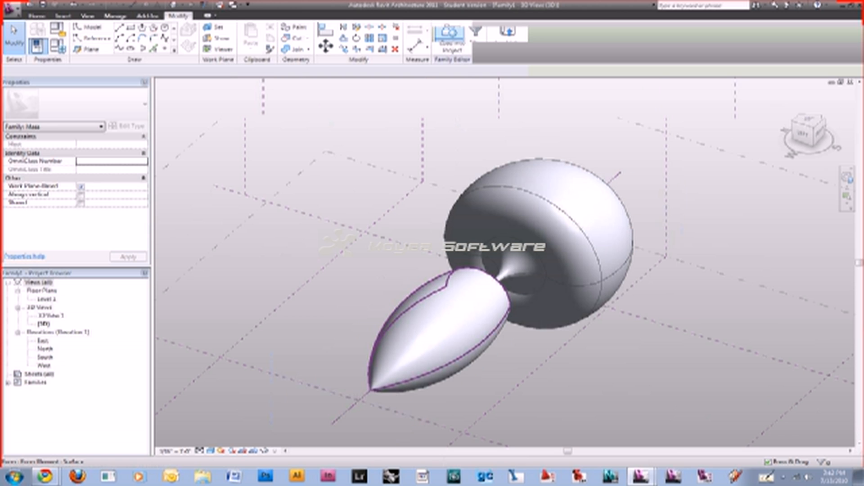
click(803, 134)
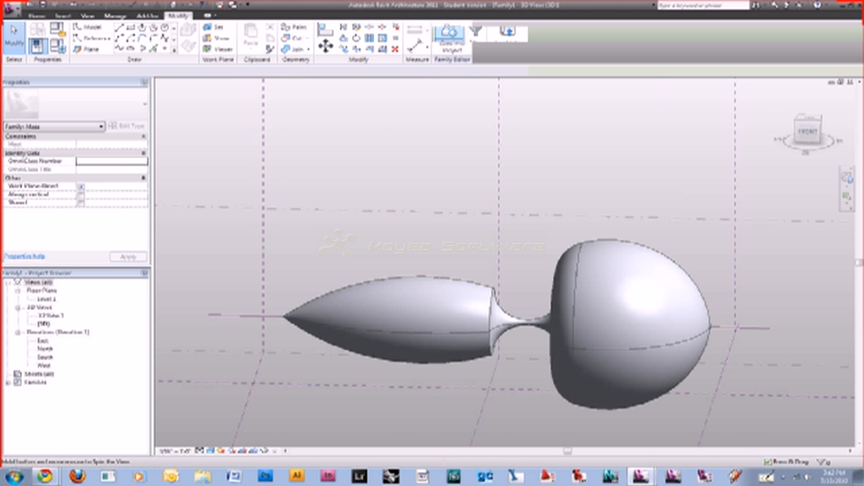
Pull a surface of the revolved form's pointed end slightly outward from the reference line to open its tip
mouse_move(498, 123)
shift+middle_down()
mouse_move(549, 184)
mouse_move(500, 140)
mouse_move(450, 130)
mouse_move(531, 216)
shift+middle_up()
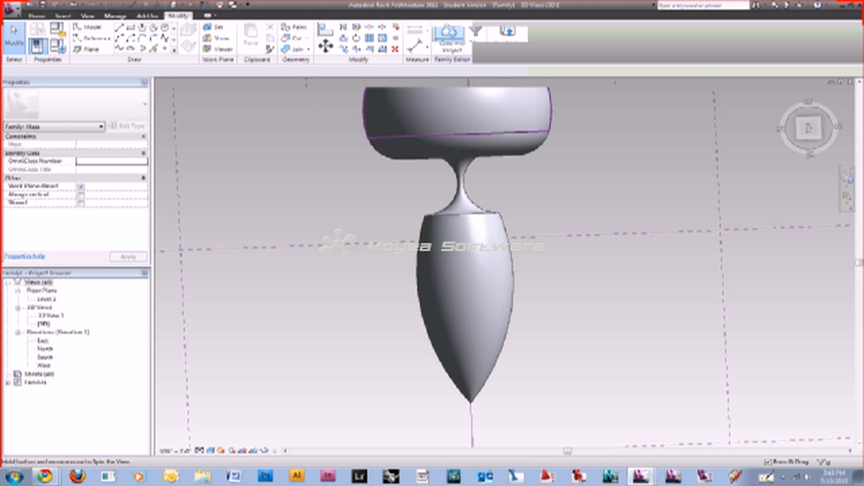
shift+middle_drag(531, 216, 495, 139)
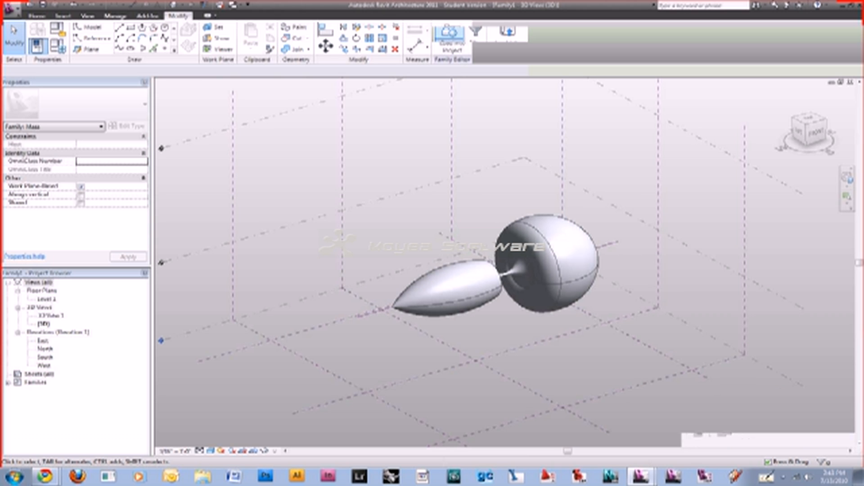
shift+middle_drag(450, 189, 540, 189)
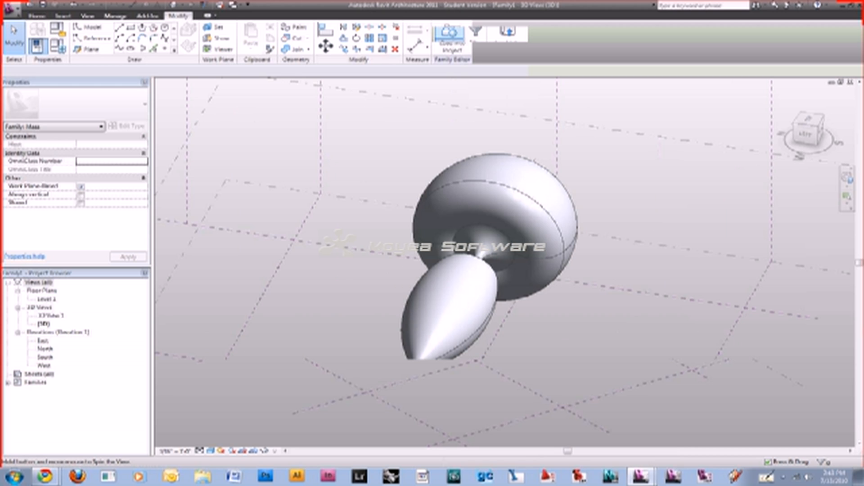
click(450, 292)
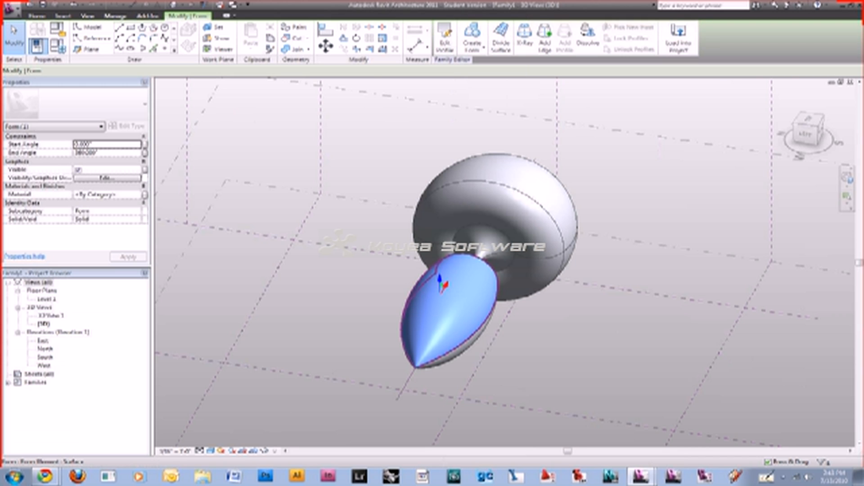
shift+middle_drag(450, 292, 517, 292)
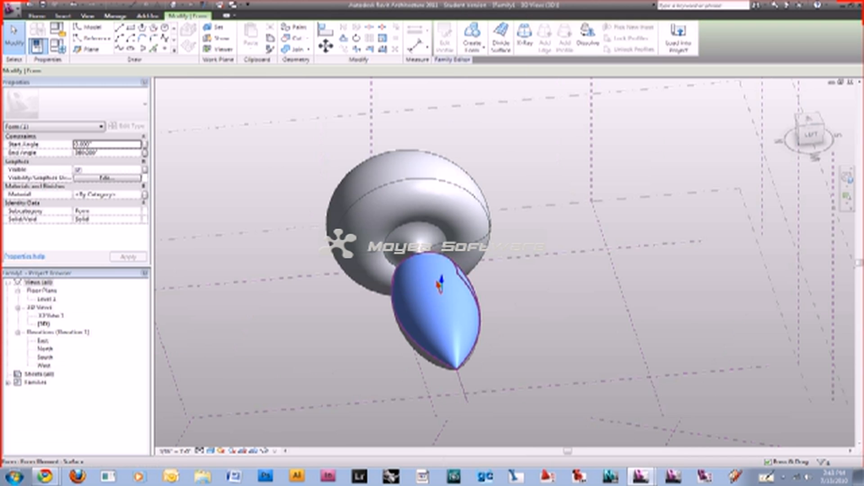
drag(441, 279, 442, 266)
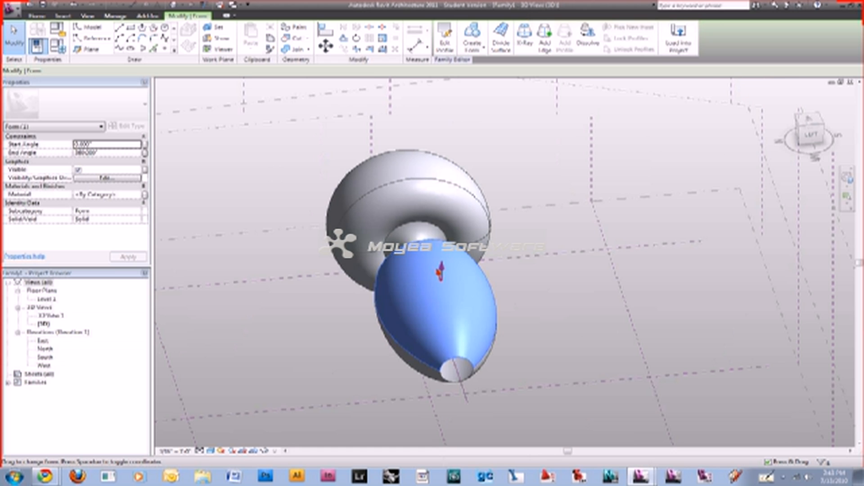
Stretch the revolved form by moving a surface of its bulbous end outward along the reference line
shift+middle_drag(440, 272, 506, 259)
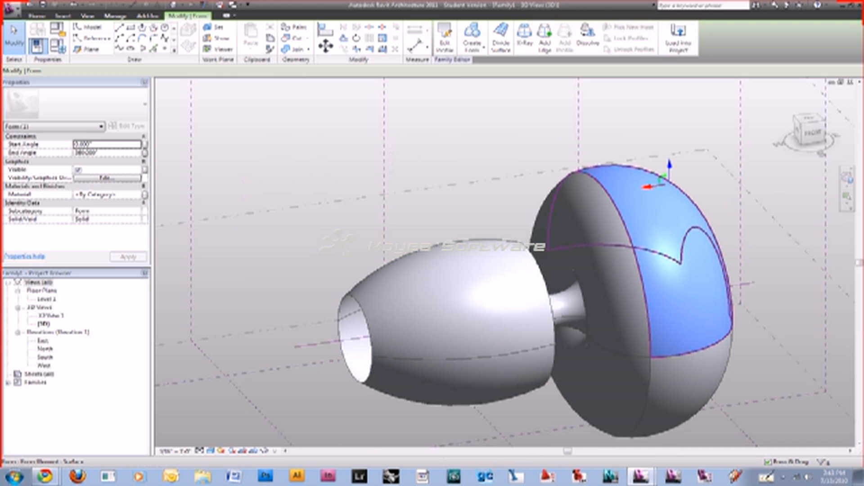
shift+middle_drag(504, 263, 446, 262)
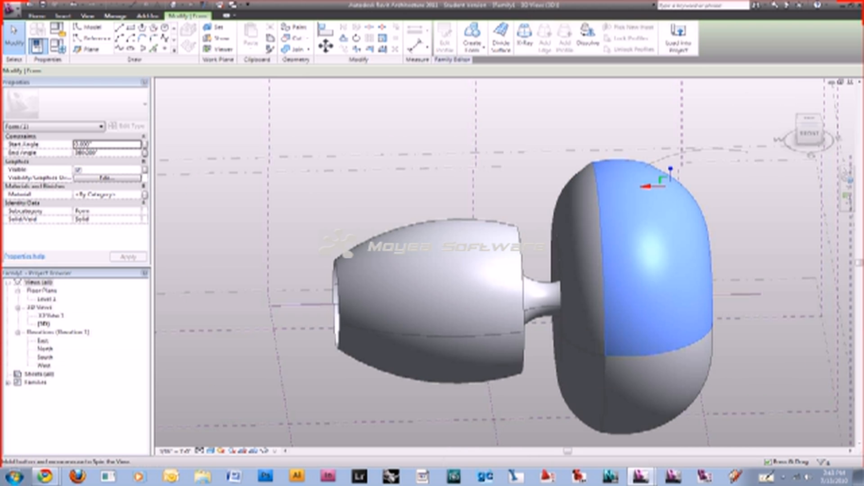
drag(647, 186, 825, 184)
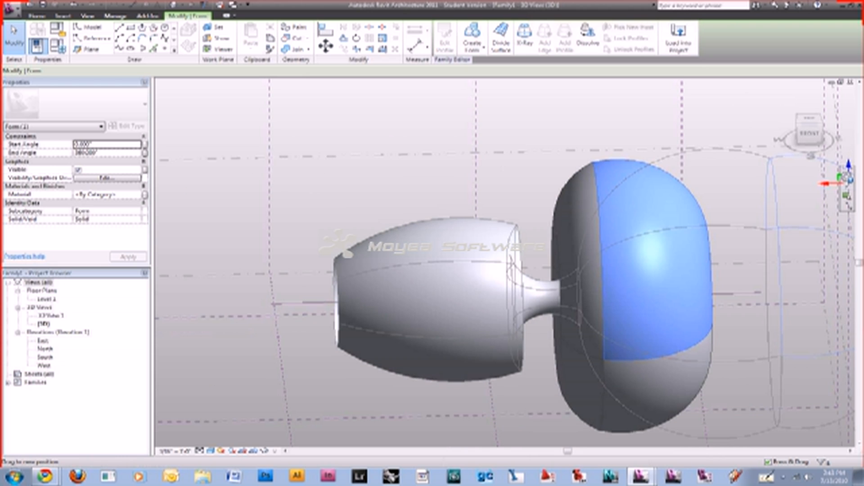
Delete the revolved form so only the levels and reference planes remain
shift+middle_drag(585, 202, 675, 243)
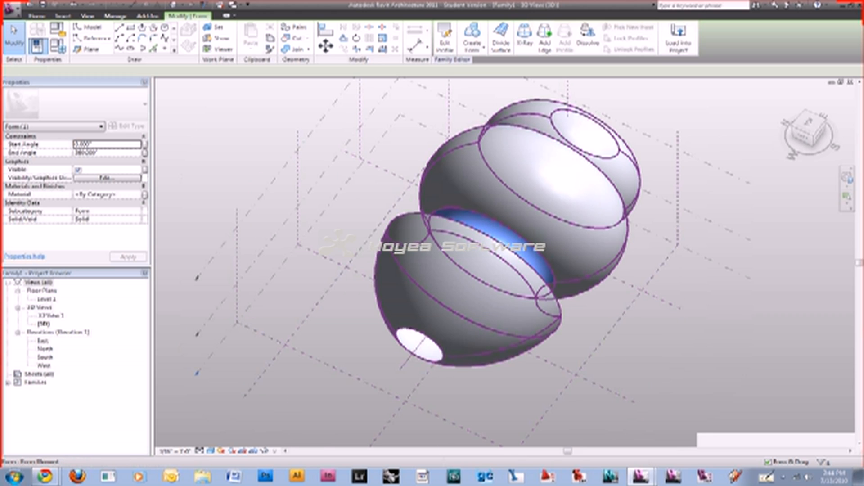
key(Escape)
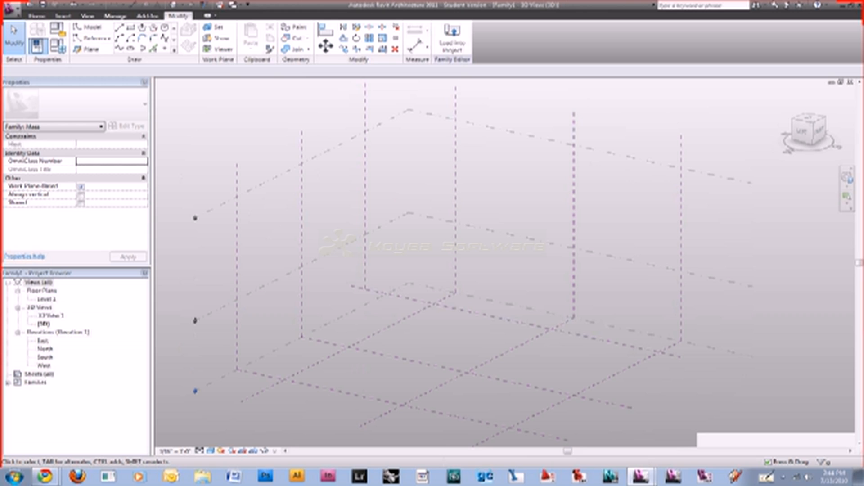
middle_drag(504, 262, 528, 241)
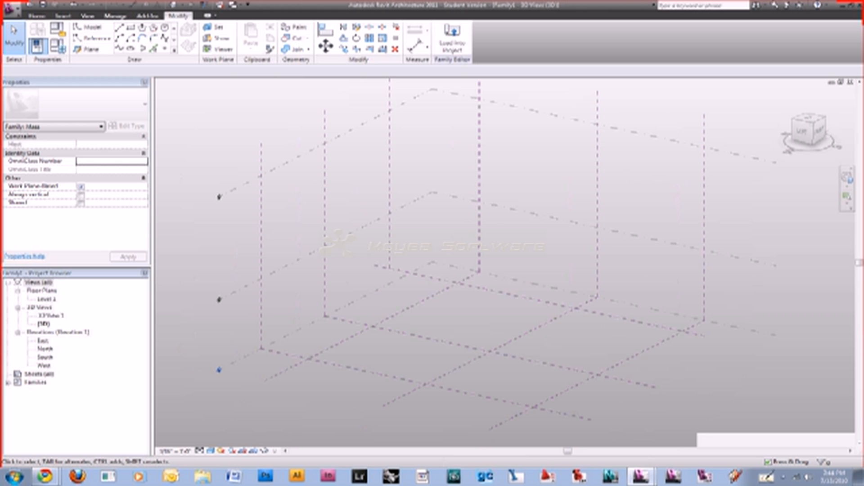
shift+middle_drag(528, 241, 504, 257)
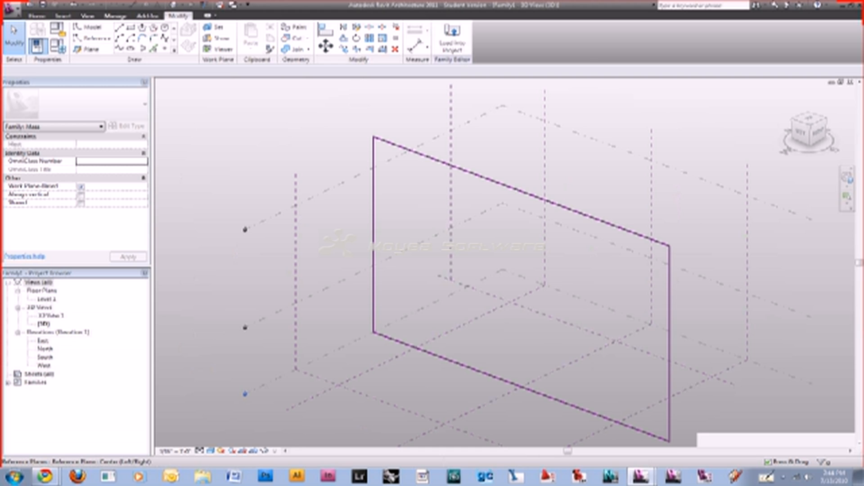
Draw a wavy spline through nine points on the Center (Left/Right) reference plane and add a reference point on it near its start
click(373, 246)
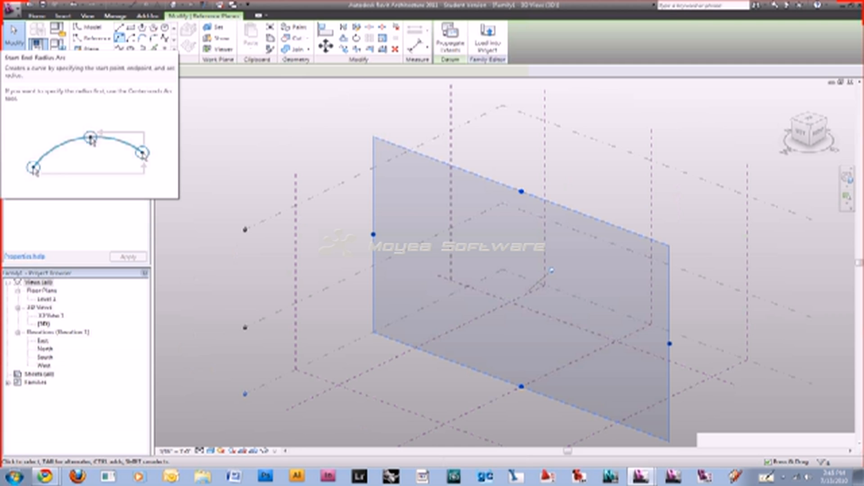
click(120, 38)
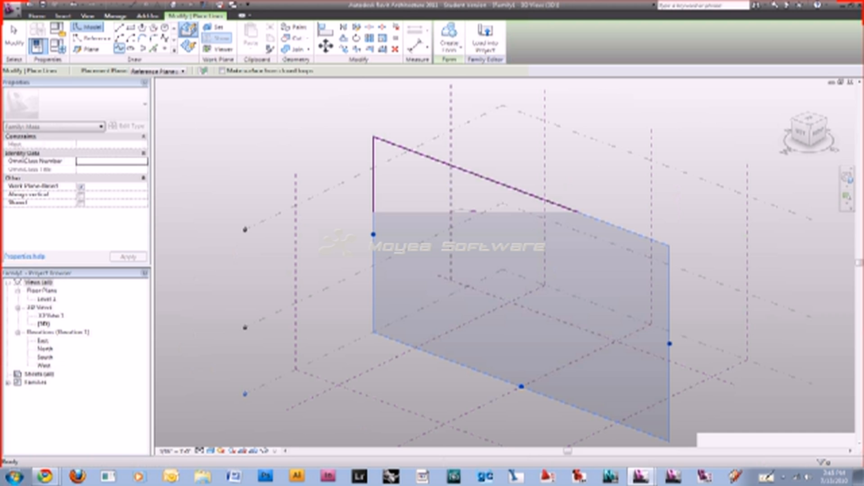
click(405, 293)
click(494, 243)
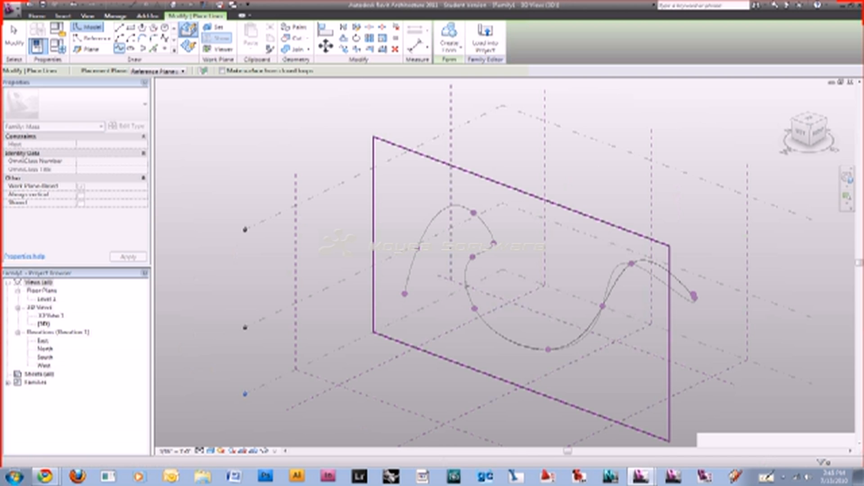
key(Escape)
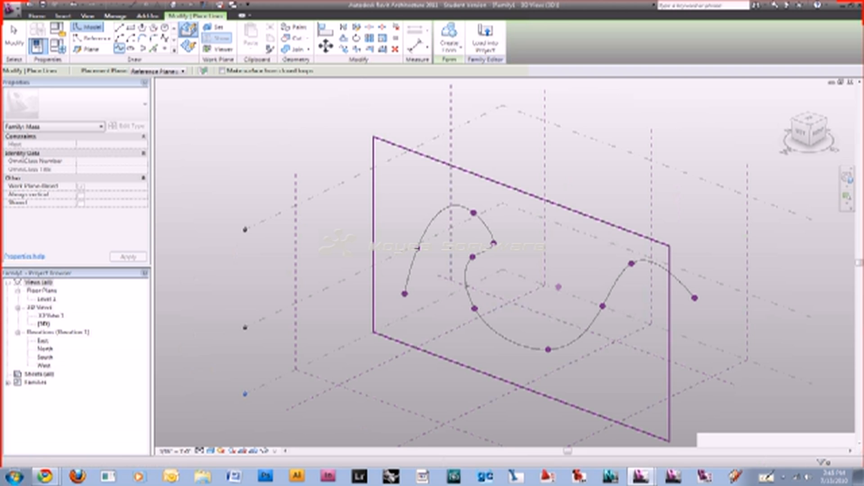
key(Escape)
click(418, 247)
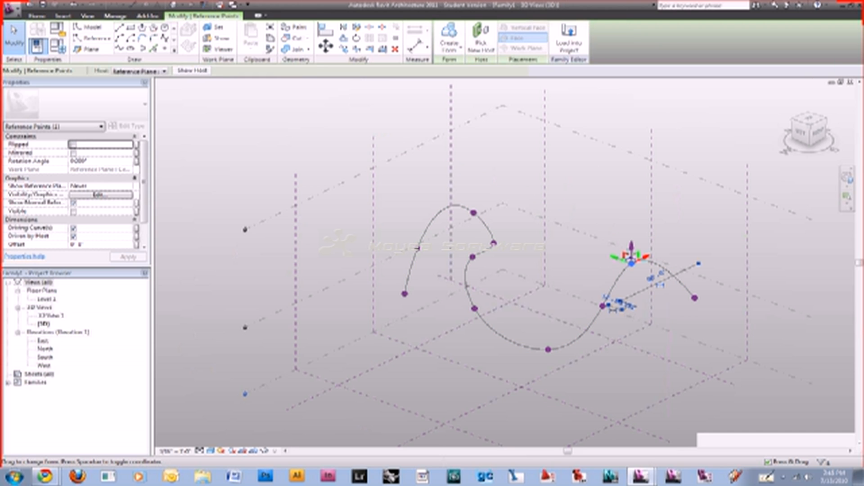
Reshape the spline by raising the point at its last crest and lowering the points at its trough and inner bend
drag(631, 248, 631, 219)
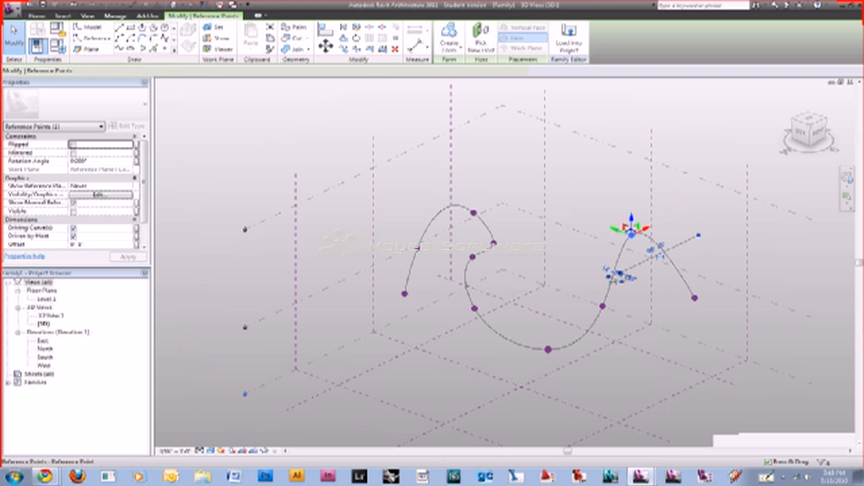
click(548, 349)
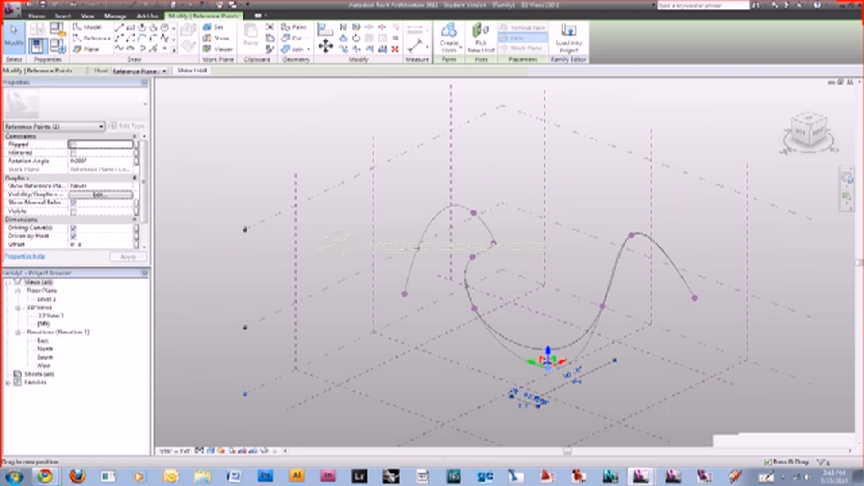
drag(547, 352, 548, 358)
drag(472, 257, 472, 269)
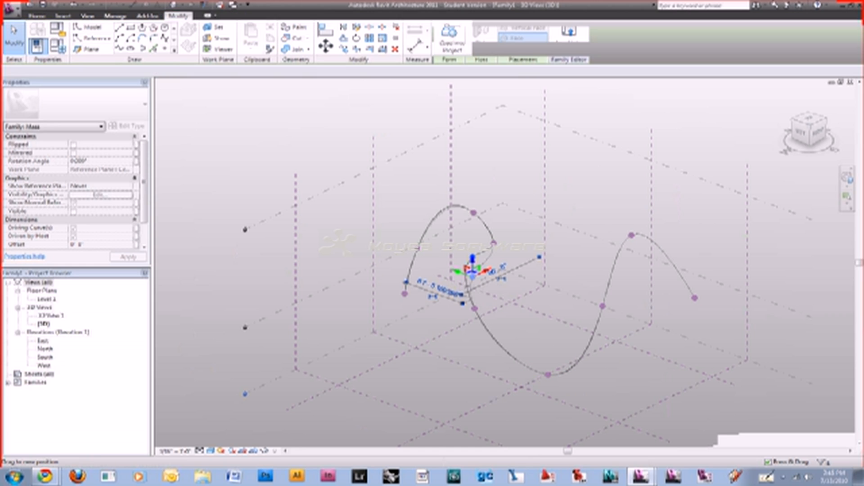
click(417, 247)
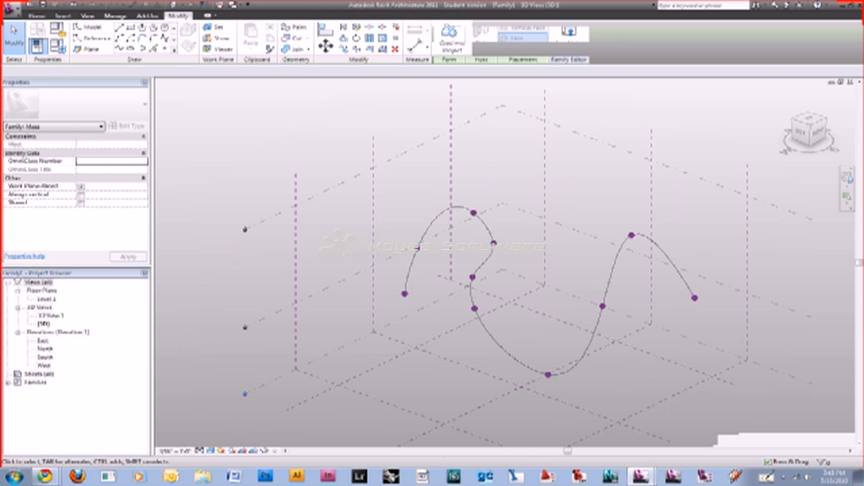
Draw a small model-line rectangle on the work plane of the reference point near the spline's start
shift+middle_drag(598, 325, 614, 325)
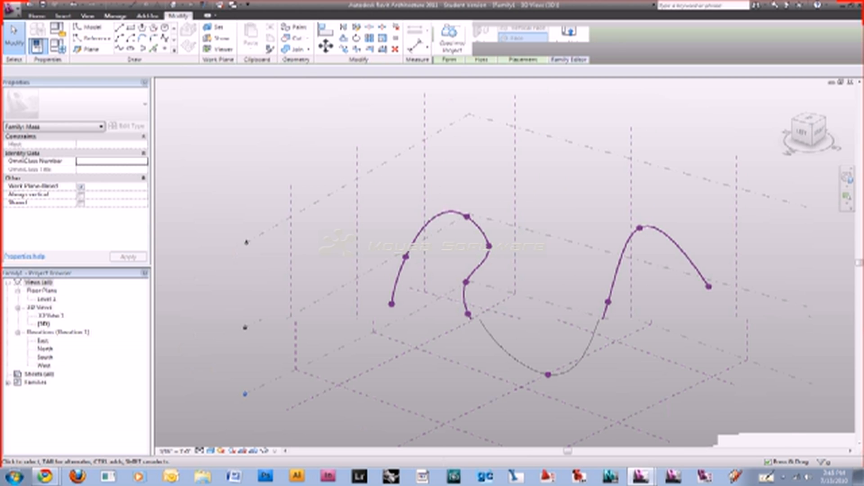
shift+middle_drag(614, 325, 603, 325)
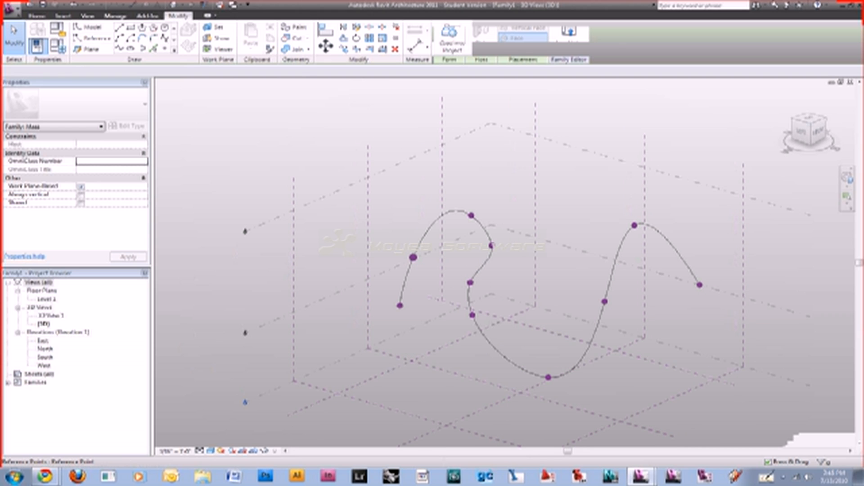
click(413, 257)
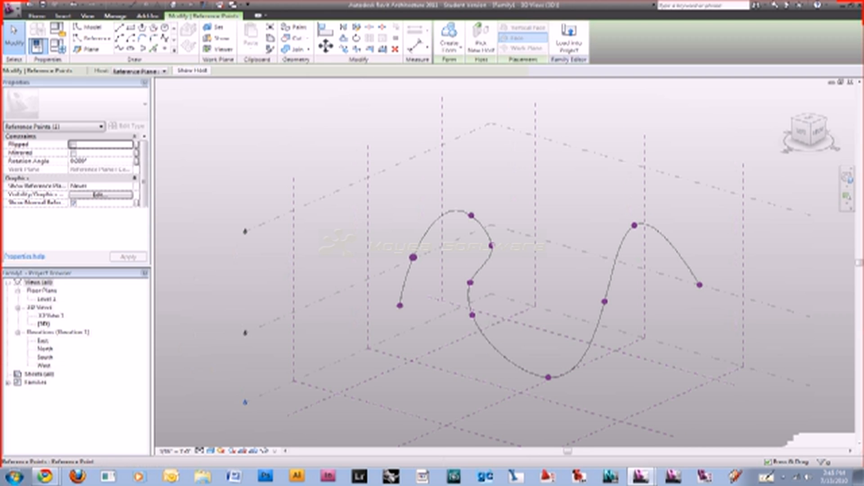
key(Escape)
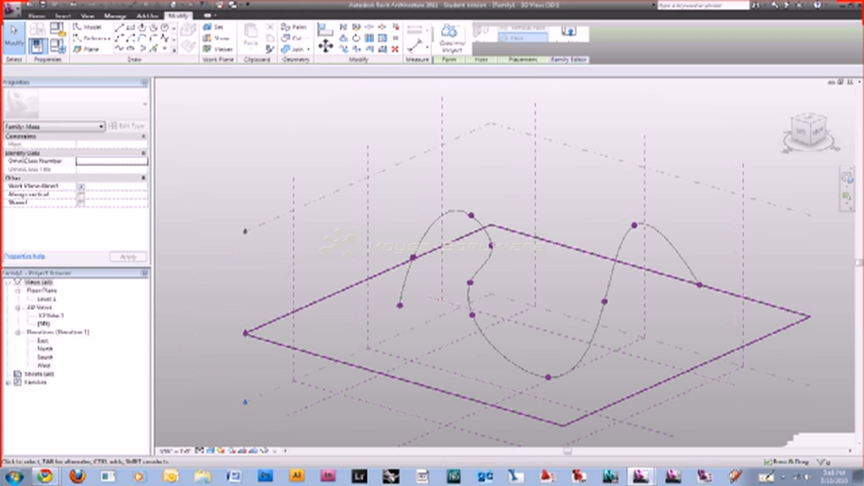
click(413, 258)
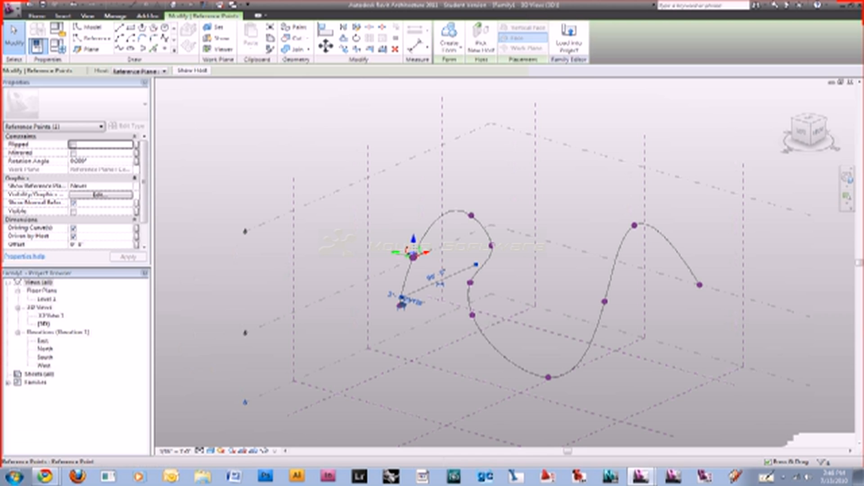
click(130, 27)
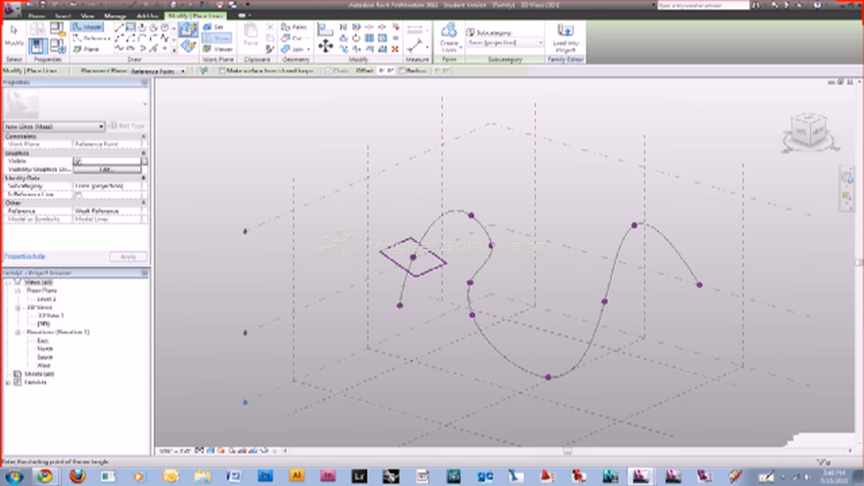
click(413, 257)
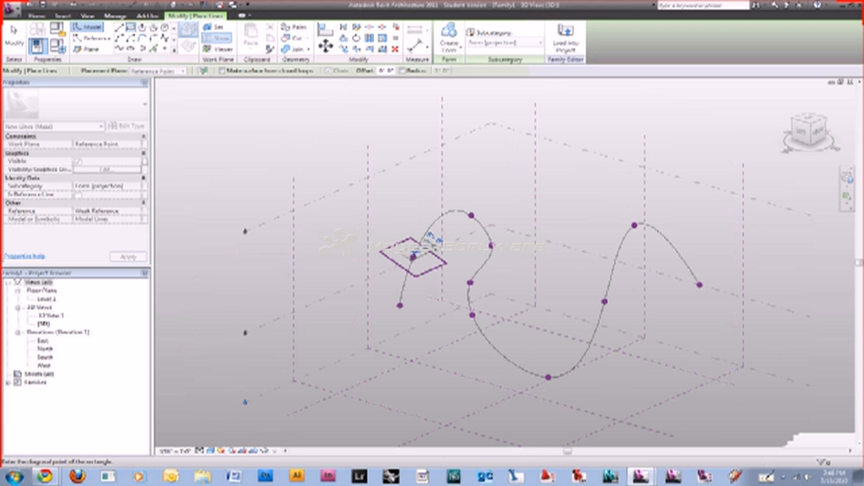
click(430, 243)
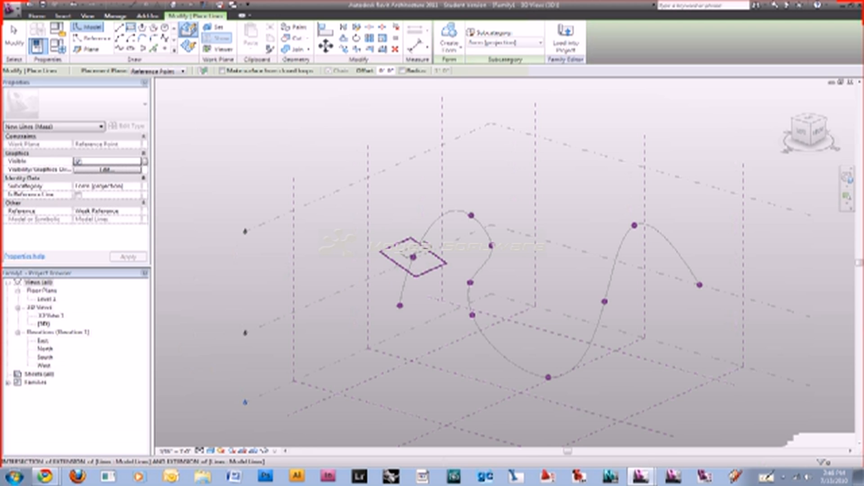
key(Escape)
key(Escape)
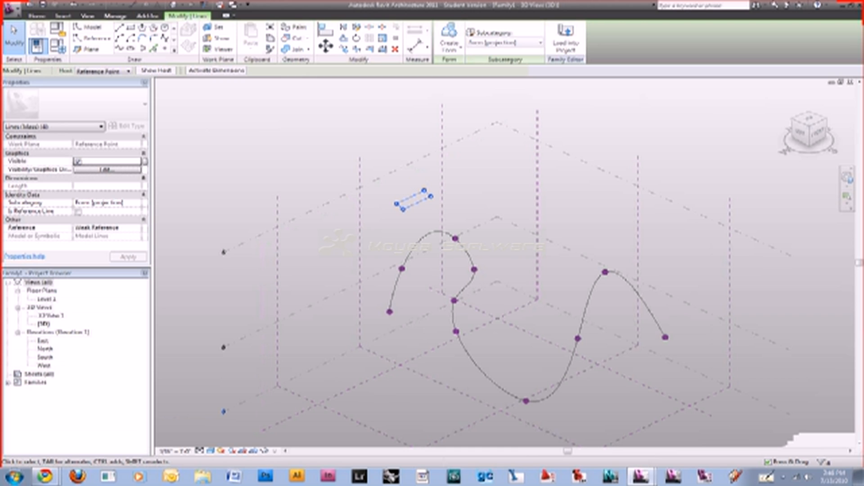
Try to create a form from the rectangle and the spline, and move the rectangle over the reference point near the spline's start
click(437, 232)
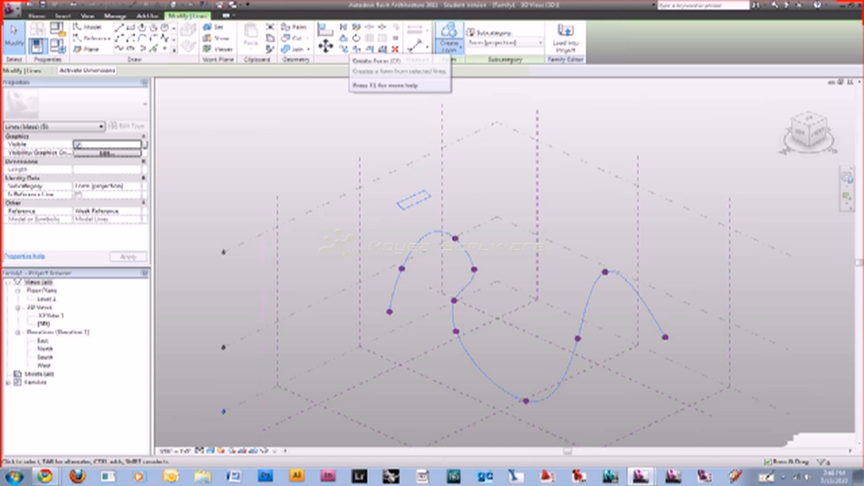
click(449, 36)
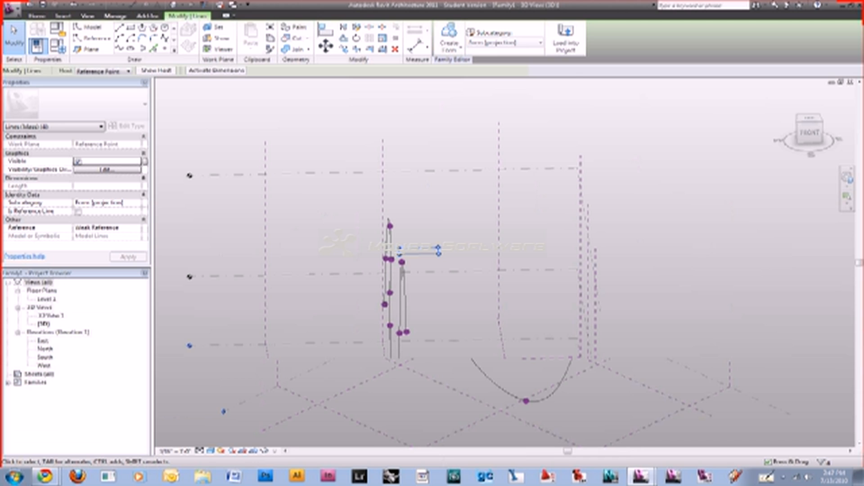
shift+middle_drag(504, 262, 549, 288)
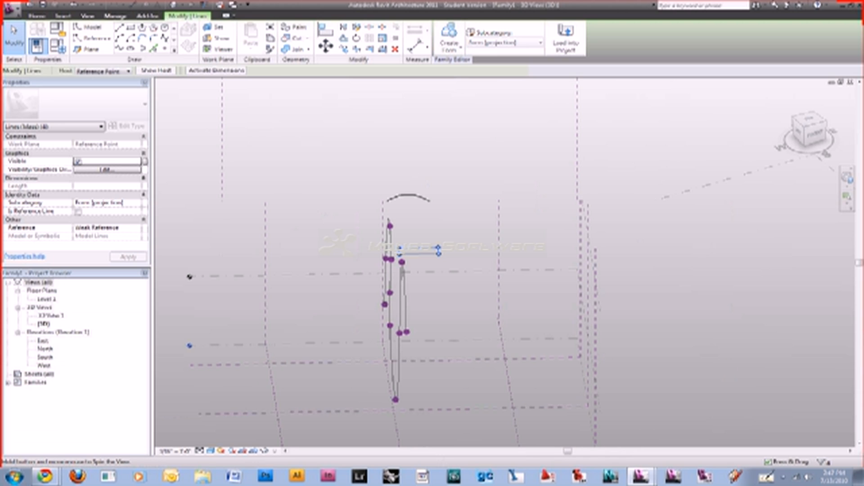
drag(426, 255, 382, 293)
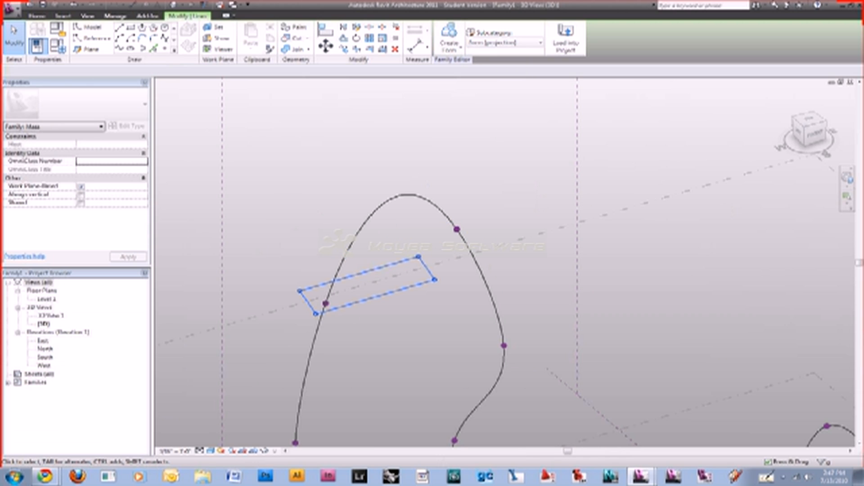
Shorten the rectangle to a small profile beside the reference point near the spline's start
click(382, 295)
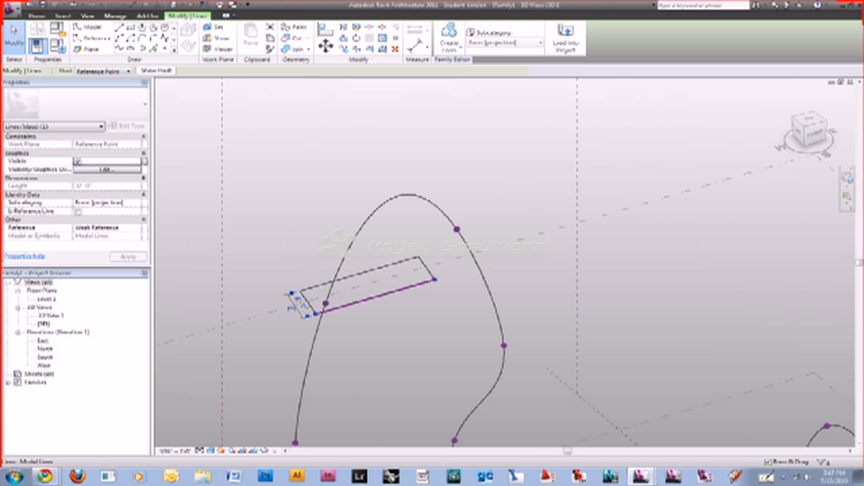
drag(457, 230, 472, 215)
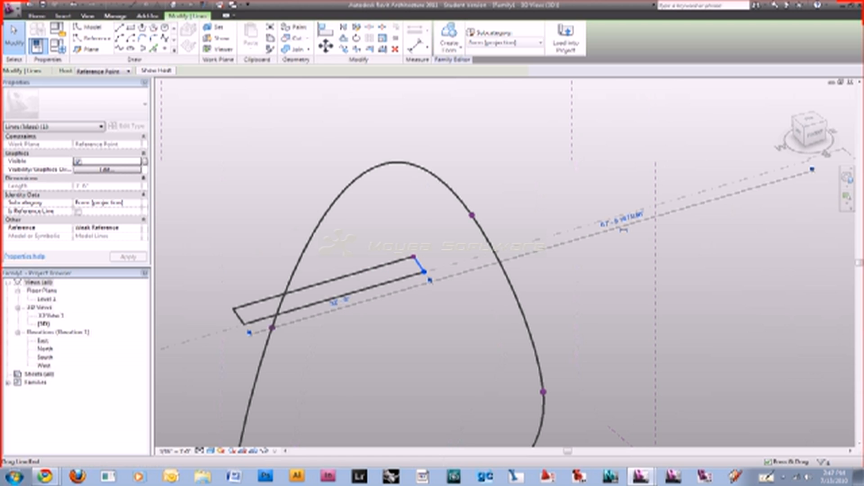
drag(420, 264, 309, 297)
scroll(308, 297, down, 1)
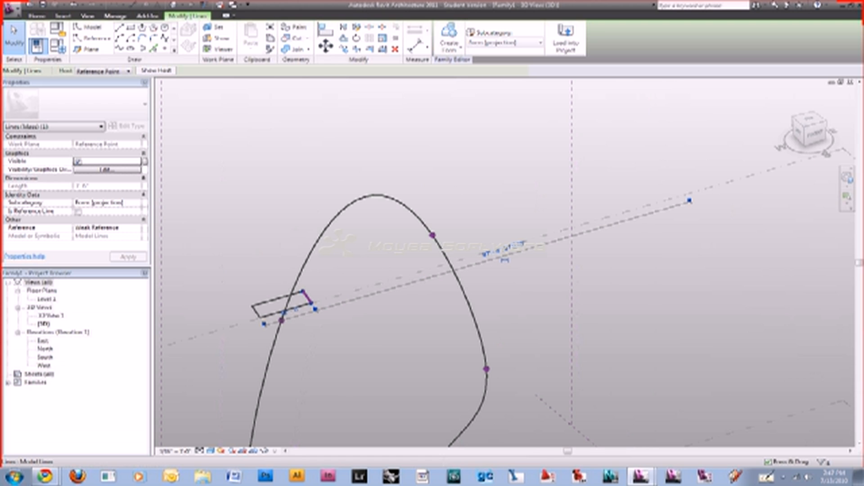
shift+middle_drag(309, 297, 360, 315)
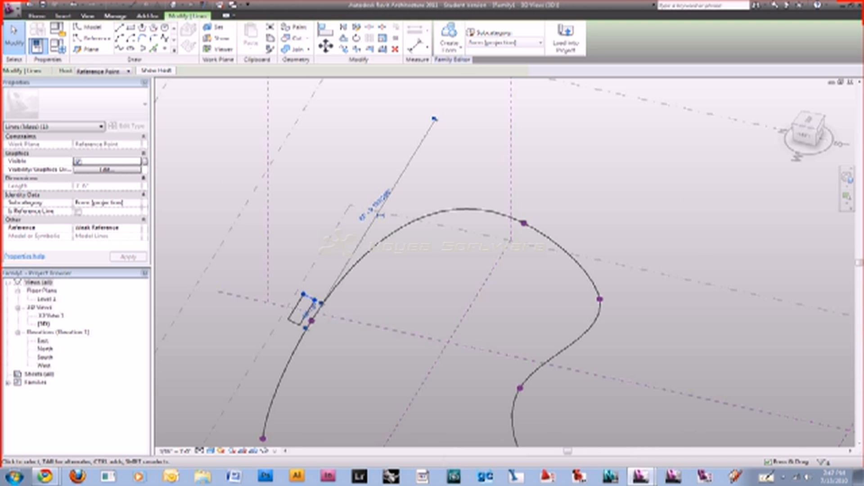
key(Escape)
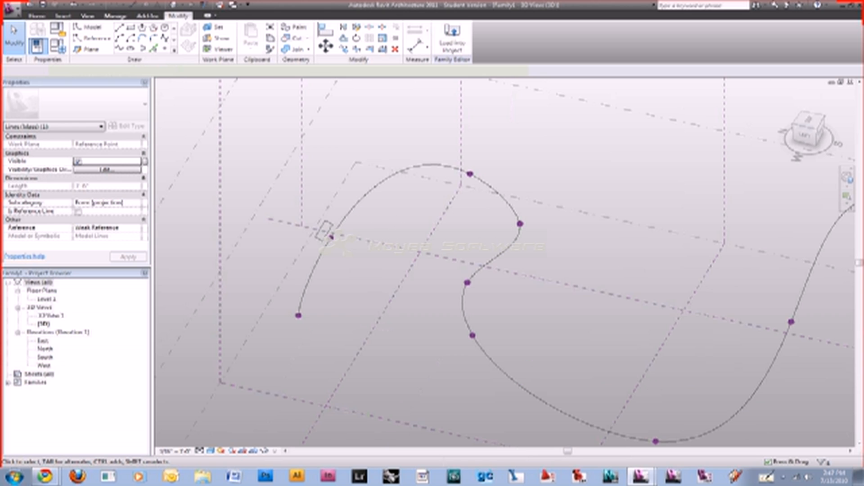
Create a solid sweep form from the small rectangle and the spline, and try to reshape it
click(451, 39)
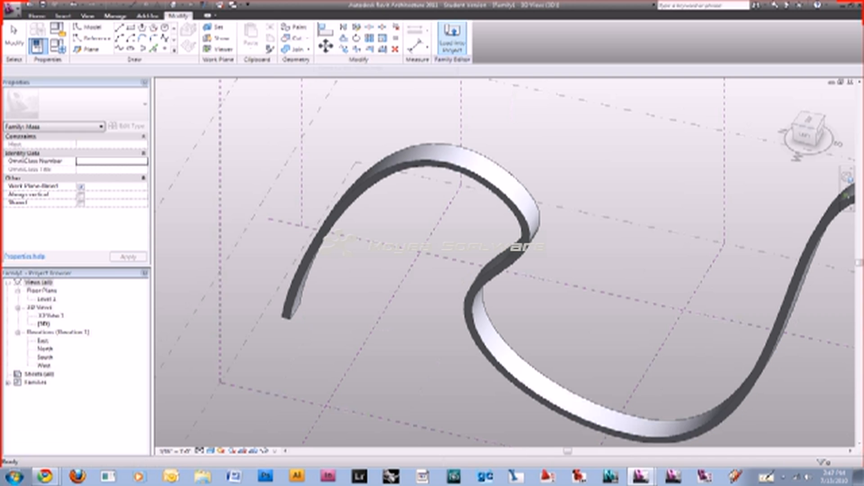
shift+middle_drag(495, 270, 382, 234)
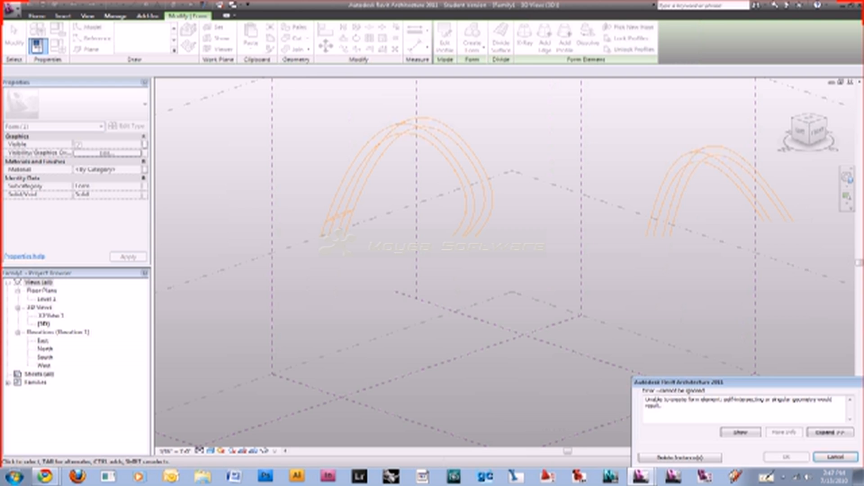
key(Escape)
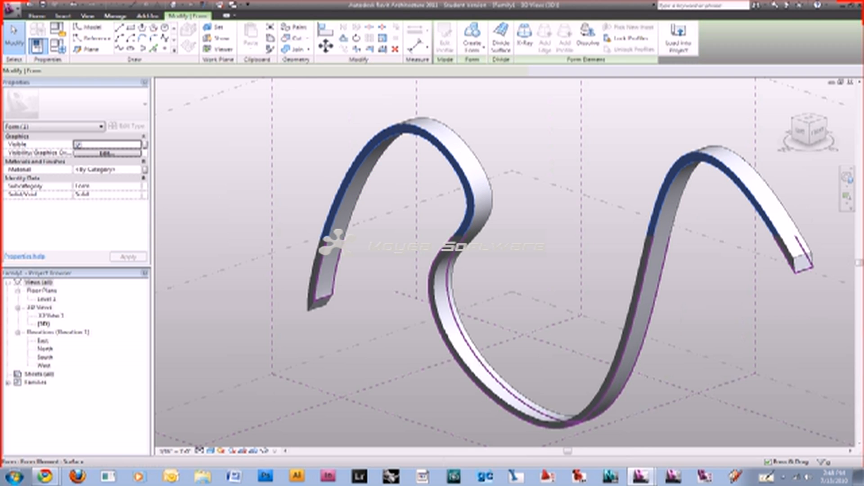
Widen the swept form into a broad ribbon by pulling out its side face, and shift its long side edge
drag(535, 270, 445, 302)
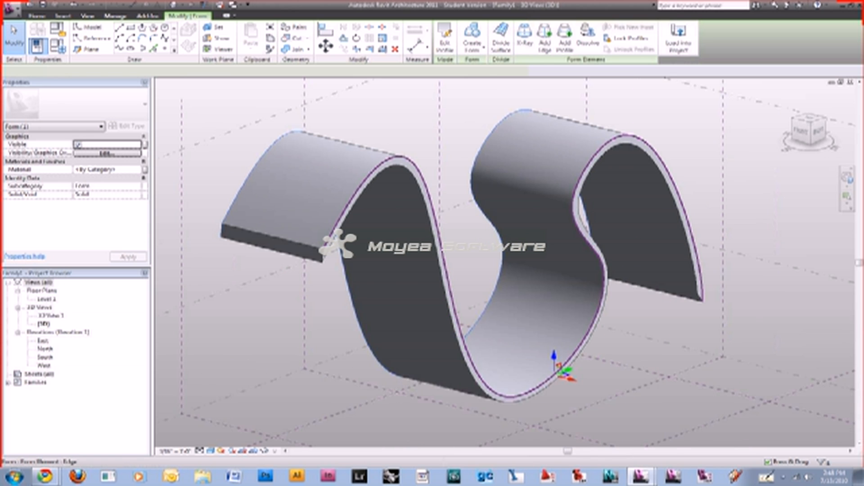
drag(569, 379, 585, 383)
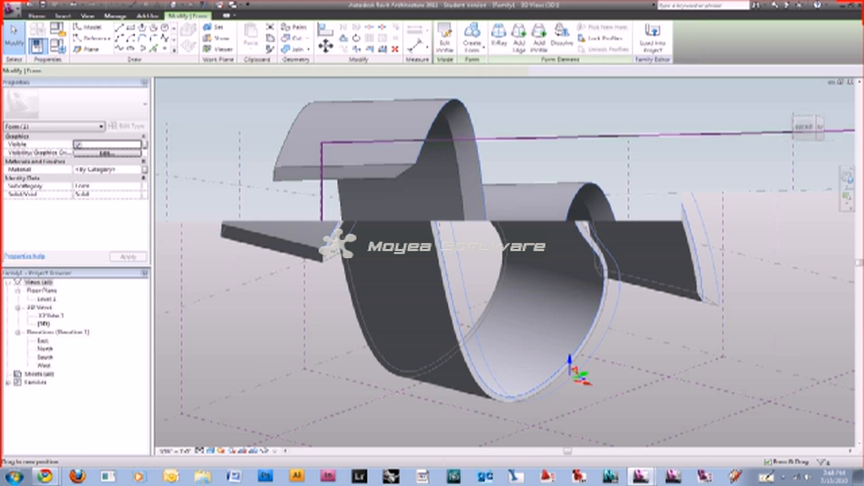
key(Escape)
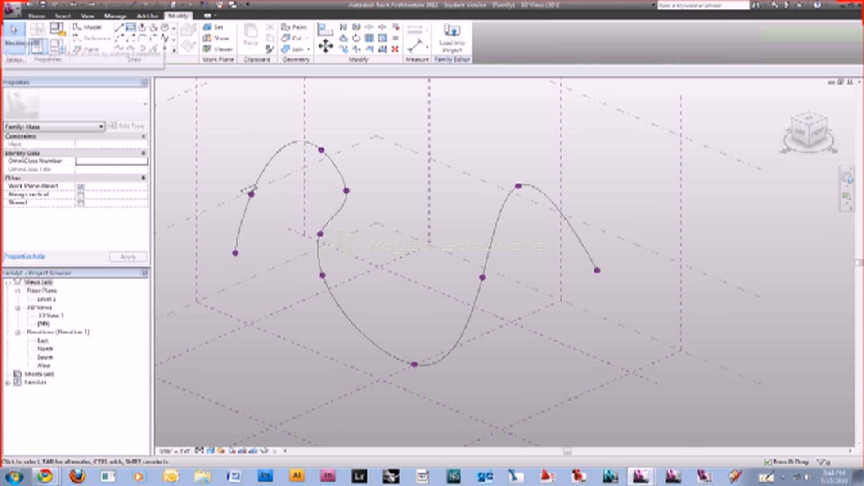
Draw a large model-line rectangle on Level 2, beneath the spline's first bends
click(131, 27)
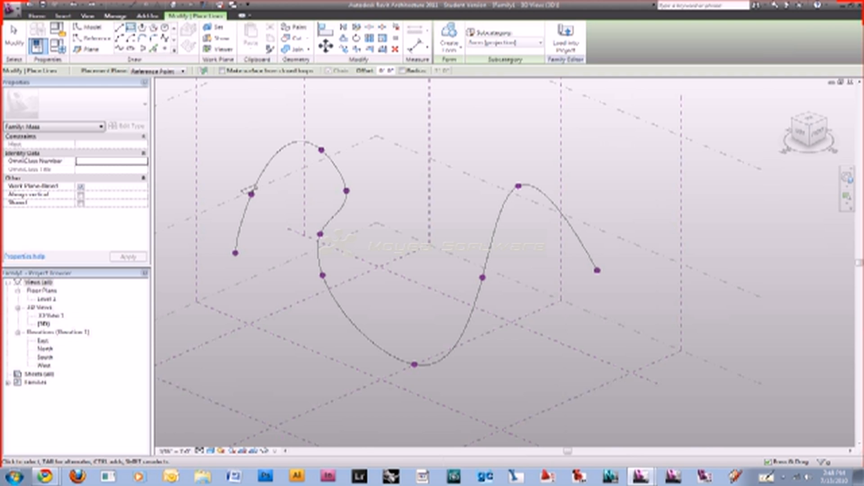
key(Escape)
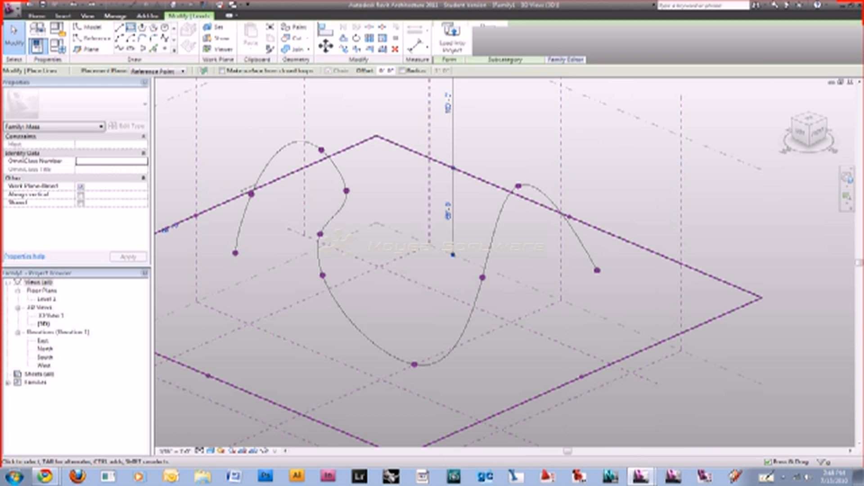
scroll(838, 83, down, 1)
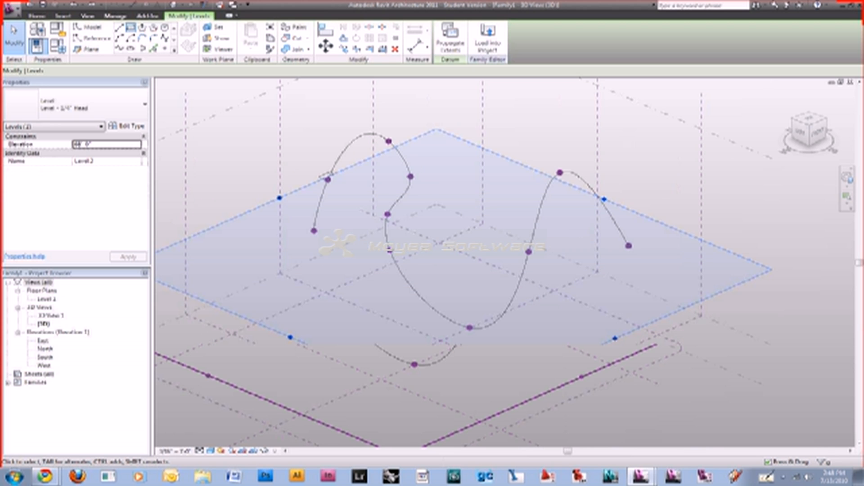
key(l)
key(i)
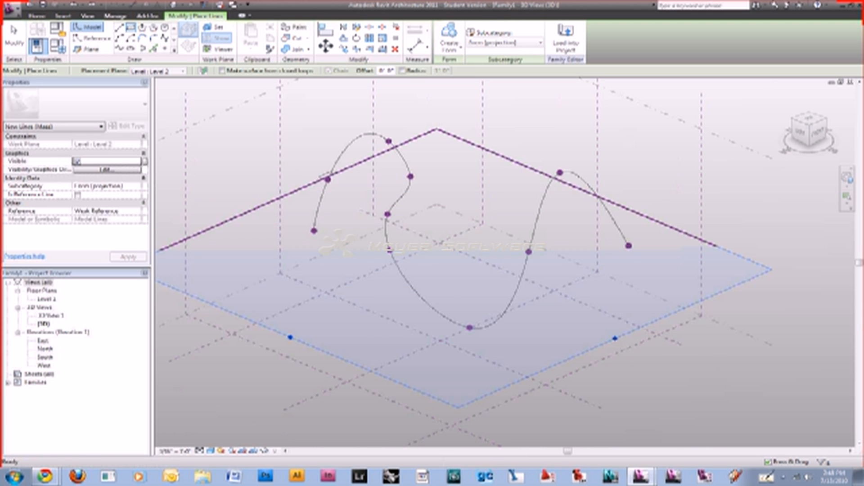
key(Escape)
key(Escape)
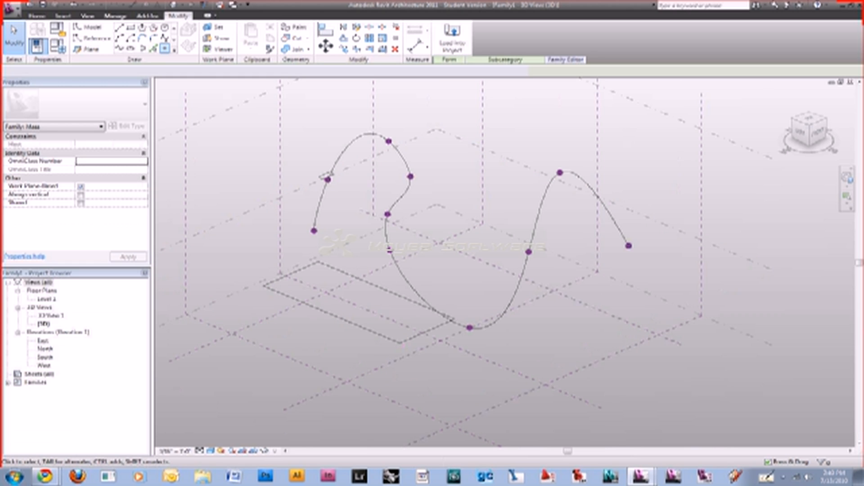
Place a reference point on a long edge of the Level 2 rectangle and slide it close to the corner
click(165, 48)
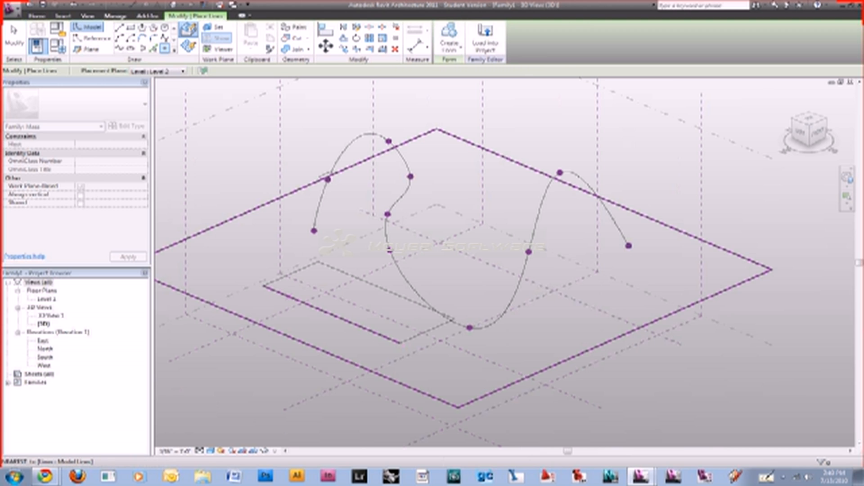
key(Escape)
key(Escape)
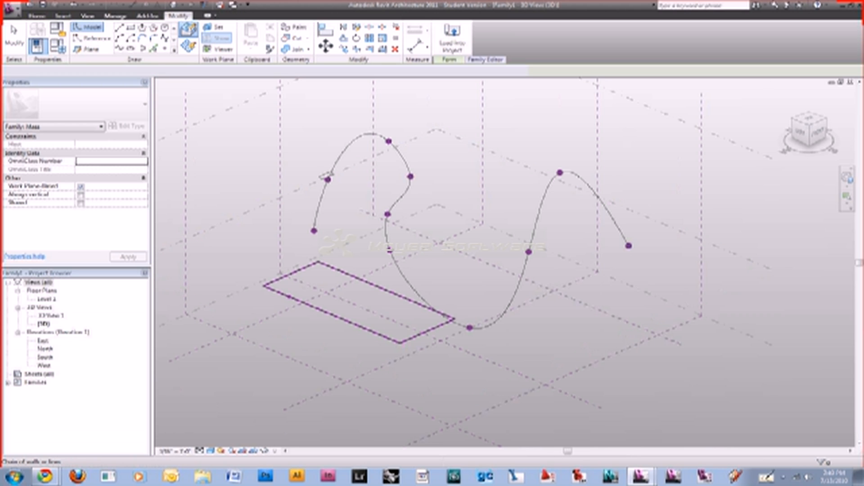
click(289, 297)
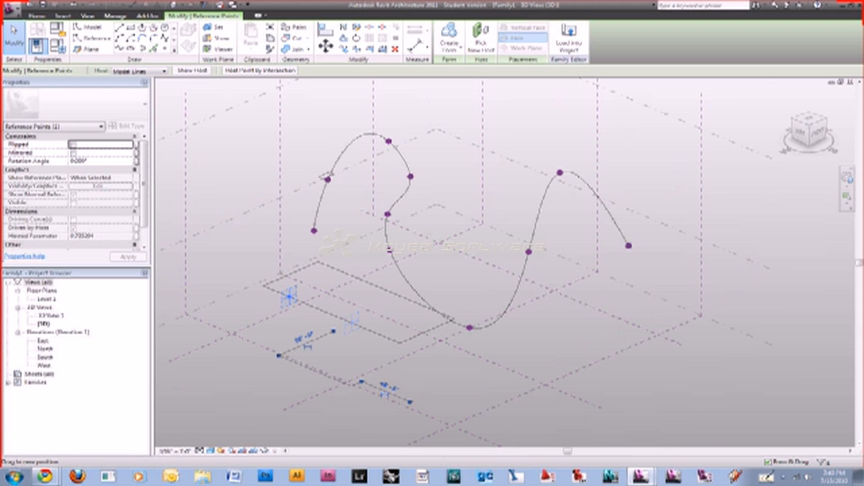
drag(289, 297, 327, 311)
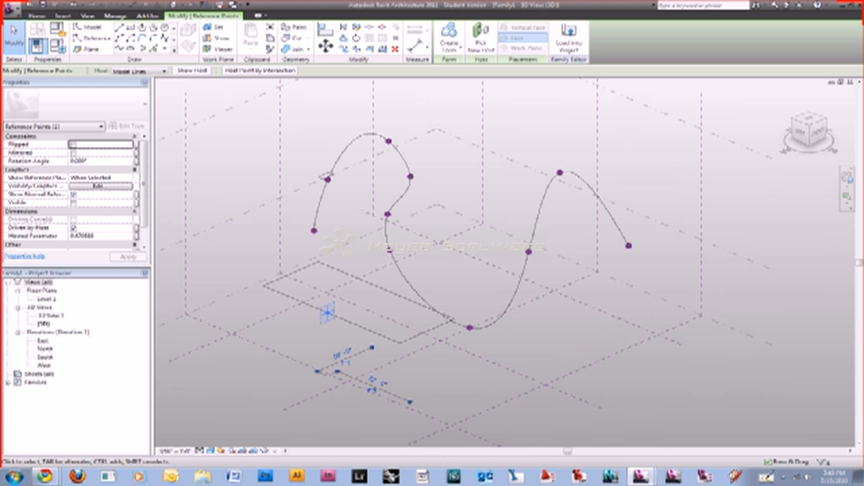
click(480, 43)
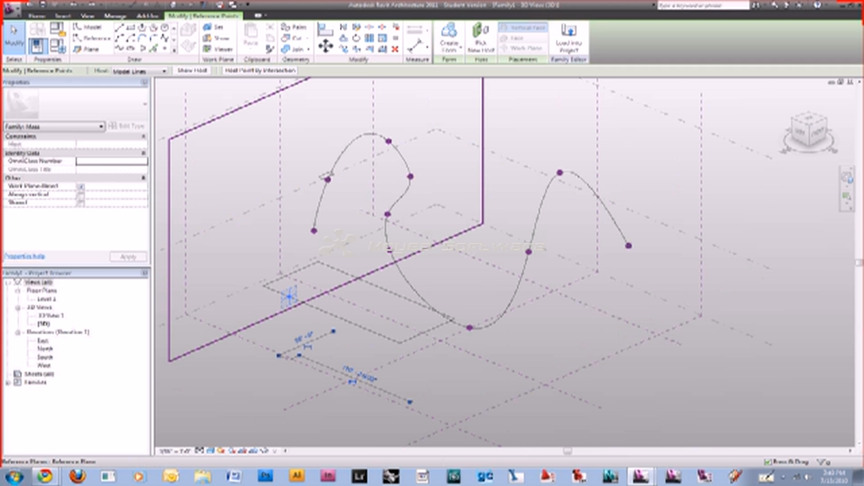
key(Escape)
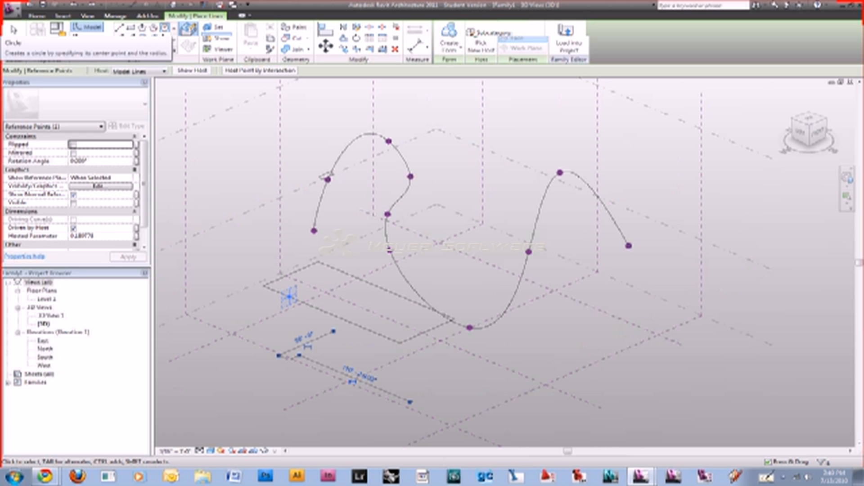
Draw a small model-line circle centred on the rectangle's reference point, on that point's vertical work plane
click(165, 28)
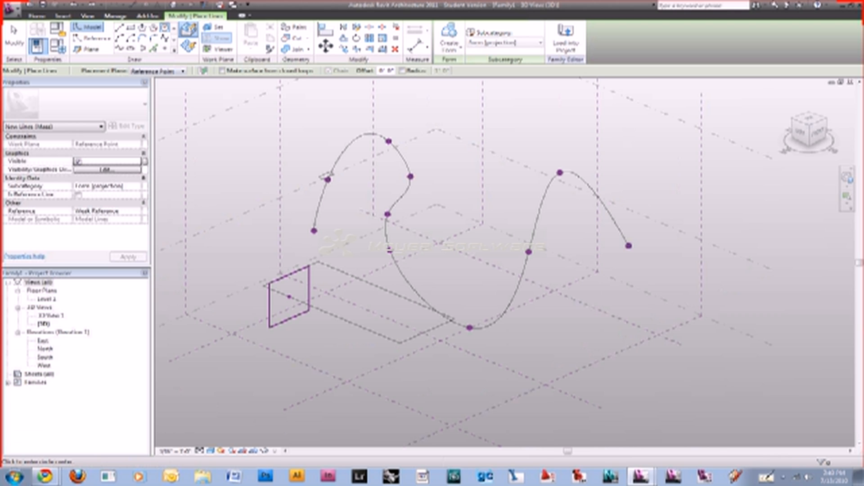
click(289, 297)
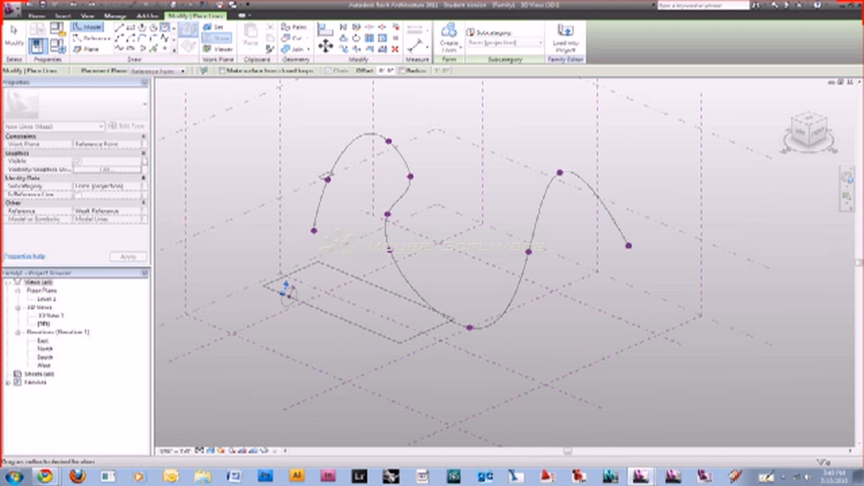
click(286, 289)
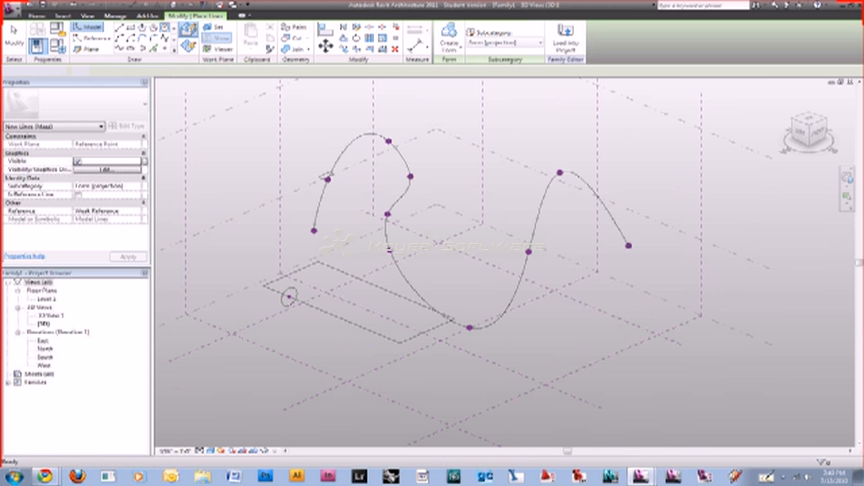
key(Escape)
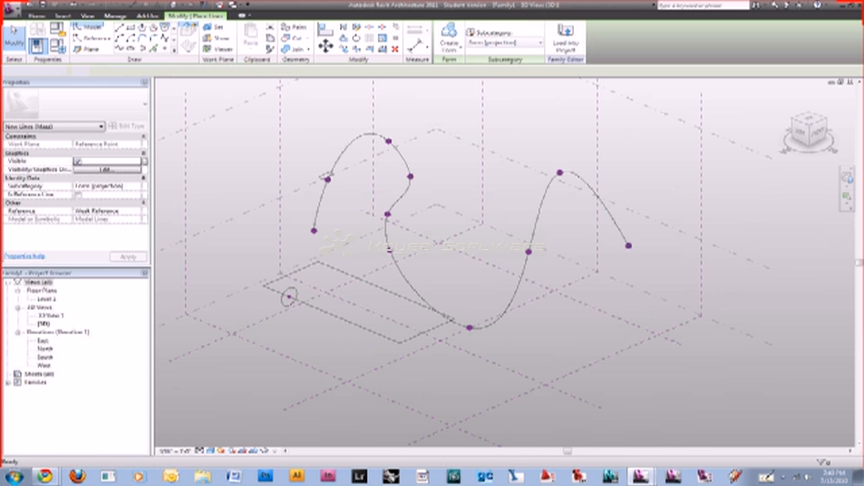
Create a solid form by sweeping the circle around the Level 2 rectangle
click(283, 295)
ctrl+click(444, 316)
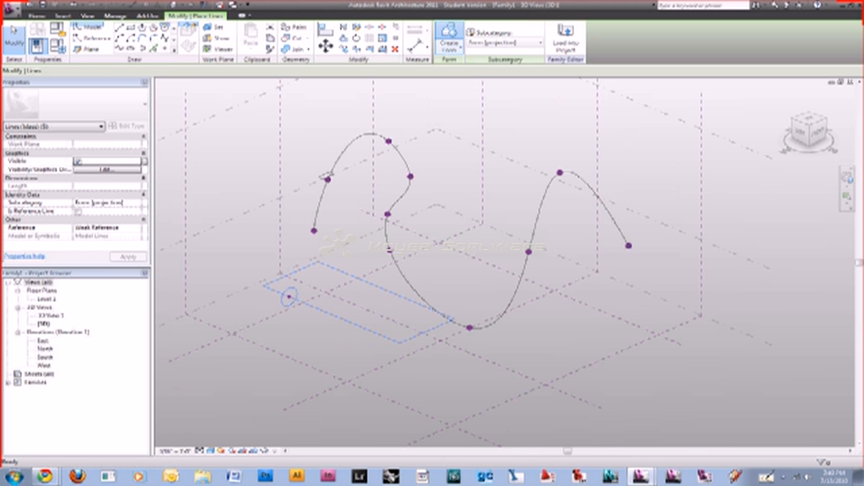
click(449, 41)
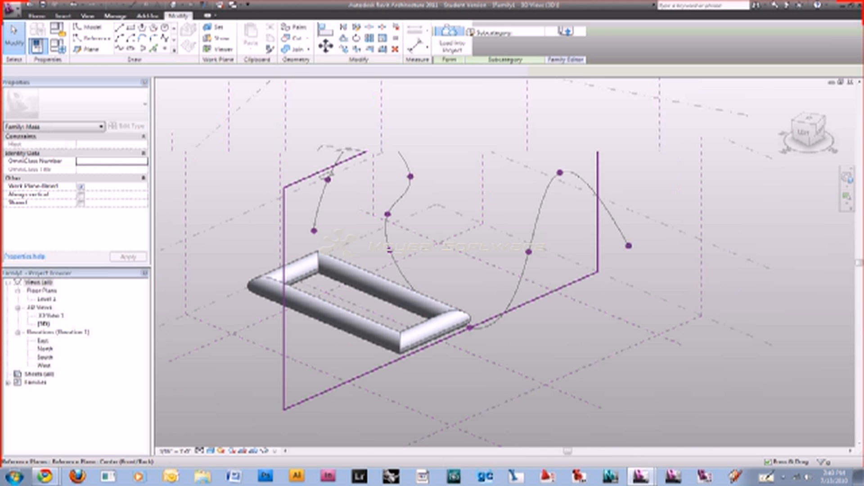
shift+middle_drag(323, 177, 345, 111)
Raise the swept frame by its long front face and pull its lower front edge down to thicken the profile
click(315, 274)
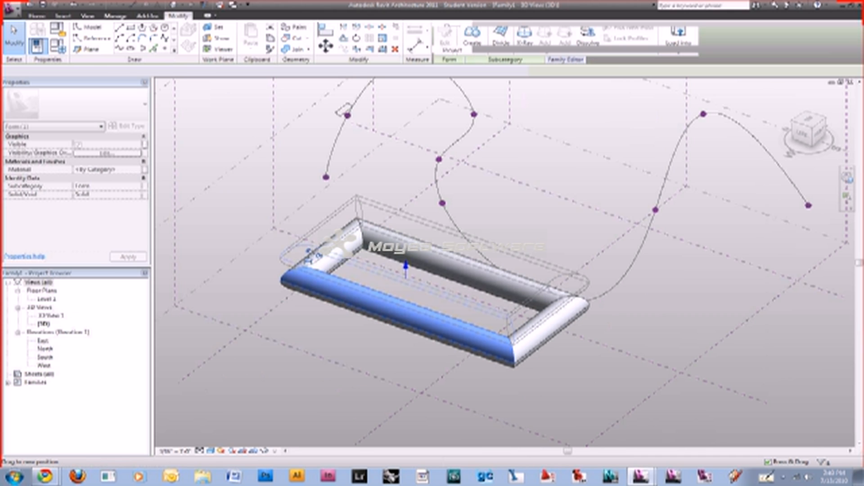
drag(405, 268, 507, 331)
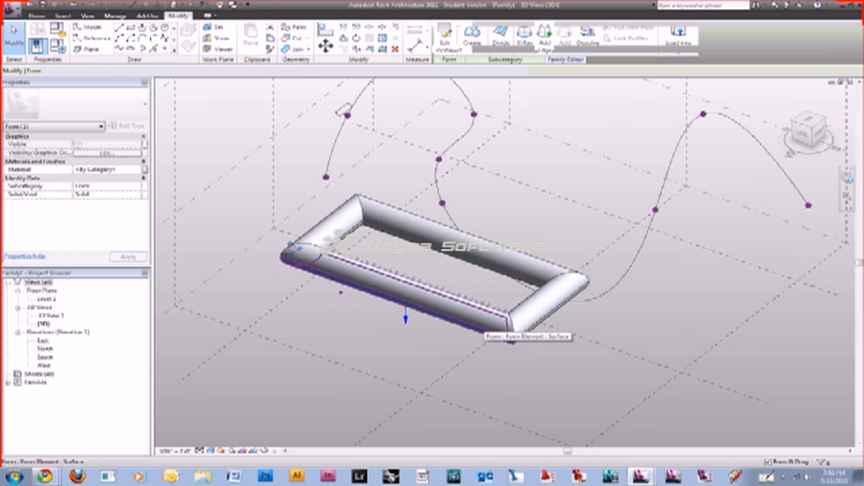
click(511, 338)
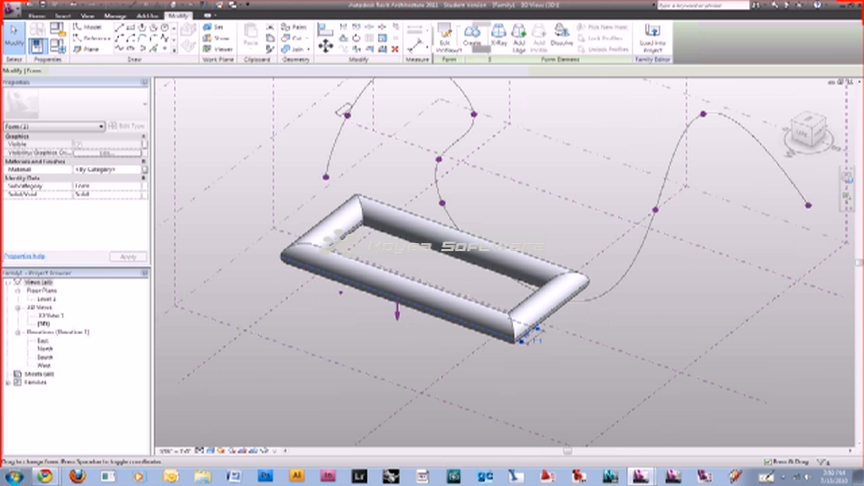
drag(398, 314, 400, 332)
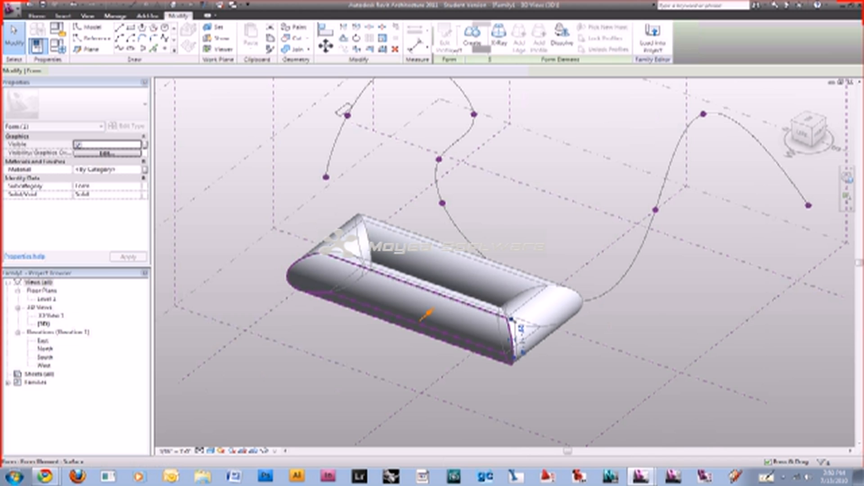
shift+middle_drag(450, 270, 504, 270)
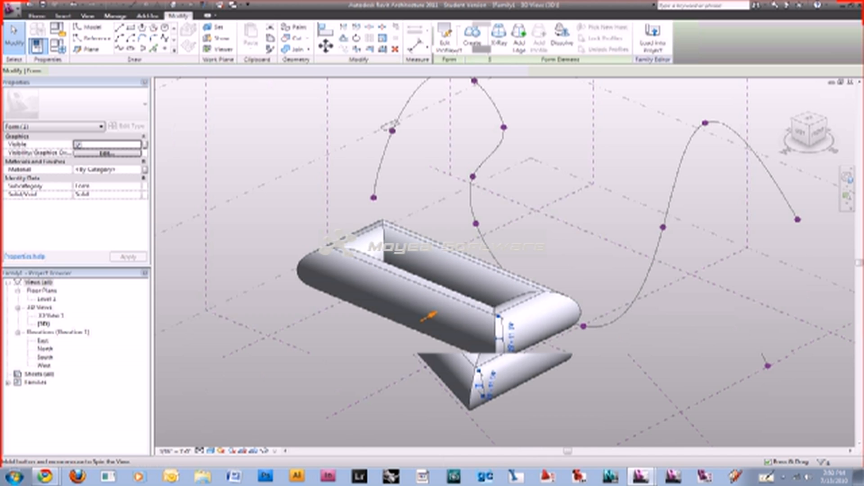
key(Escape)
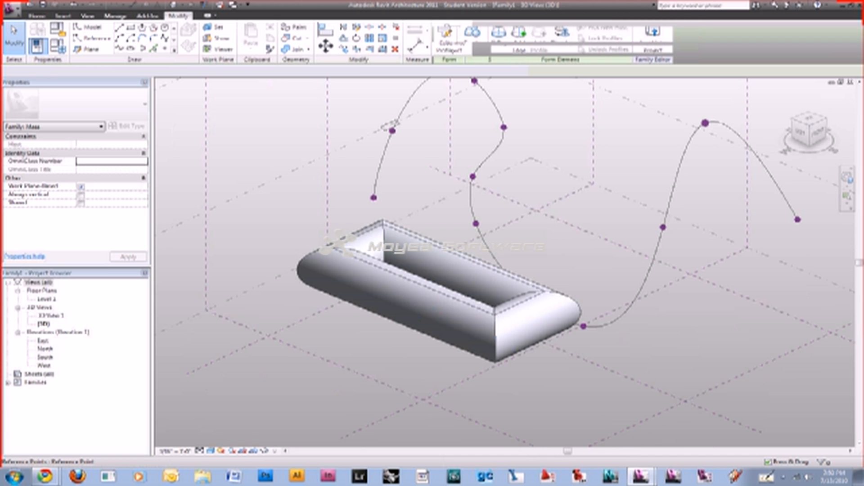
Draw a model-line circle on the work plane of the reference point at the spline's right-hand crest
click(705, 122)
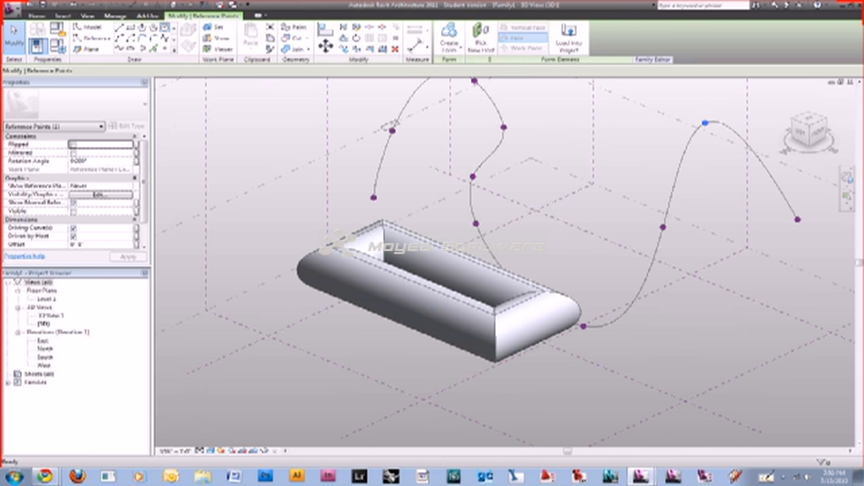
key(l)
key(i)
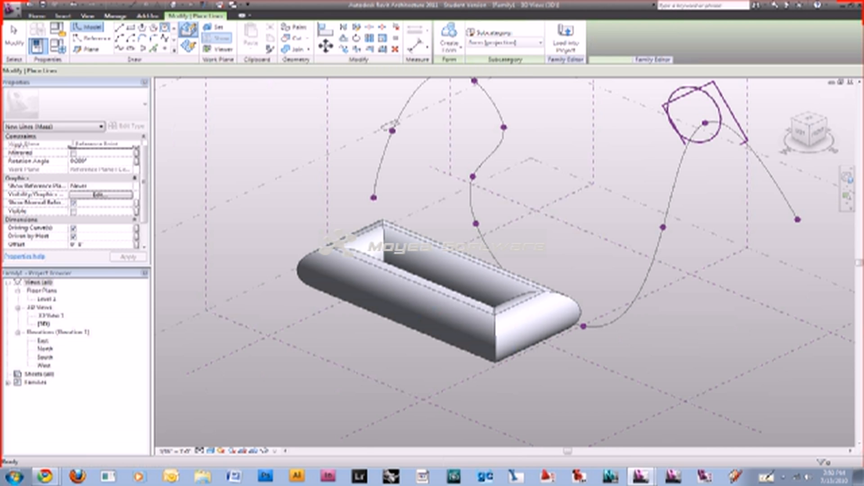
key(Escape)
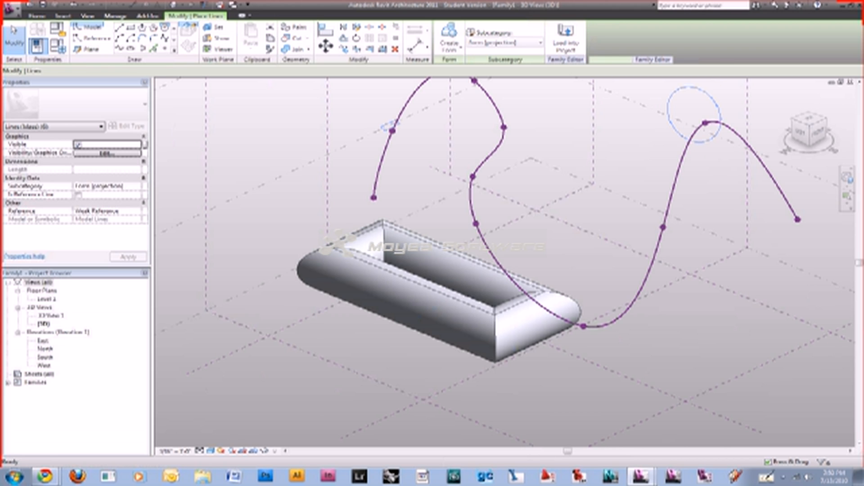
key(Escape)
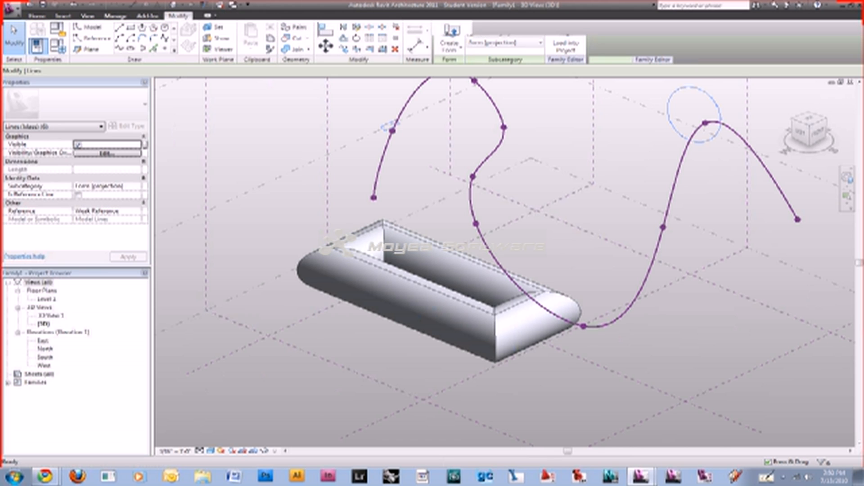
key(Escape)
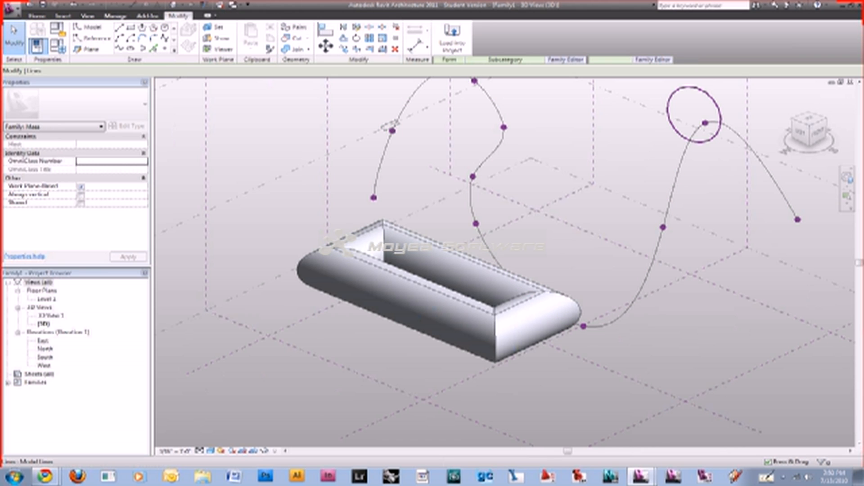
Reduce the circle's size and create a solid form from it, the small profile near the spline's other end, and the spline path
click(693, 112)
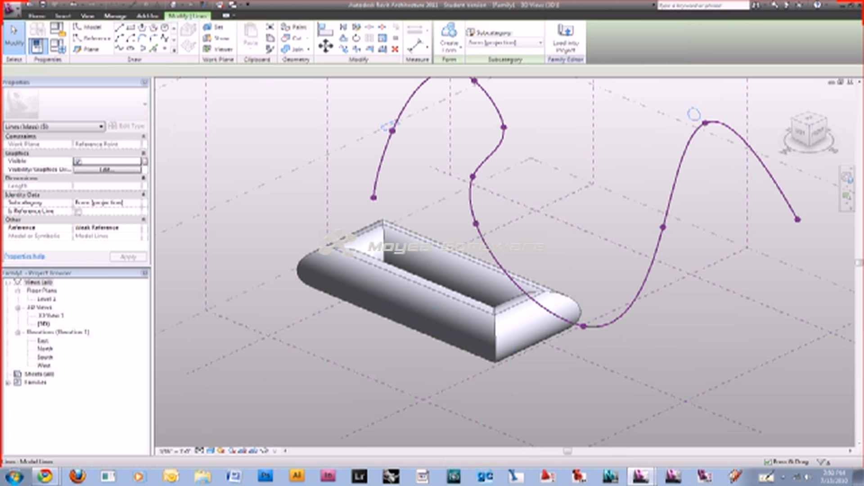
click(449, 38)
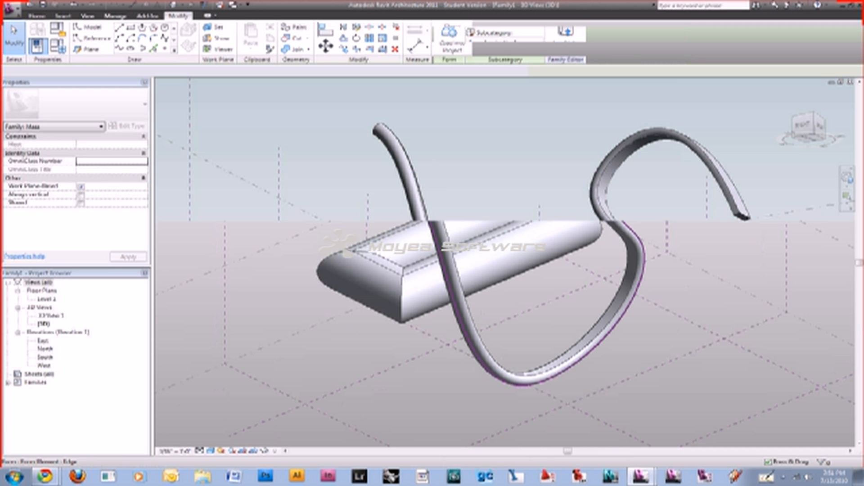
Pull the end face of the swept spline form downward to extend its free end
scroll(731, 219, up, 2)
click(747, 214)
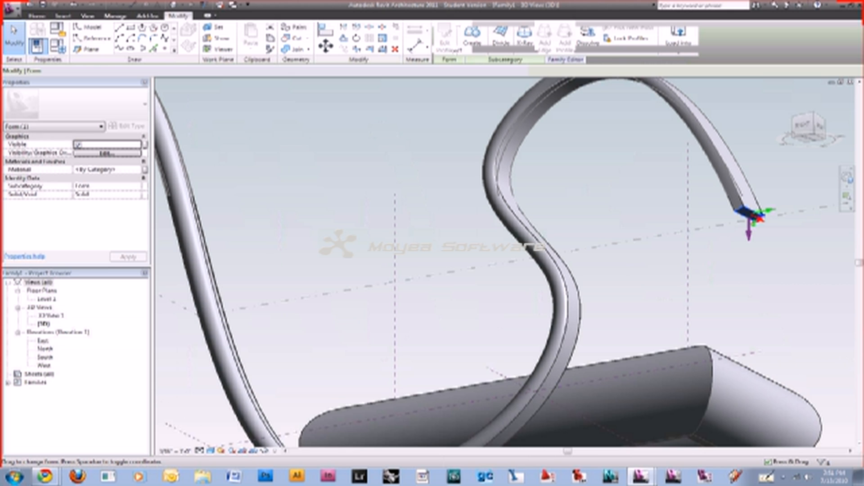
drag(751, 225, 787, 310)
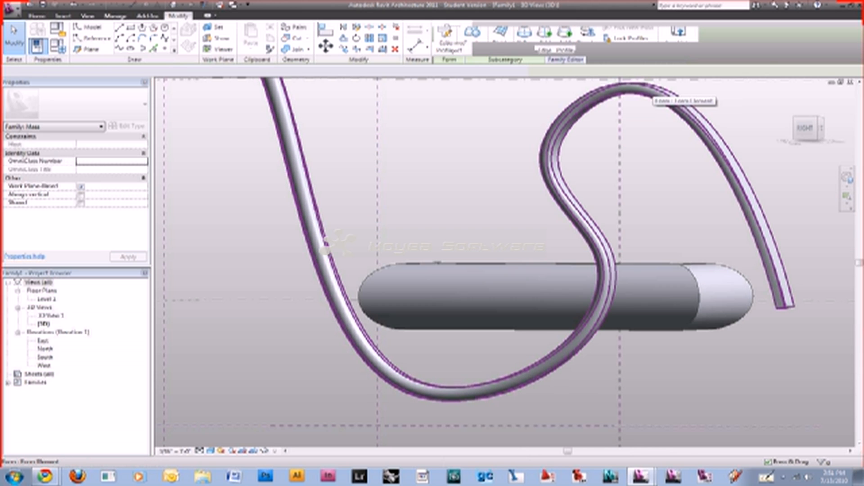
Turn on X-Ray for the swept spline form to expose its path, profiles and control points
click(650, 92)
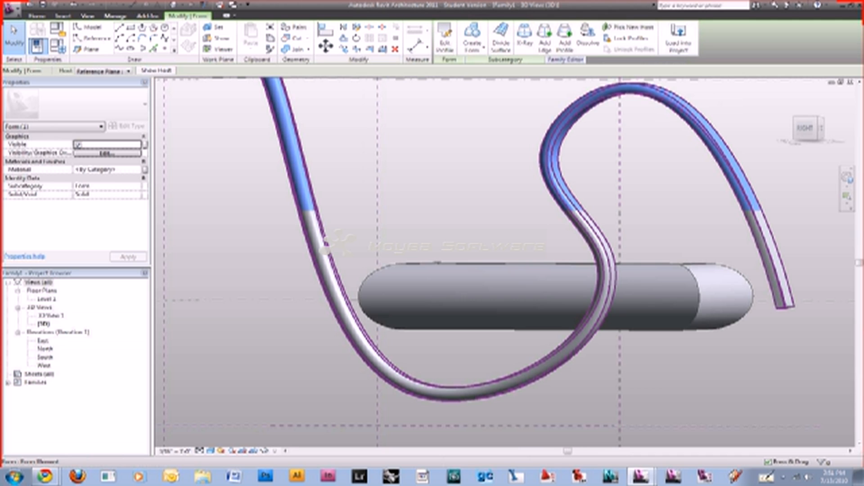
click(524, 36)
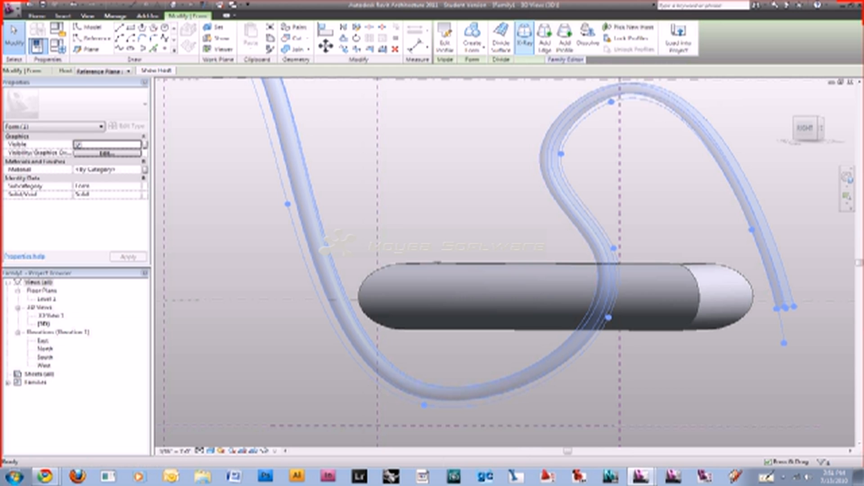
Try reshaping the swept tube by shifting the path point on the upper loop's inner bend sideways toward the loop
shift+middle_drag(504, 243, 504, 270)
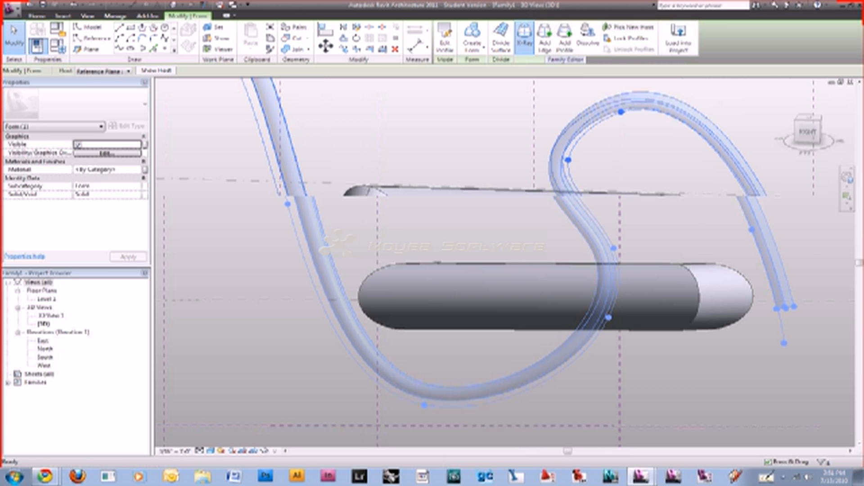
click(569, 160)
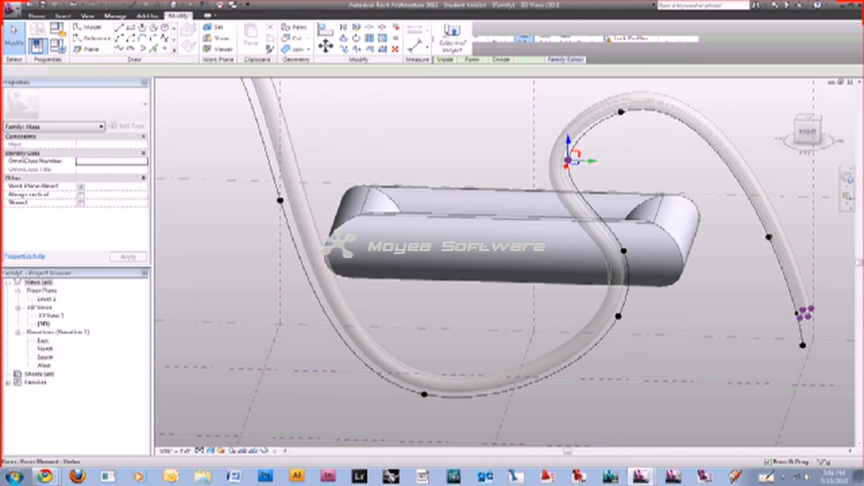
drag(592, 161, 601, 160)
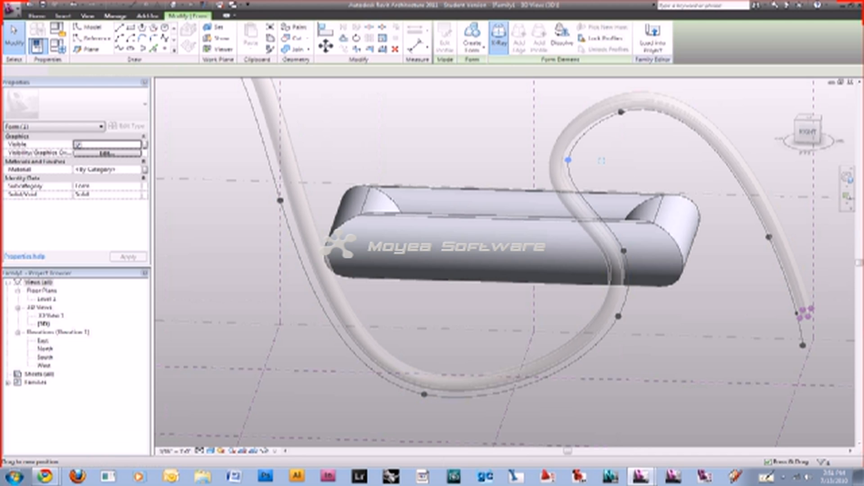
drag(601, 160, 601, 160)
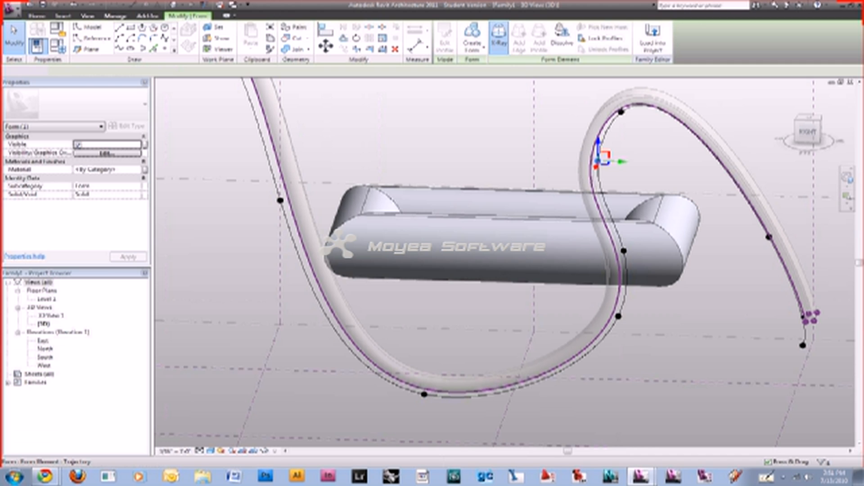
Try raising the lowest point of the tube's path, and undo the path edits
click(769, 236)
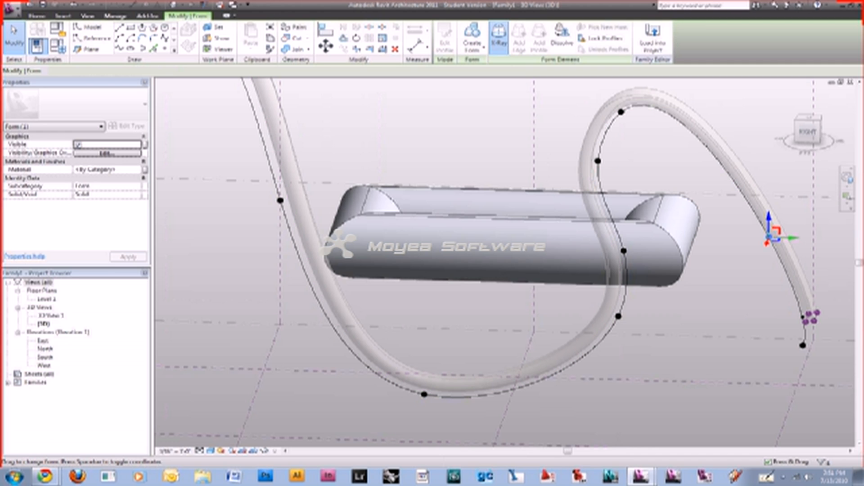
middle_drag(504, 261, 442, 230)
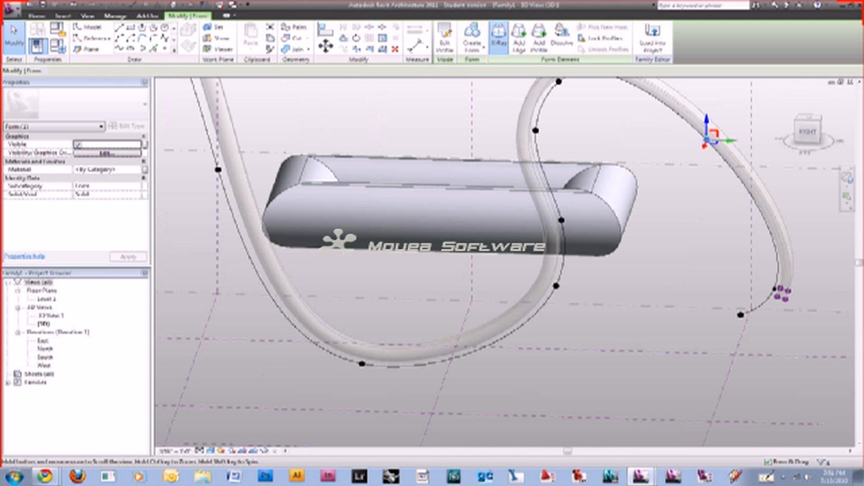
scroll(495, 272, down, 3)
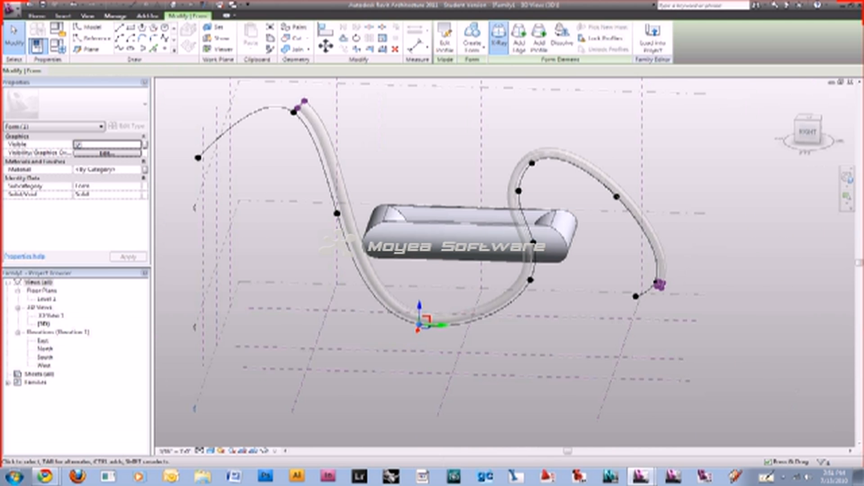
drag(419, 311, 419, 263)
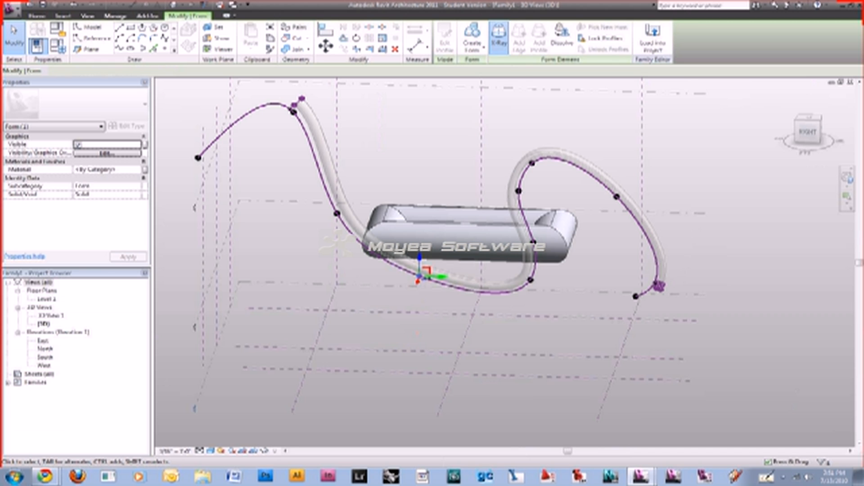
key(ctrl+z)
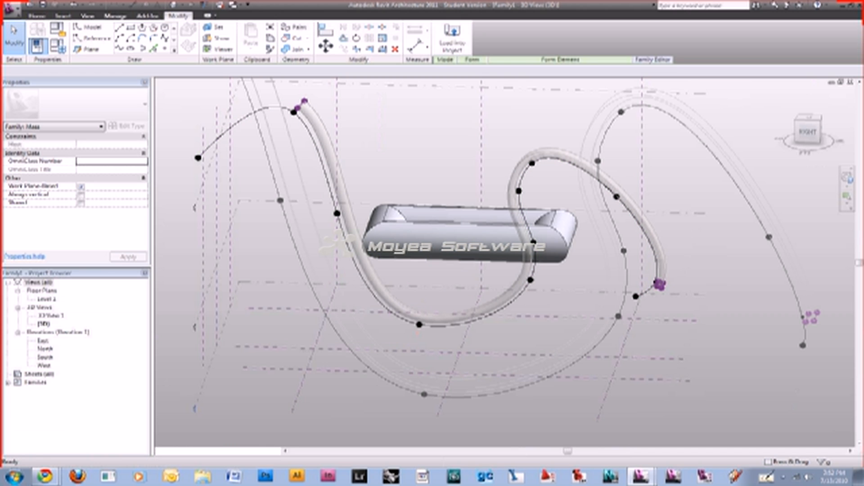
Try reshaping the tube by pulling the upper loop's top path point up and outward and the lower bend point toward the trough
scroll(417, 230, up, 3)
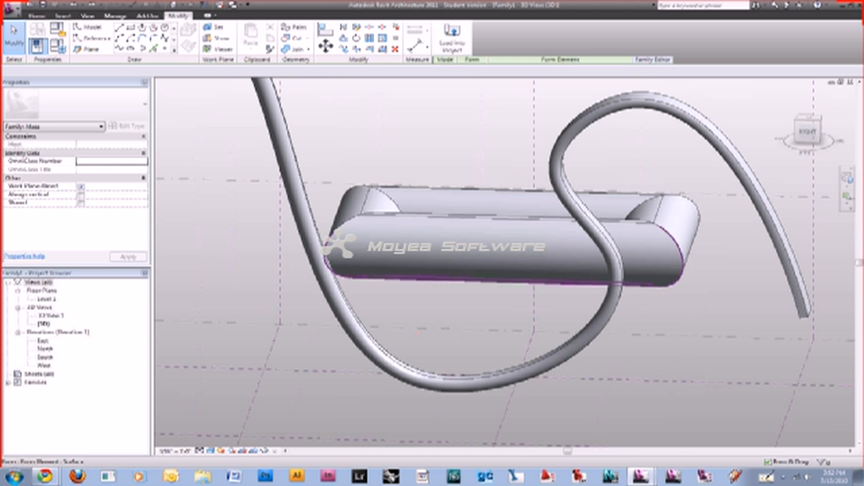
scroll(653, 279, down, 1)
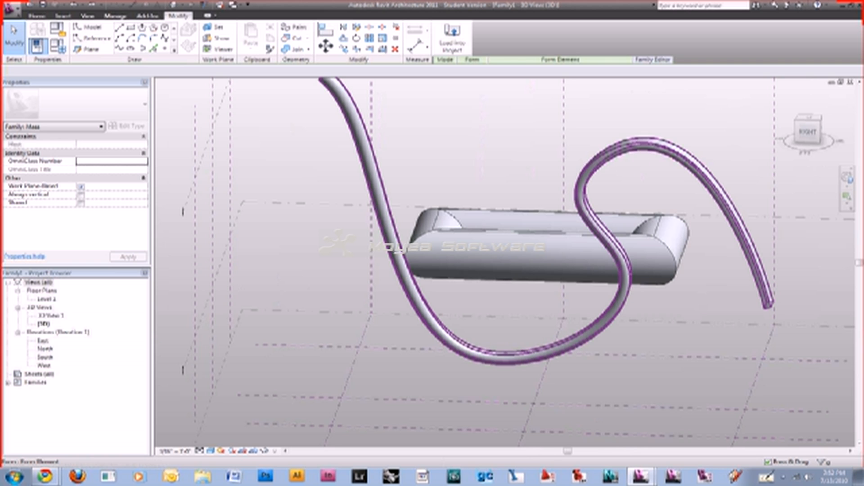
click(639, 147)
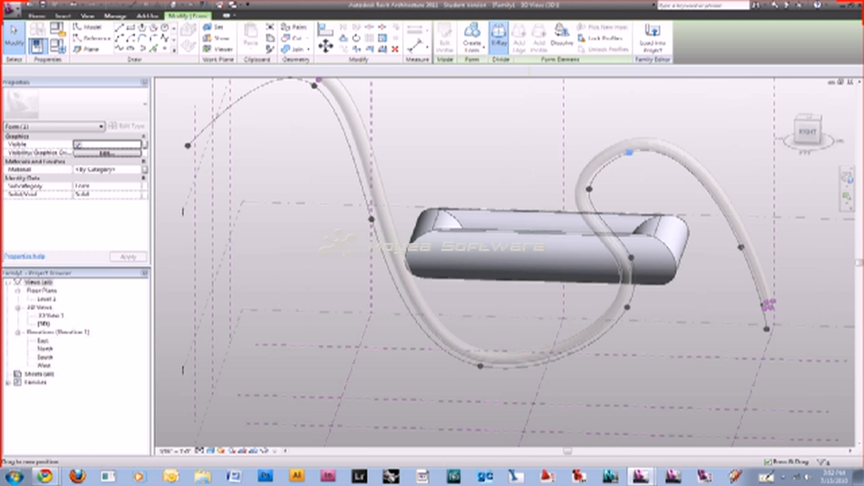
drag(629, 152, 680, 101)
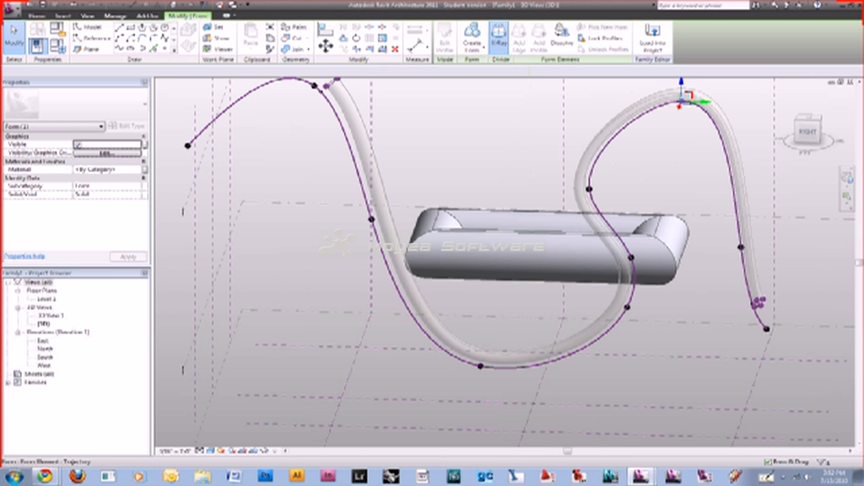
click(626, 307)
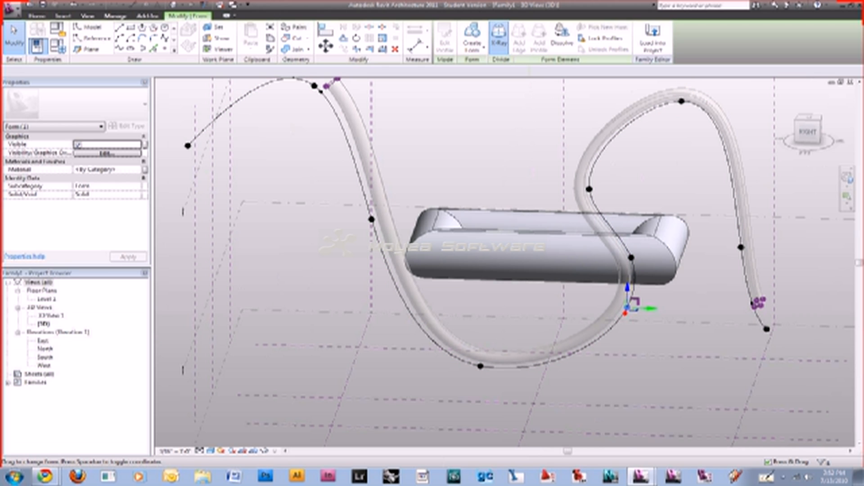
drag(633, 303, 557, 323)
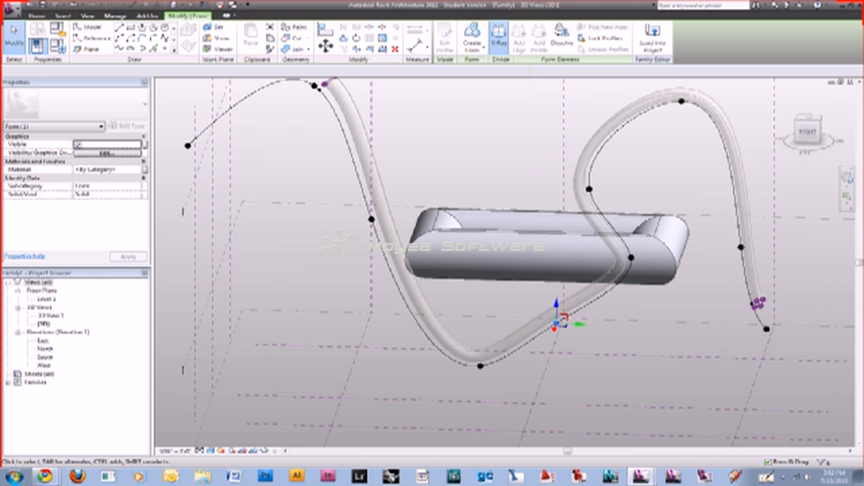
Turn off X-Ray for the tube and revert the form to its open spline path and end profiles
click(499, 39)
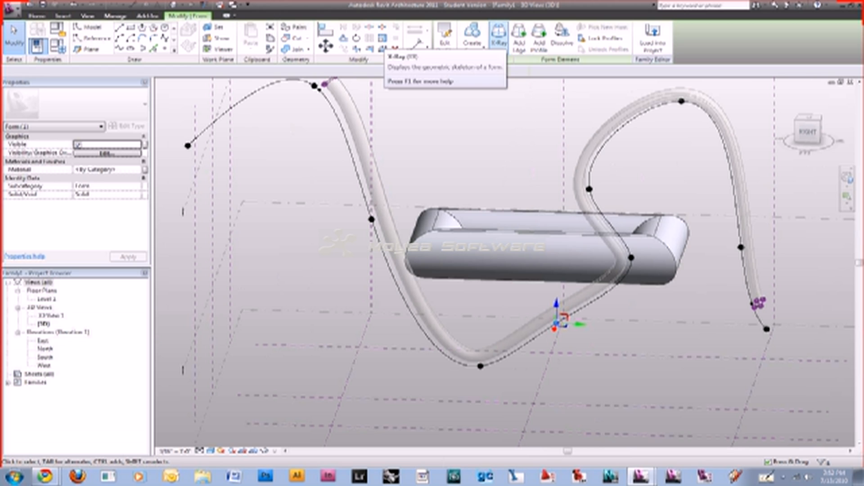
click(498, 38)
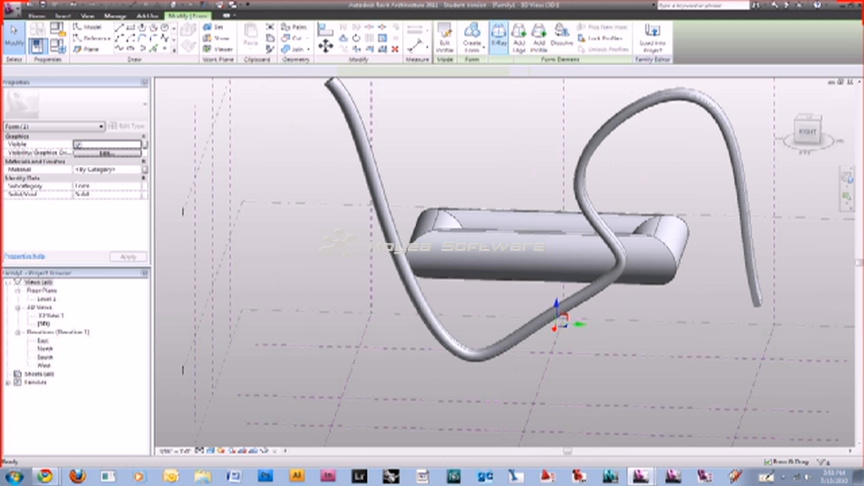
shift+middle_drag(450, 225, 639, 263)
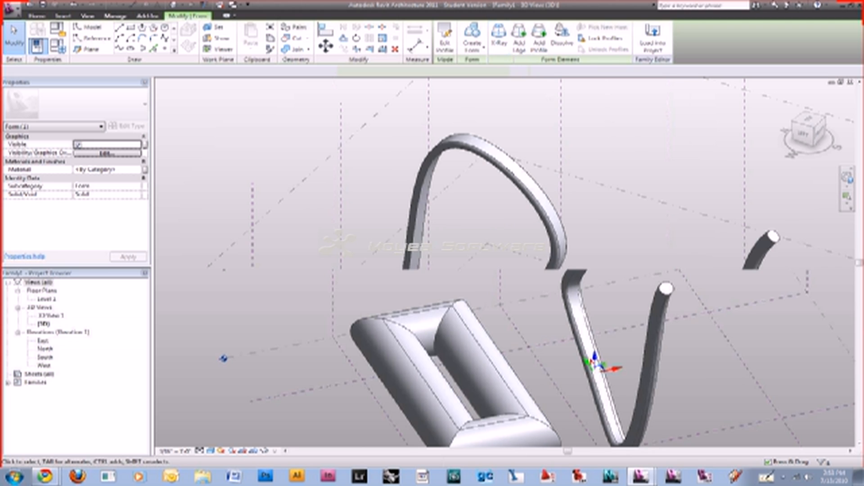
key(Escape)
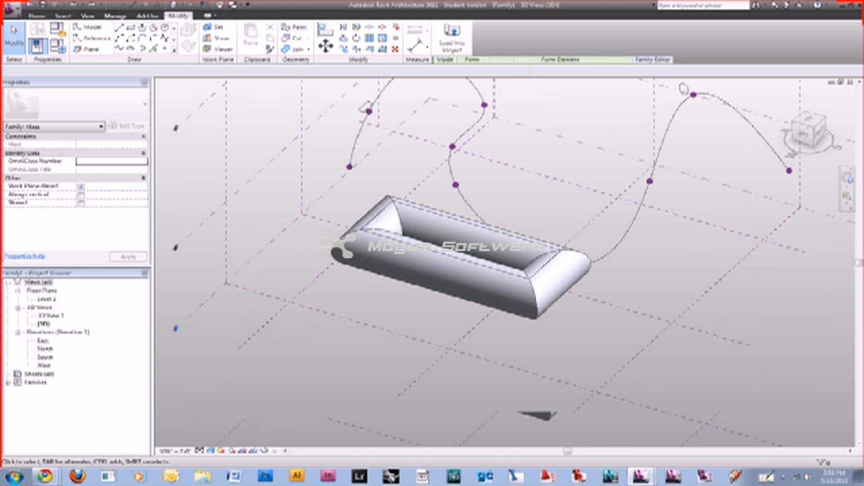
Draw a small rectangular profile on the work plane of the reference point near the top of the path's loop
middle_drag(365, 108, 401, 183)
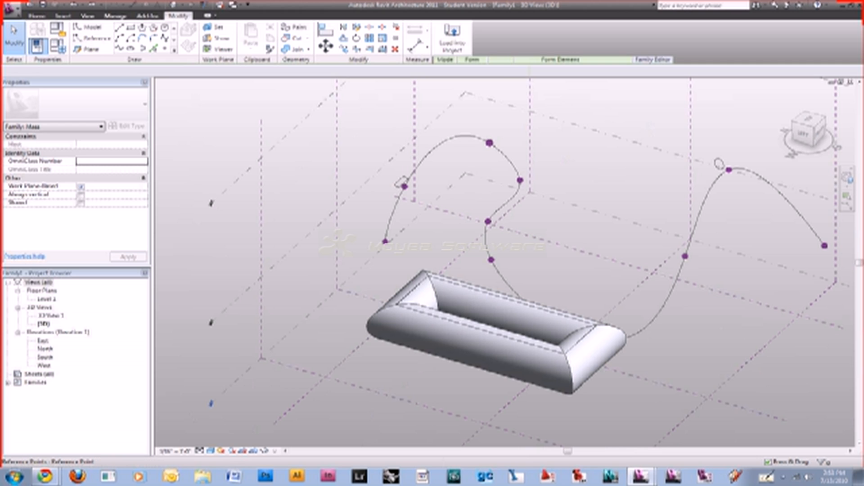
click(490, 142)
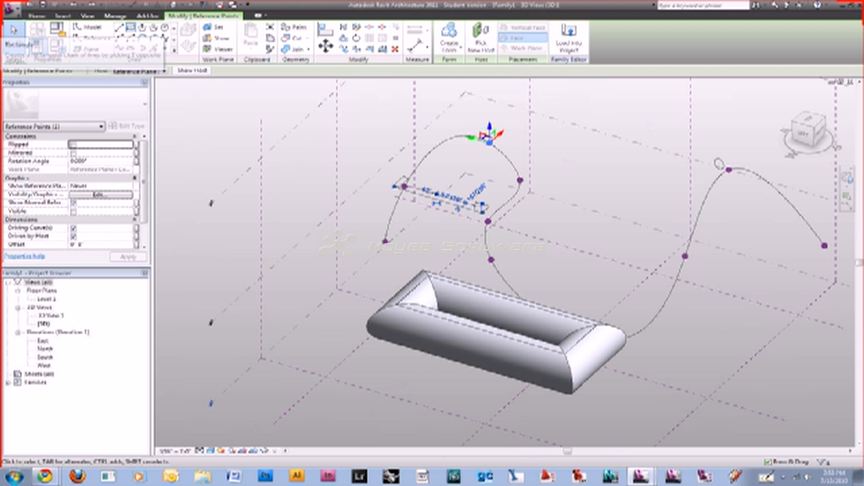
click(131, 27)
click(489, 143)
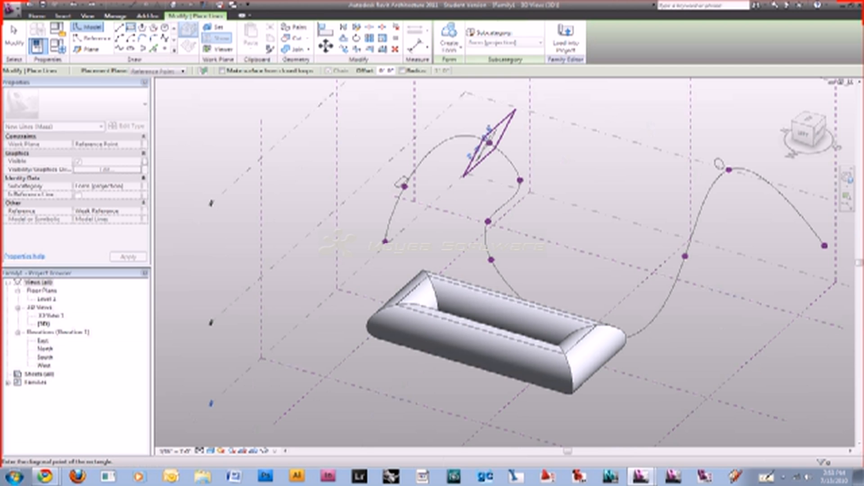
scroll(489, 132, up, 5)
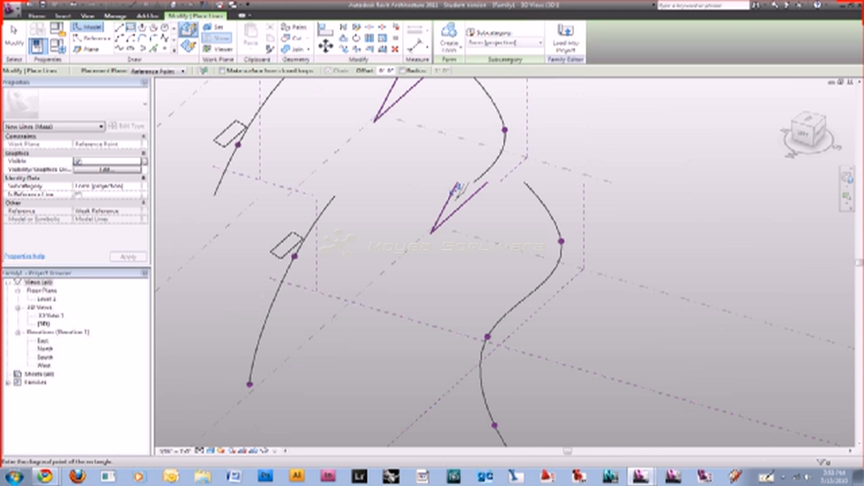
key(Escape)
key(Escape)
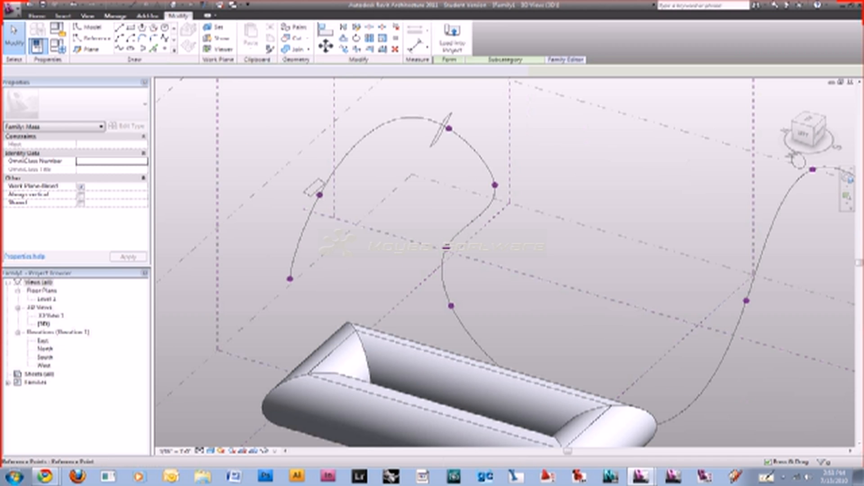
Draw a small circumscribed polygon profile on the reference point below the circular profile, on the path's rising side
click(494, 184)
click(746, 300)
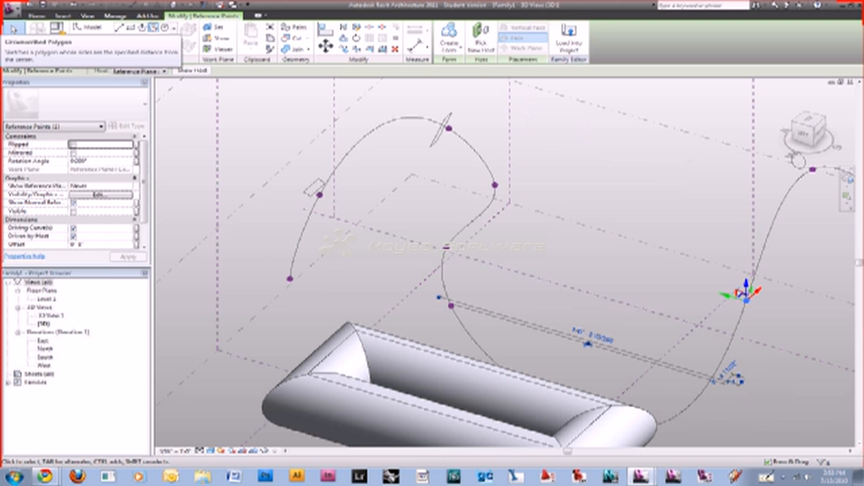
click(153, 27)
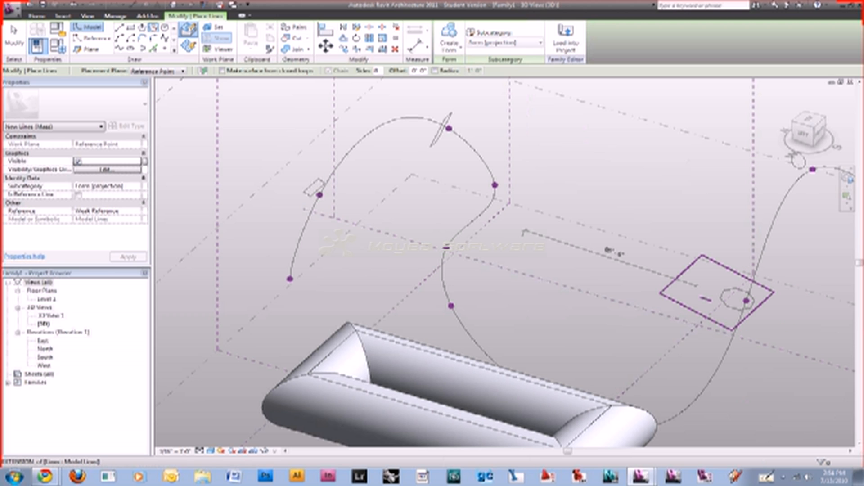
key(Escape)
key(Escape)
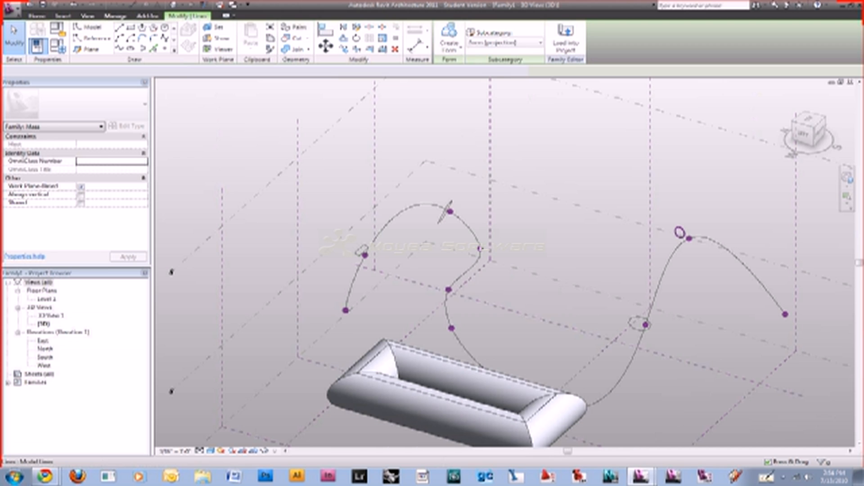
Create a swept-blend form from the four profiles and the spline path, and view it from all sides
click(446, 210)
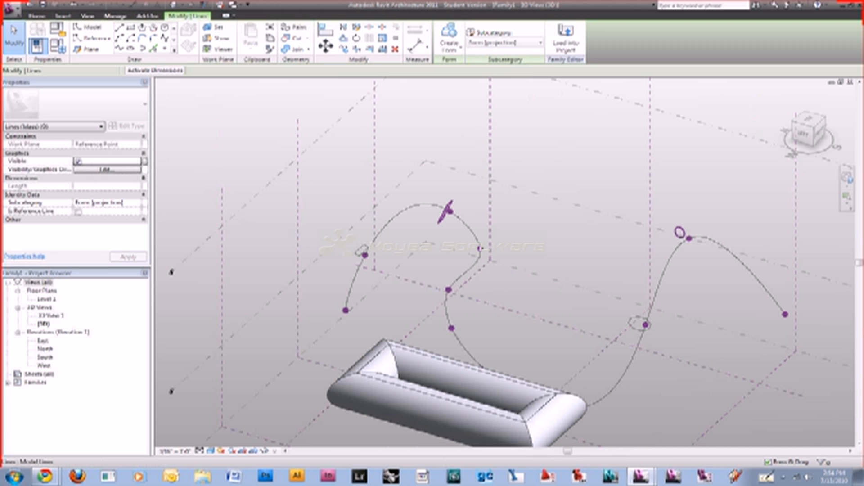
click(448, 210)
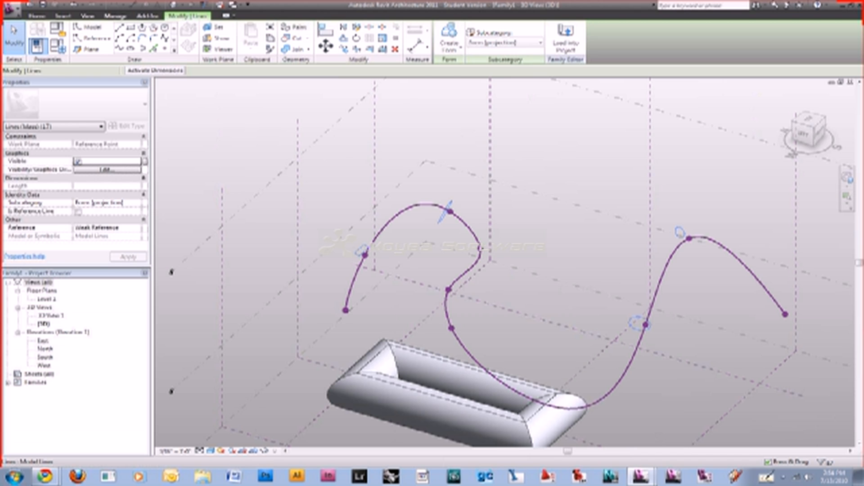
ctrl+click(448, 211)
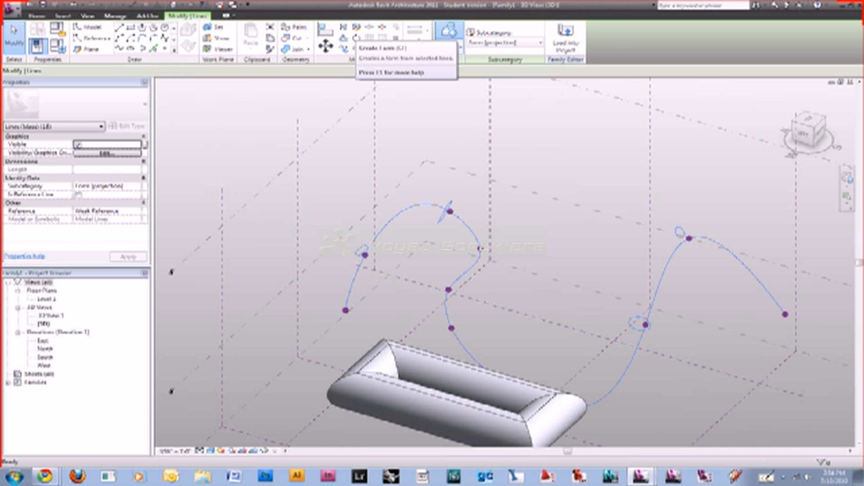
click(449, 30)
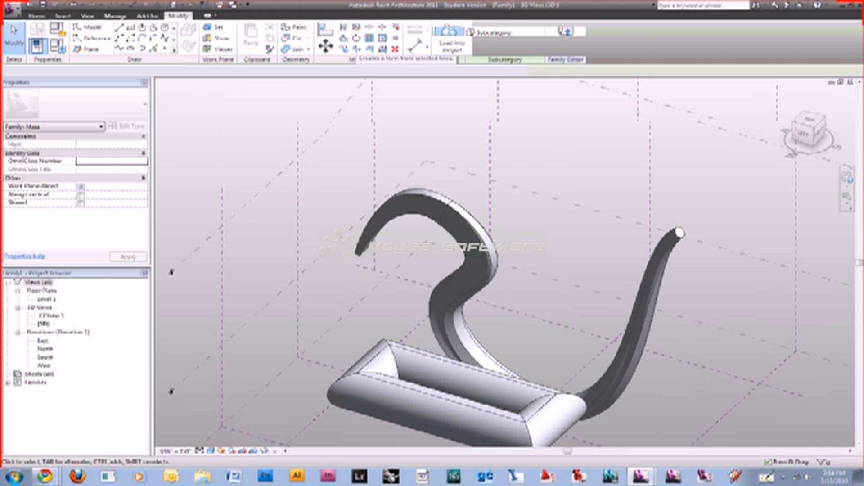
shift+middle_drag(504, 261, 531, 258)
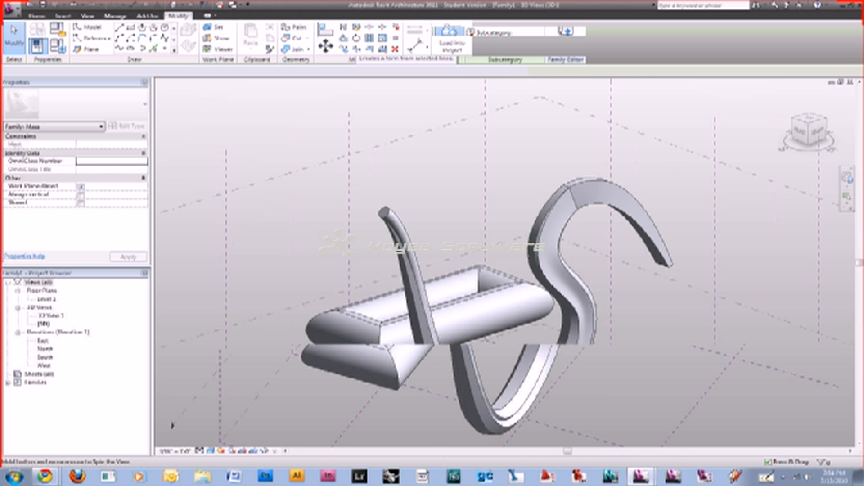
shift+middle_drag(504, 261, 405, 266)
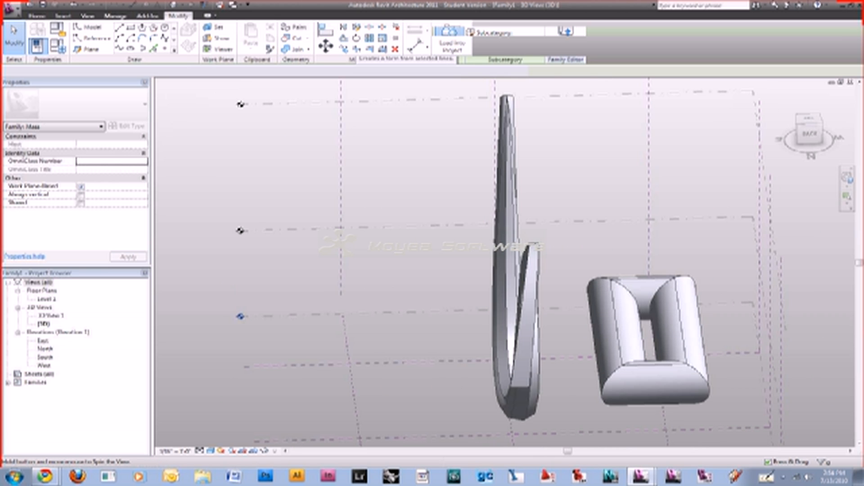
shift+middle_drag(504, 261, 405, 288)
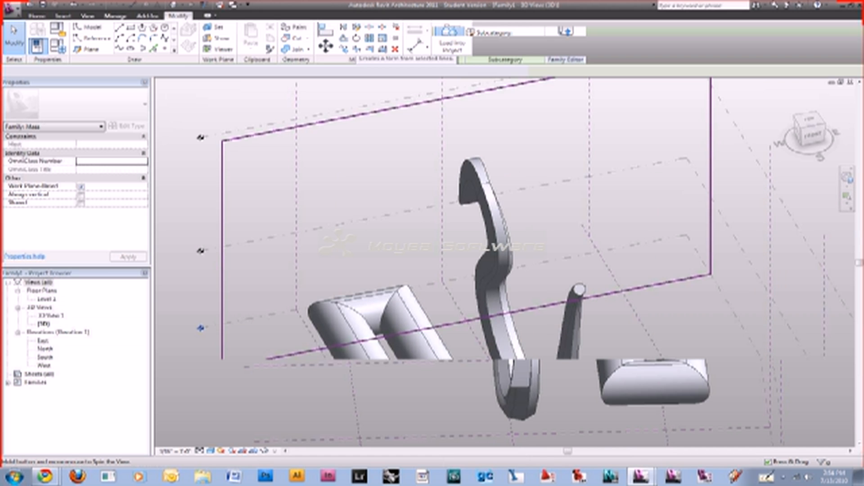
shift+middle_drag(405, 288, 495, 279)
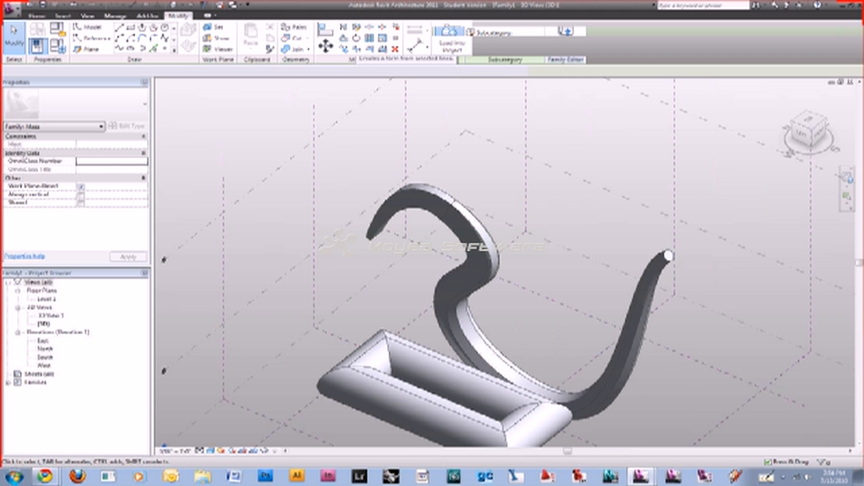
Delete the swept-blend form and the hollow rectangular form beside it, leaving only the reference planes and levels
shift+middle_drag(495, 270, 508, 270)
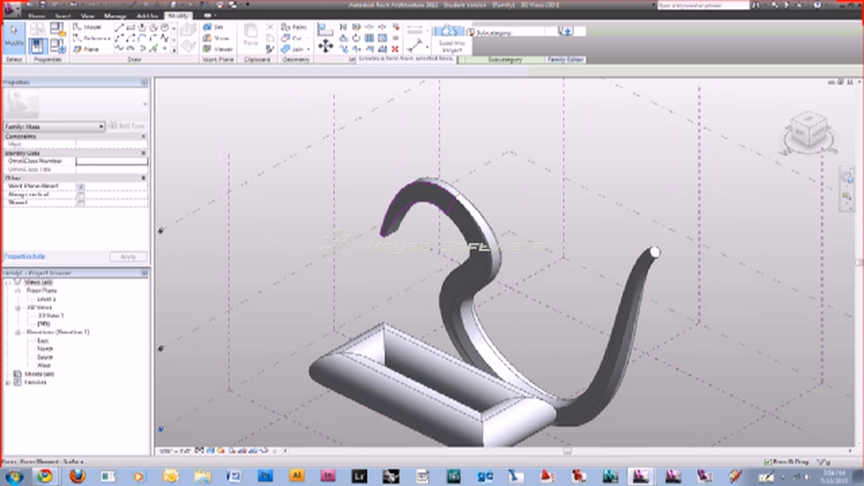
click(412, 200)
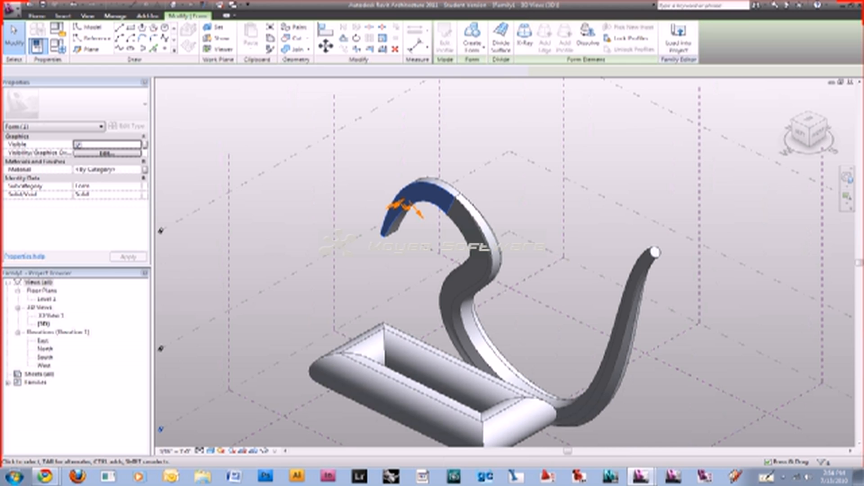
key(Delete)
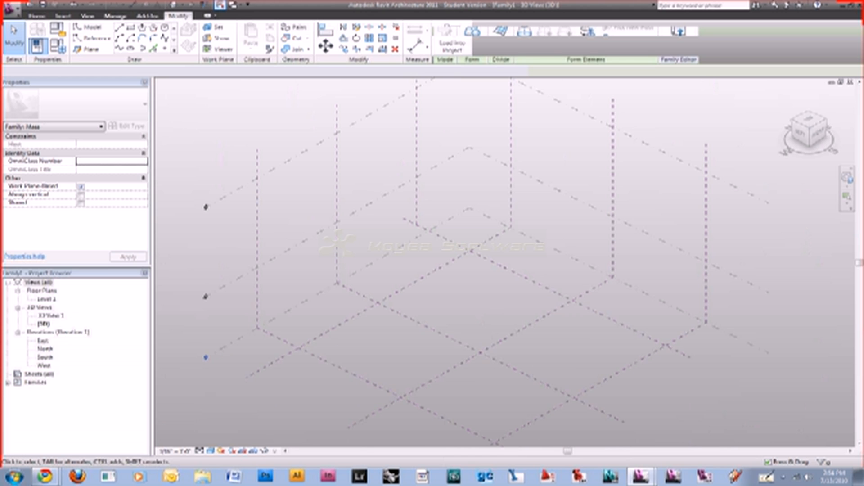
Draw a closed, irregular five-sided profile with model lines on a vertical reference plane
key(l)
key(i)
key(Escape)
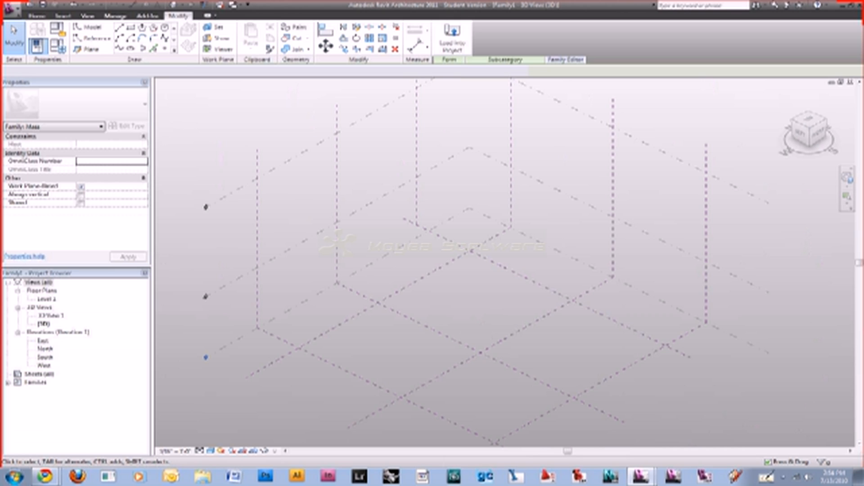
key(l)
key(i)
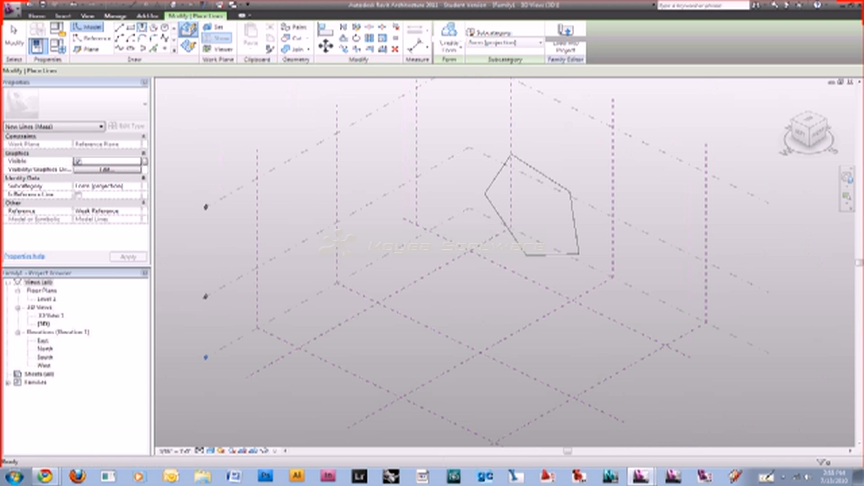
key(Escape)
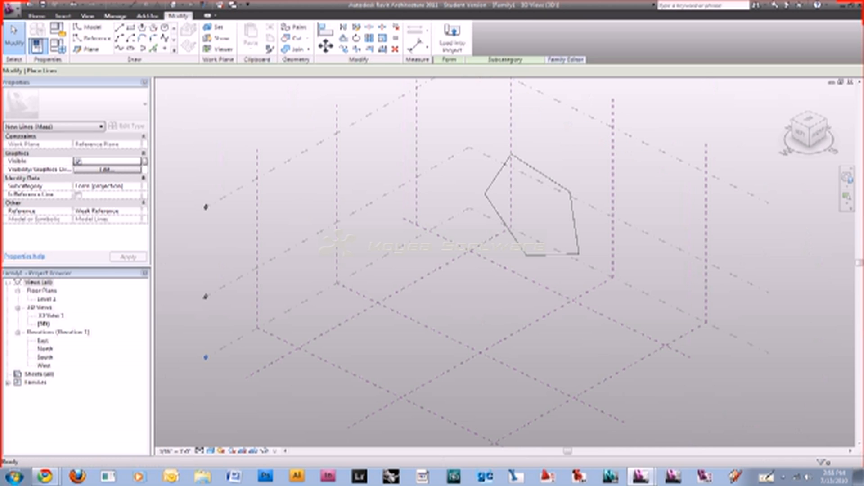
Create a solid form from the whole five-sided profile and pull one end face outward to lengthen the prism
key(Tab)
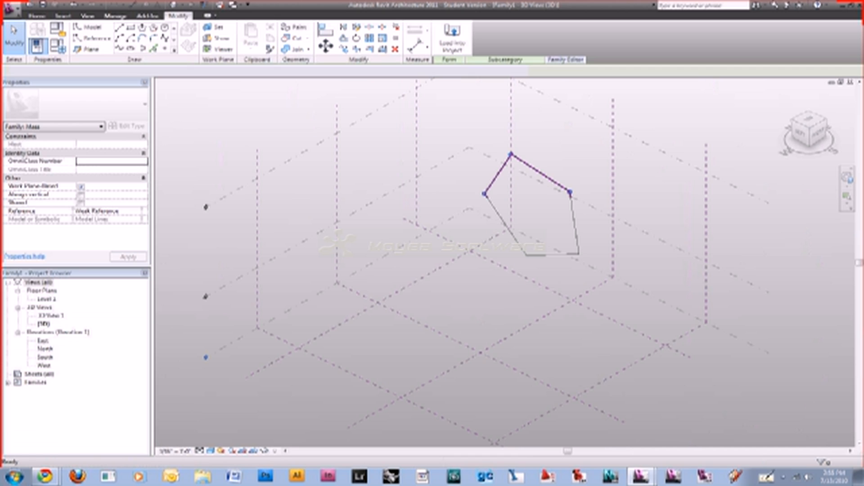
click(540, 173)
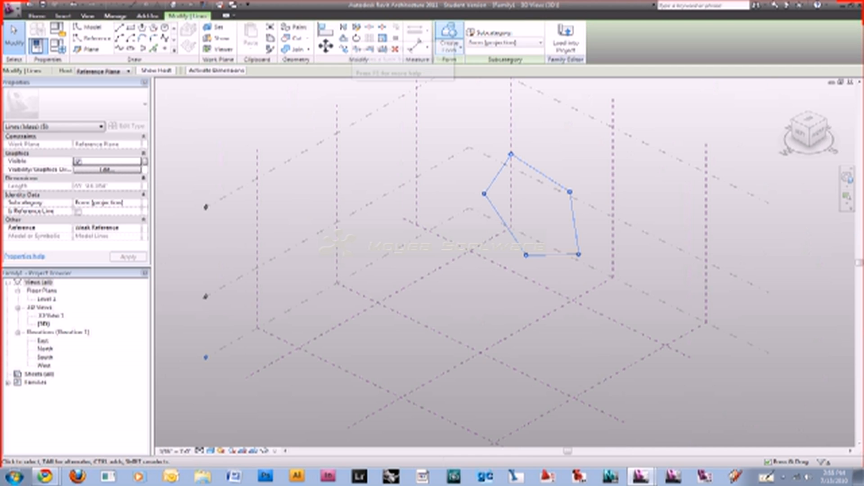
click(448, 31)
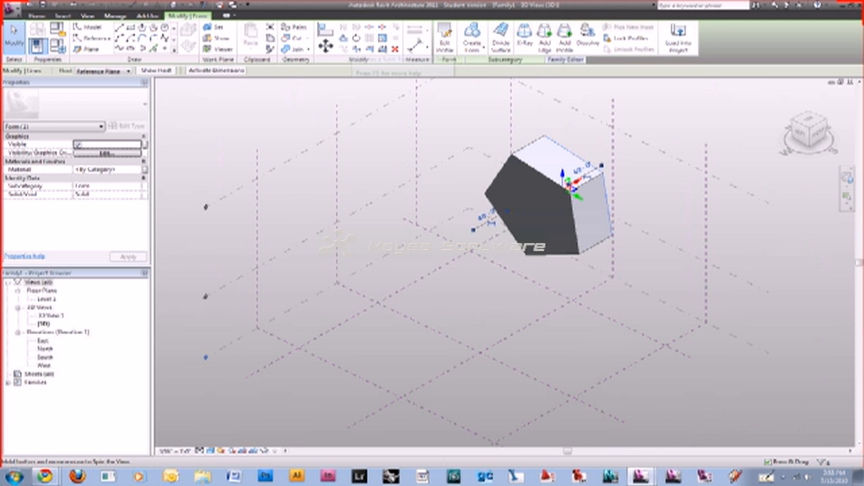
shift+middle_drag(482, 323, 405, 323)
drag(581, 191, 255, 183)
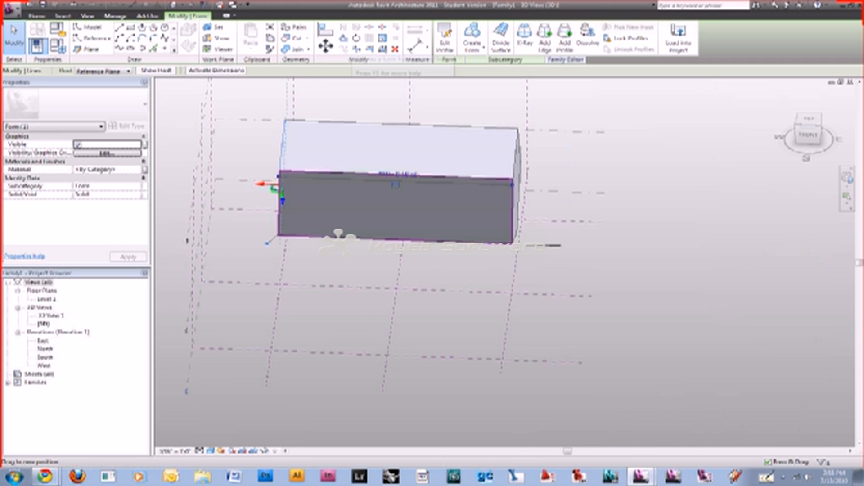
shift+middle_drag(256, 184, 258, 182)
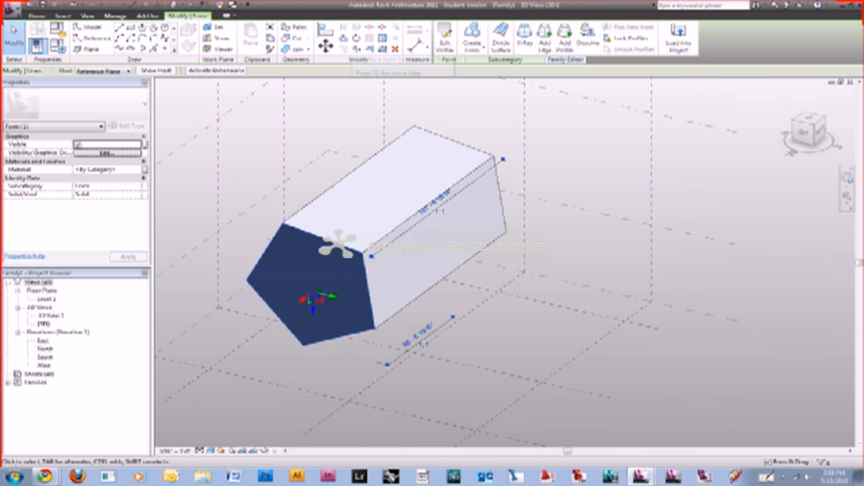
Scale the five-sided end face graphically from its upper corner, using its upper edge as reference and 100 as the new length
click(357, 38)
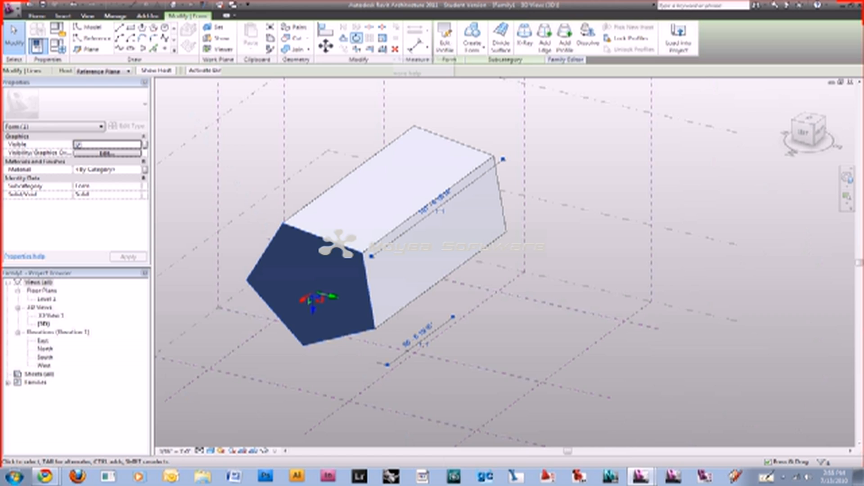
click(382, 38)
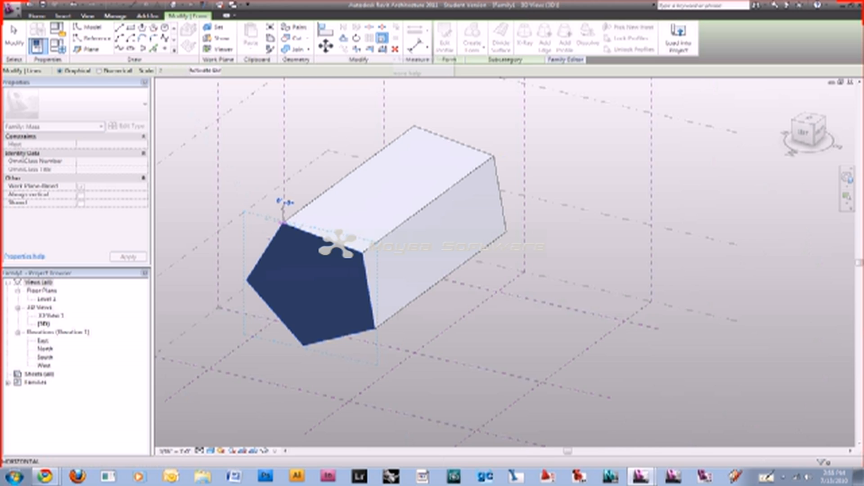
click(284, 221)
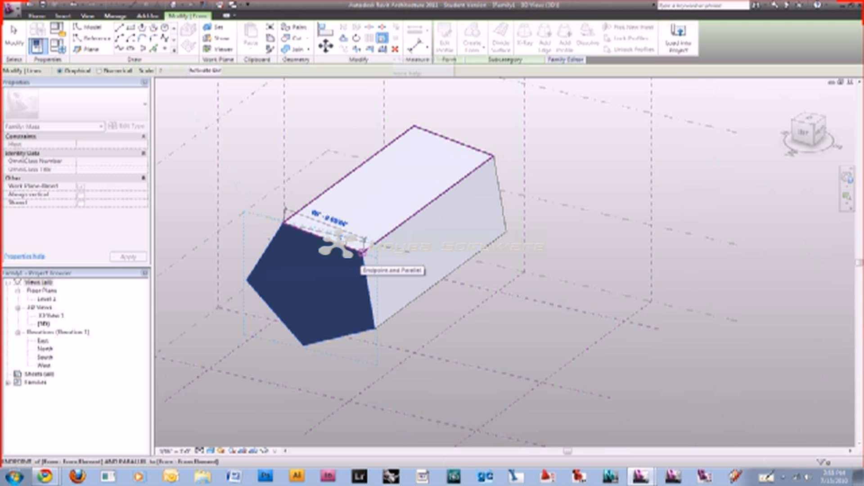
click(363, 253)
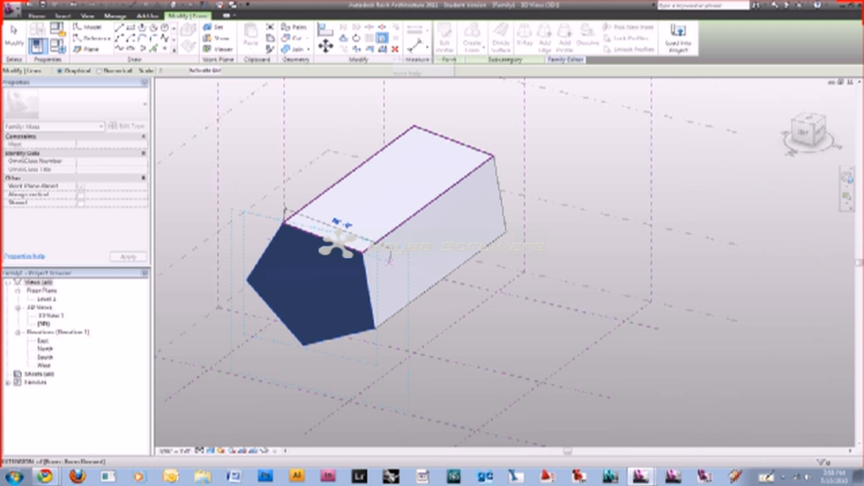
text(100)
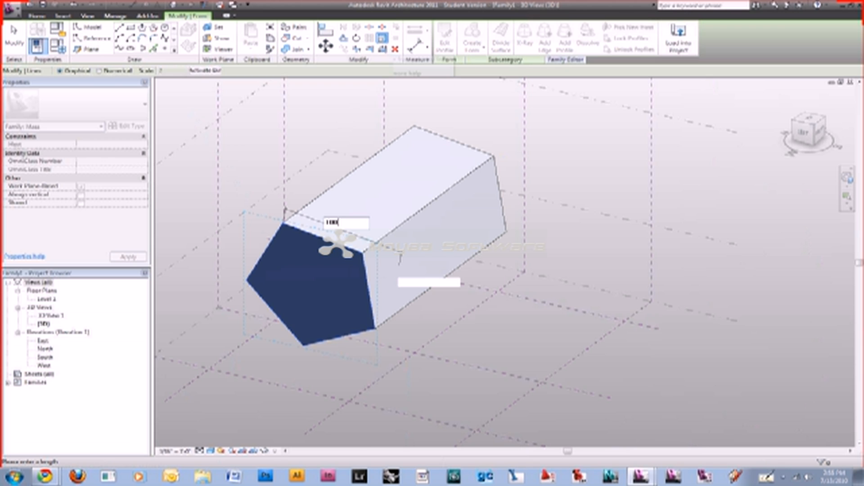
key(Return)
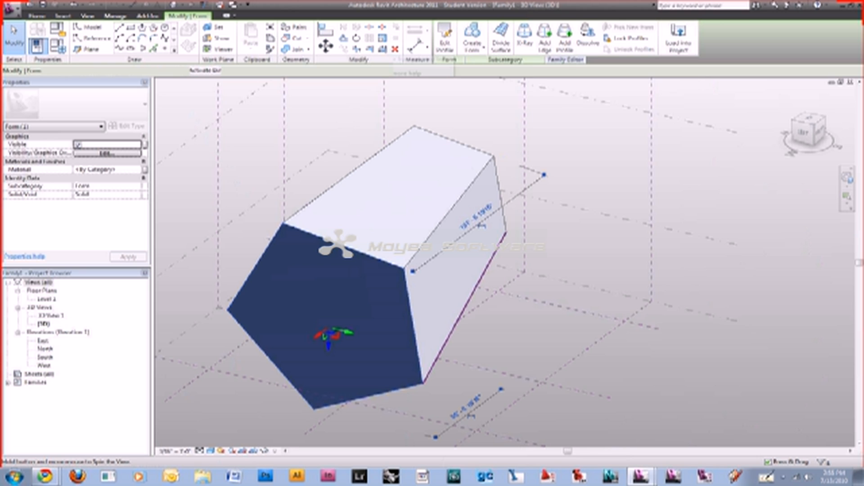
click(803, 133)
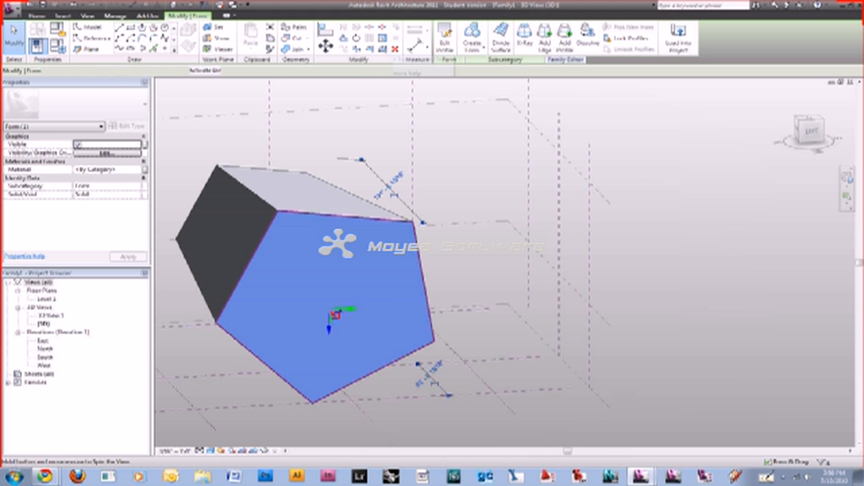
key(Escape)
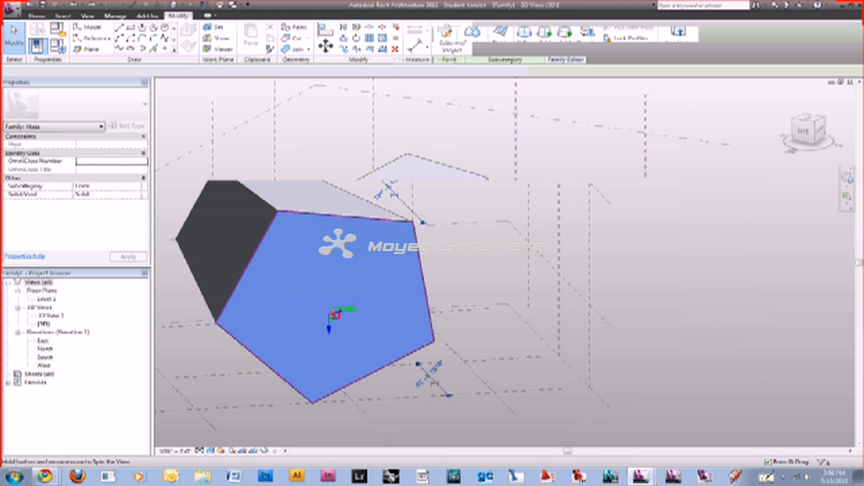
Try to scale the prism's long top face graphically, using its long edge as the reference length
click(382, 189)
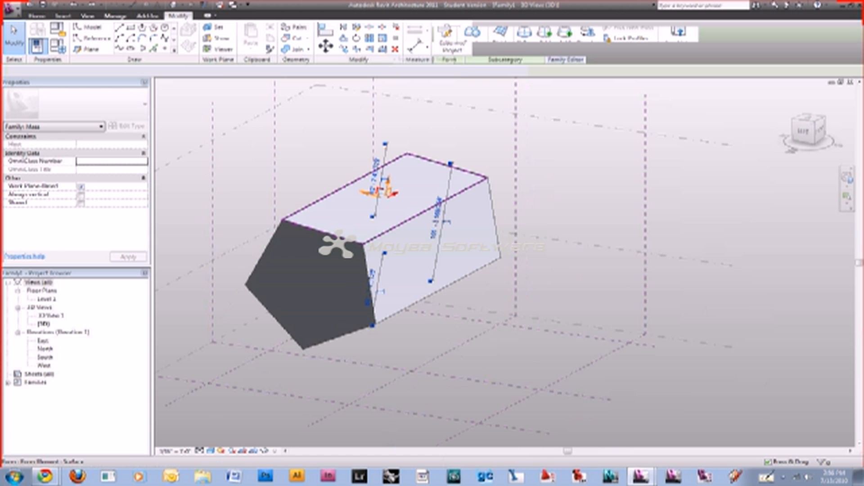
key(r)
key(e)
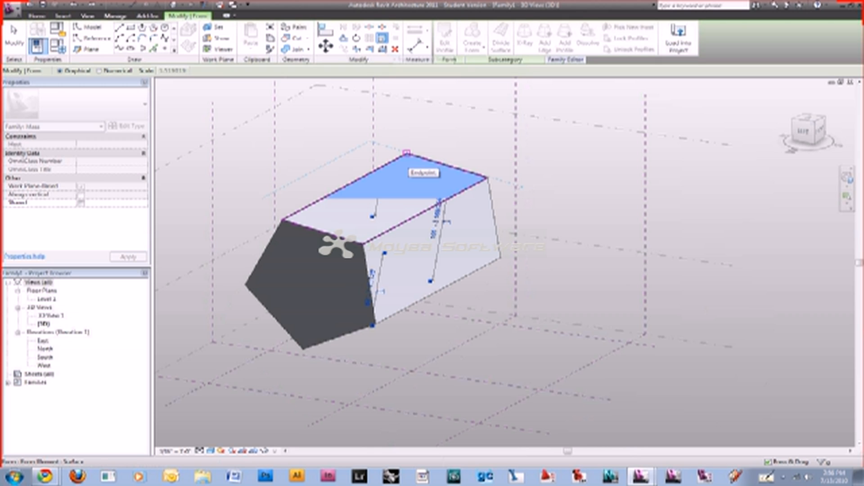
key(Escape)
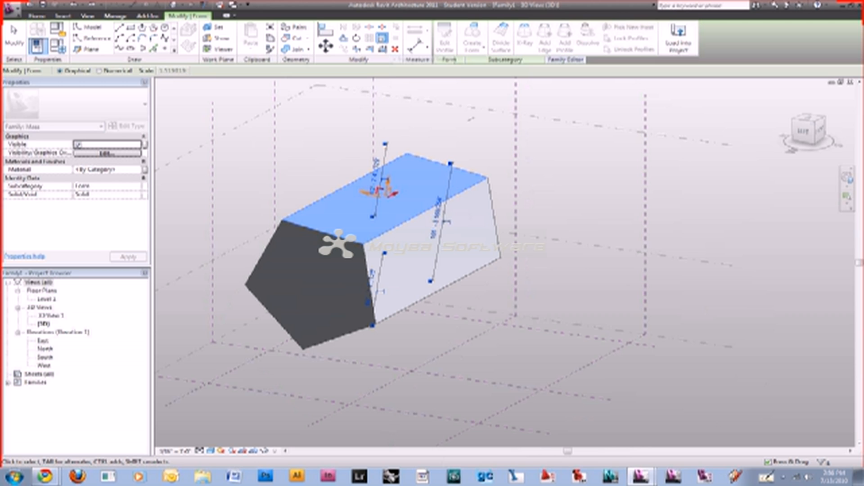
click(325, 45)
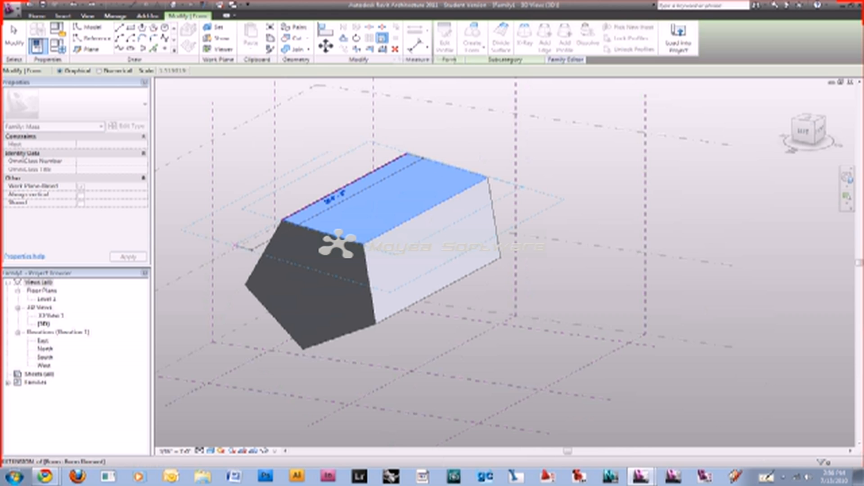
text(3)
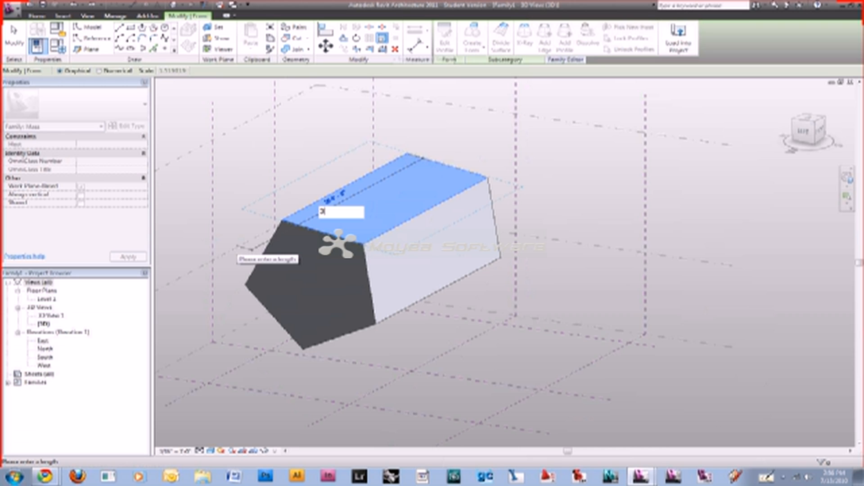
key(BackSpace)
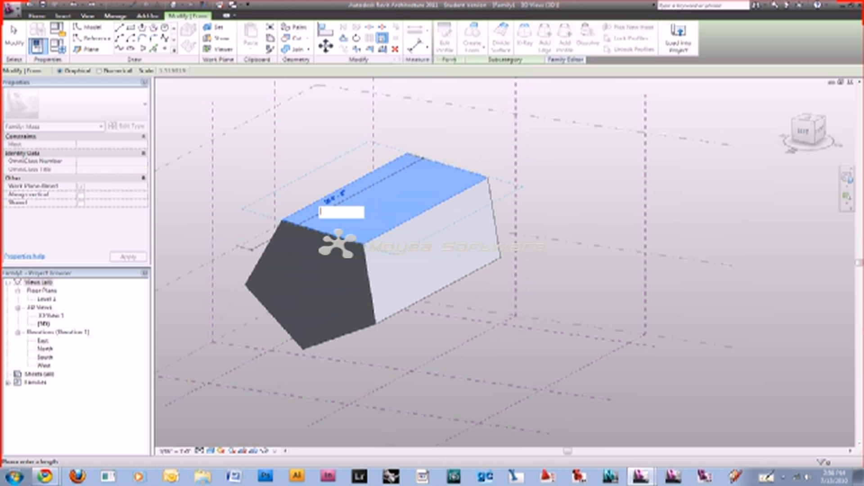
text(300 25)
key(BackSpace)
key(BackSpace)
key(BackSpace)
text(2)
key(BackSpace)
key(BackSpace)
text(14)
key(Return)
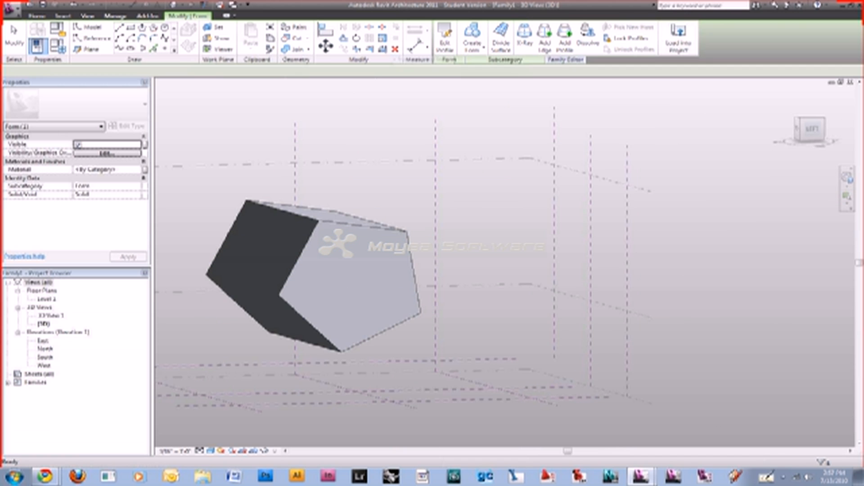
Enlarge the five-sided end face and rotate it about its upper corner, swinging the adjacent corner upward to twist the form
click(382, 38)
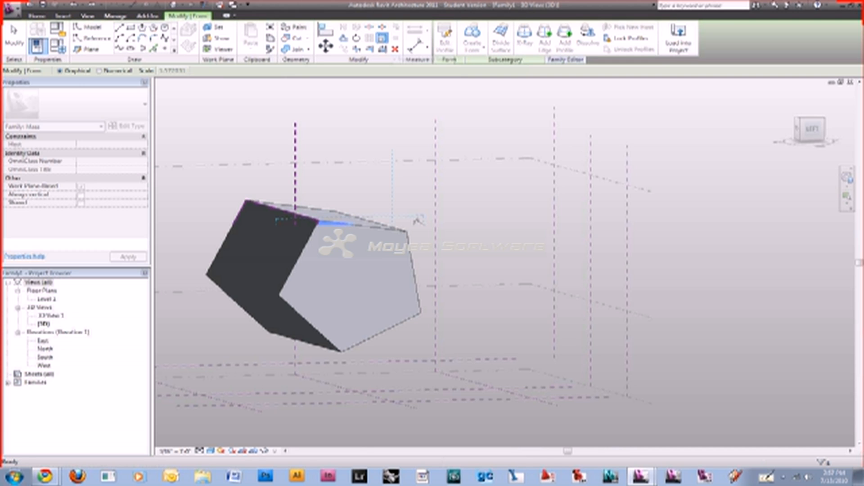
click(391, 265)
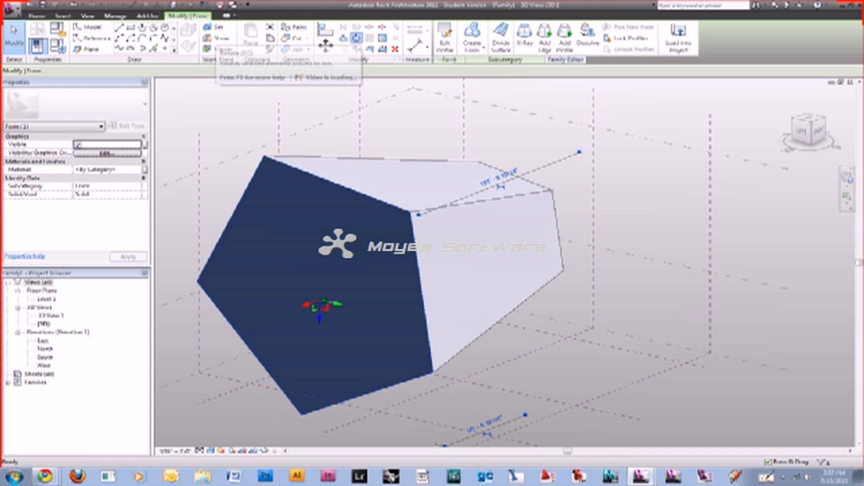
click(356, 38)
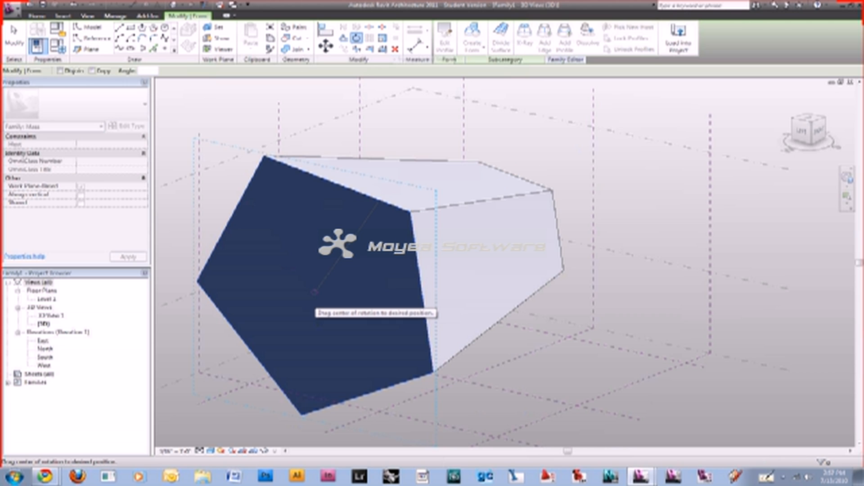
drag(314, 292, 264, 156)
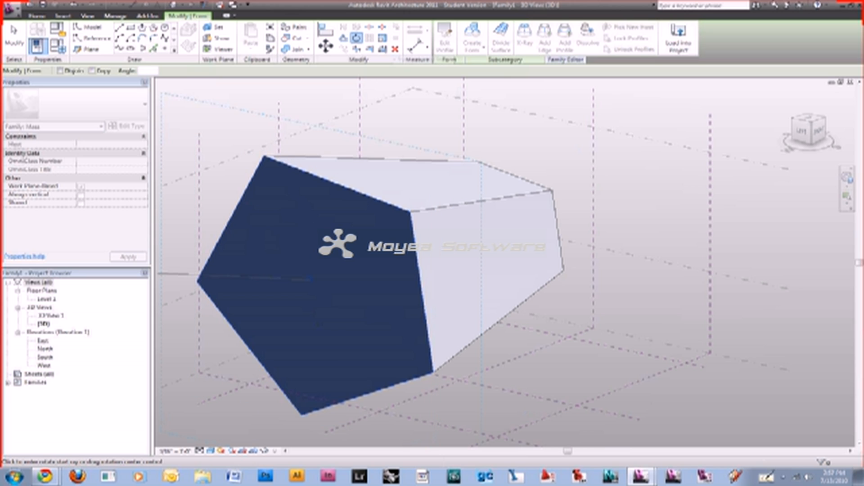
scroll(157, 182, up, 1)
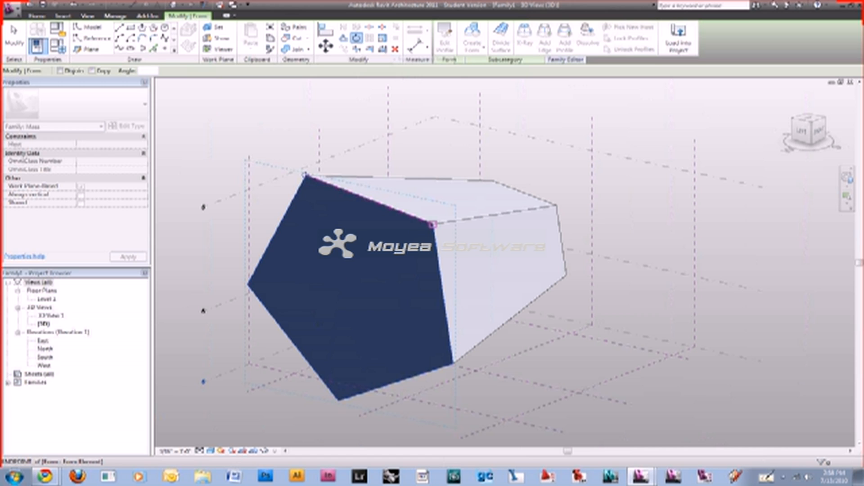
click(432, 223)
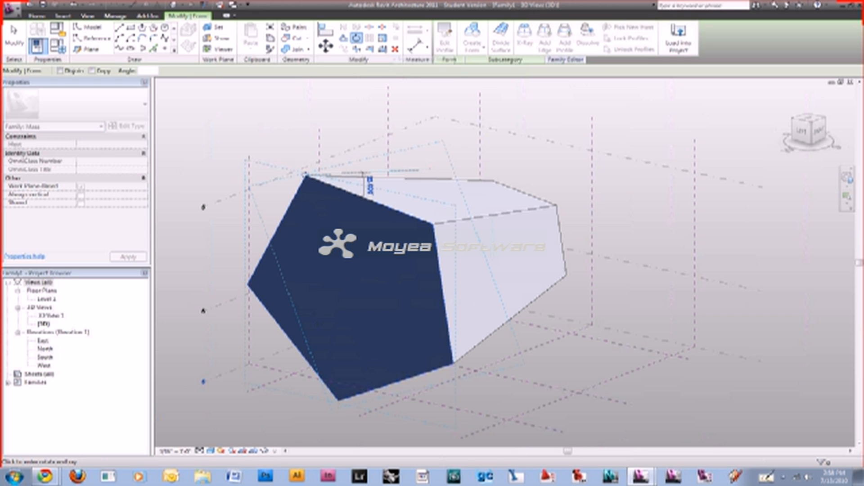
click(362, 173)
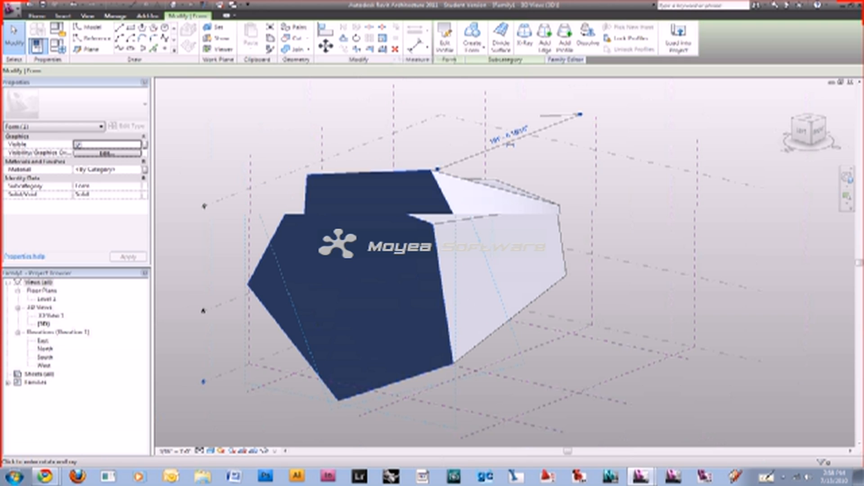
shift+middle_drag(495, 279, 360, 252)
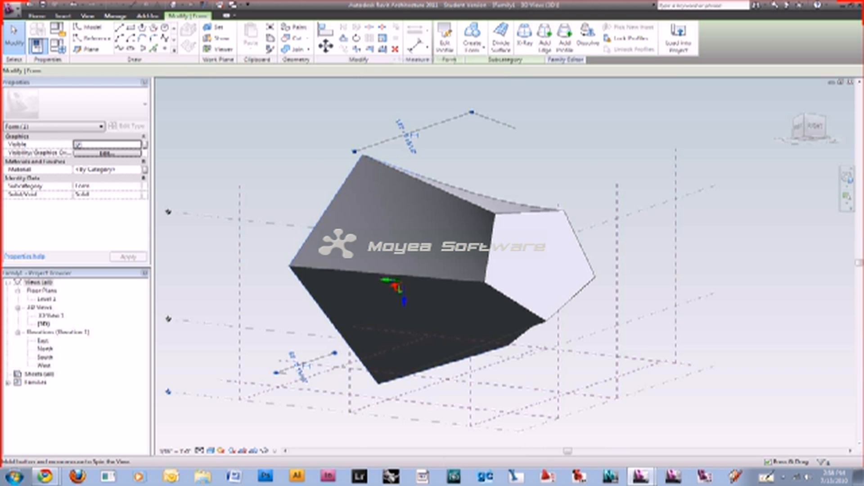
shift+middle_drag(360, 252, 293, 266)
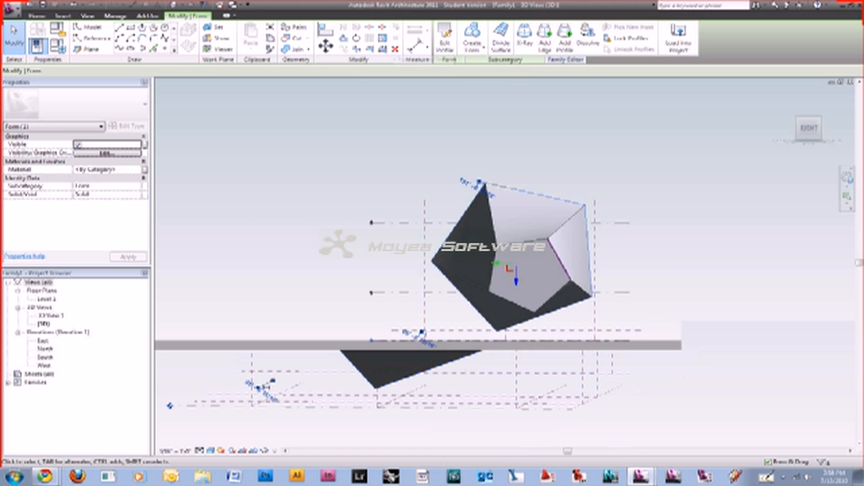
Rotate the small five-sided end face of the form in its own plane to twist the side faces
scroll(560, 259, up, 2)
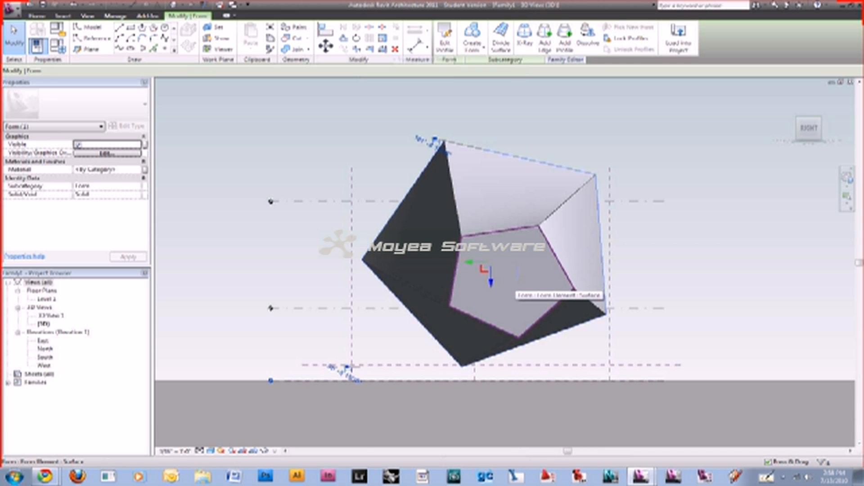
click(518, 274)
shift+middle_drag(517, 275, 540, 288)
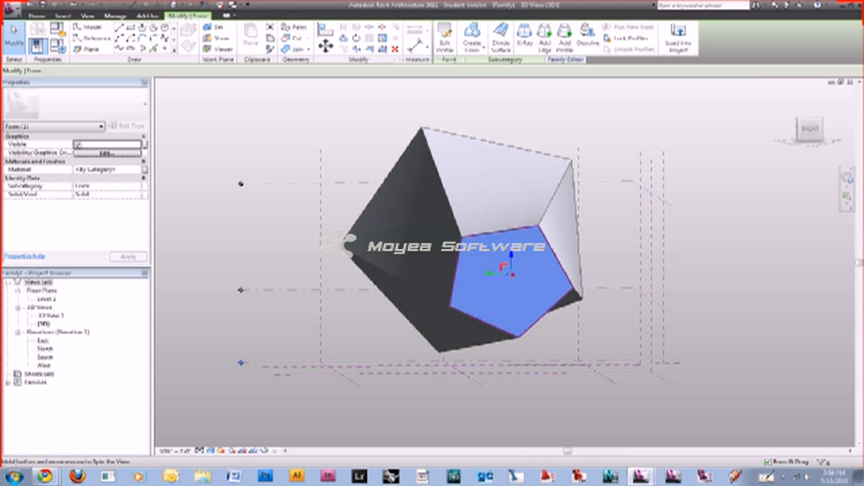
key(r)
key(o)
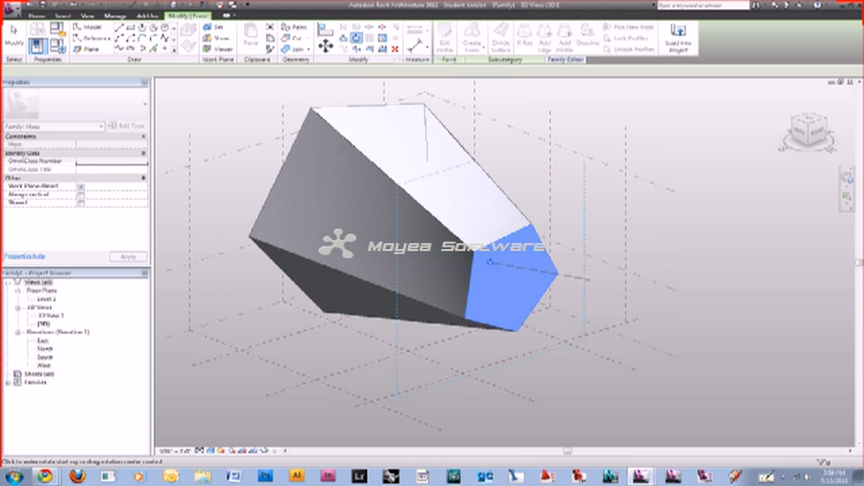
click(590, 280)
click(516, 239)
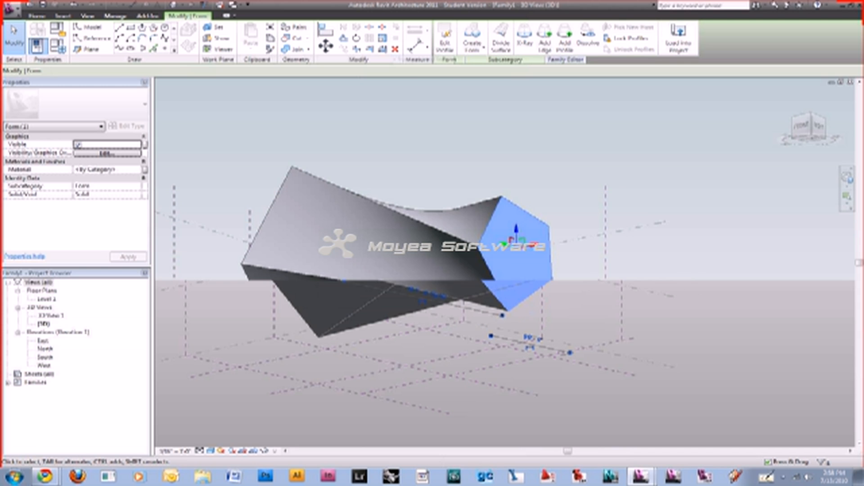
key(r)
key(o)
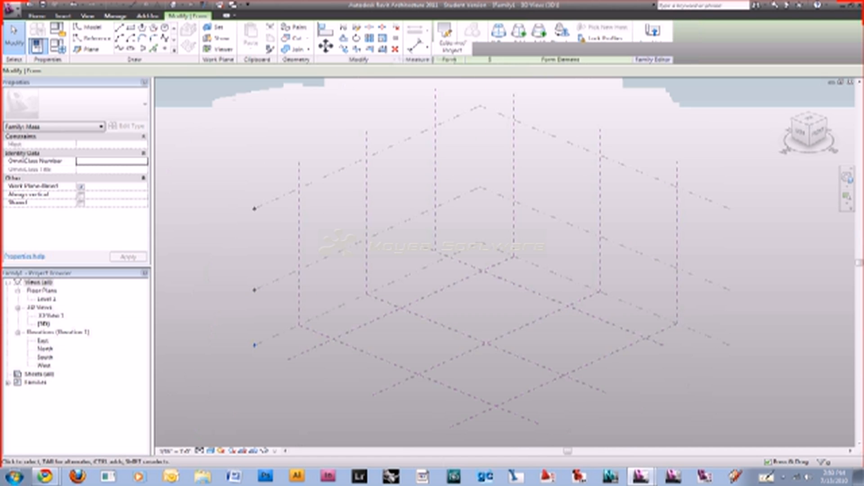
Sketch a rectangle with model lines on Level 1, near the middle of the reference plane grid
click(255, 345)
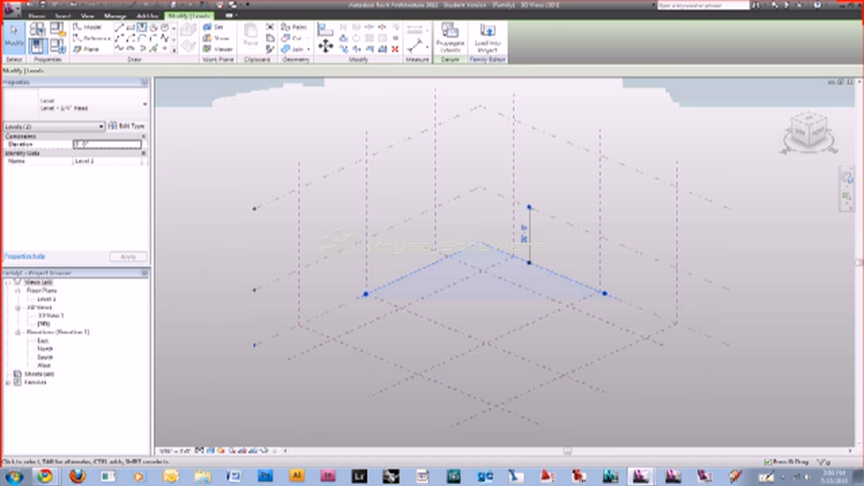
key(l)
key(i)
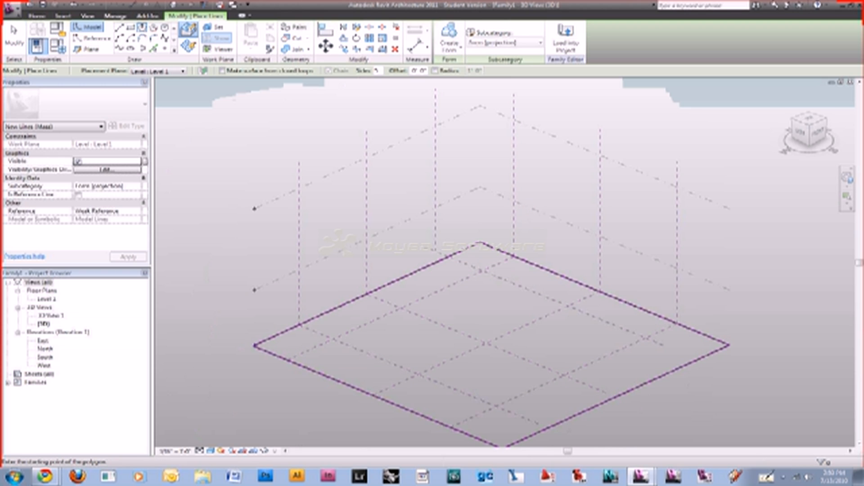
click(131, 28)
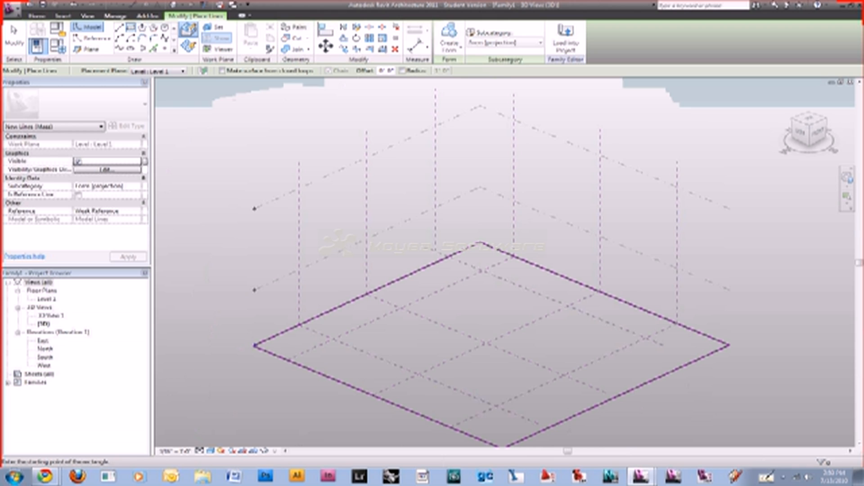
click(411, 330)
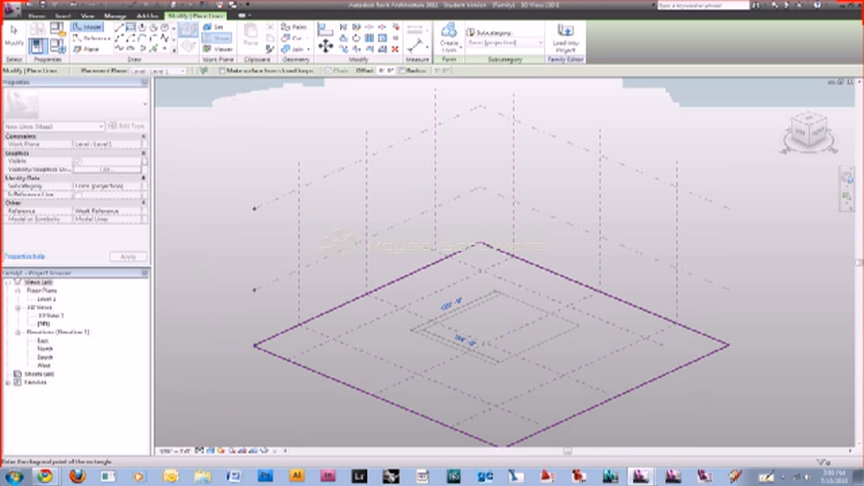
click(579, 325)
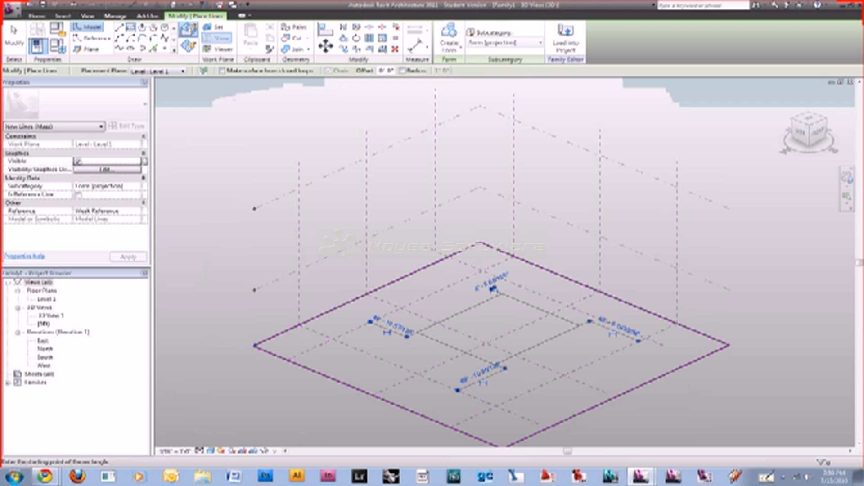
Create a solid form from the rectangle and raise its top face to make a taller, roughly cubic block
click(449, 38)
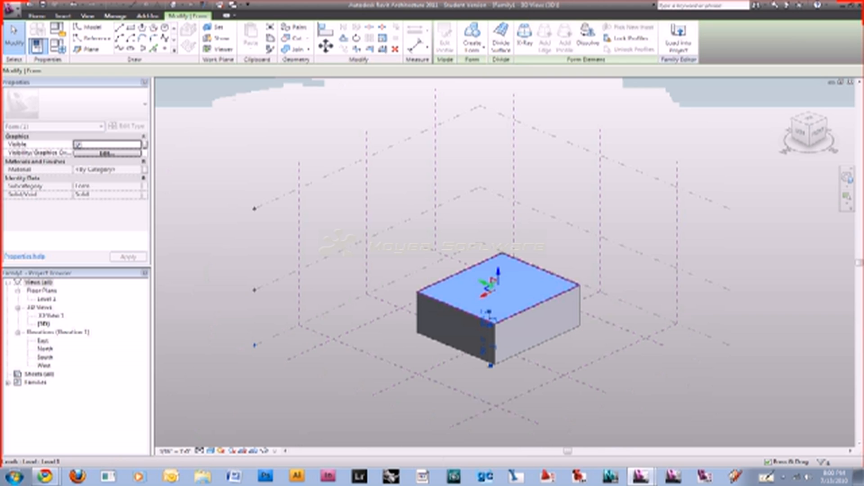
drag(498, 272, 497, 228)
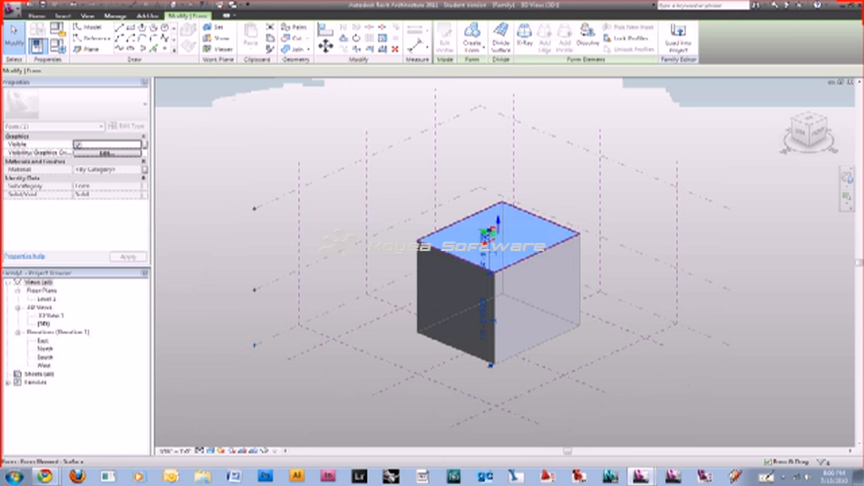
key(Escape)
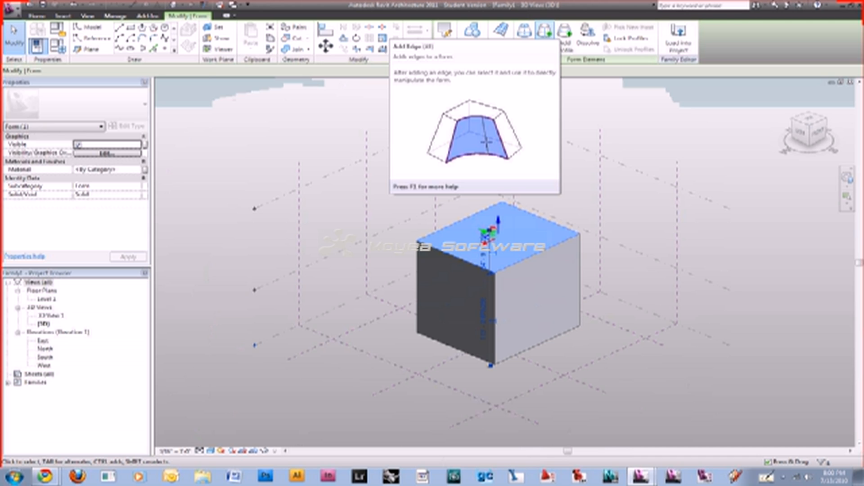
Add a vertical edge near the middle of the block's light side face and pull it outward to bend the face
key(Escape)
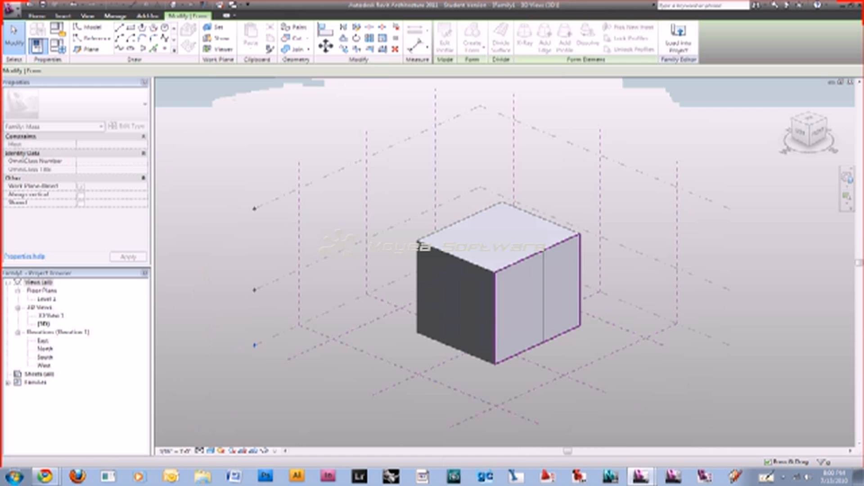
click(536, 292)
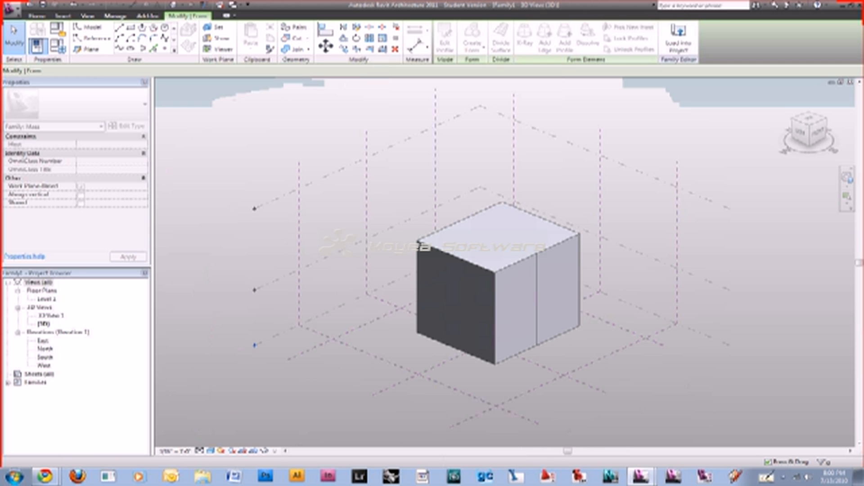
key(Escape)
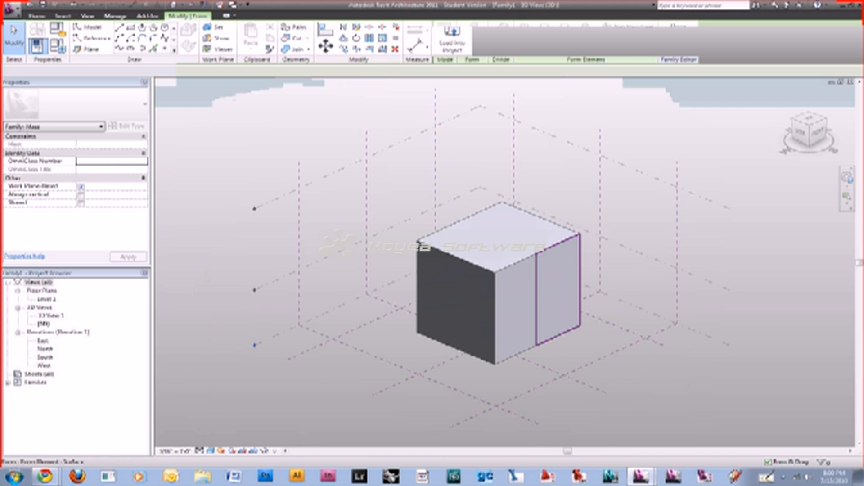
click(551, 293)
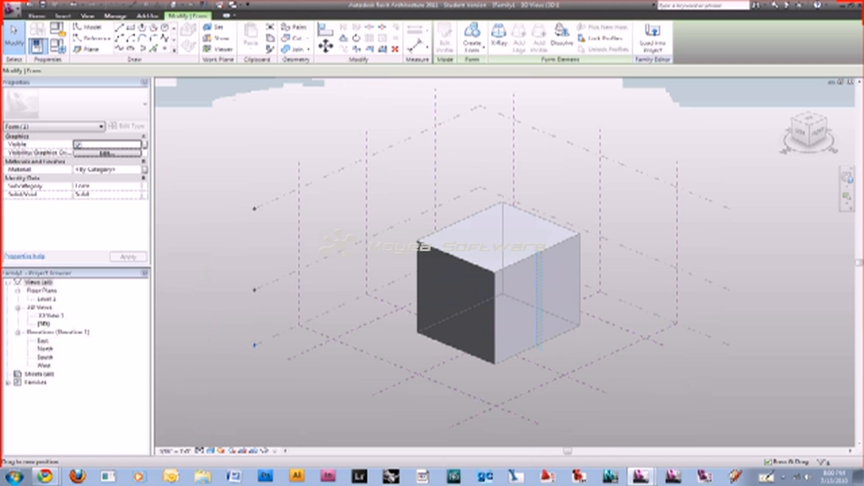
drag(540, 300, 561, 310)
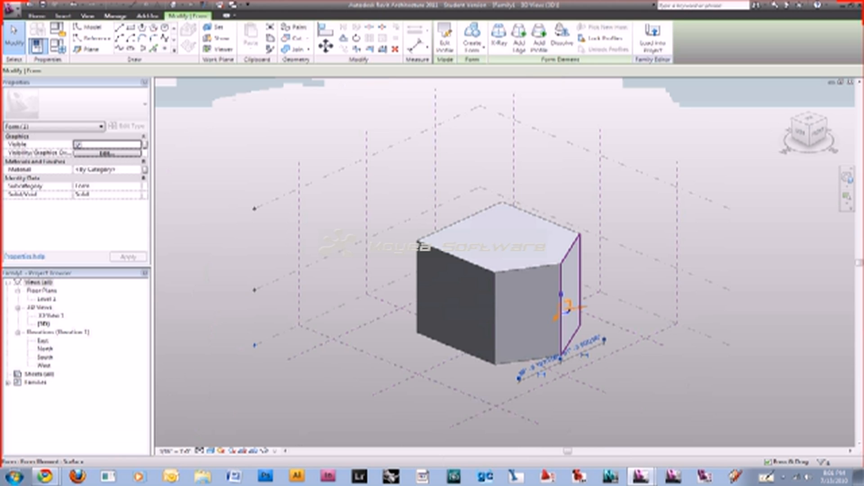
key(Escape)
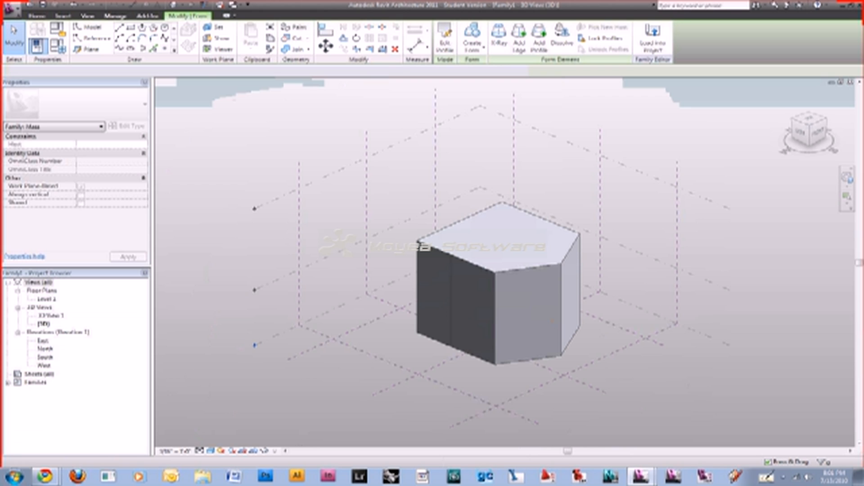
Add a vertical edge near the middle of the dark side face and move it upward, creating a raised peak
click(451, 311)
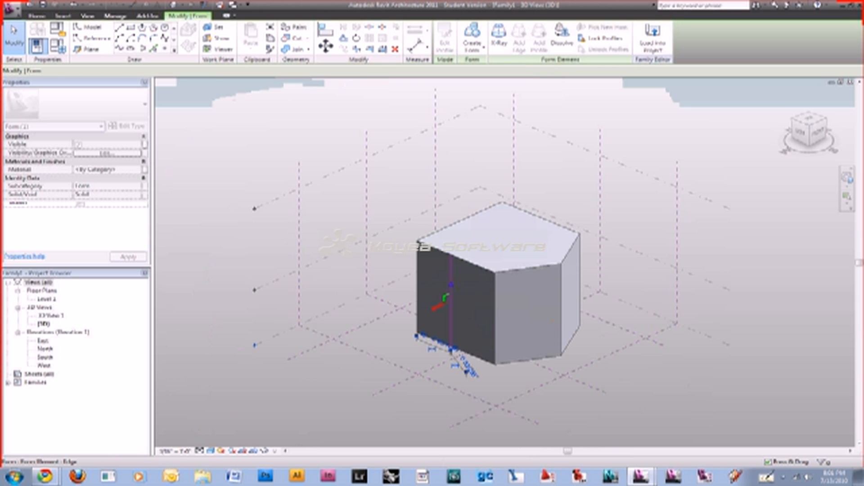
drag(451, 285, 450, 207)
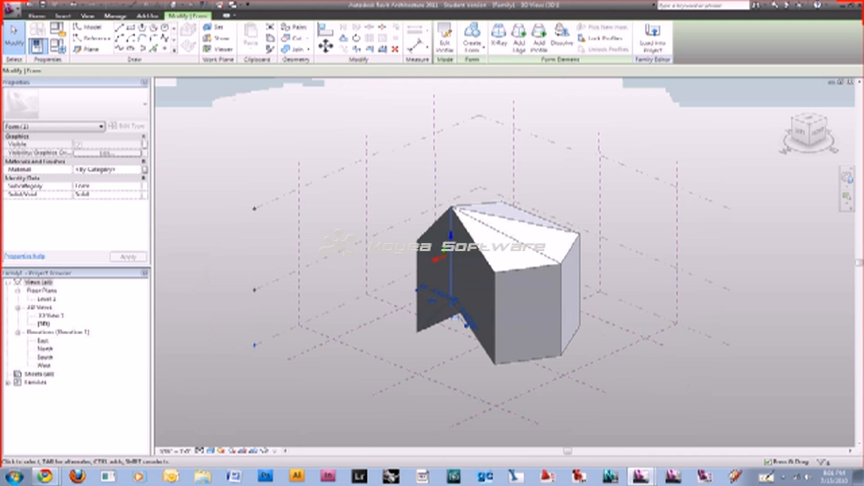
shift+middle_drag(450, 257, 450, 248)
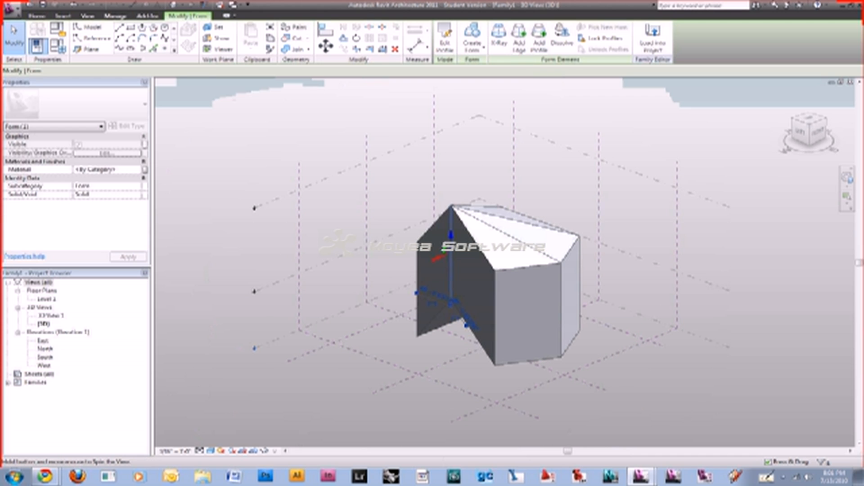
key(Escape)
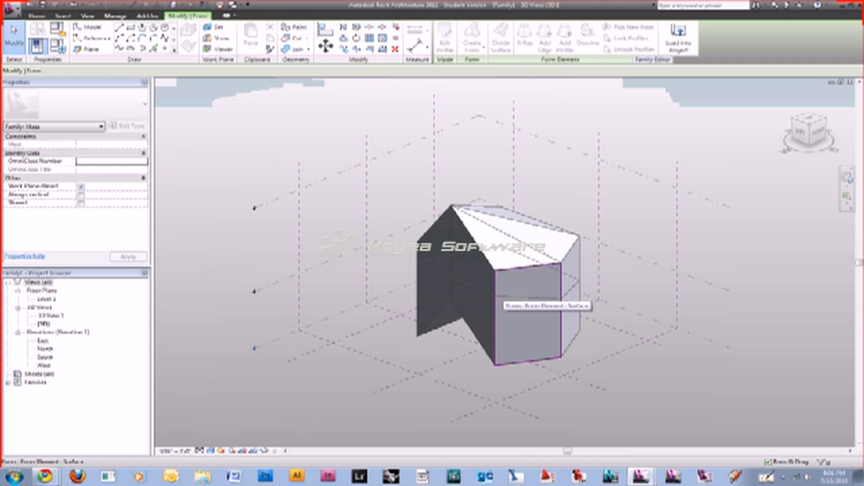
Add a horizontal profile around the form at about mid-height
click(500, 297)
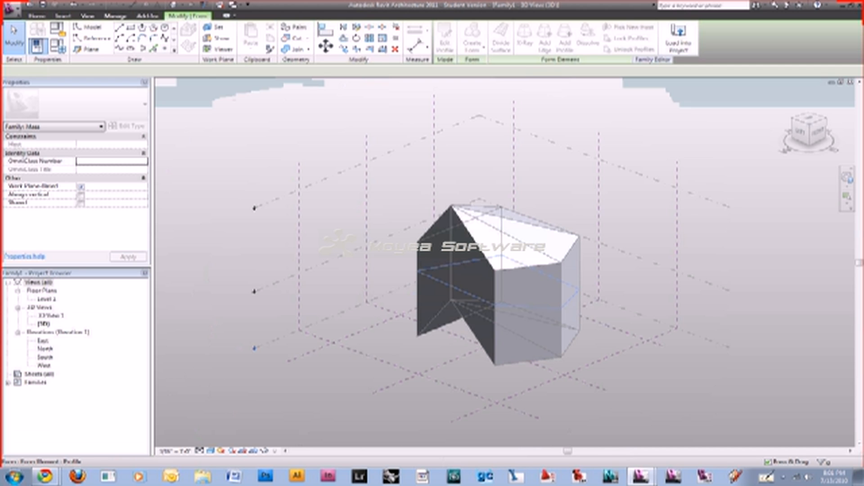
key(Escape)
click(528, 315)
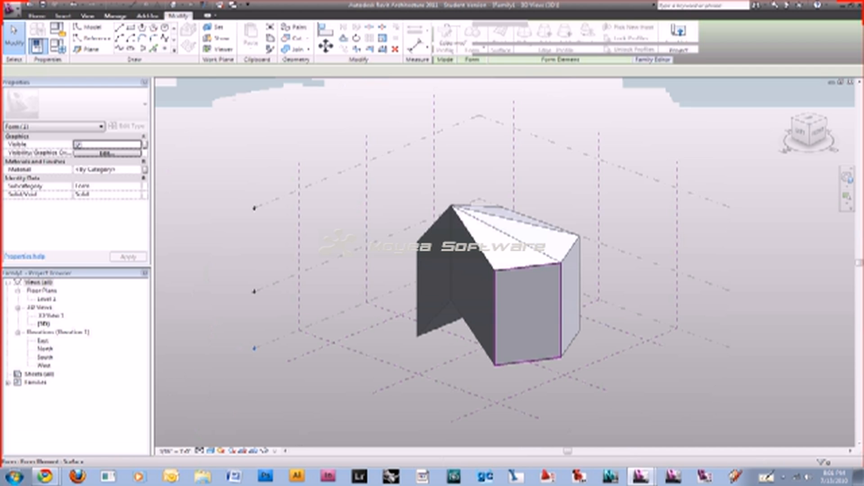
key(Escape)
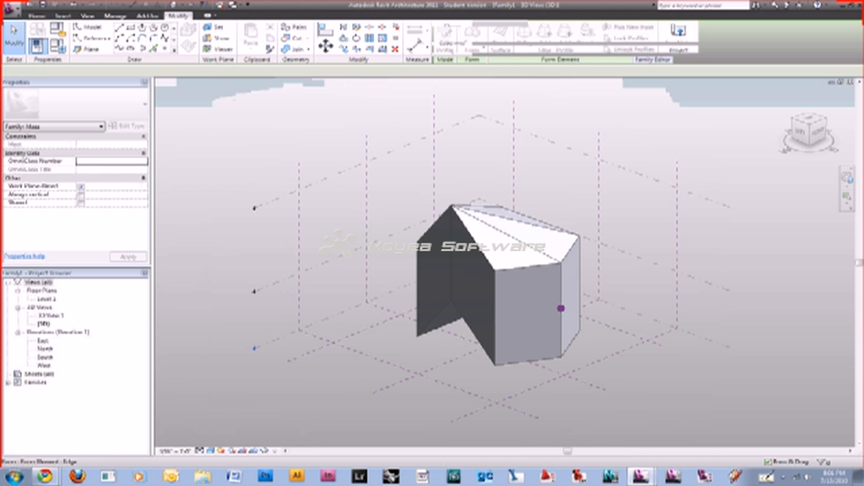
Select the added mid-height profile and shift it horizontally so the side faces curve
key(Tab)
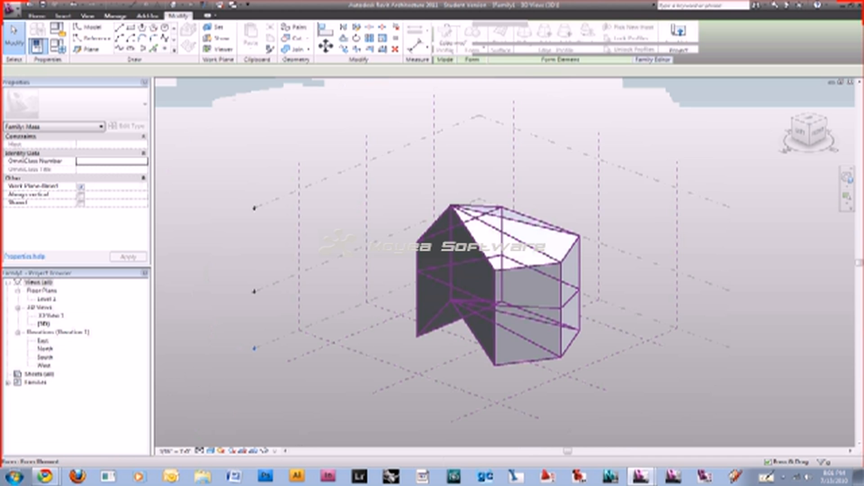
key(Tab)
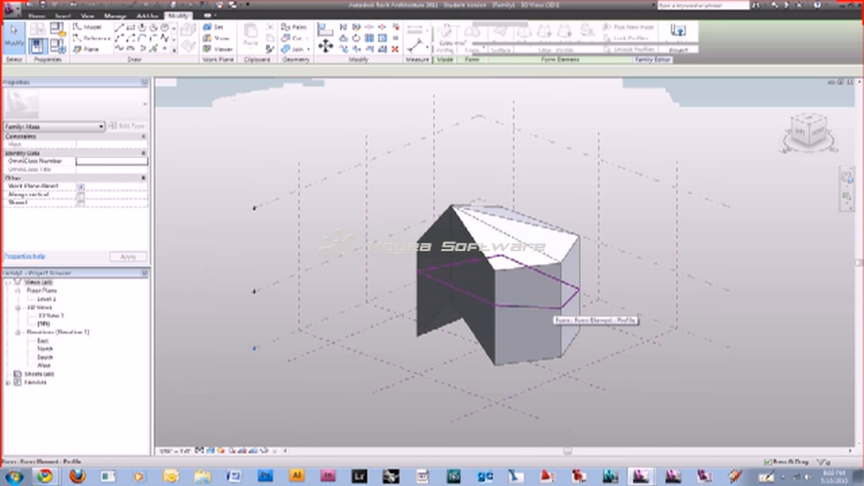
click(561, 308)
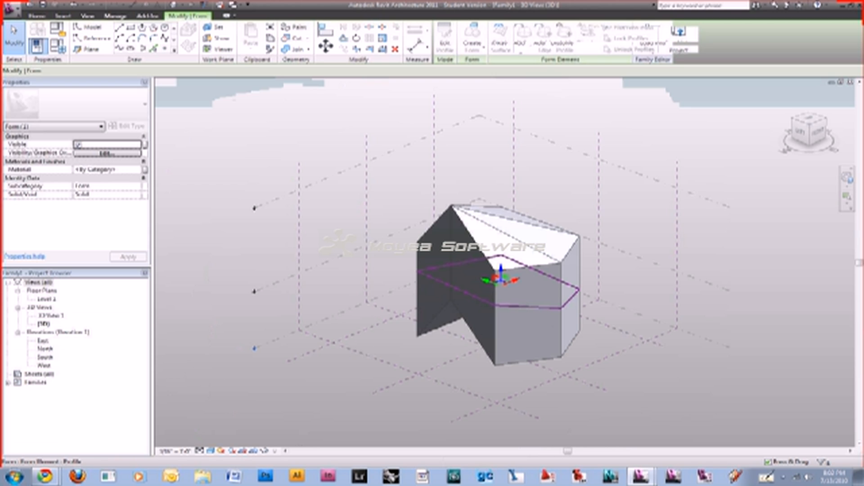
drag(500, 278, 500, 279)
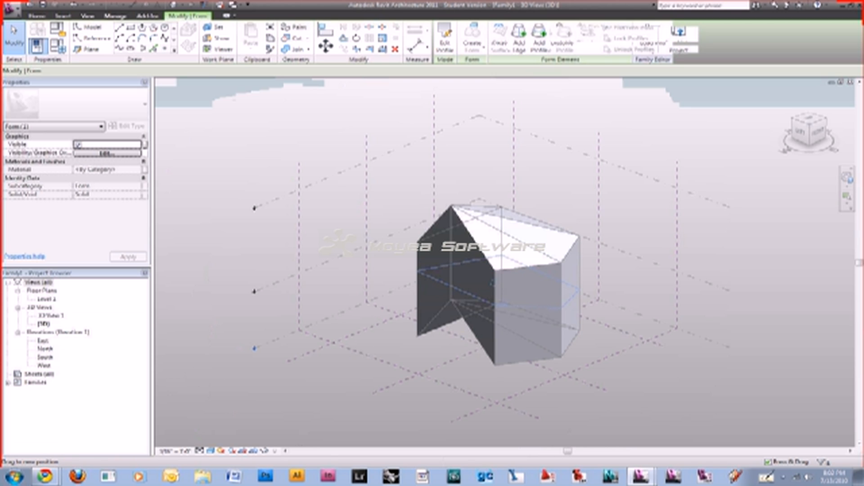
drag(500, 278, 485, 272)
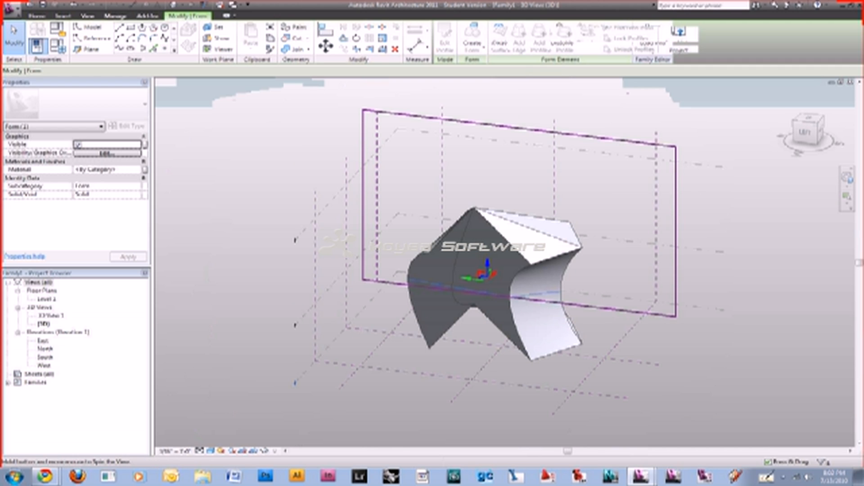
shift+middle_drag(428, 285, 480, 285)
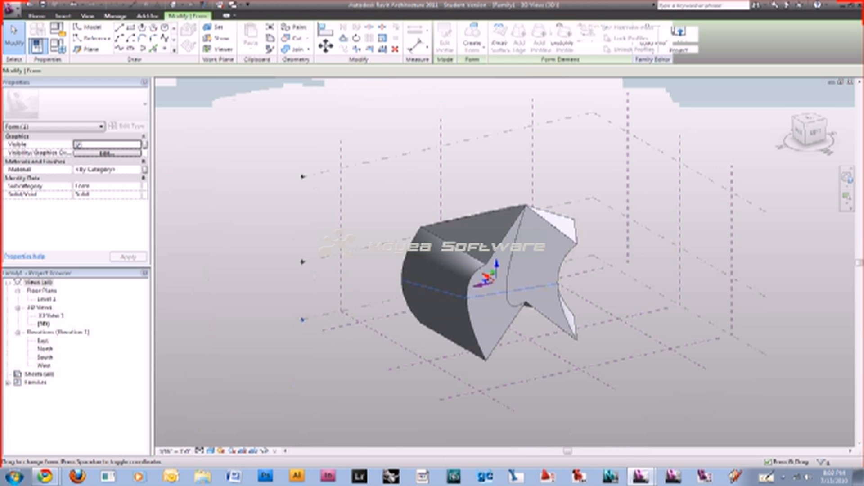
Try to move the mid-height profile upward
drag(495, 266, 496, 255)
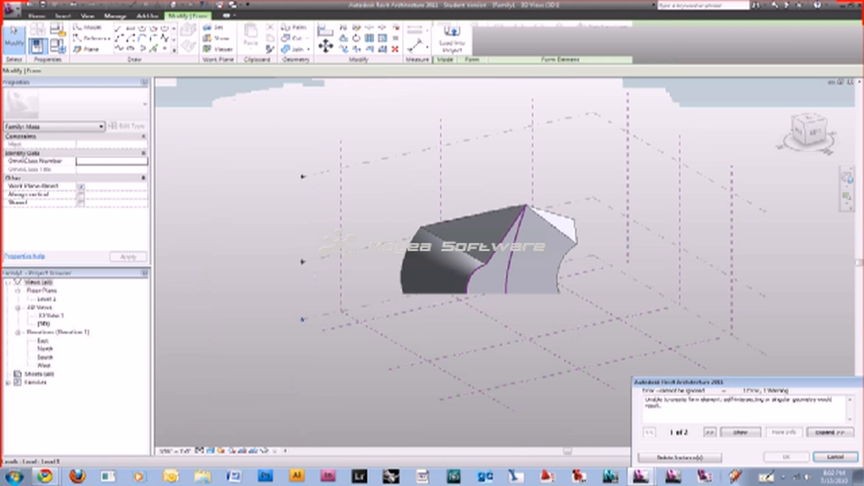
key(Escape)
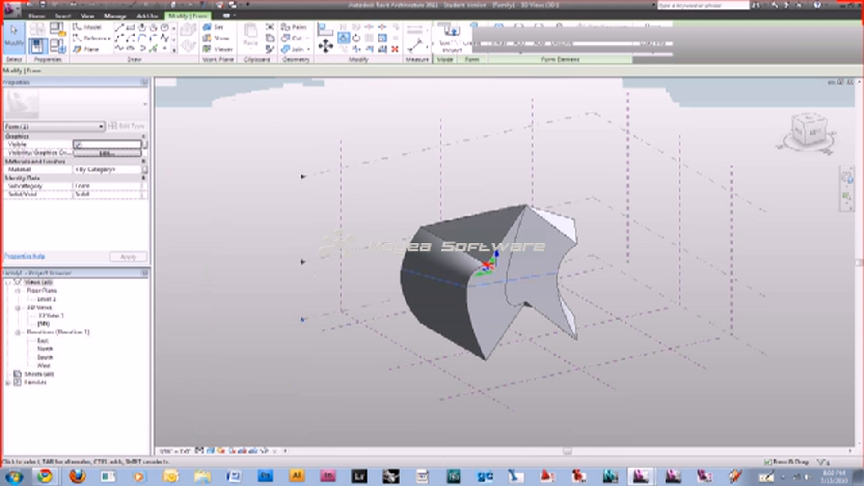
key(r)
key(o)
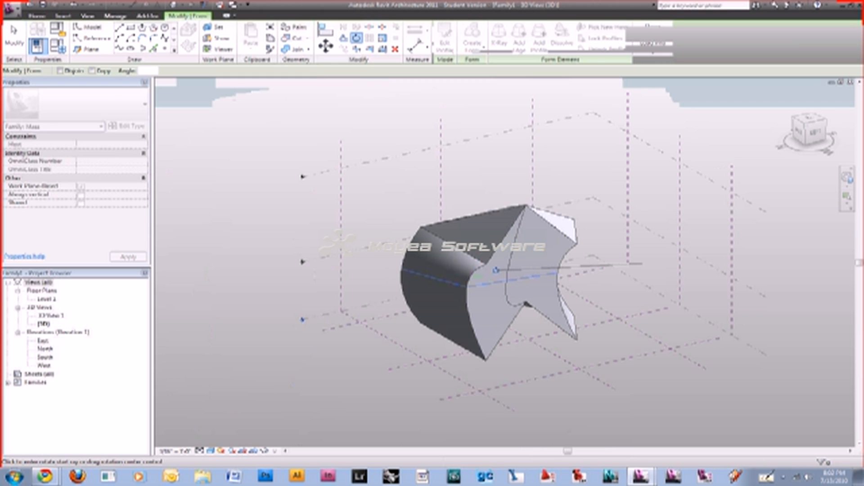
key(Escape)
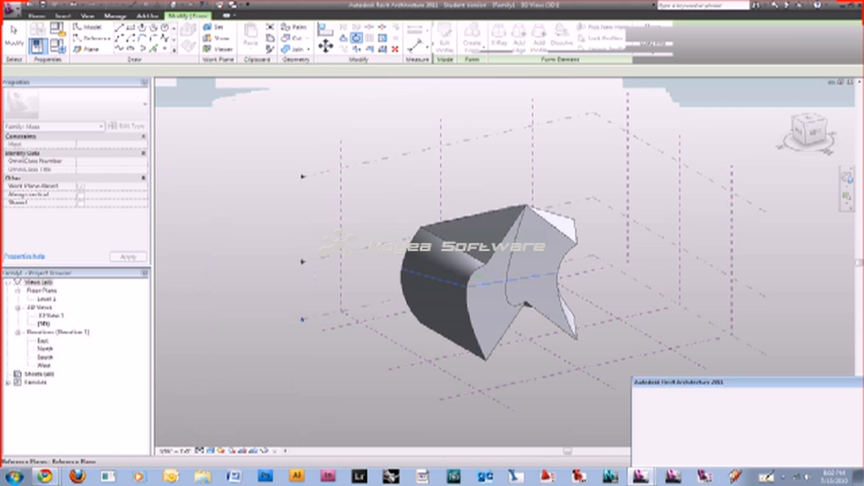
key(Escape)
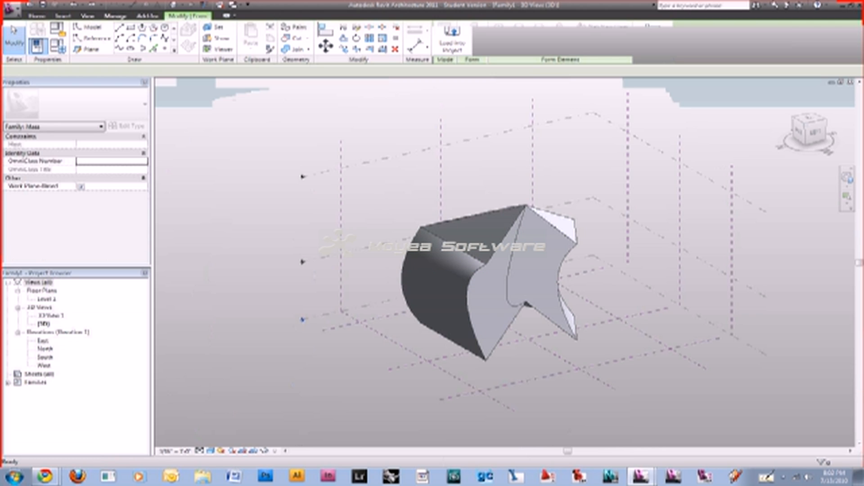
Undo the profile shift and the added edge's upward move, leaving the vertical edge pulled outward as a corner
key(ctrl+z)
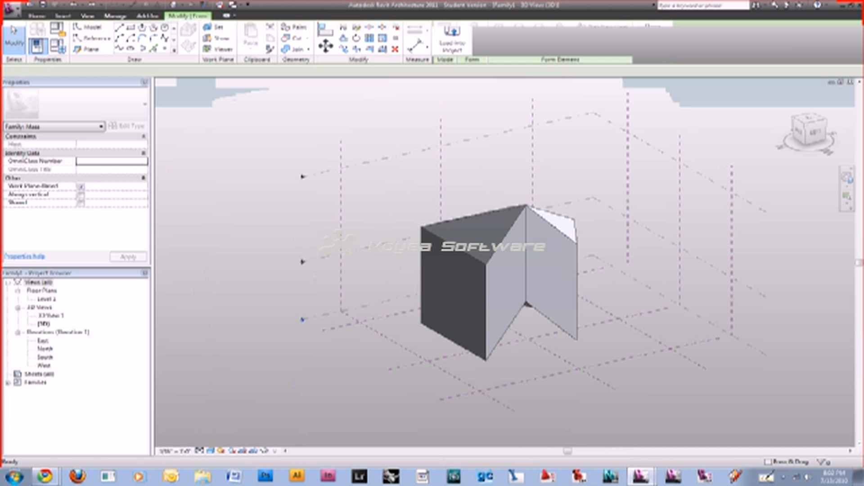
key(ctrl+z)
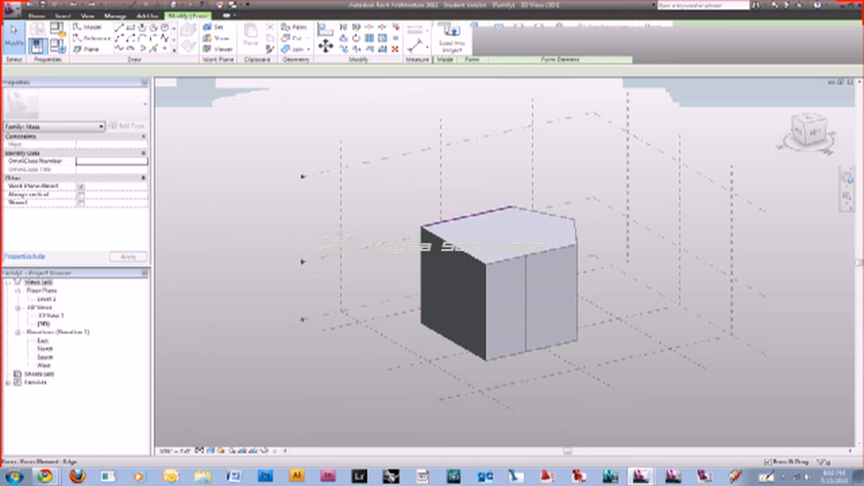
key(ctrl+z)
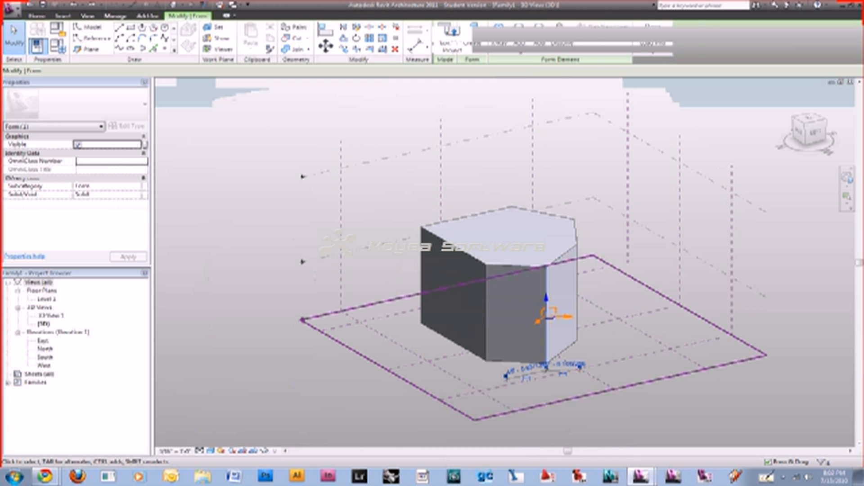
Add a horizontal profile around the block at about mid-height of the front face
click(516, 314)
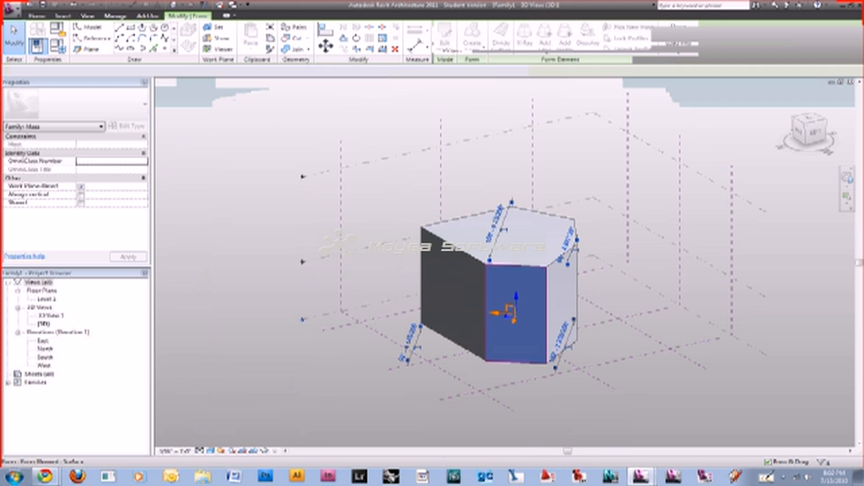
click(516, 311)
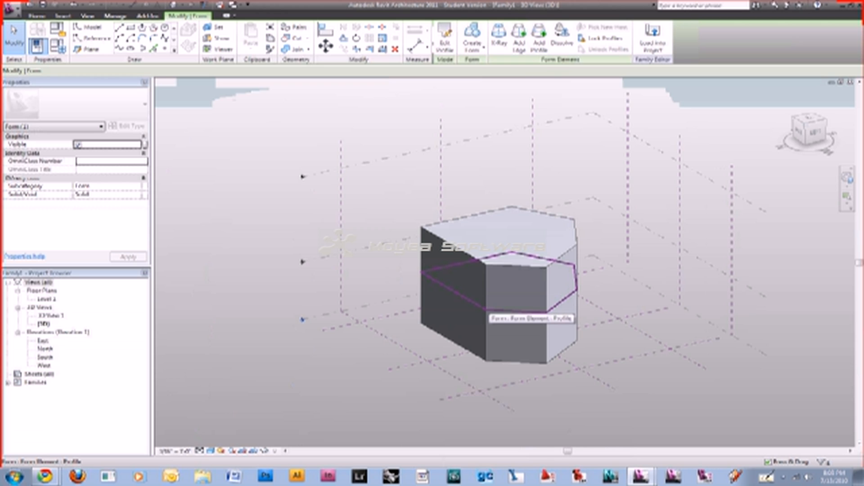
key(Escape)
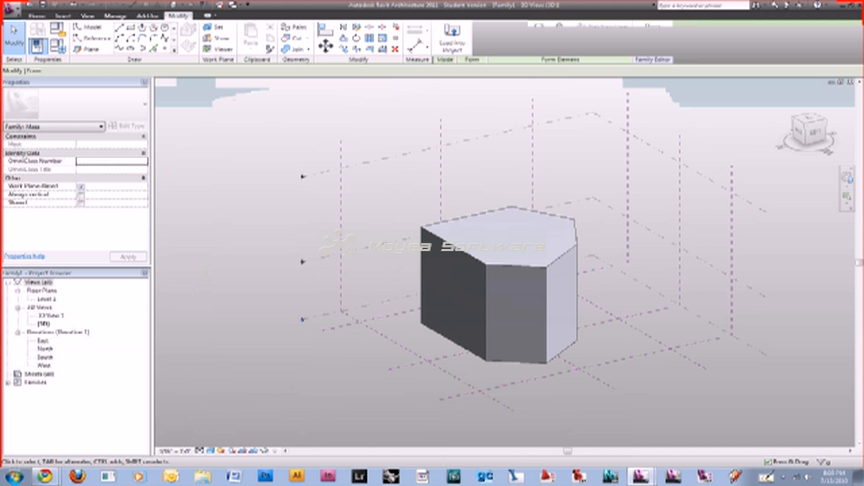
click(561, 302)
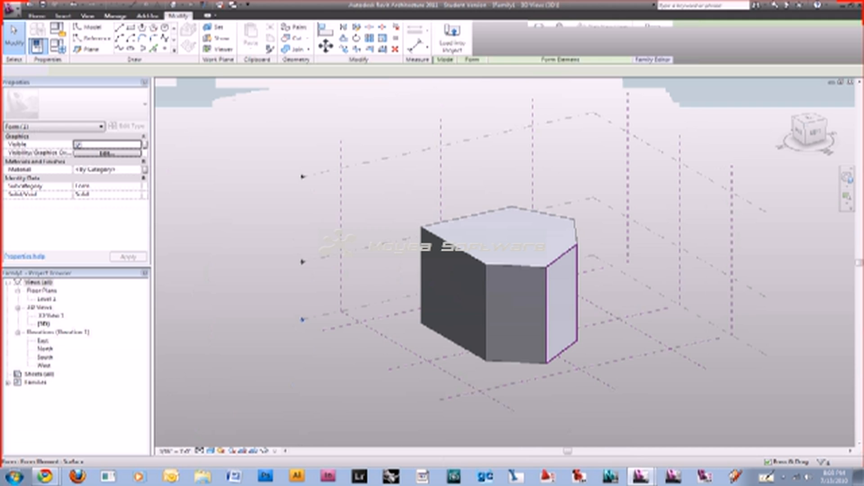
key(Escape)
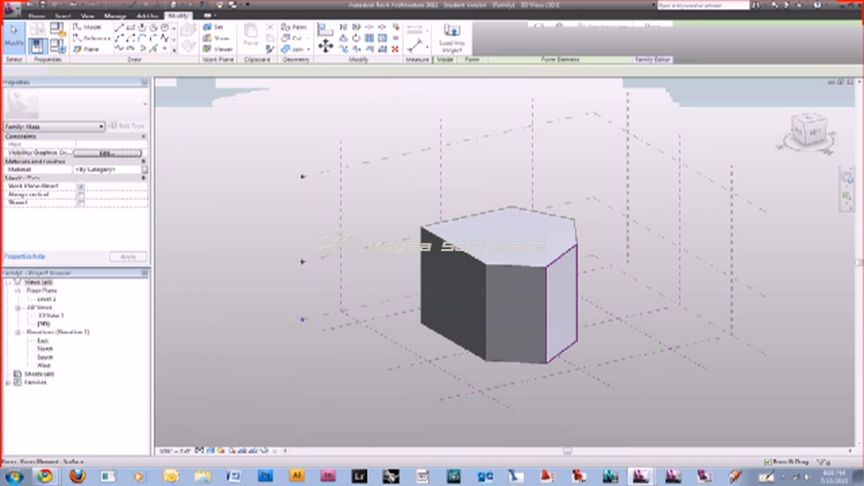
click(561, 302)
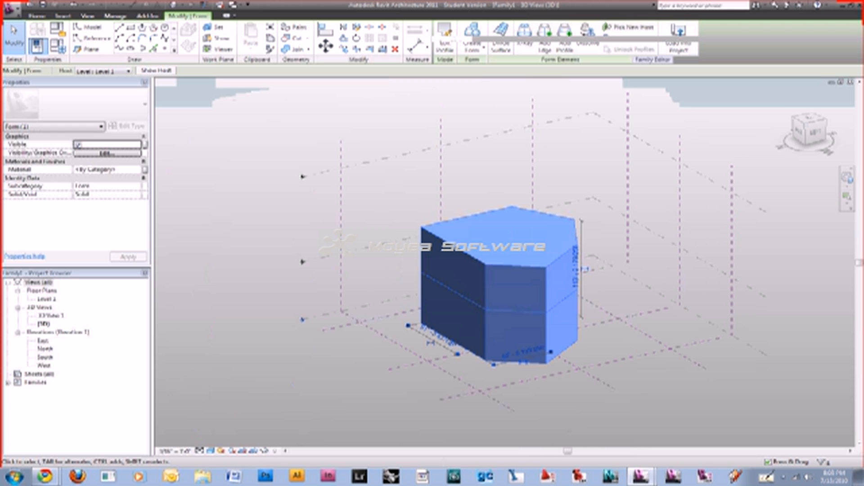
key(Escape)
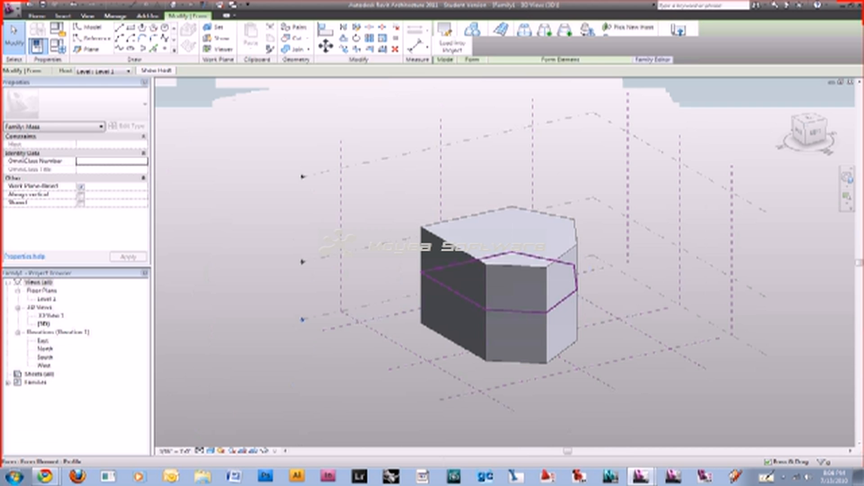
Scale the mid-height profile outward so the side faces bulge, and undo the scaling
click(495, 310)
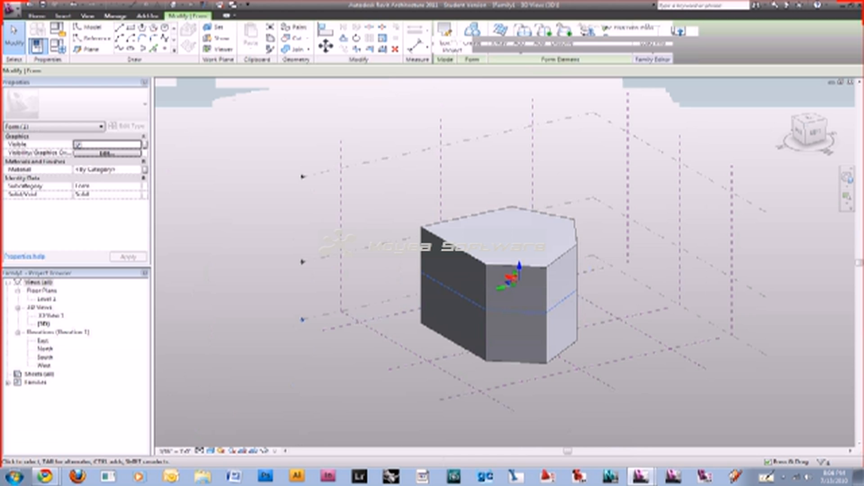
click(499, 237)
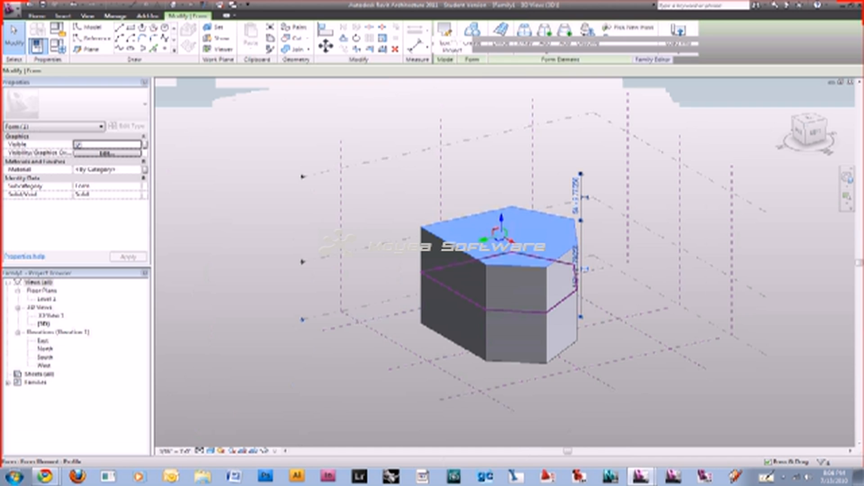
click(520, 284)
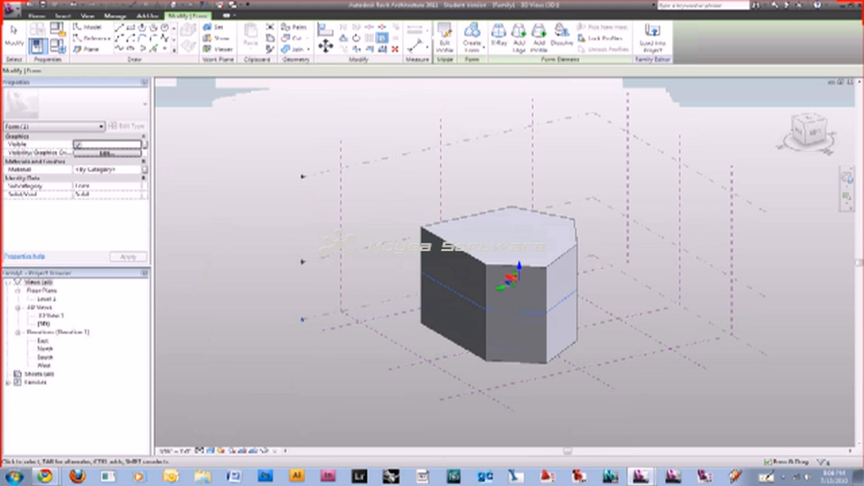
key(r)
key(e)
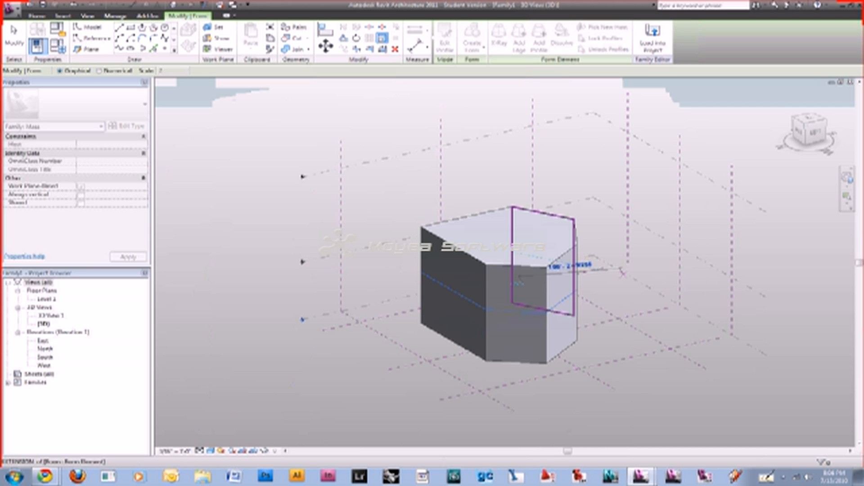
key(Escape)
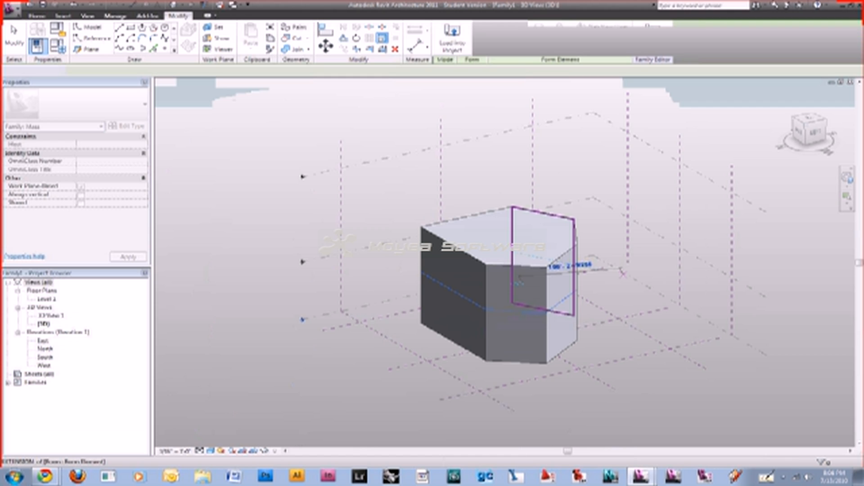
click(624, 273)
shift+middle_drag(623, 273, 558, 274)
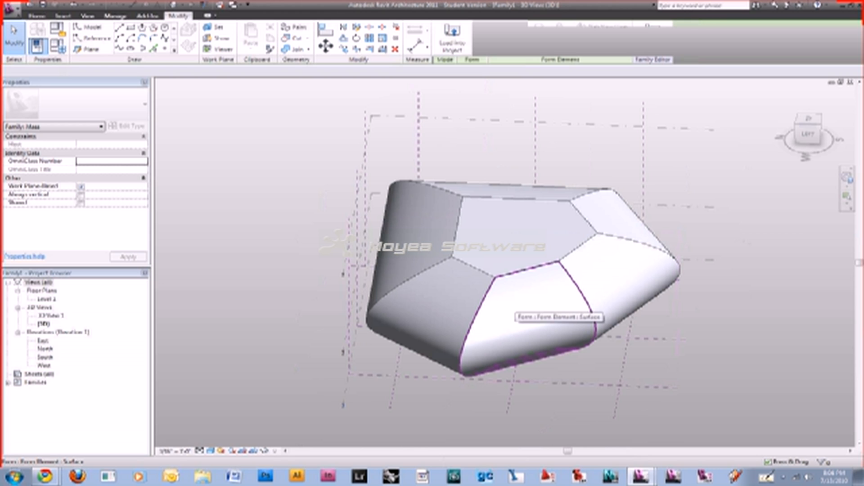
key(ctrl+z)
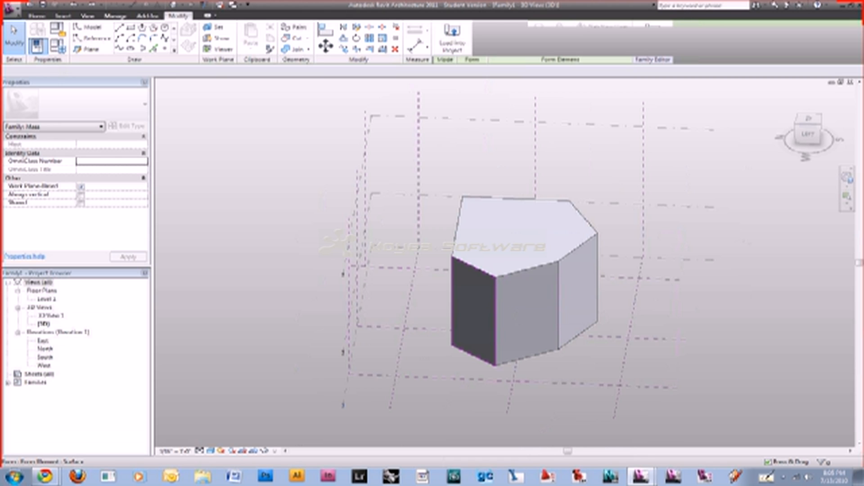
Try deleting a side face of the block, and undo the deletion
click(472, 311)
click(524, 243)
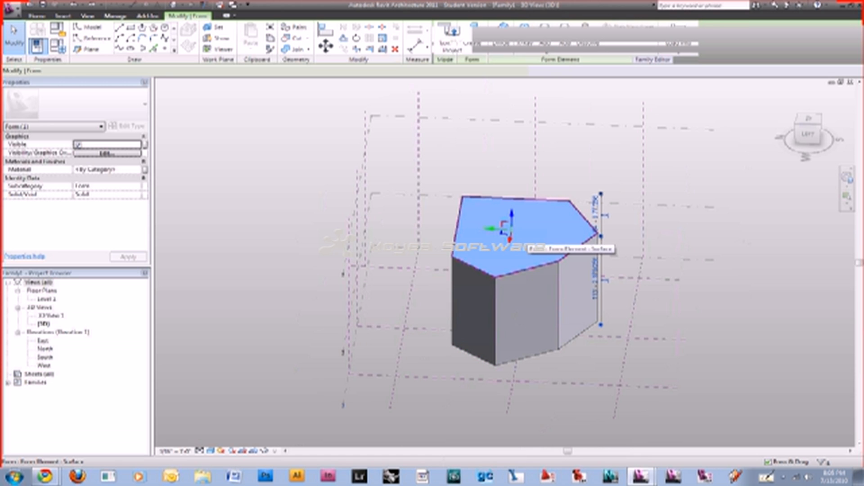
key(Escape)
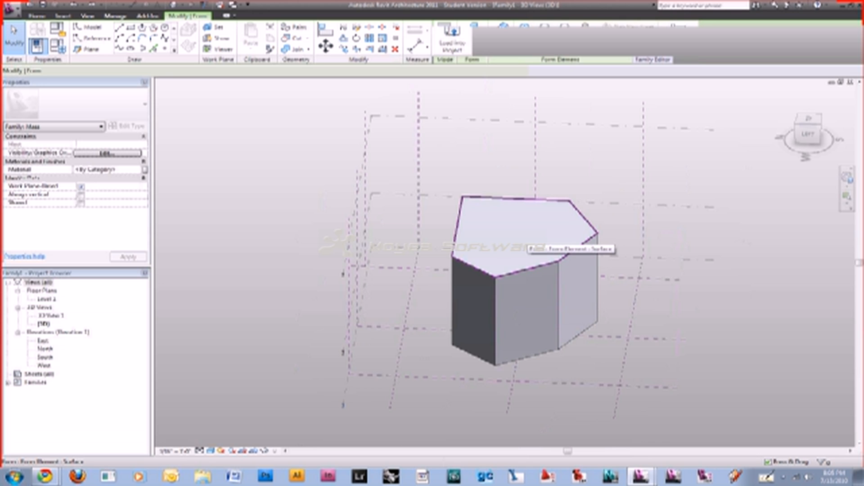
key(Delete)
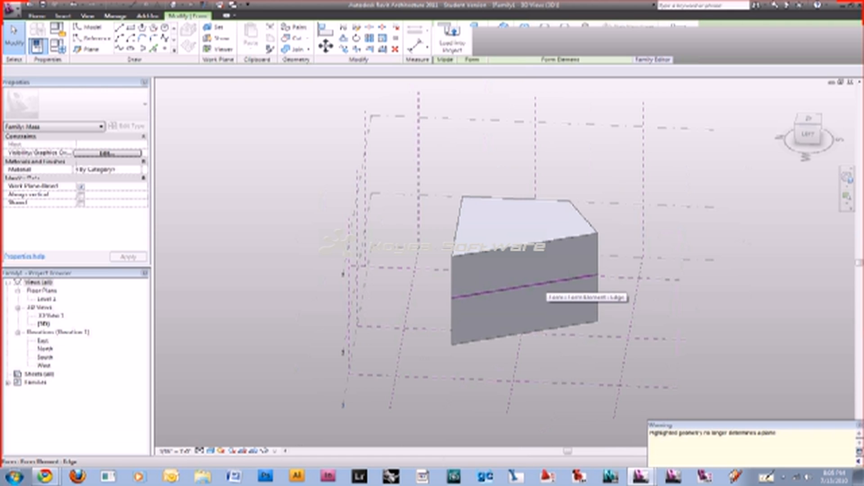
key(ctrl+z)
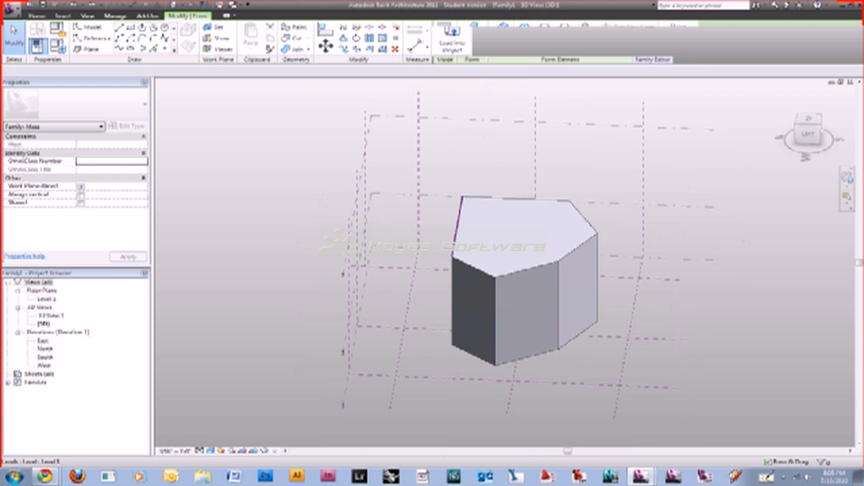
Edit the top face's profile, replacing its straight back edge with an outward semicircular arc, and finish the sketch
click(468, 216)
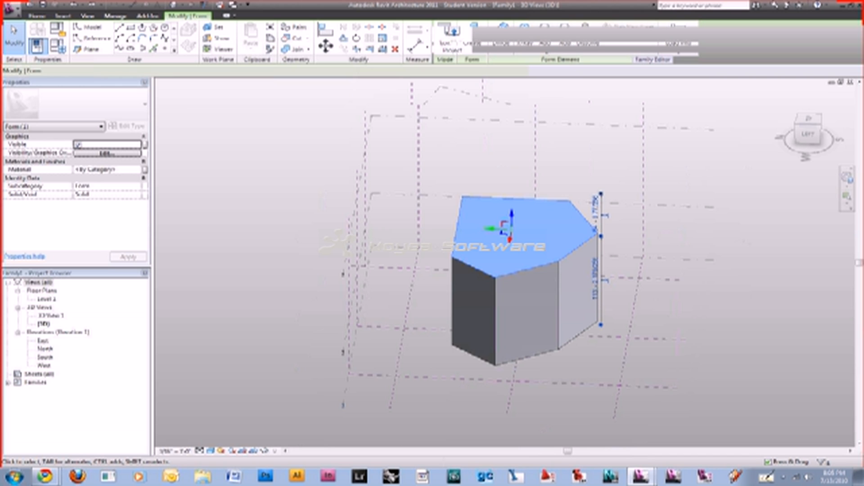
shift+middle_drag(511, 315, 450, 311)
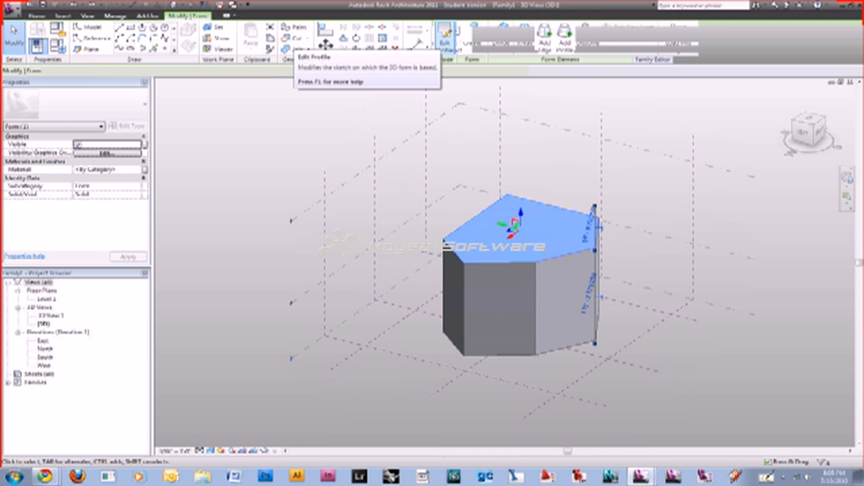
click(445, 36)
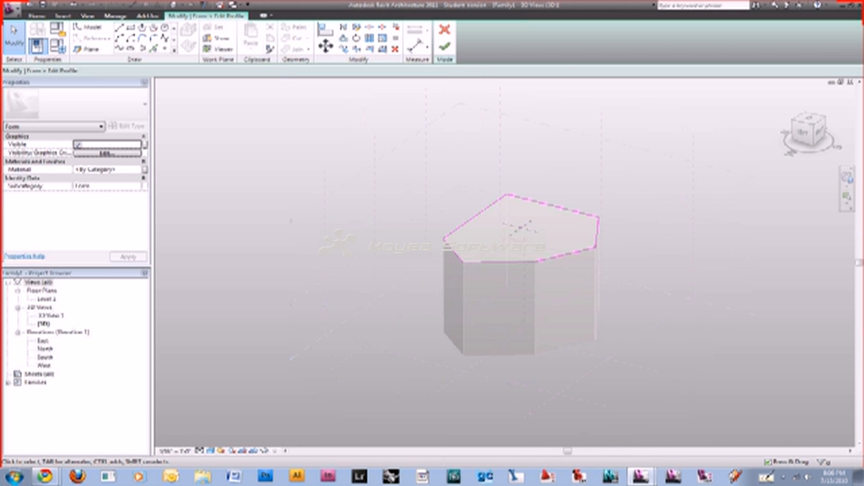
click(563, 209)
key(l)
key(i)
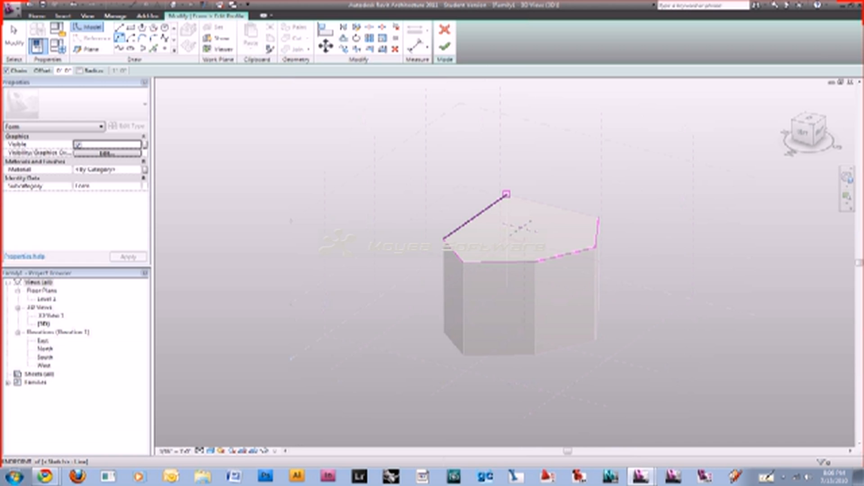
click(506, 194)
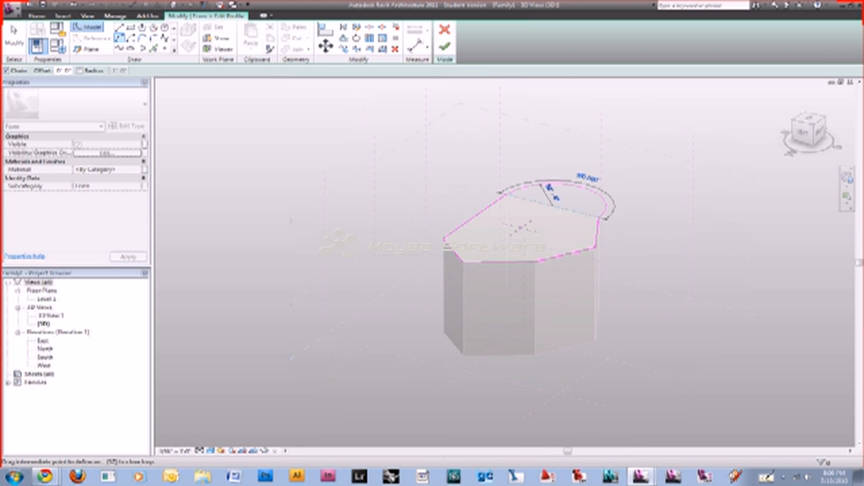
click(606, 206)
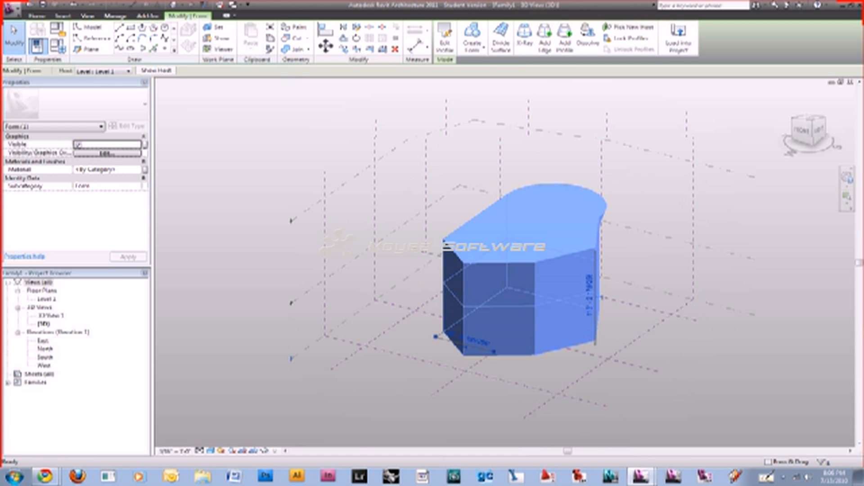
shift+middle_drag(495, 293, 535, 288)
key(Escape)
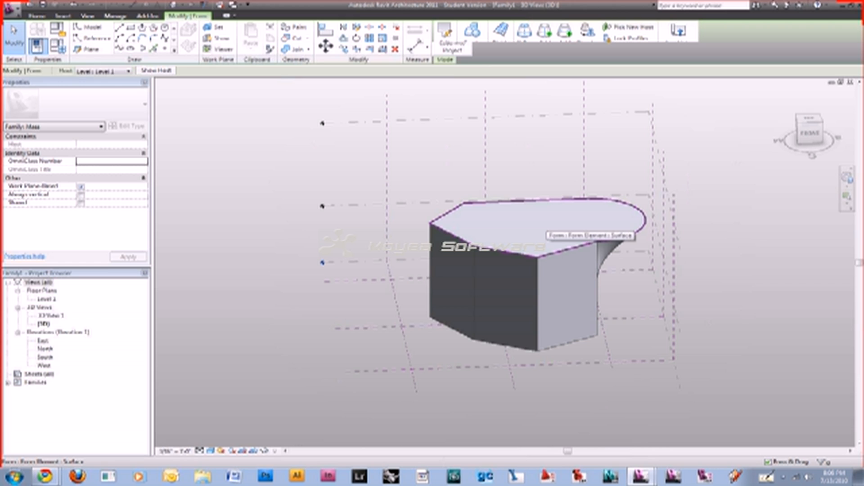
Try to edit the profile of the light side face next to the rounded overhang
click(542, 227)
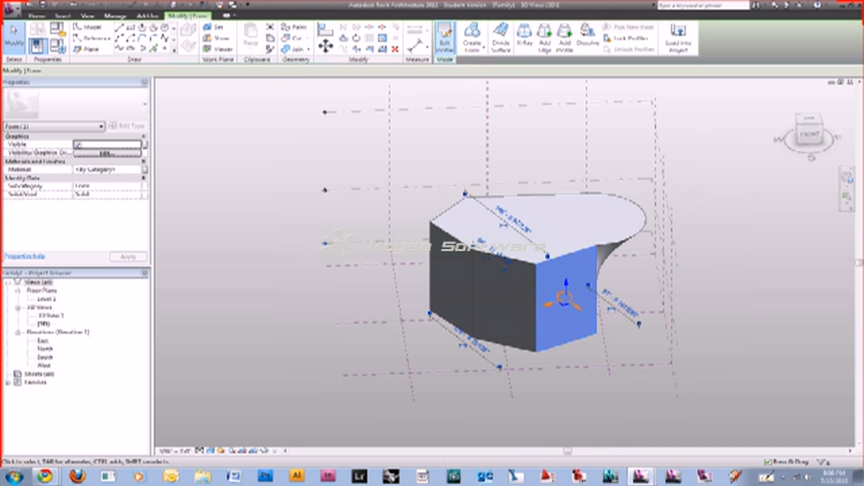
click(444, 39)
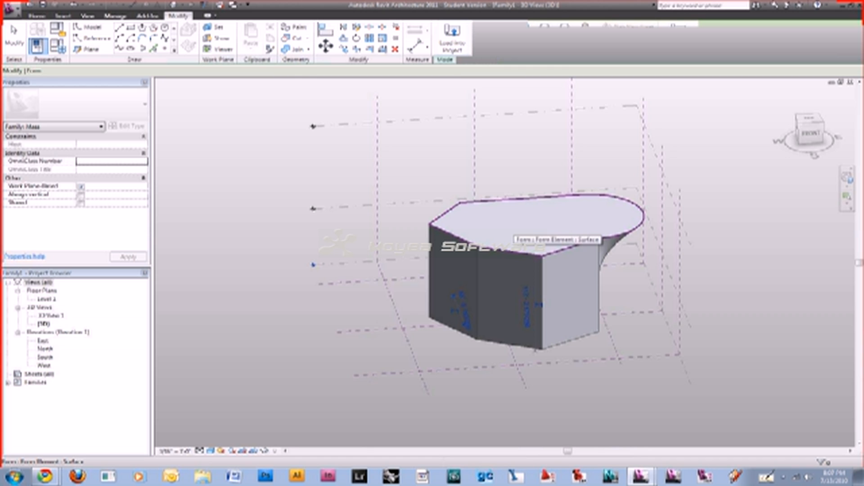
mouse_move(513, 234)
middle_down()
mouse_move(521, 260)
mouse_move(521, 229)
middle_up()
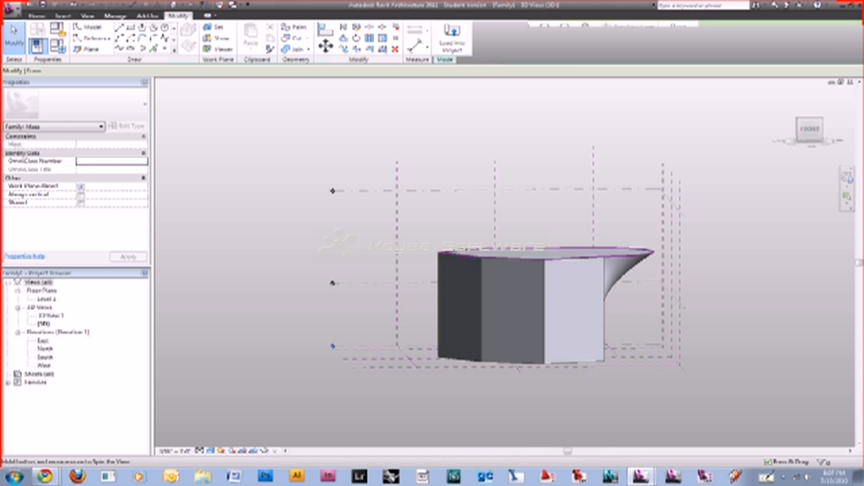
shift+middle_drag(521, 229, 536, 270)
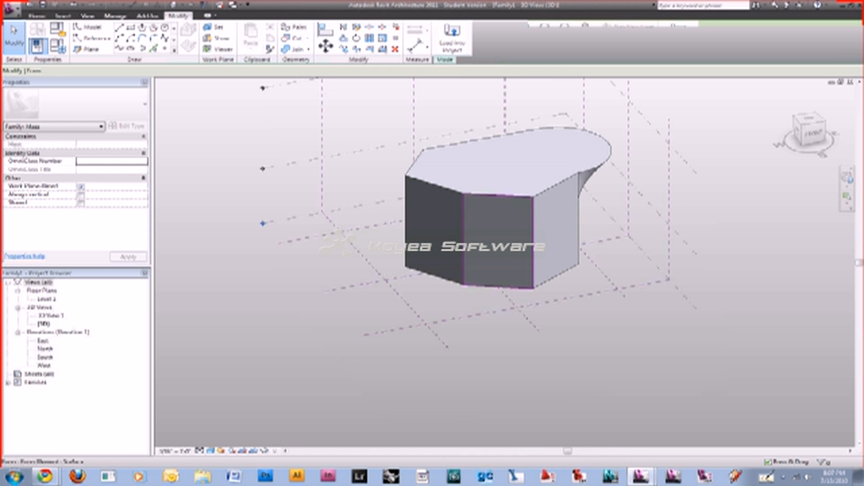
Open the top face's profile for editing and clear its existing outline
middle_drag(536, 270, 564, 350)
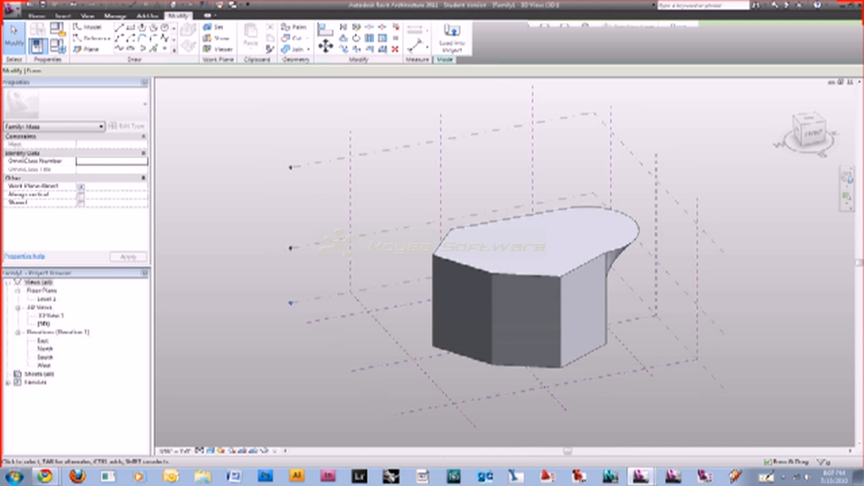
click(538, 237)
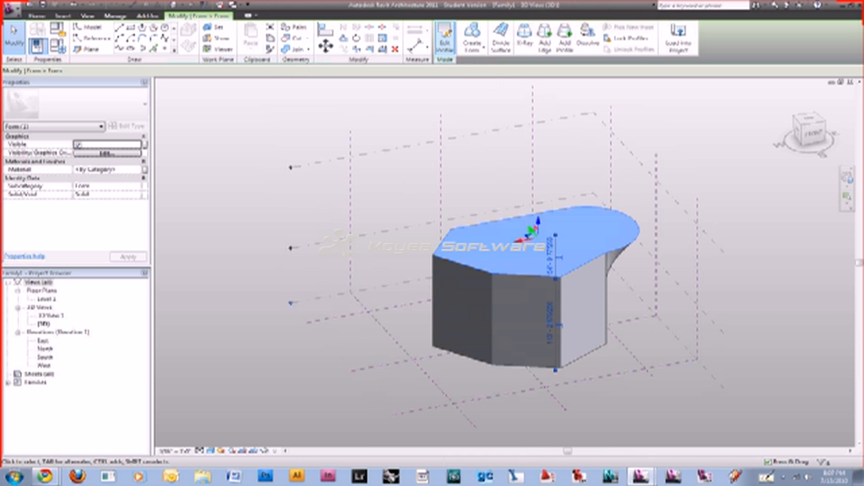
click(445, 39)
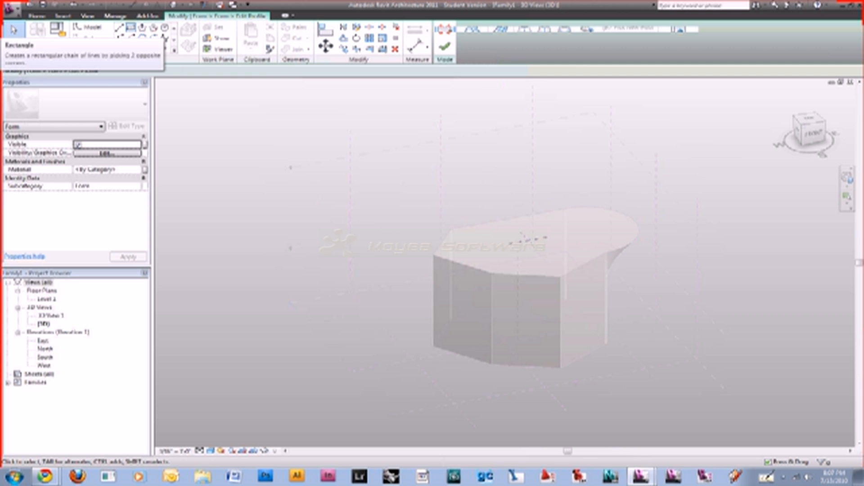
click(131, 28)
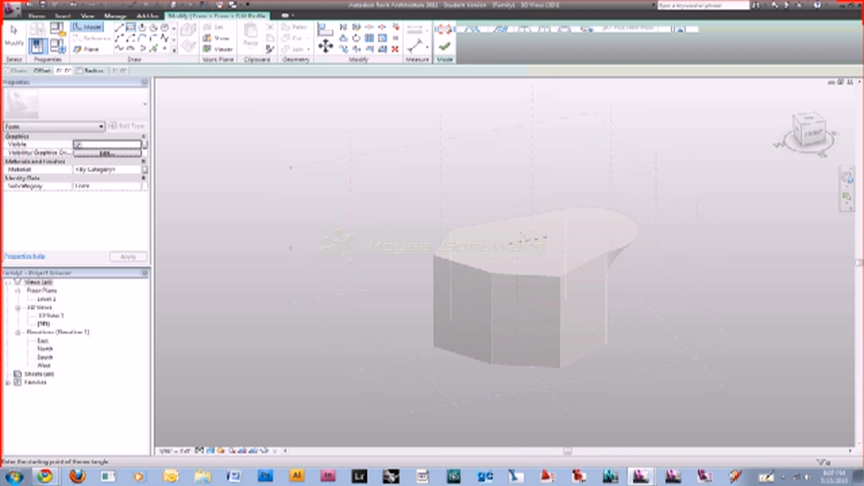
click(451, 214)
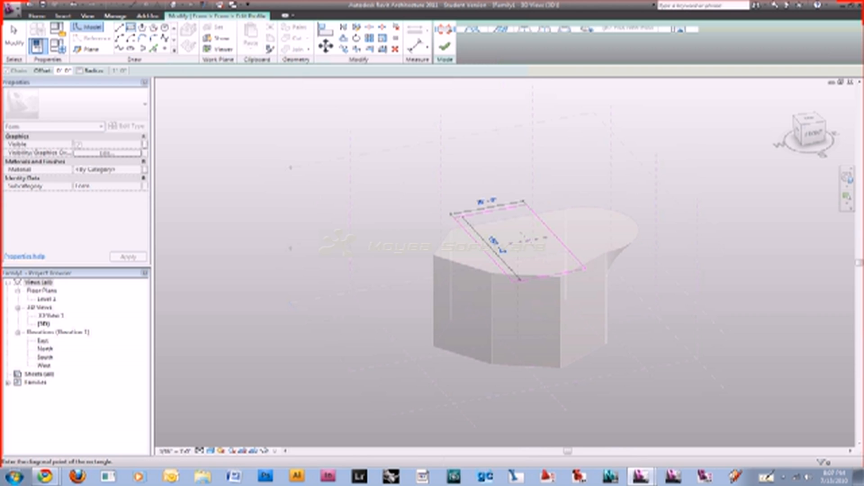
key(Escape)
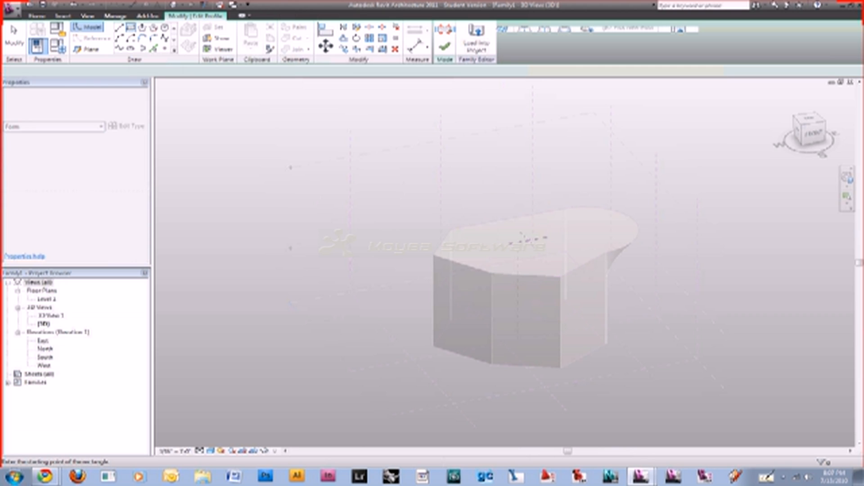
key(Escape)
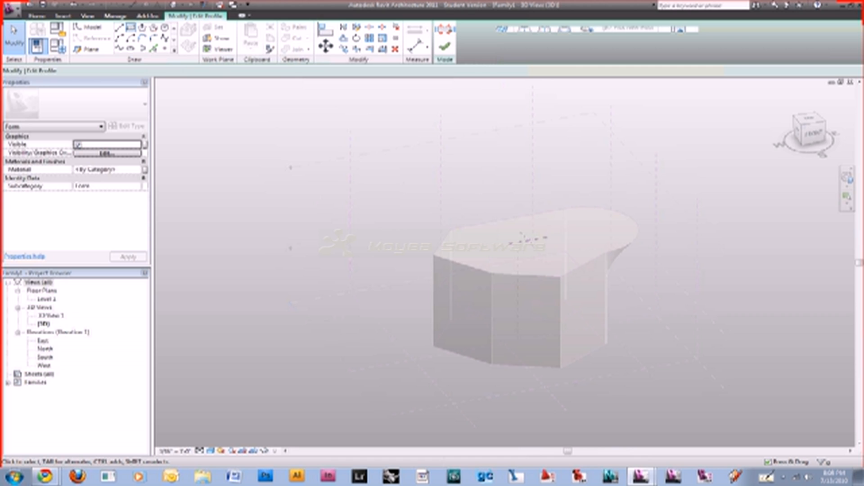
Sketch a rectangle over the top face as its new profile and finish the sketch
click(131, 27)
click(465, 211)
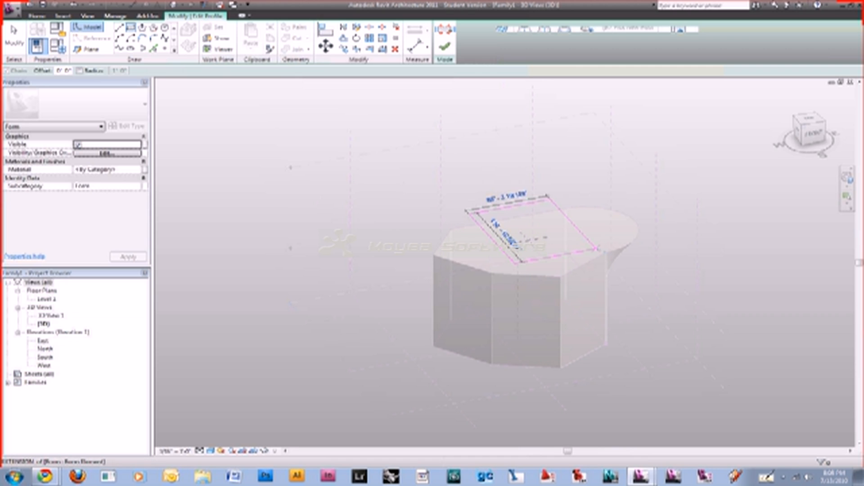
click(596, 248)
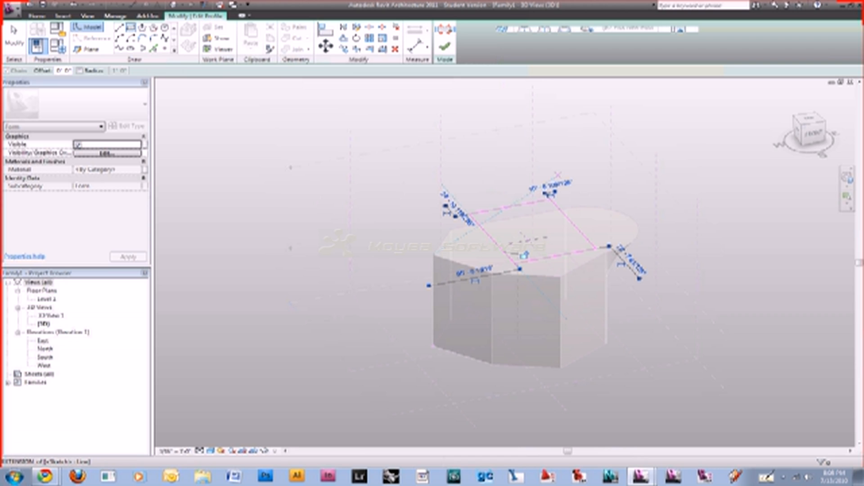
click(444, 45)
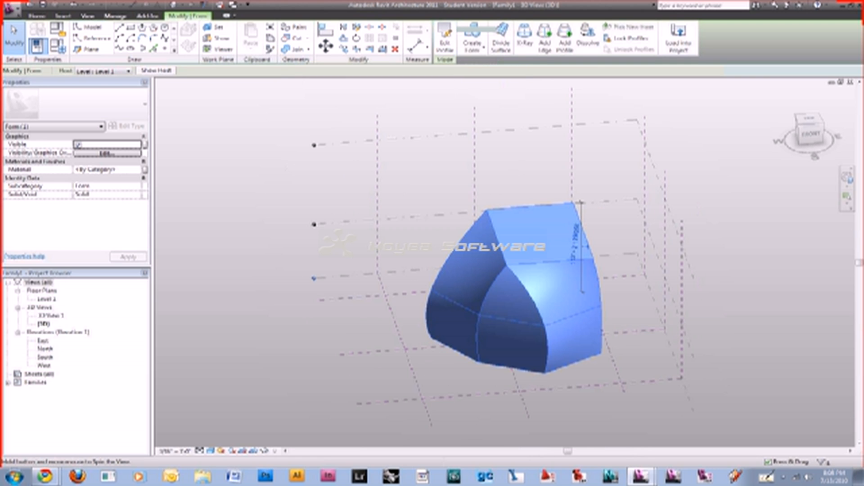
Inspect the form's twisted side faces, undo the change to a rectangular top profile, and leave the profile sketch
shift+middle_drag(342, 288, 425, 321)
click(425, 320)
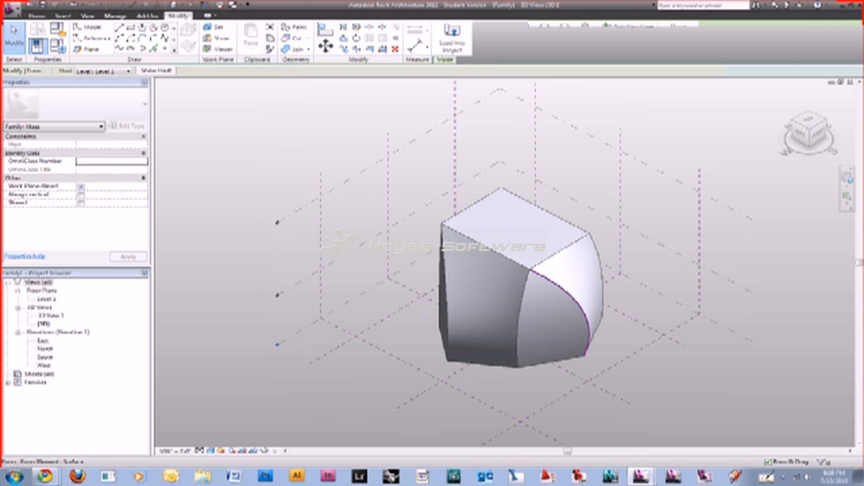
shift+middle_drag(425, 320, 444, 301)
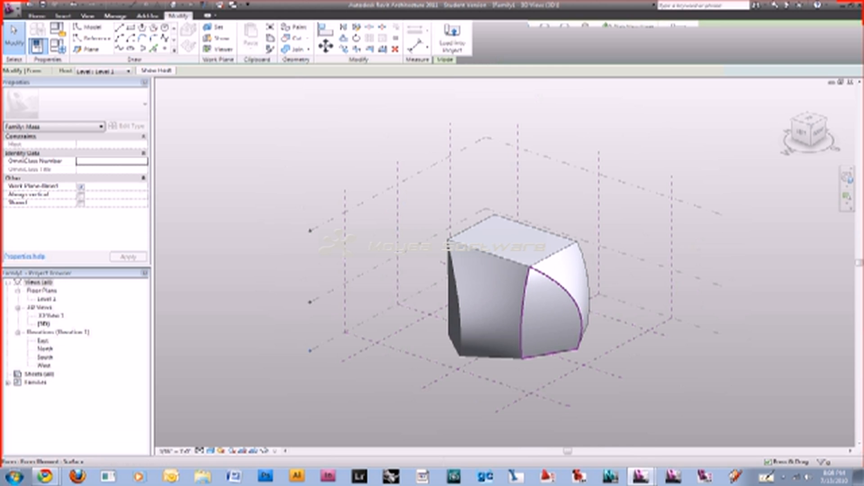
click(551, 315)
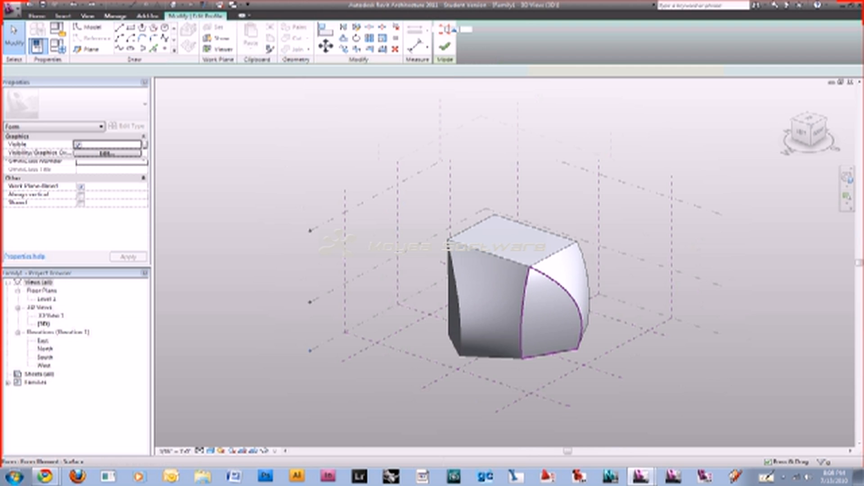
click(452, 43)
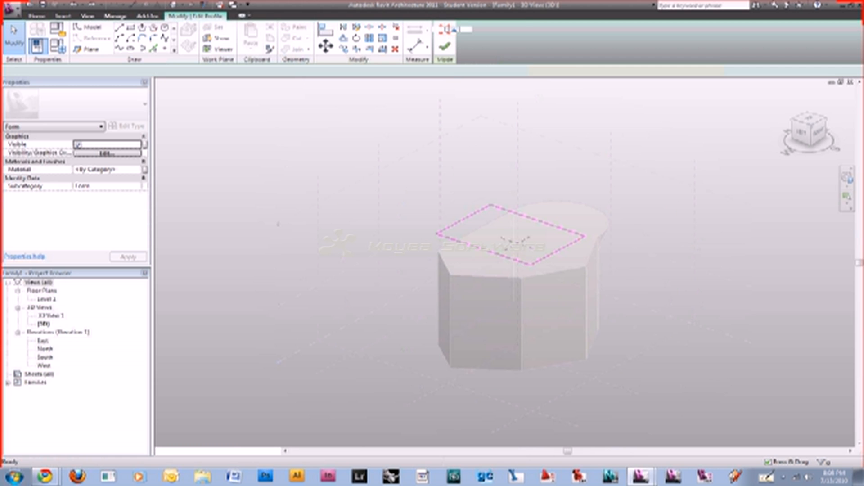
click(445, 47)
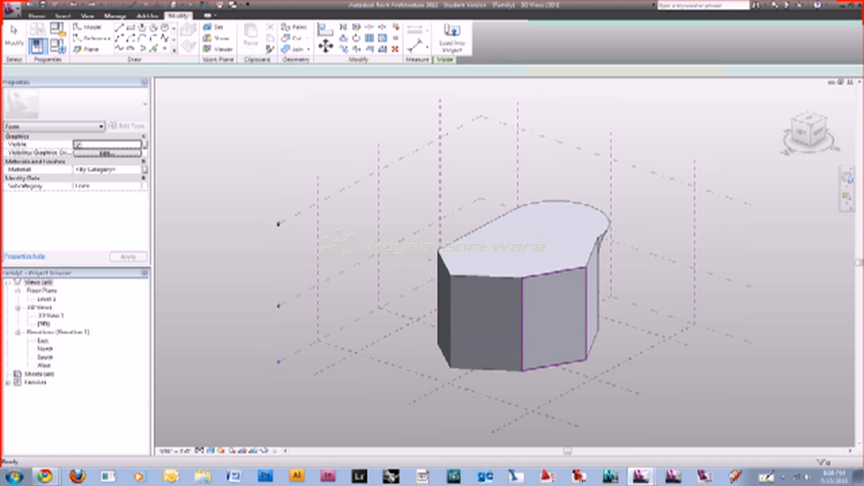
Open the top face's profile for editing and delete its entire outline
click(525, 239)
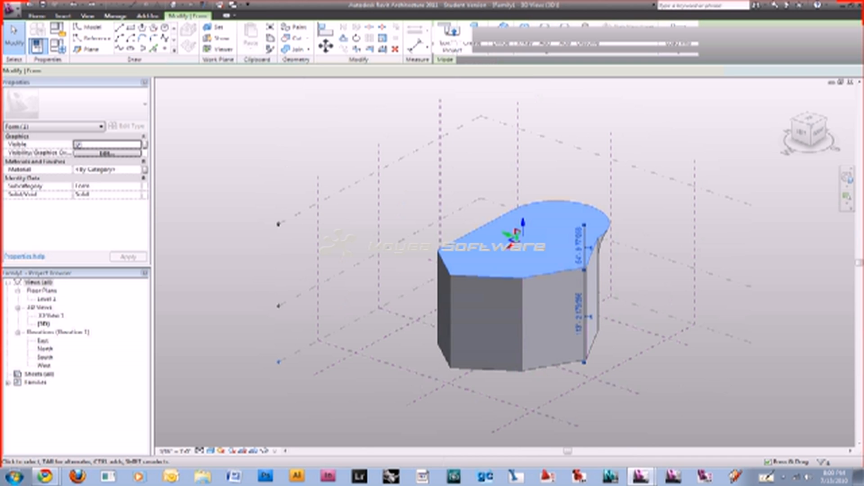
click(451, 40)
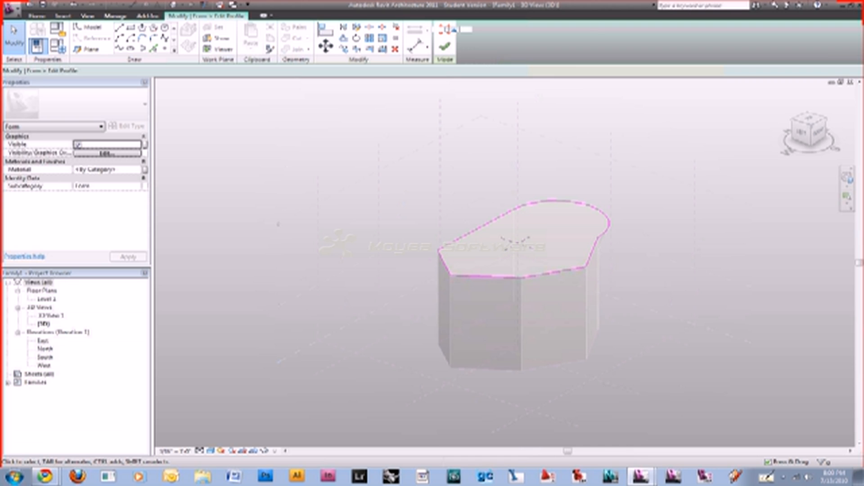
drag(371, 153, 576, 265)
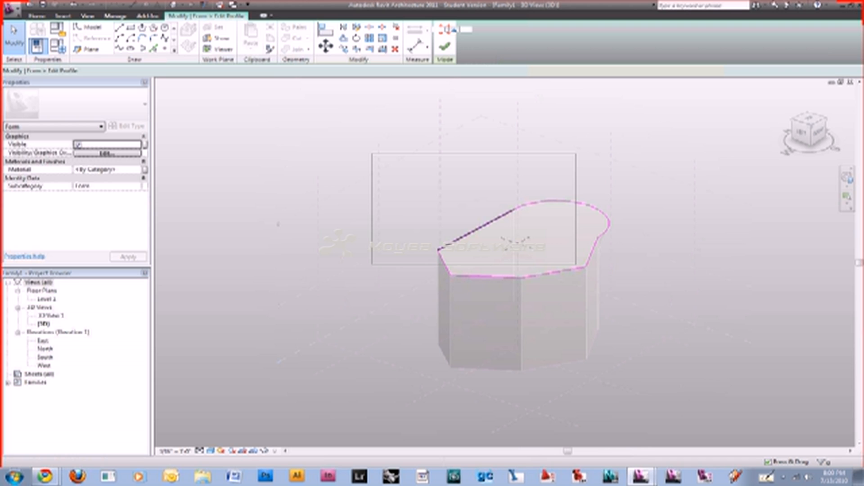
drag(576, 265, 576, 264)
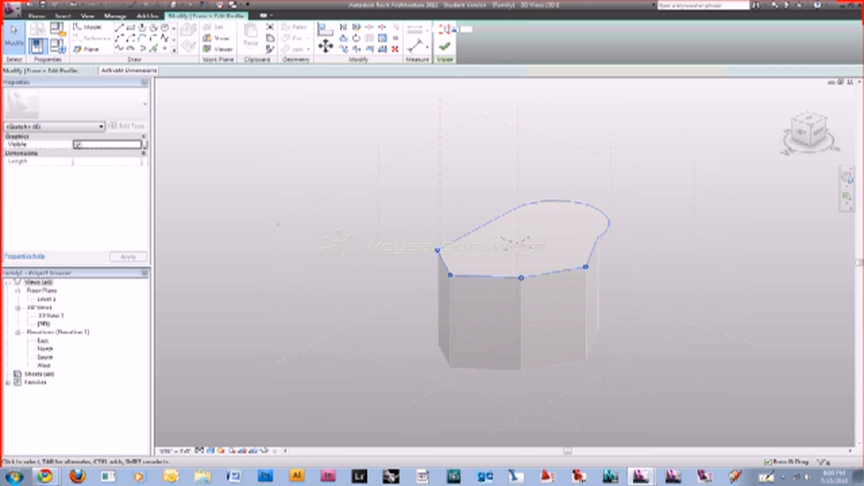
key(Delete)
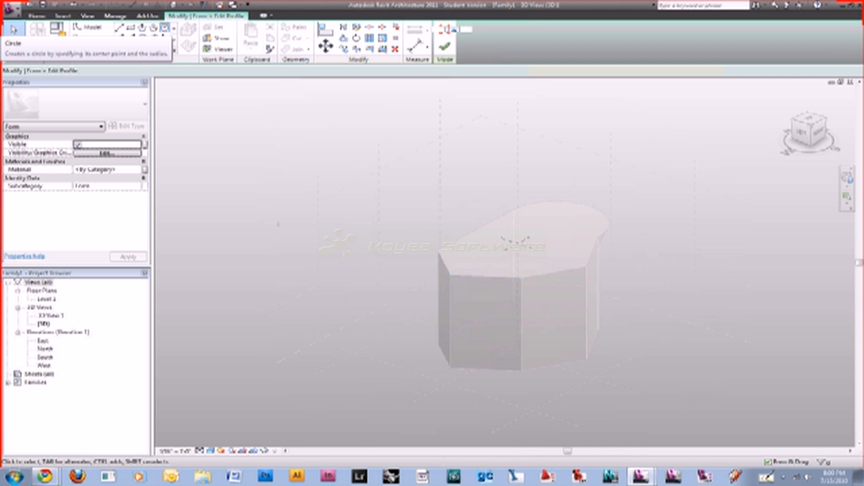
Sketch a circle centred on the top face as its new profile, finish the sketch, and inspect the form
click(165, 28)
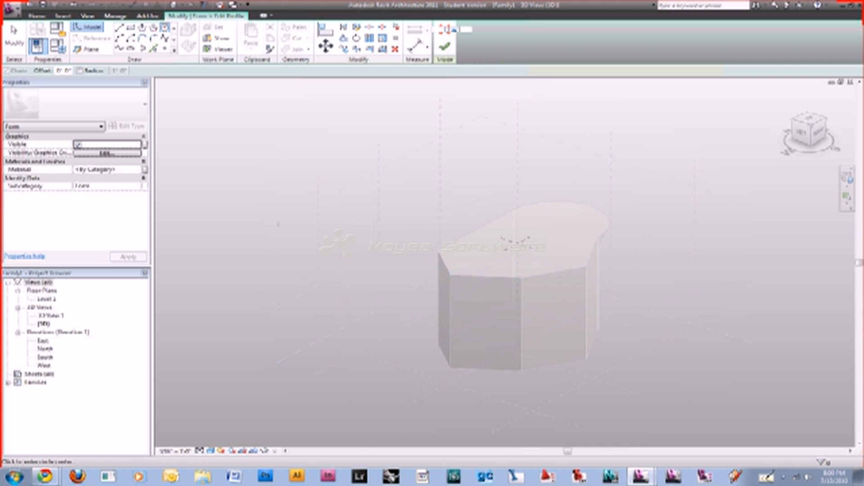
click(515, 242)
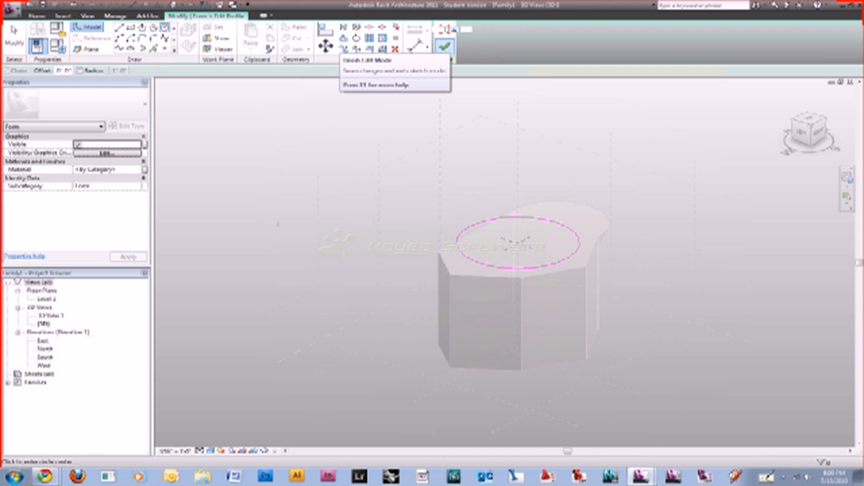
click(445, 45)
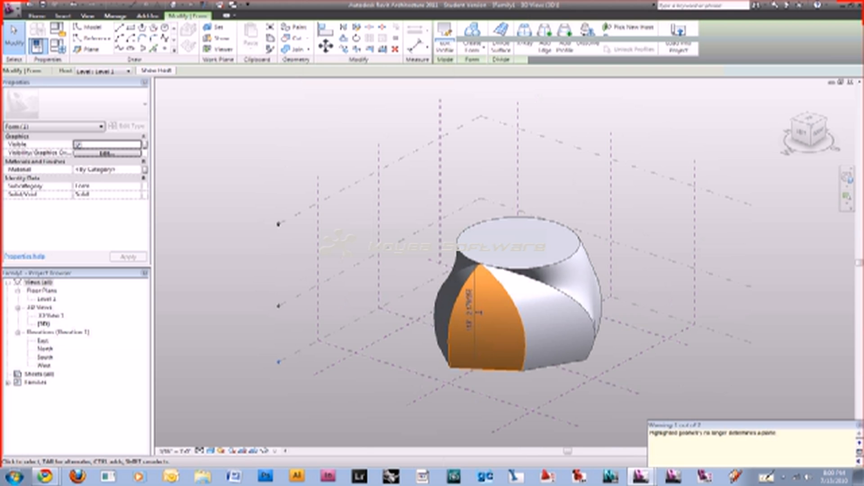
click(298, 169)
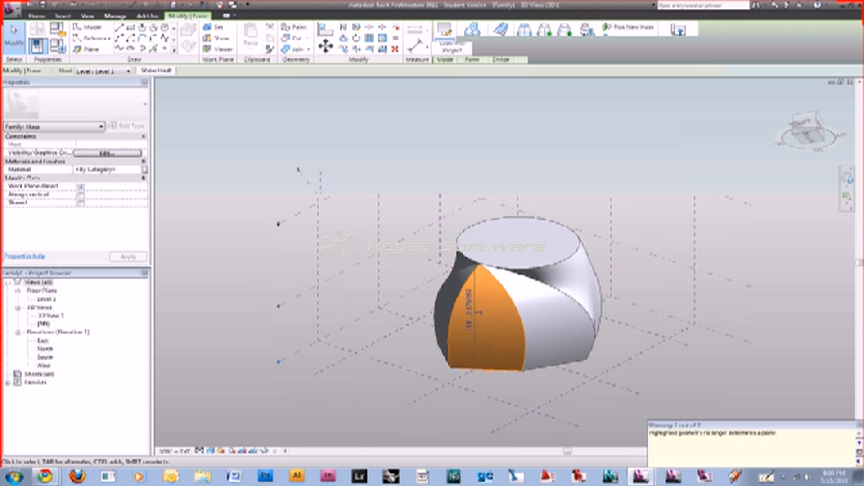
shift+middle_drag(504, 315, 450, 317)
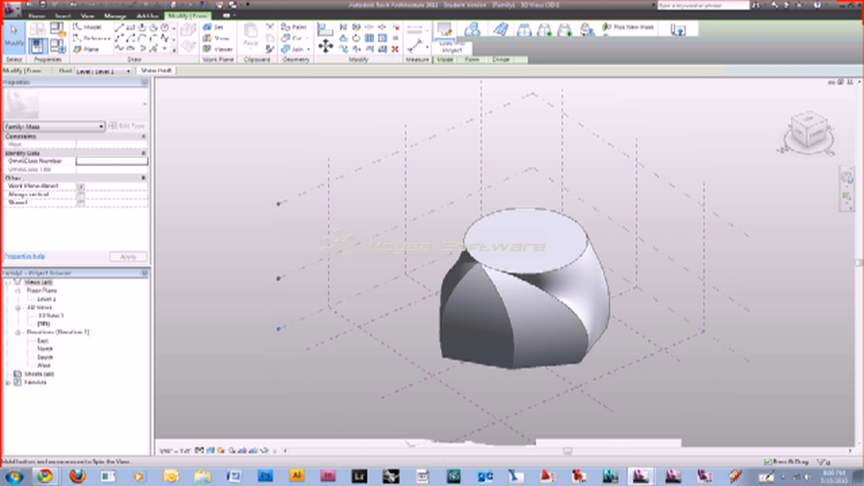
Reopen the circular top profile's sketch, split the circle into segments with Split Element, and finish the sketch
click(525, 273)
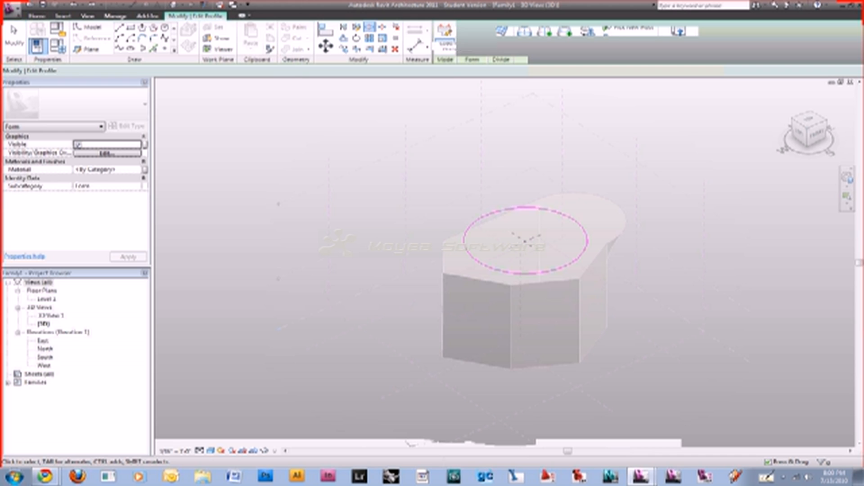
click(525, 273)
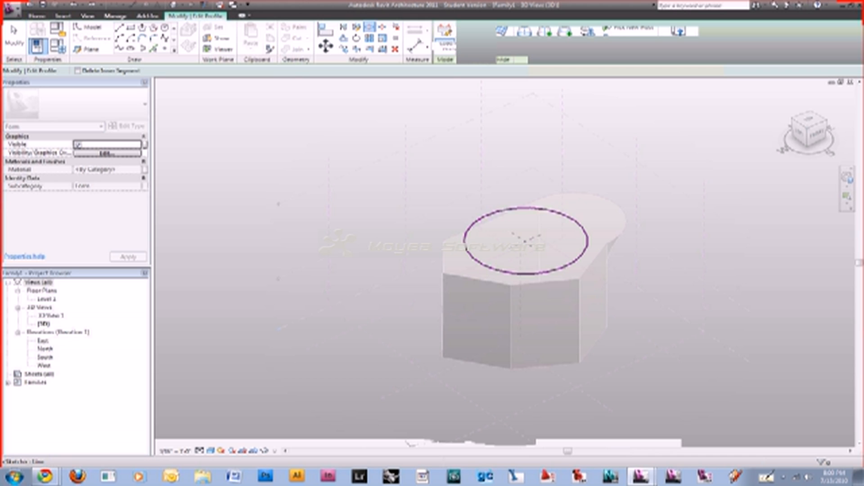
click(444, 46)
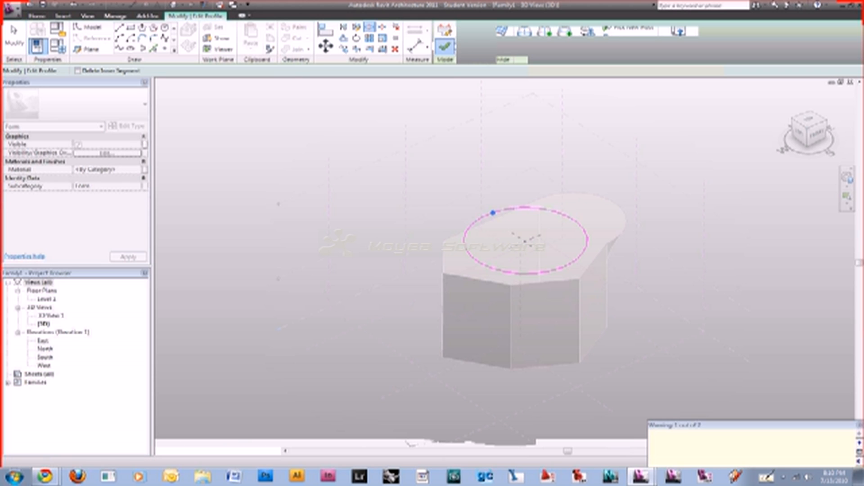
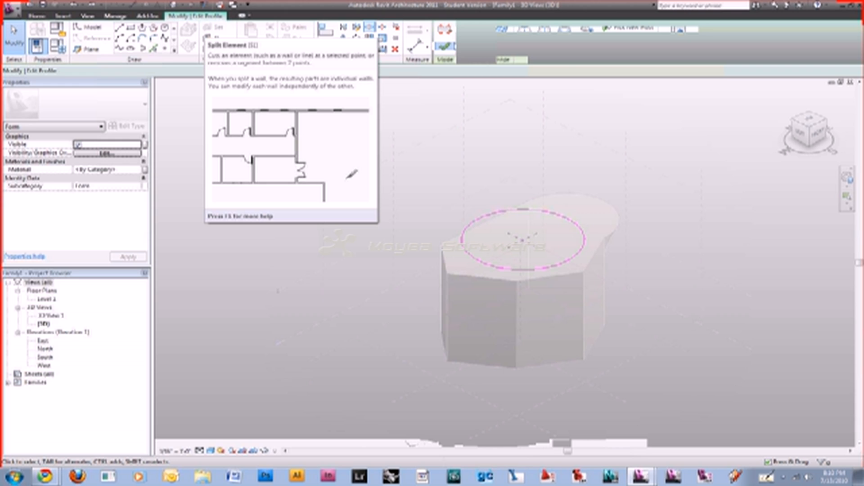
click(369, 27)
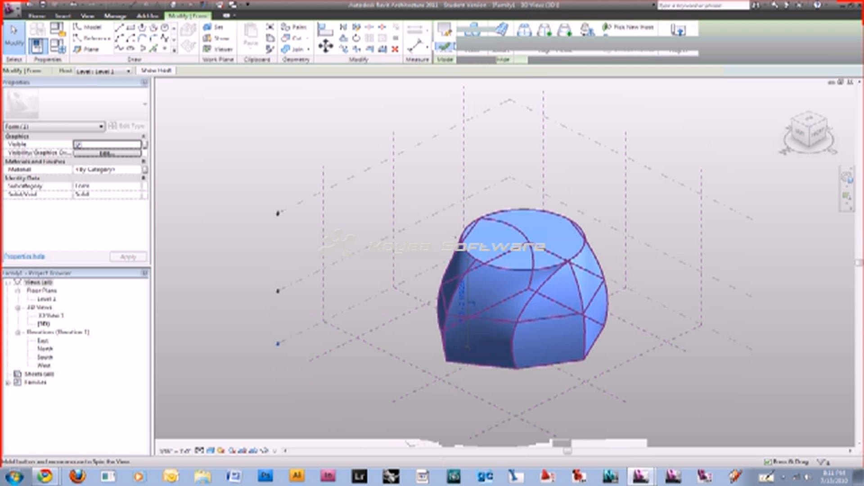
shift+middle_drag(477, 293, 585, 292)
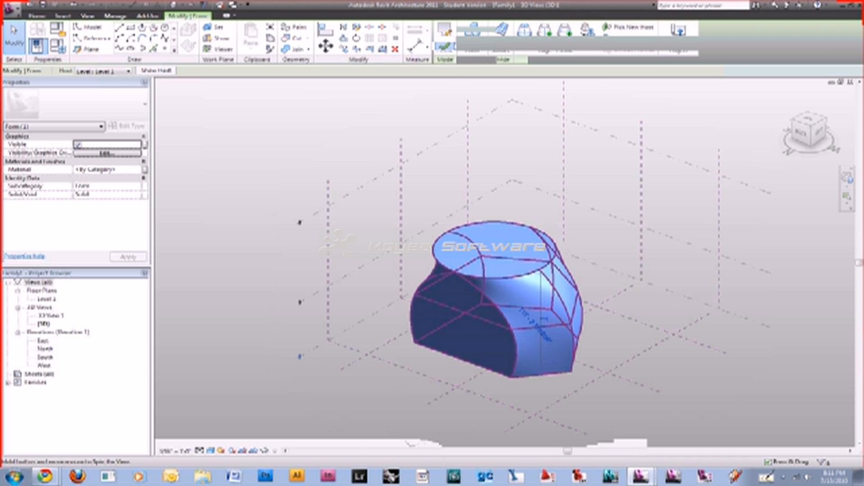
Reopen the form's circular top profile, split the circle at two more points on opposite sides with Split Element, and finish the sketch
click(445, 31)
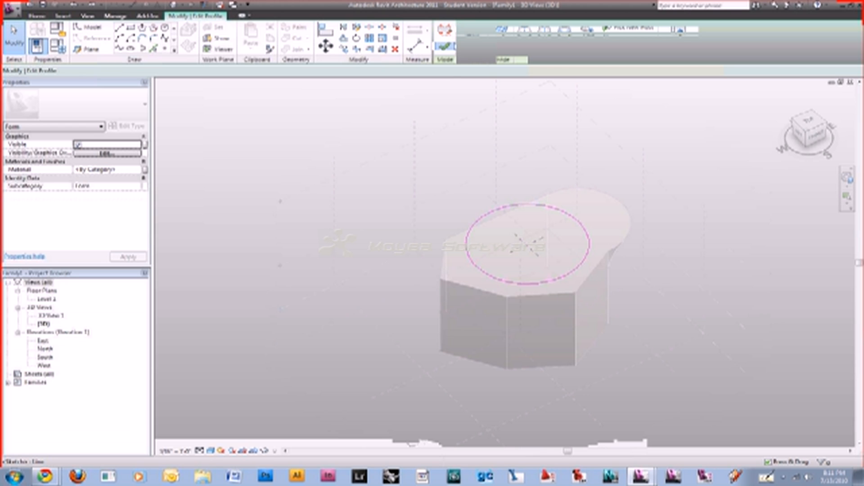
key(s)
key(l)
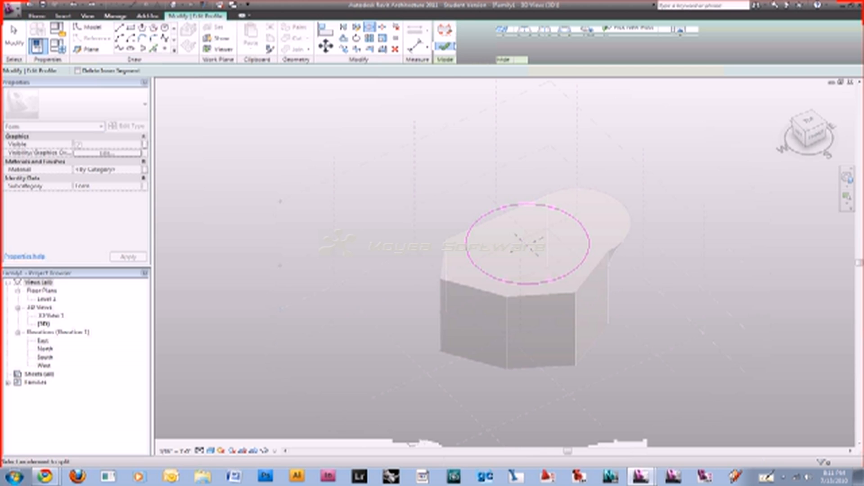
click(587, 252)
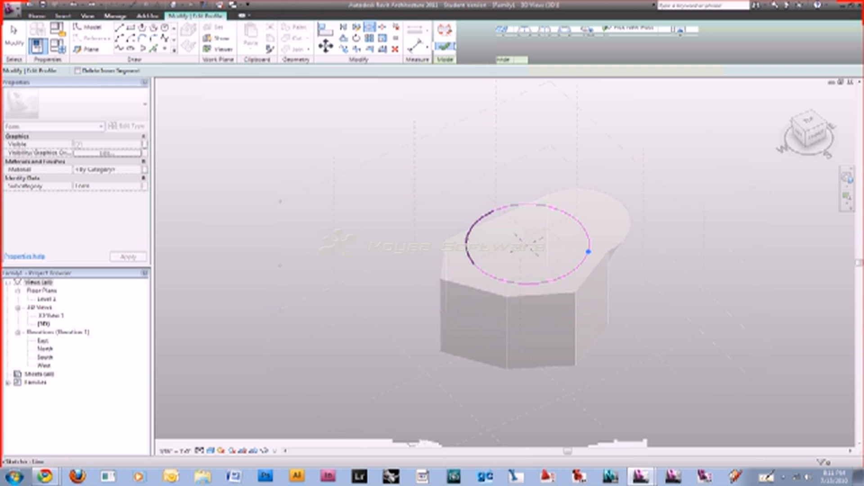
click(467, 236)
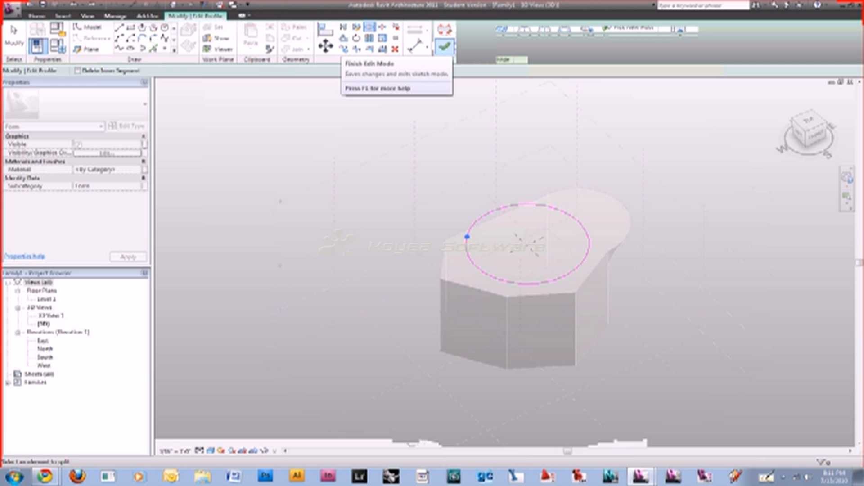
click(445, 46)
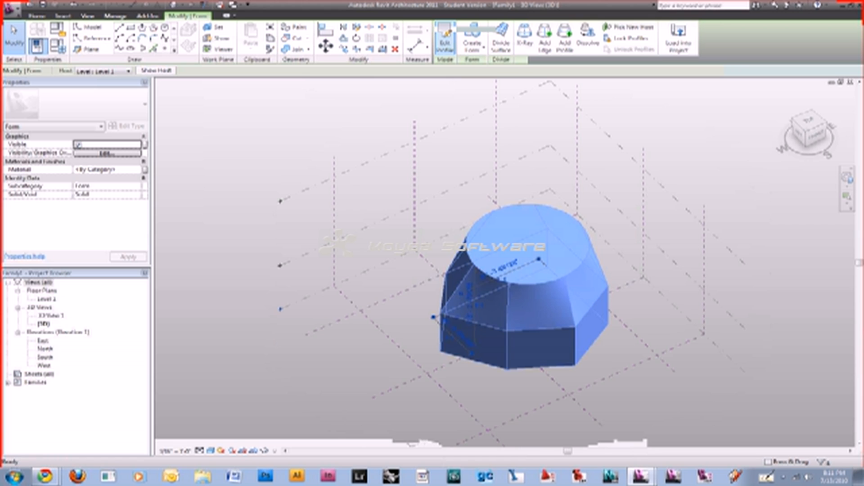
Raise the circular top face to make the form taller, and inspect its tapered side faces from several directions
shift+middle_drag(468, 315, 585, 288)
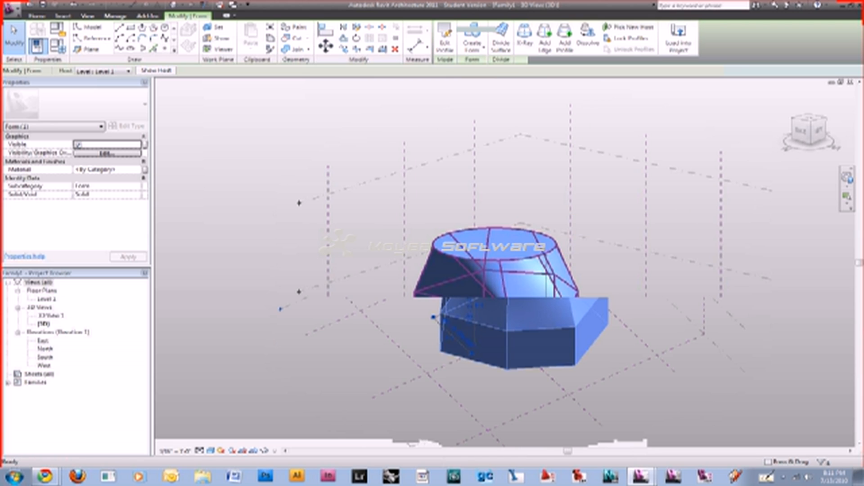
shift+middle_drag(495, 288, 585, 315)
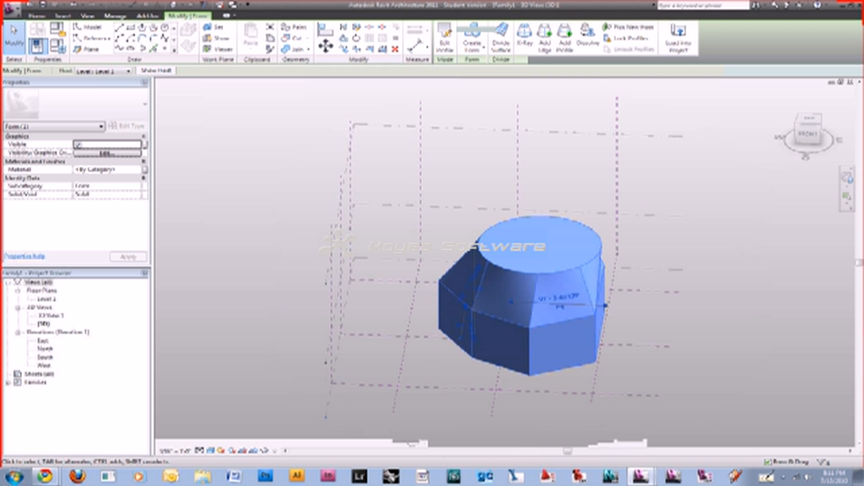
key(Escape)
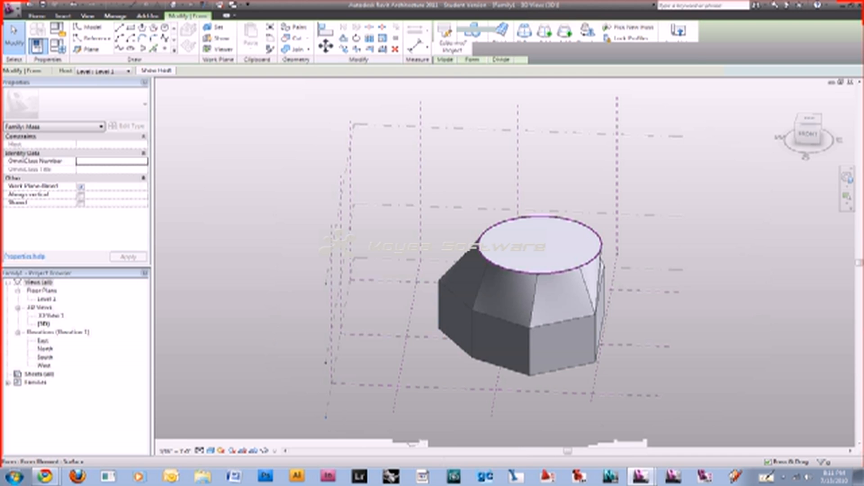
drag(540, 245, 536, 180)
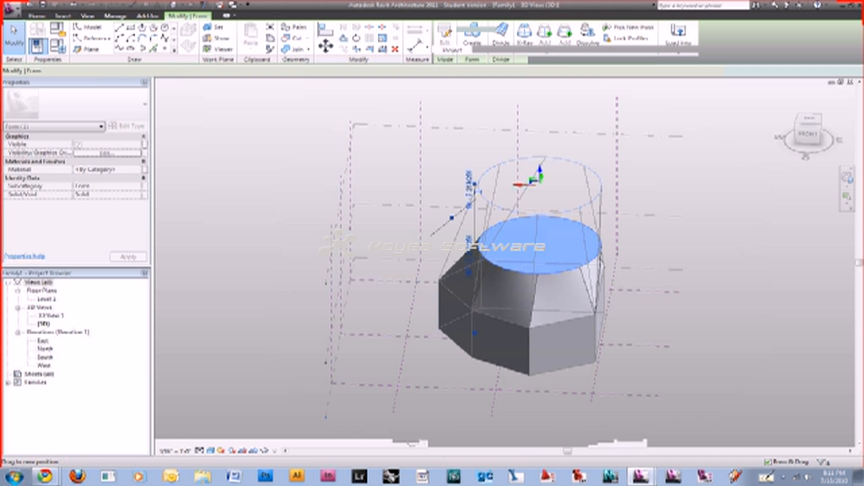
shift+middle_drag(585, 270, 495, 243)
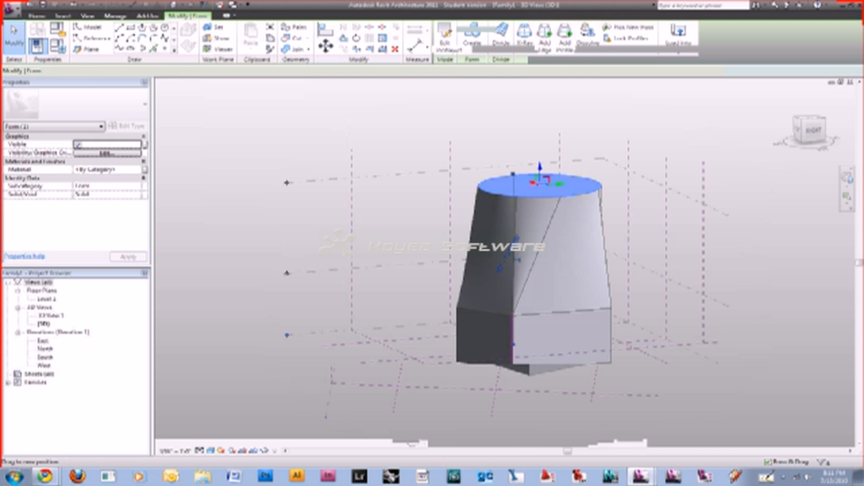
shift+middle_drag(540, 270, 479, 265)
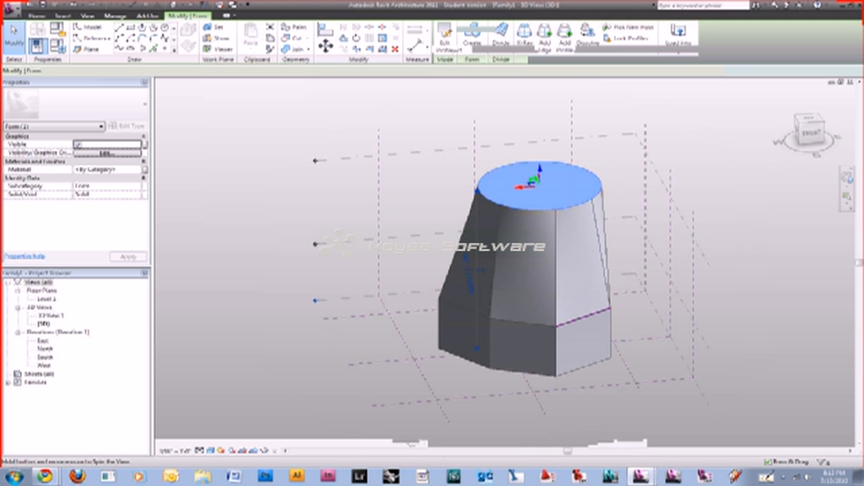
drag(815, 154, 807, 158)
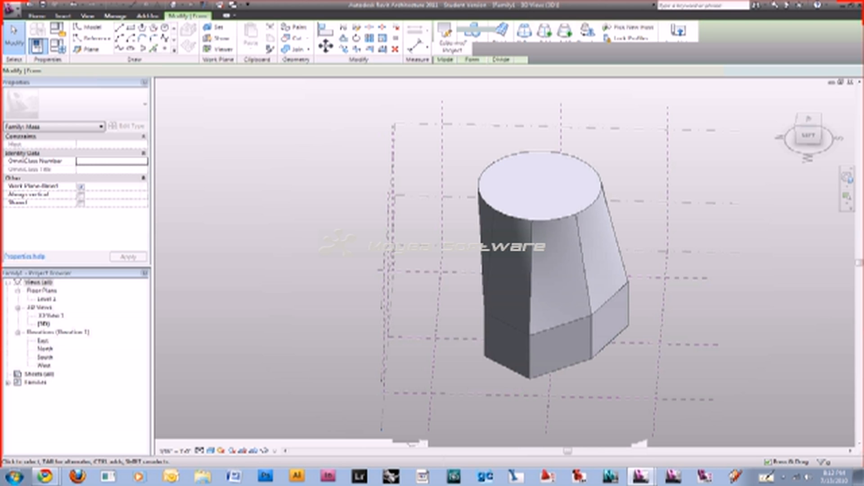
shift+middle_drag(553, 266, 477, 248)
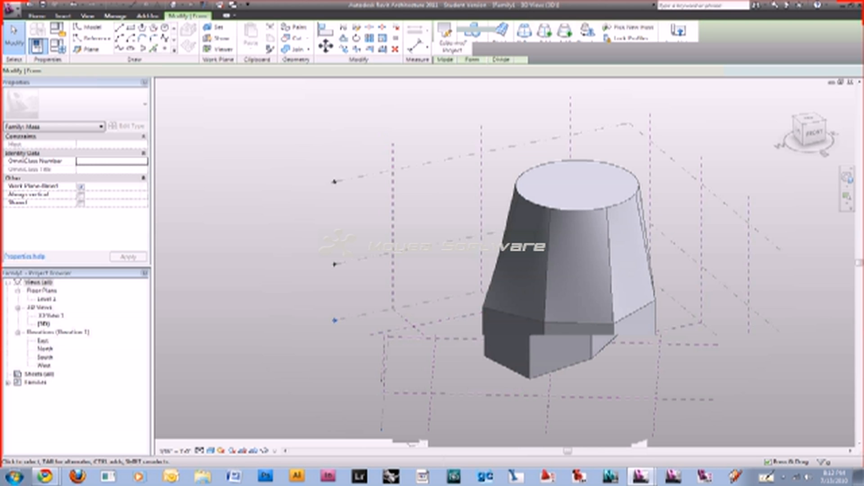
shift+middle_drag(610, 356, 616, 346)
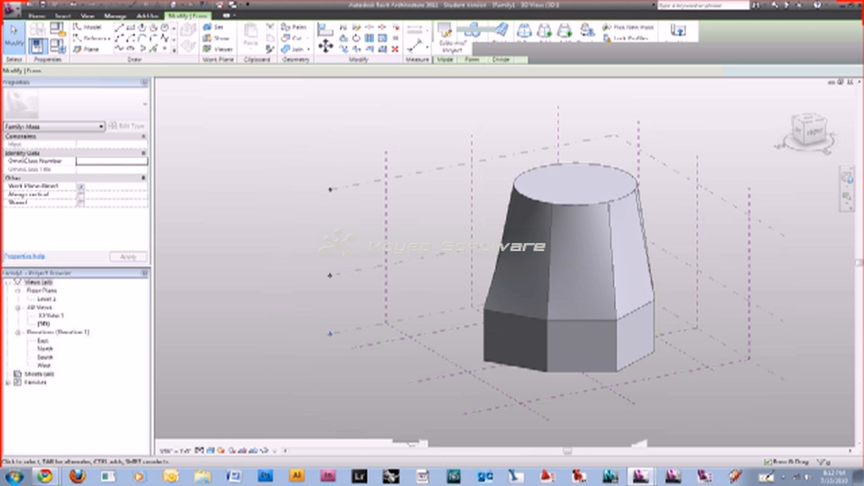
Draw a rectangle beside the tapered form and turn it into a solid box
click(610, 389)
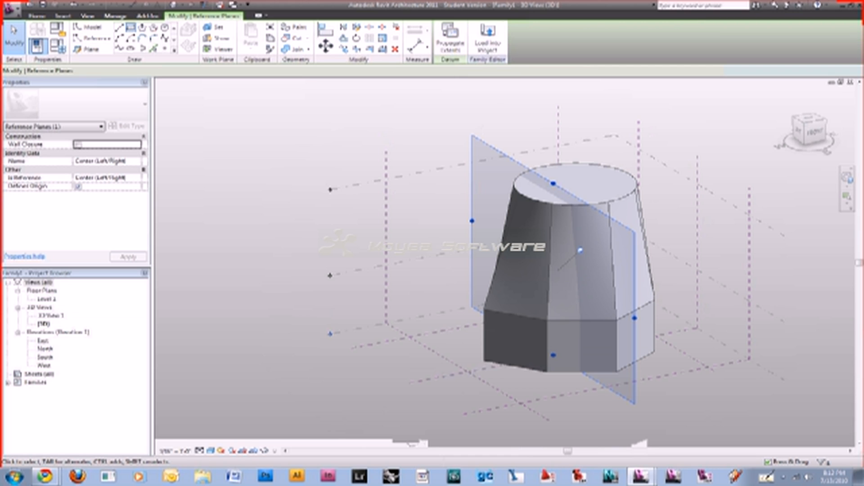
click(131, 28)
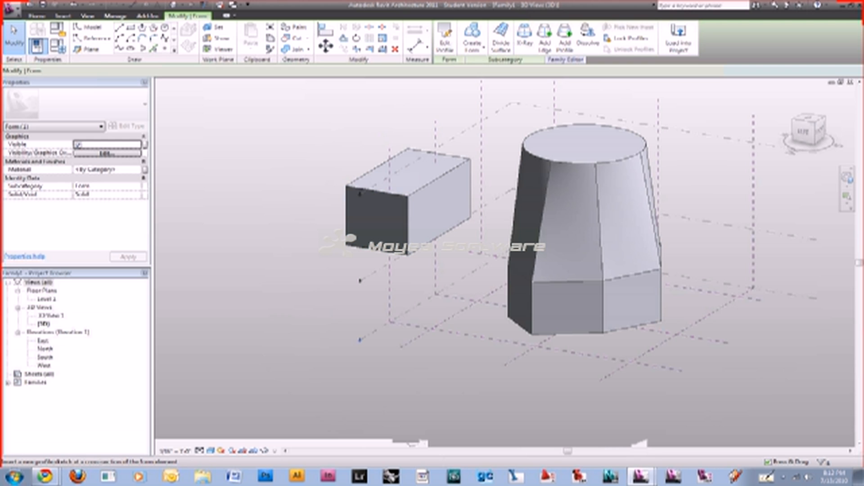
Add a profile across the box's middle and an edge along its side face, and pull that edge outward
click(564, 41)
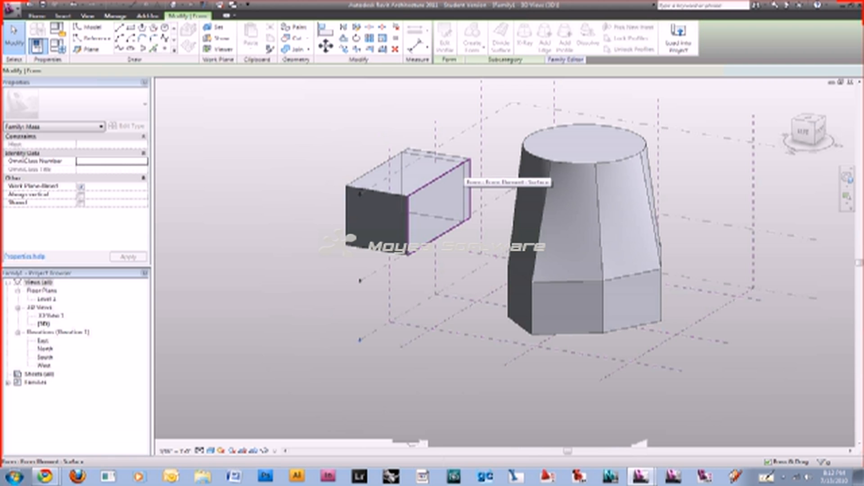
click(408, 201)
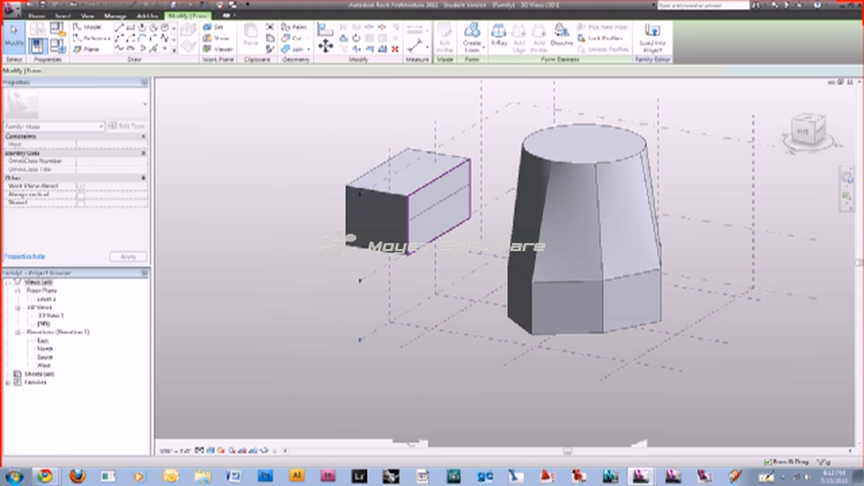
drag(448, 201, 466, 207)
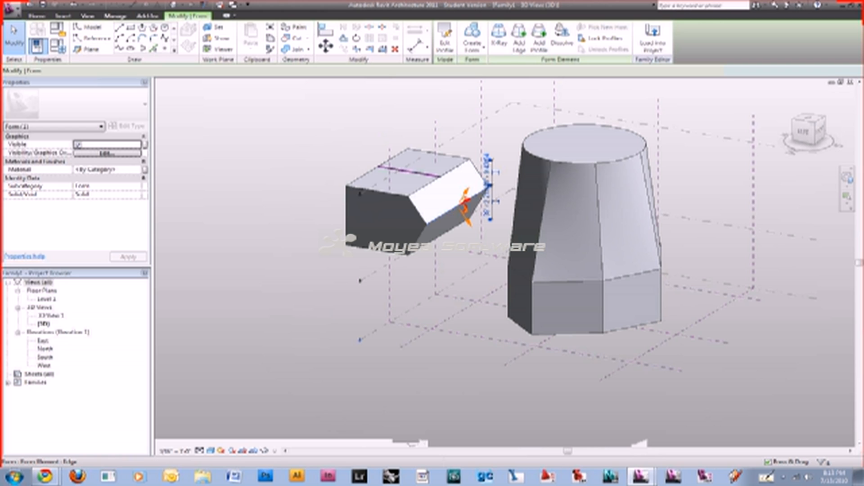
Scale the box's added middle profile graphically with the Scale tool
click(400, 170)
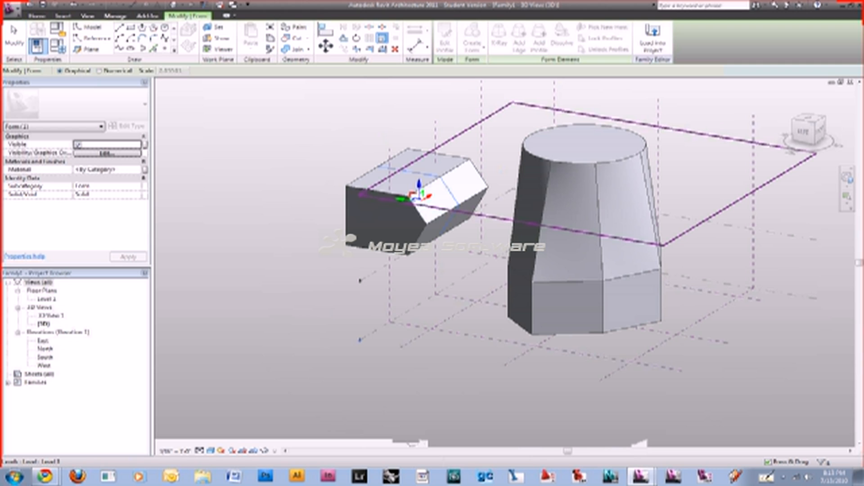
key(r)
key(e)
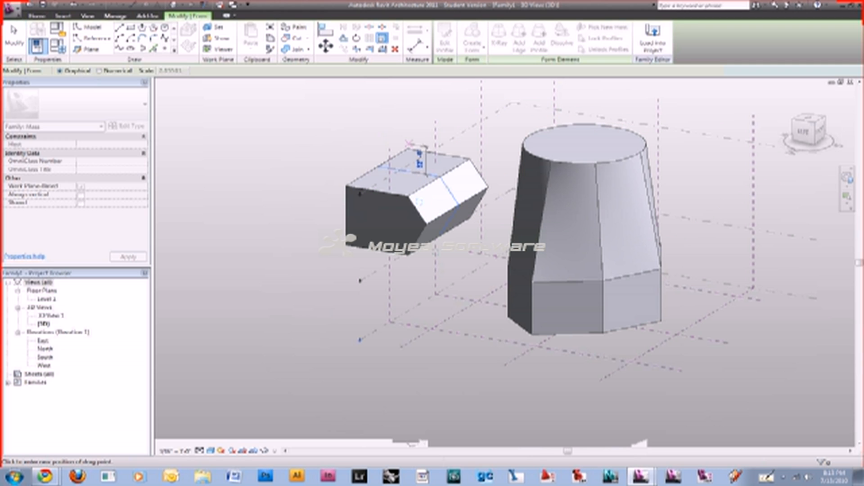
click(408, 143)
Sketch a small model-line circle centred on the tapered form's circular top face, and leave the drawing tool
shift+middle_drag(675, 342, 641, 312)
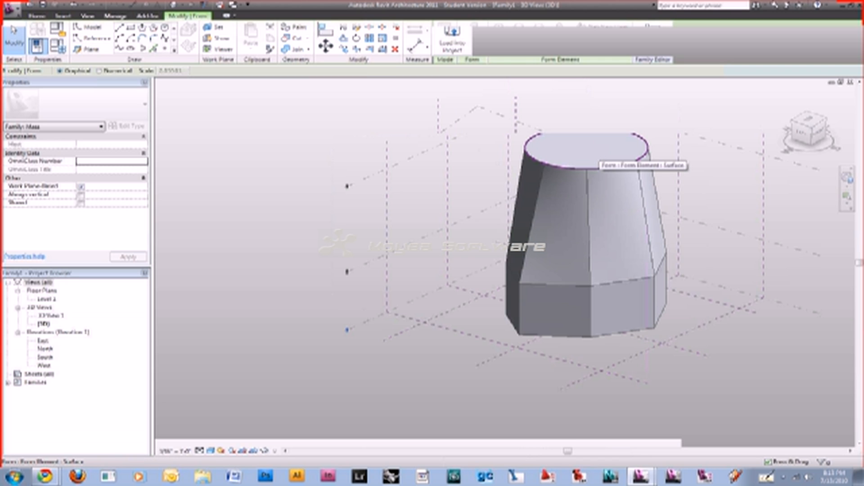
middle_drag(599, 160, 531, 201)
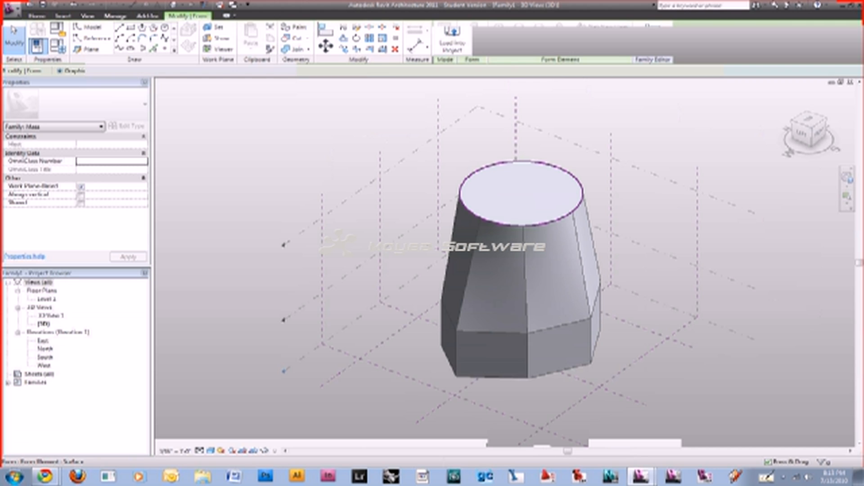
key(l)
key(i)
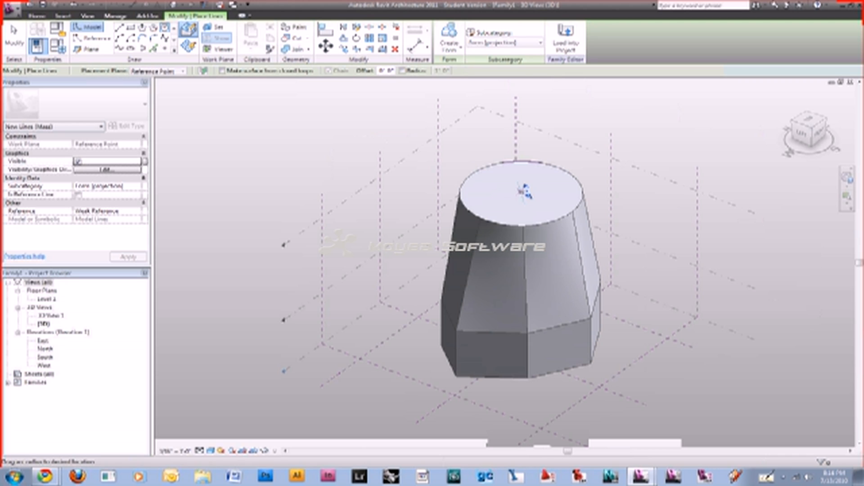
click(522, 192)
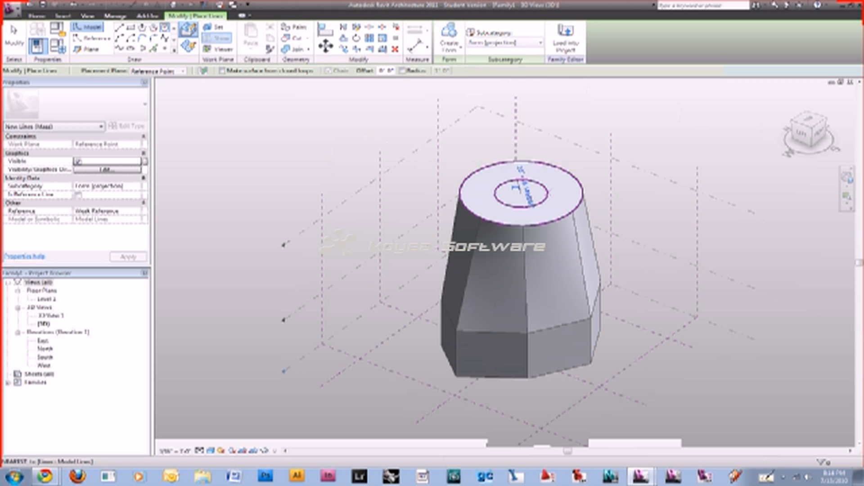
key(Escape)
key(Escape)
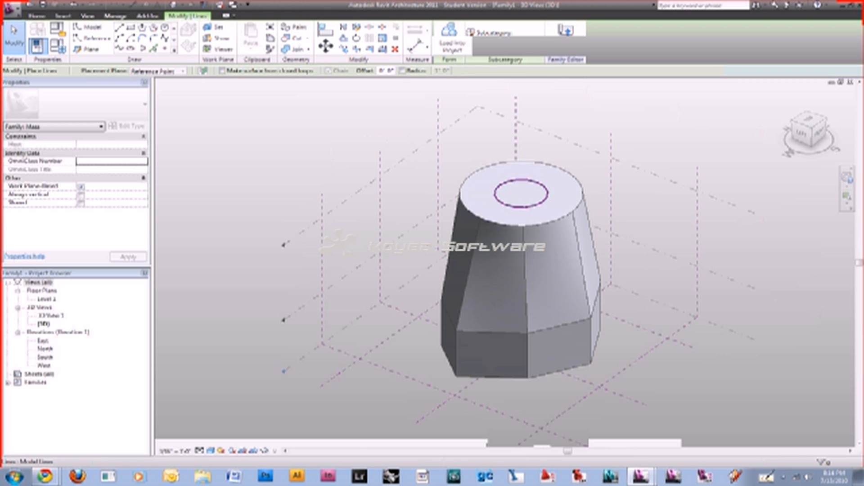
Cut a cylindrical void form from the small circle and push the void's bottom face down through the tapered form
click(494, 193)
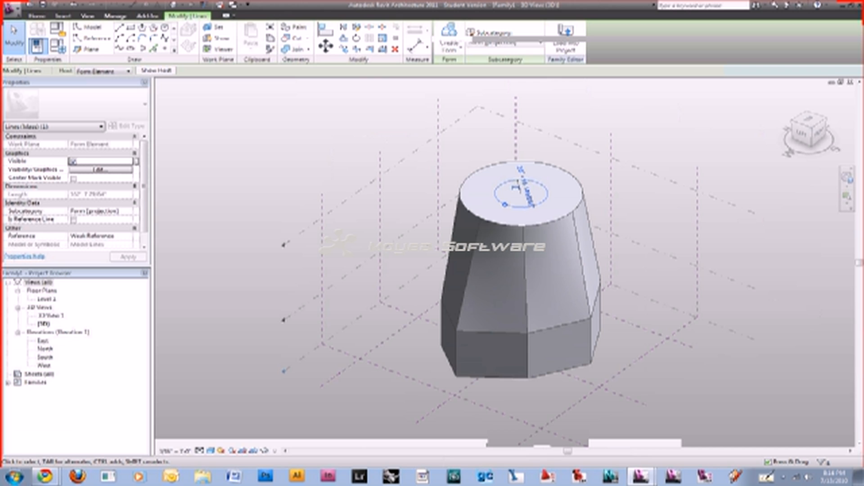
click(449, 38)
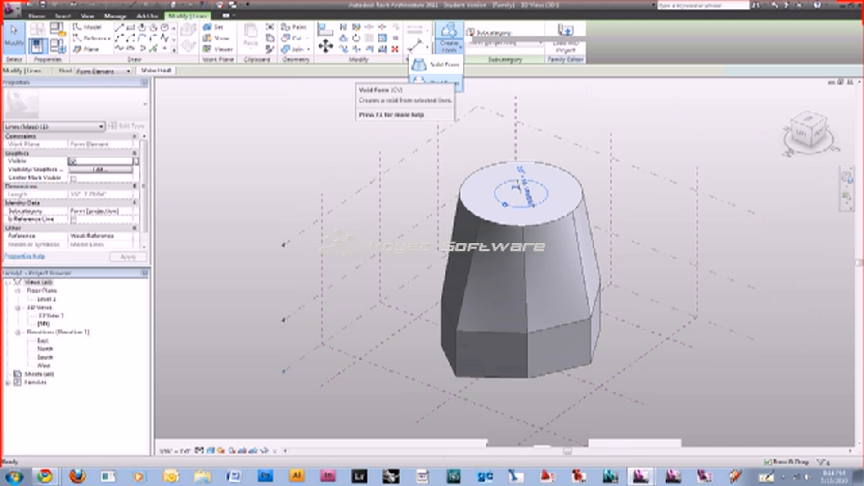
click(432, 83)
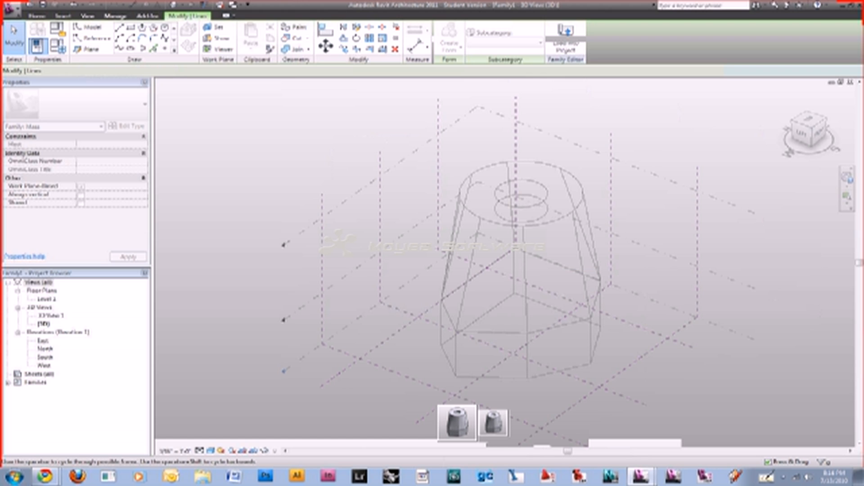
click(456, 423)
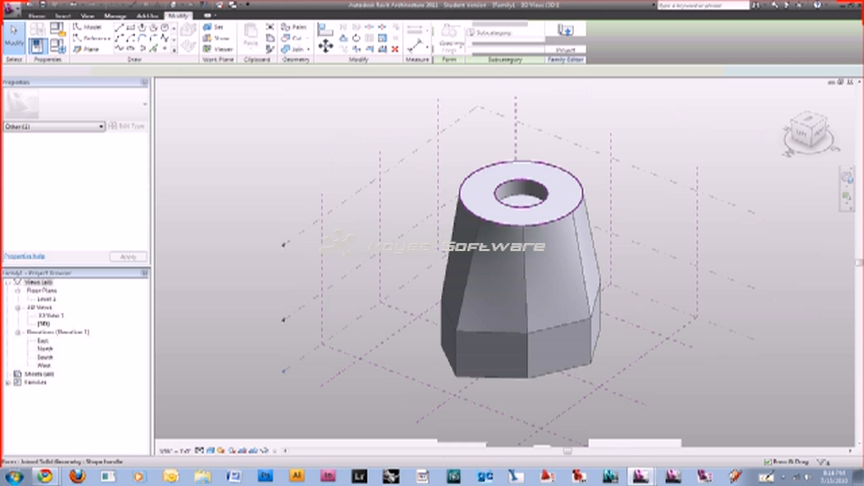
key(Escape)
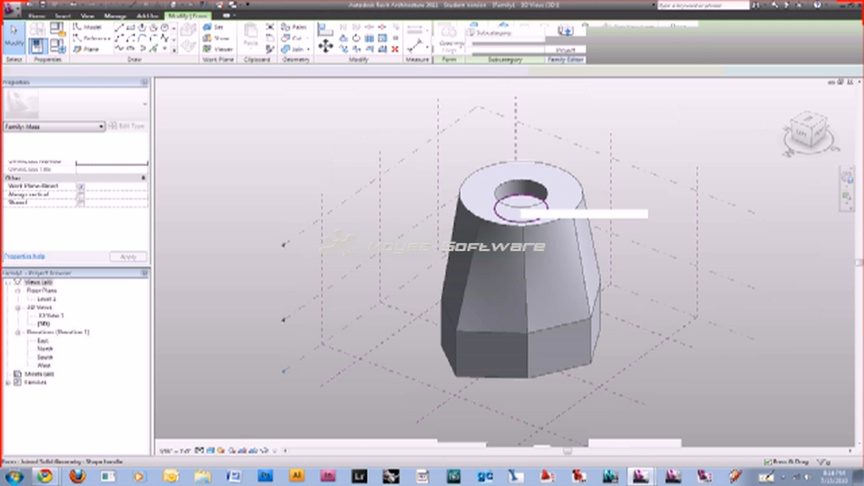
click(520, 207)
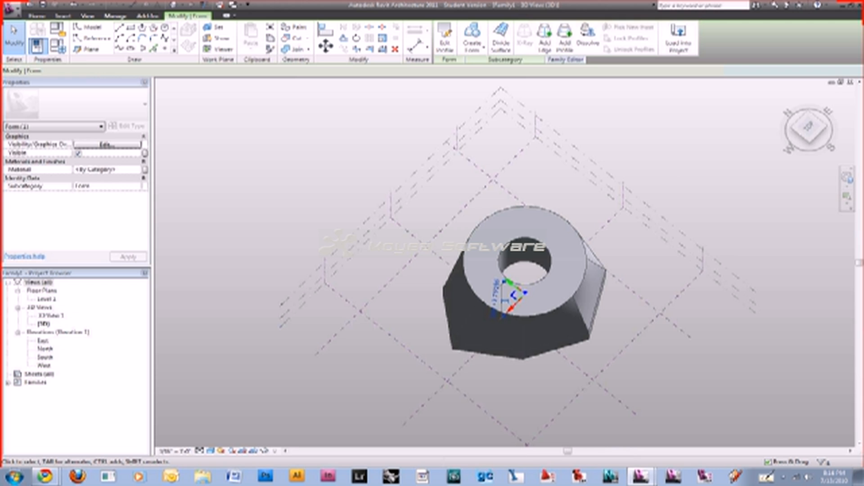
Undo the cylindrical void and cut a spherical void form from the small circle on the top face instead
key(ctrl+z)
key(ctrl+z)
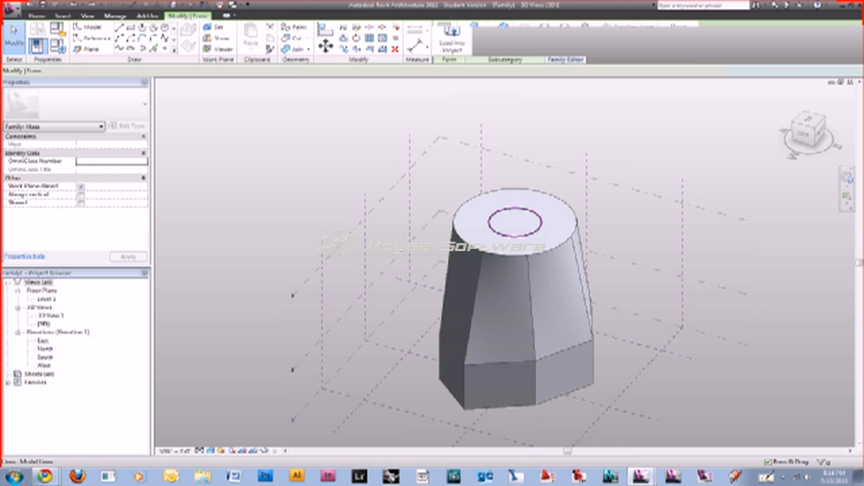
click(449, 45)
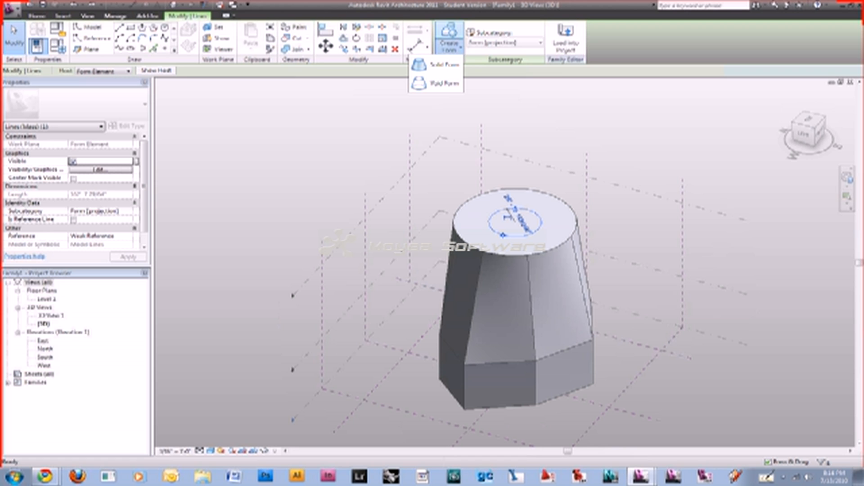
click(444, 82)
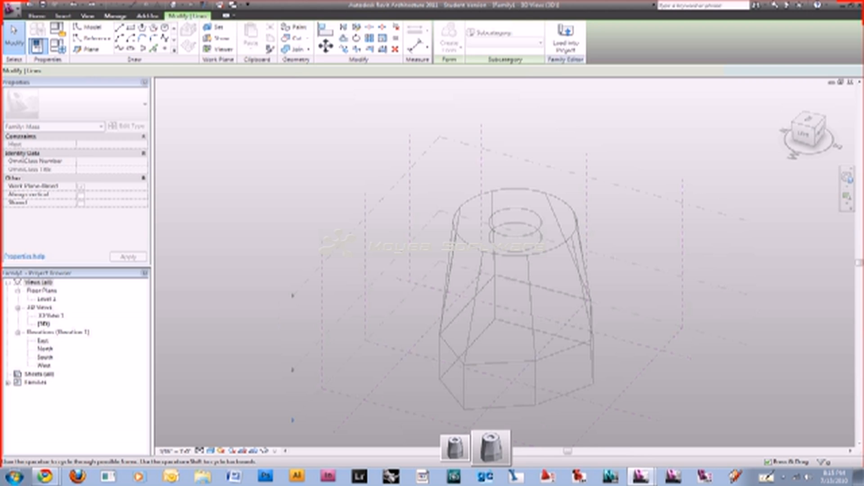
click(491, 447)
mouse_move(490, 315)
shift+middle_down()
mouse_move(405, 342)
mouse_move(491, 326)
shift+middle_up()
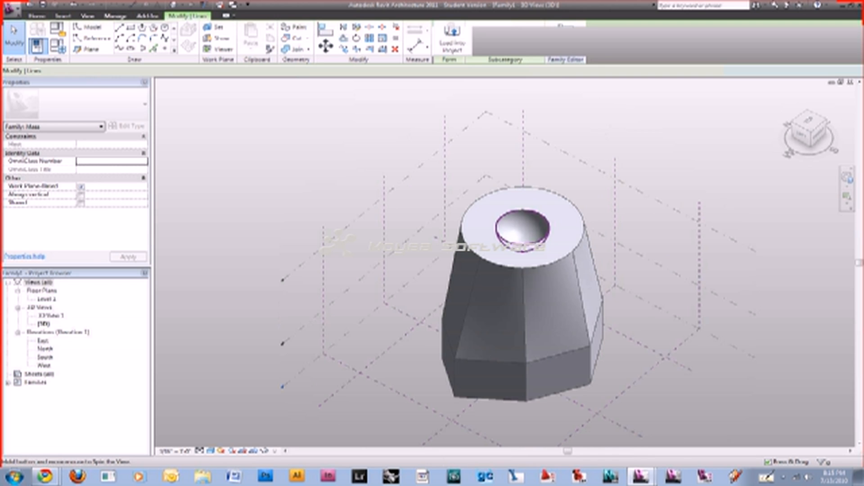
shift+middle_drag(562, 318, 544, 311)
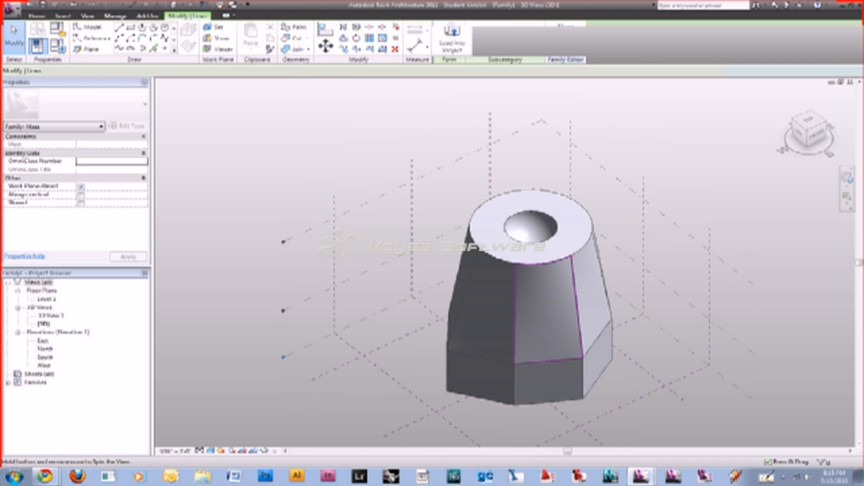
shift+middle_drag(545, 311, 531, 225)
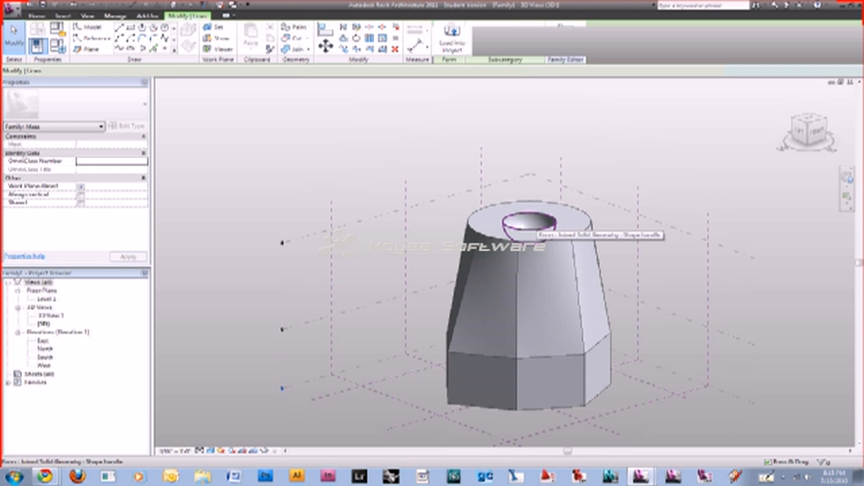
Move the spherical void sideways across the tapered form's top face
click(532, 226)
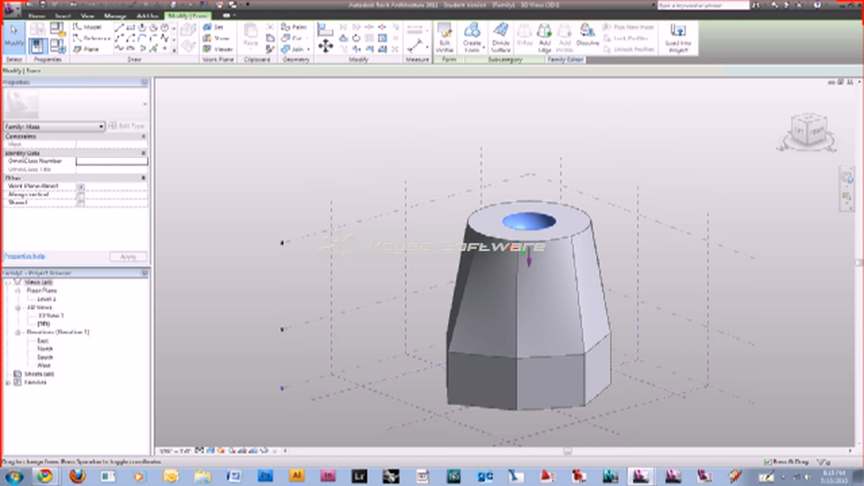
click(532, 227)
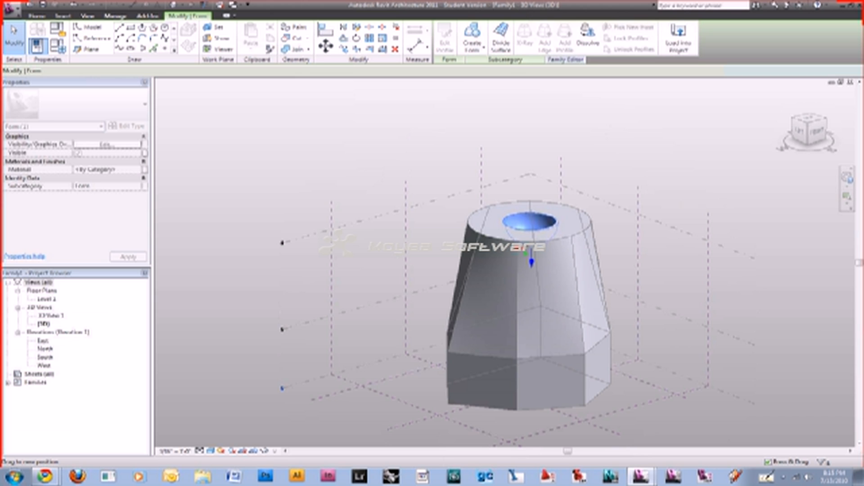
drag(531, 255, 517, 259)
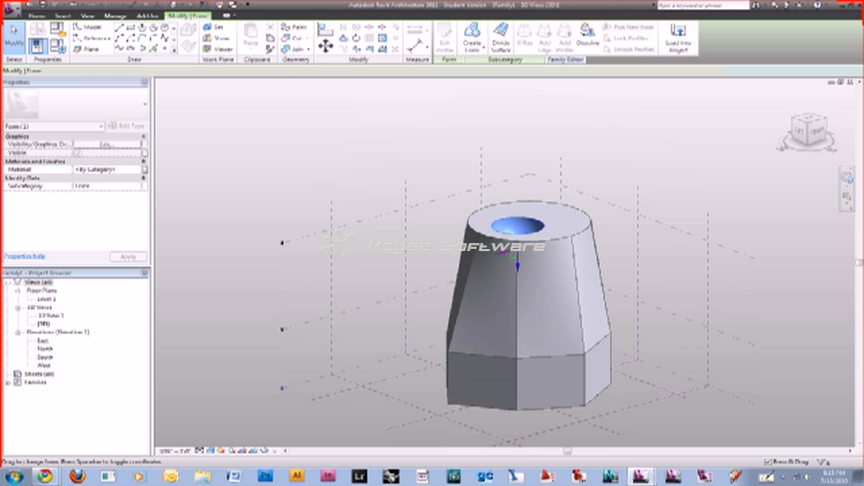
shift+middle_drag(518, 259, 463, 288)
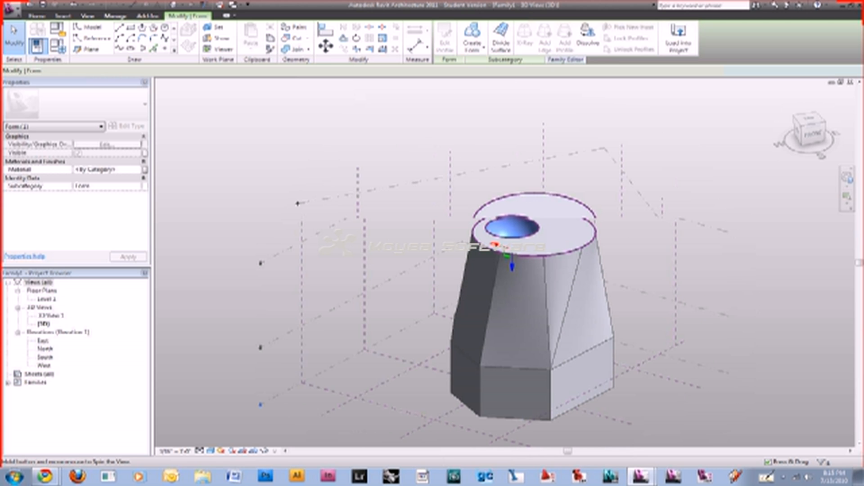
Undo the spherical void and delete the small circle from the tapered form's top face
key(Escape)
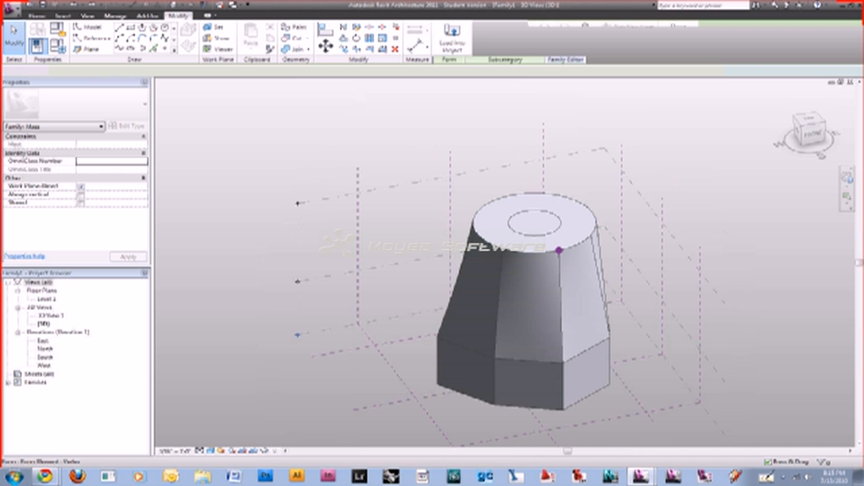
click(558, 228)
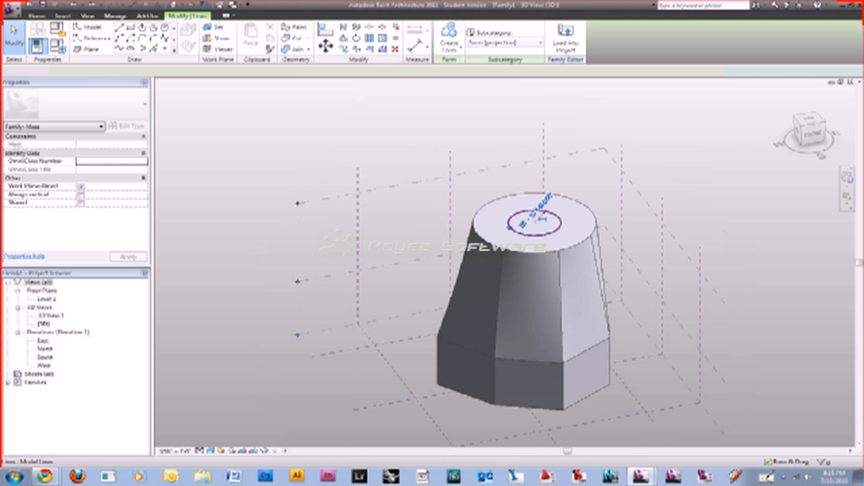
key(Delete)
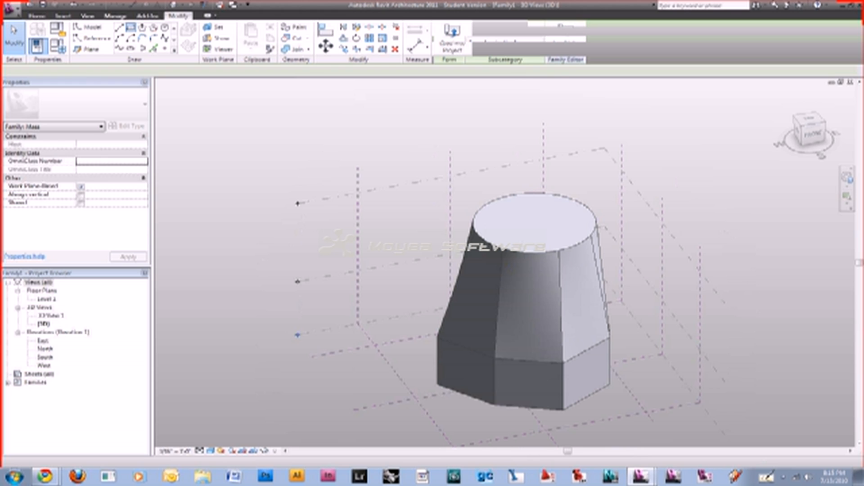
Sketch a model-line rectangle on the tapered form's circular top face and create a form from it as a void
click(509, 211)
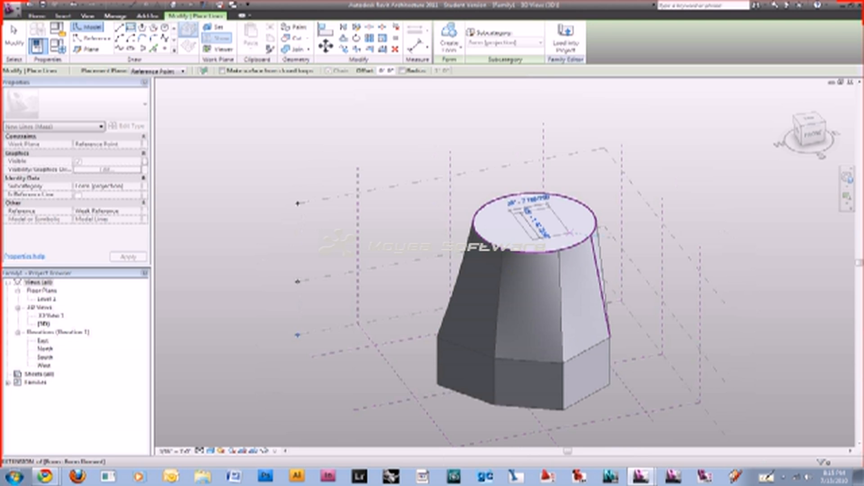
click(570, 233)
click(449, 47)
click(436, 72)
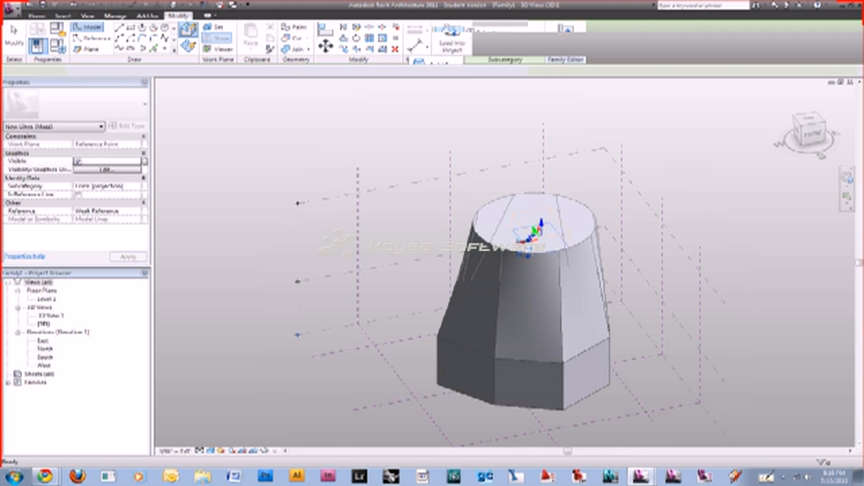
Stretch the rectangular void vertically into the tapered form and check the opening it cuts in the top face
drag(541, 224, 541, 257)
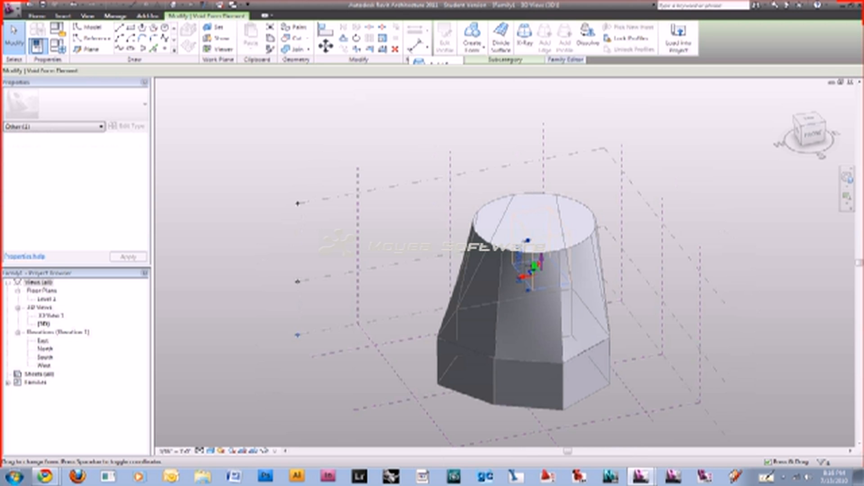
key(ctrl+z)
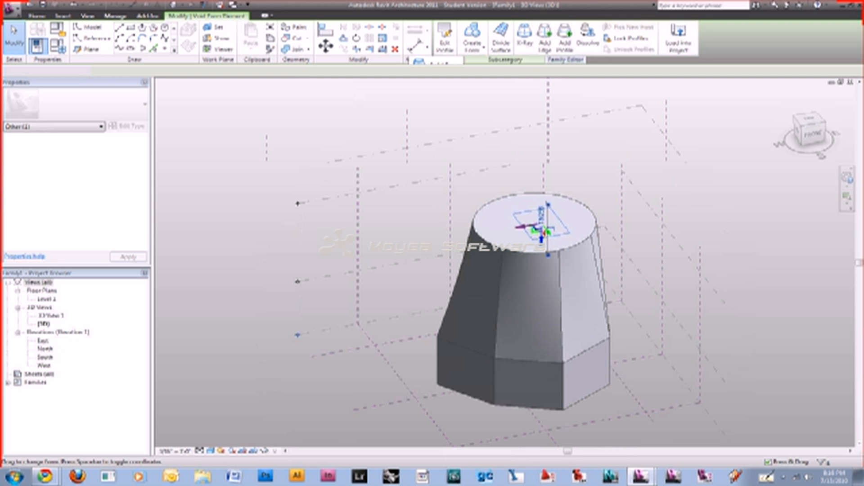
scroll(525, 228, up, 4)
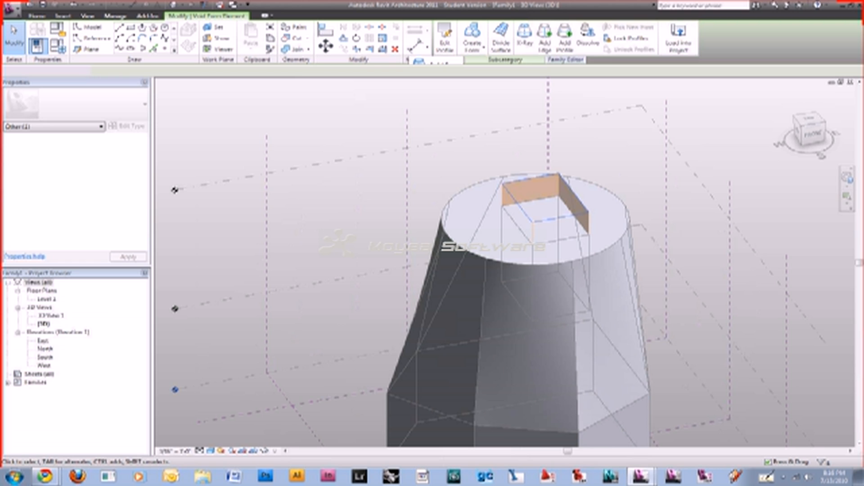
click(808, 118)
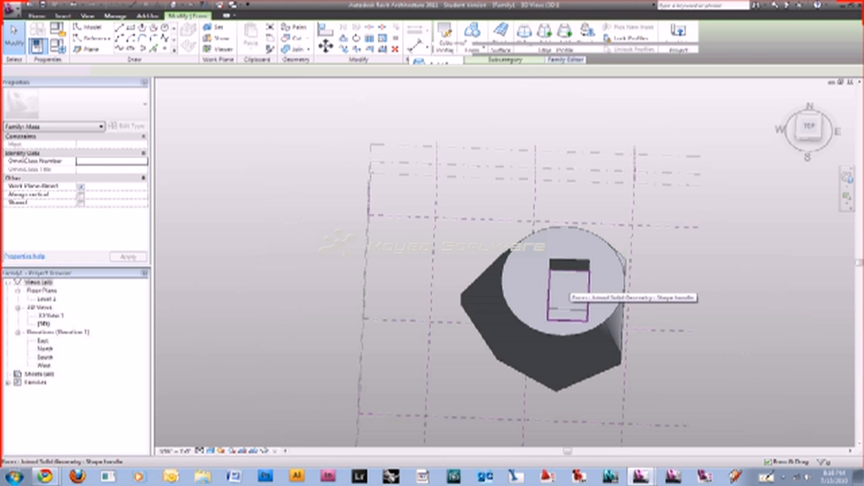
shift+middle_drag(569, 285, 612, 265)
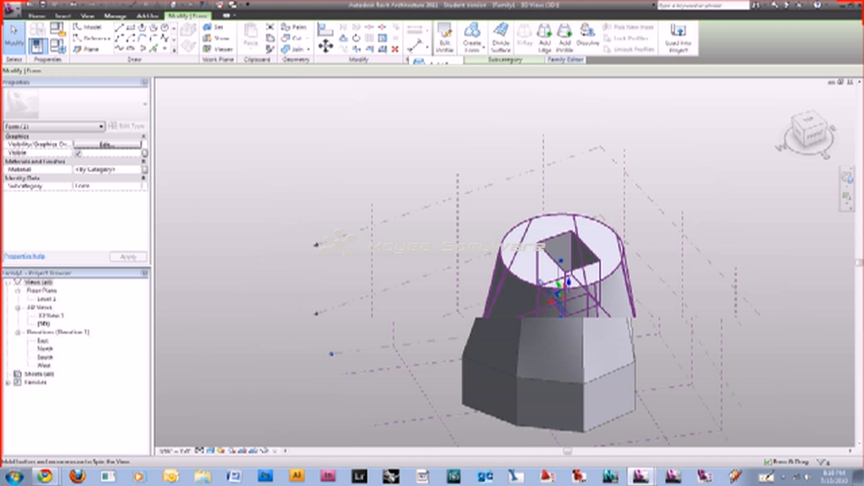
click(568, 252)
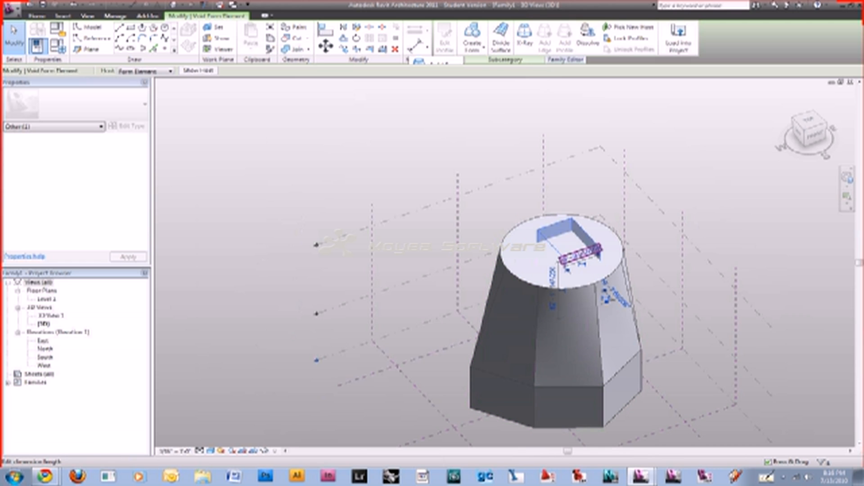
shift+middle_drag(612, 266, 612, 252)
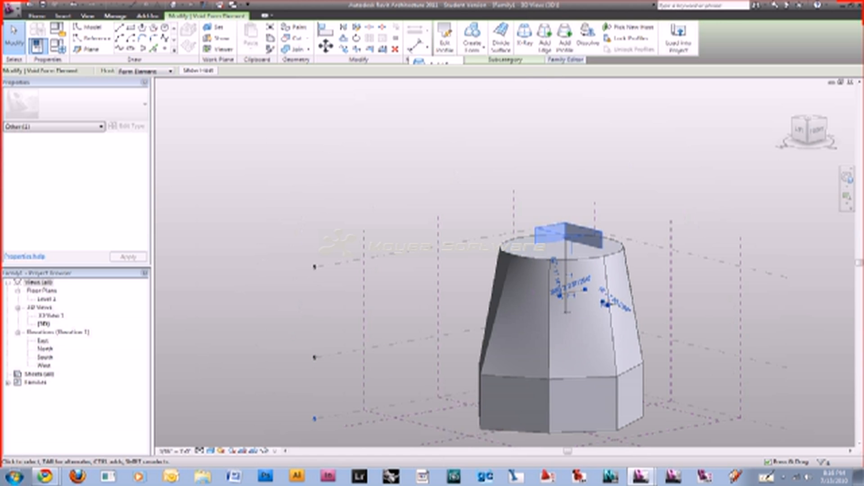
key(Escape)
shift+middle_drag(594, 245, 594, 277)
scroll(594, 248, up, 2)
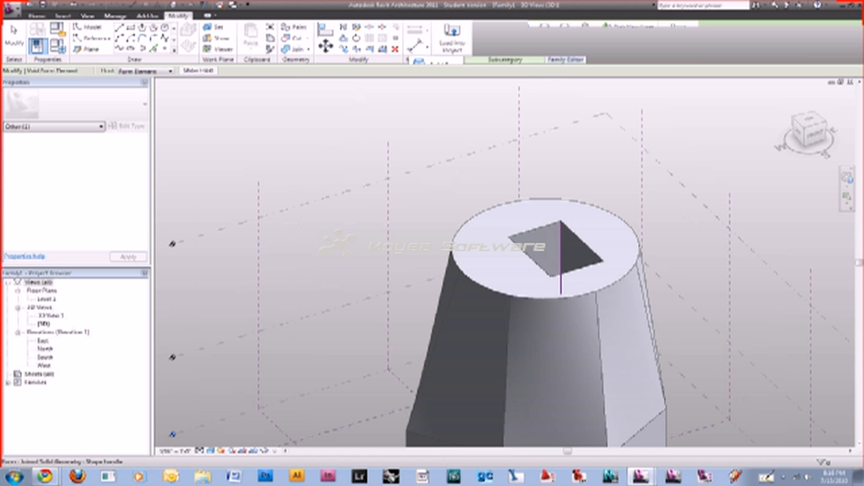
Push the rectangular void's bottom face down through the tapered form
click(560, 270)
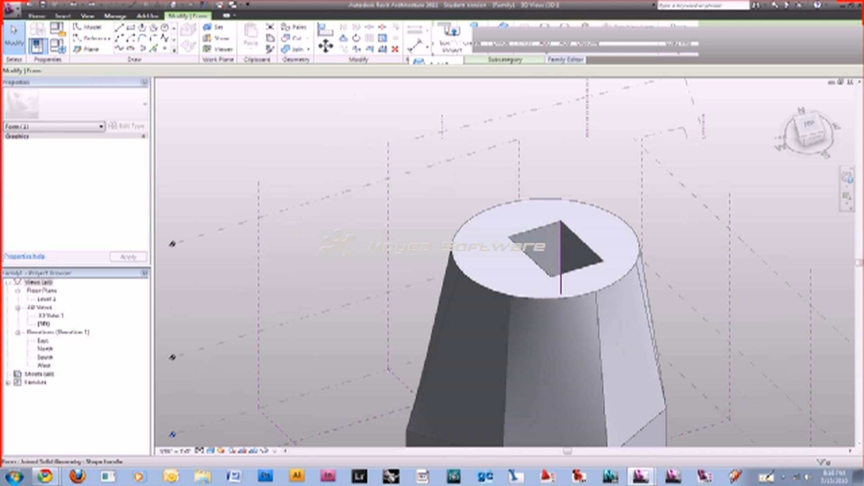
shift+middle_drag(560, 270, 560, 315)
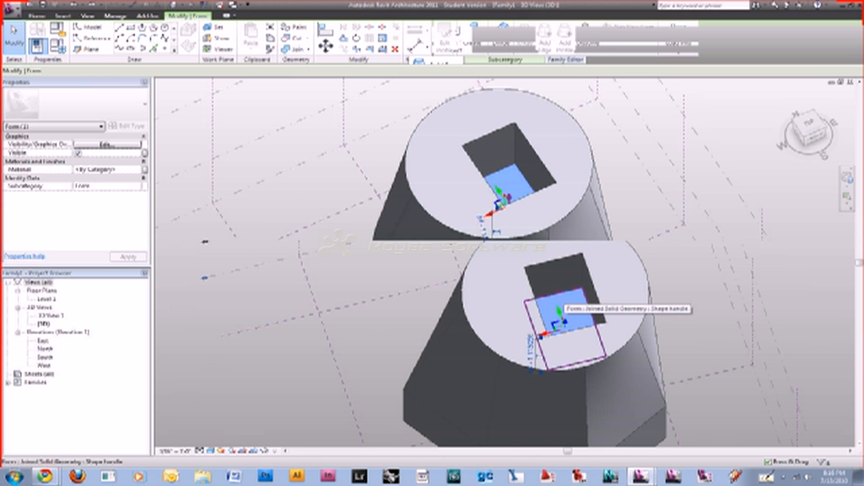
drag(498, 202, 502, 315)
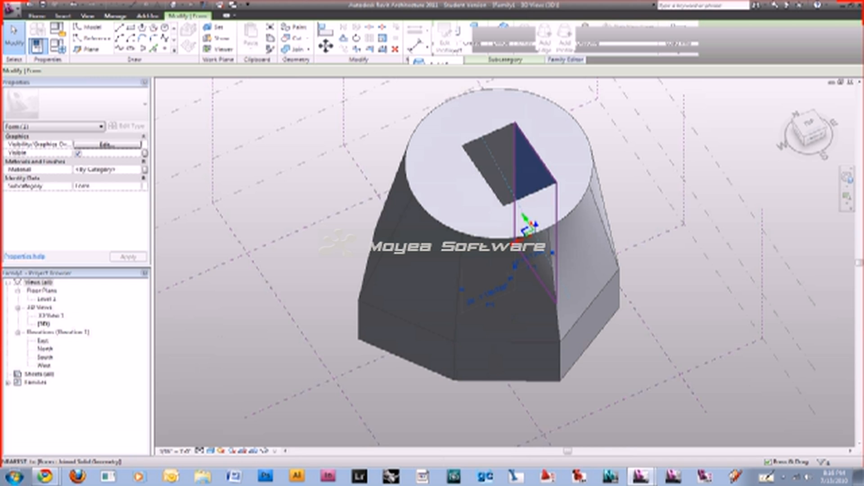
Pull the rectangular void's side face outward through the form's wall to cut an open slot, undoing and redoing the cut
drag(528, 230, 618, 193)
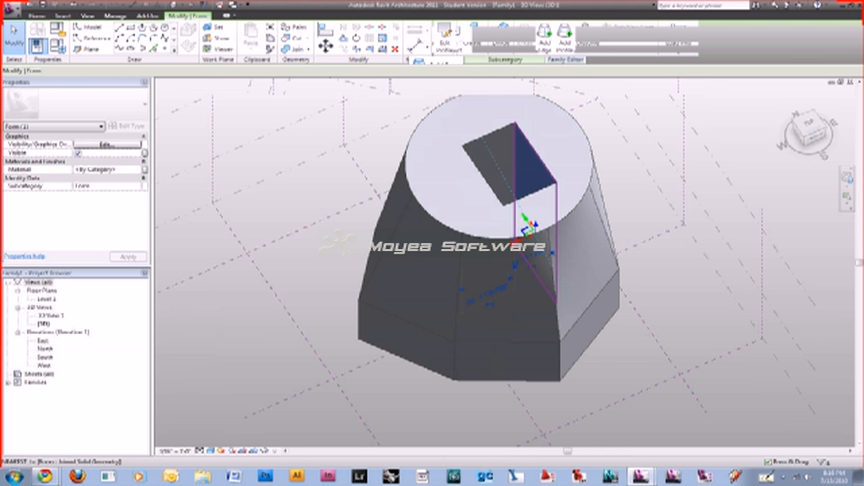
shift+middle_drag(617, 193, 494, 86)
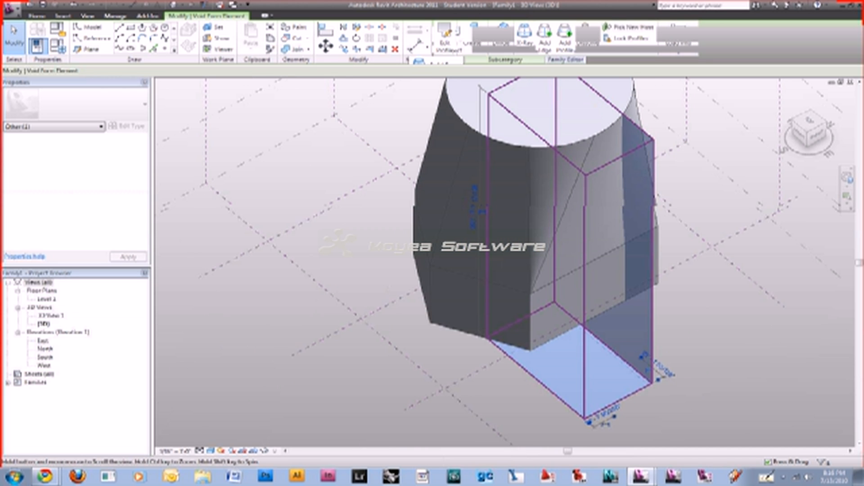
key(ctrl+z)
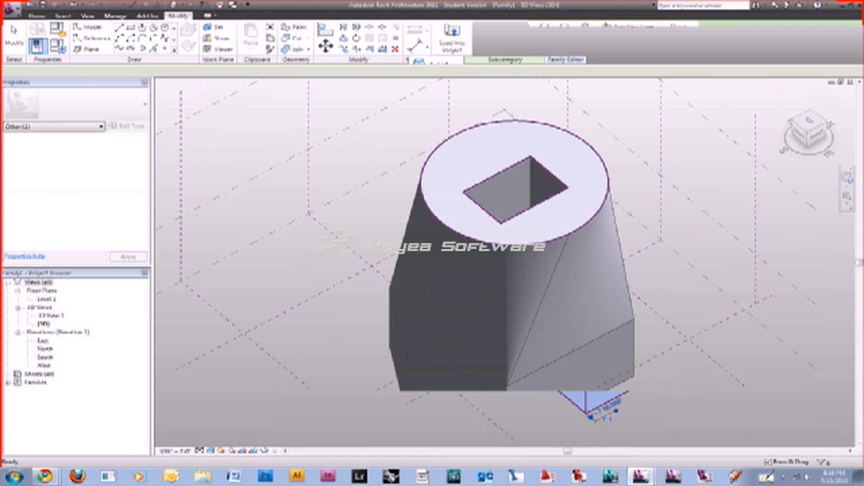
key(ctrl+y)
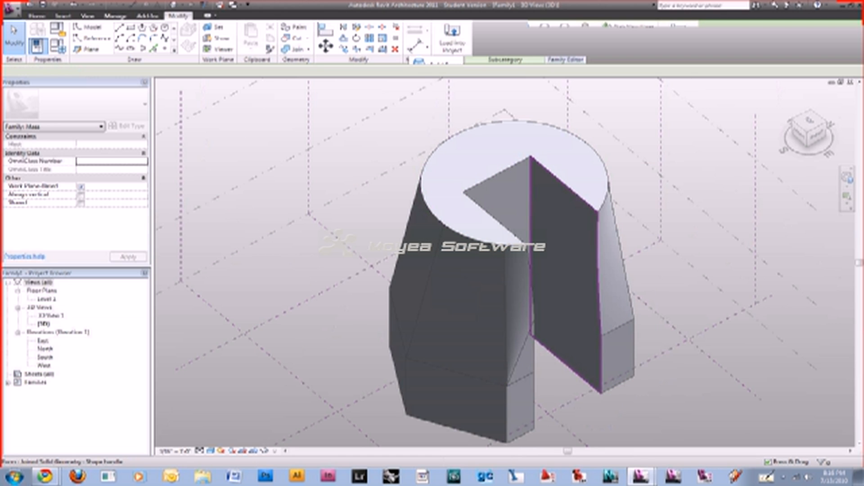
Sketch a curved spline through several points on the Center (Left/Right) reference plane, and leave the drawing tool
shift+middle_drag(159, 161, 159, 233)
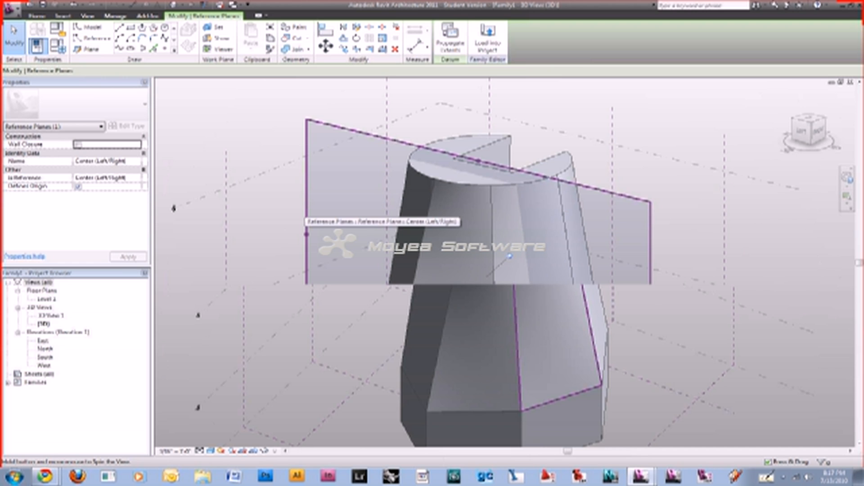
key(l)
key(i)
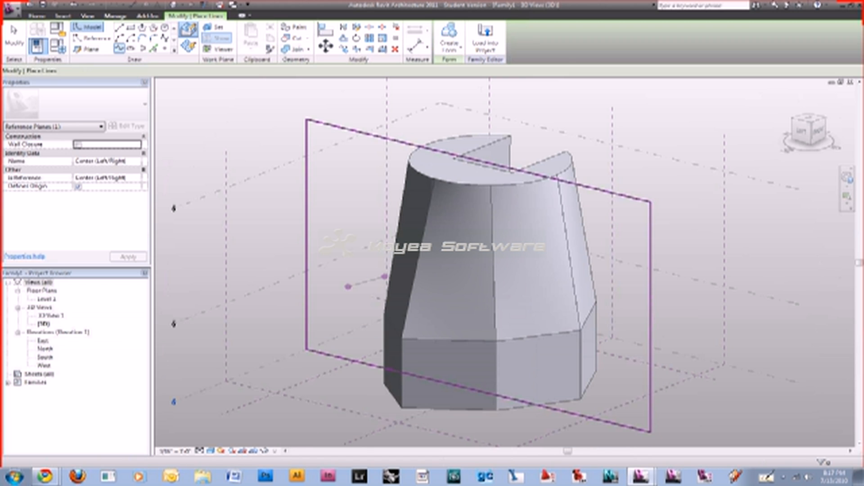
key(Escape)
key(Escape)
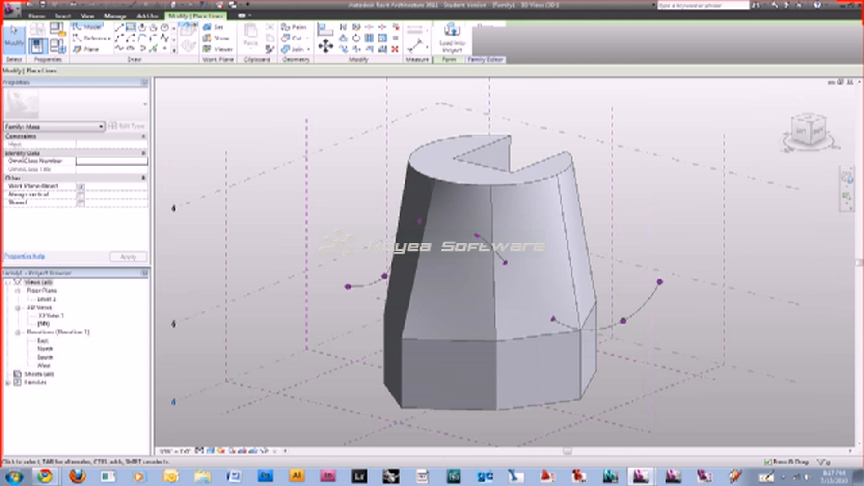
Draw a small circle centred on the spline's reference point, using that point's work plane, and leave the drawing tool
click(384, 276)
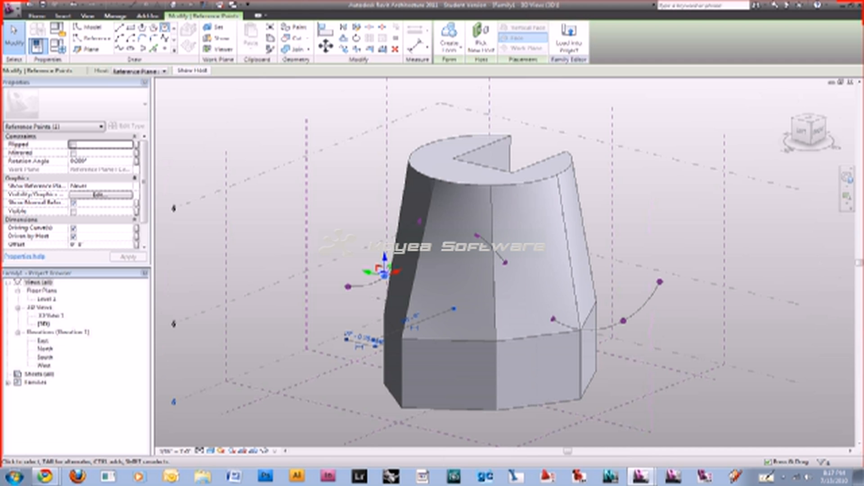
click(165, 27)
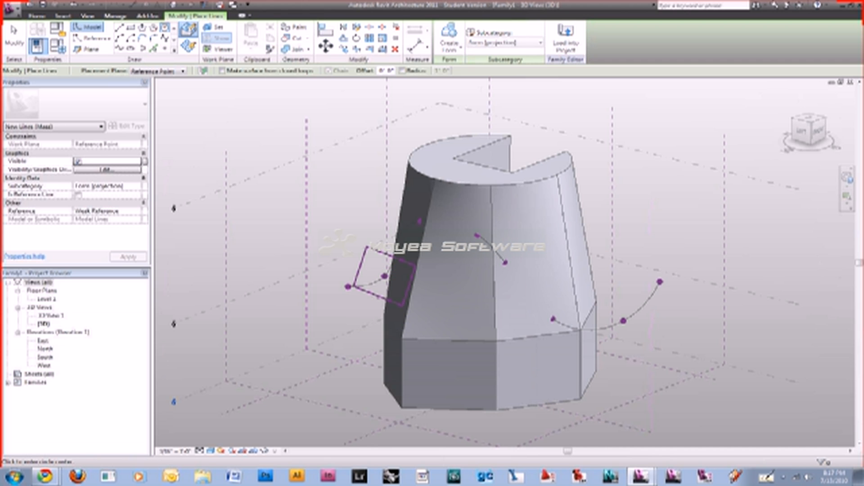
click(384, 276)
click(372, 266)
key(Escape)
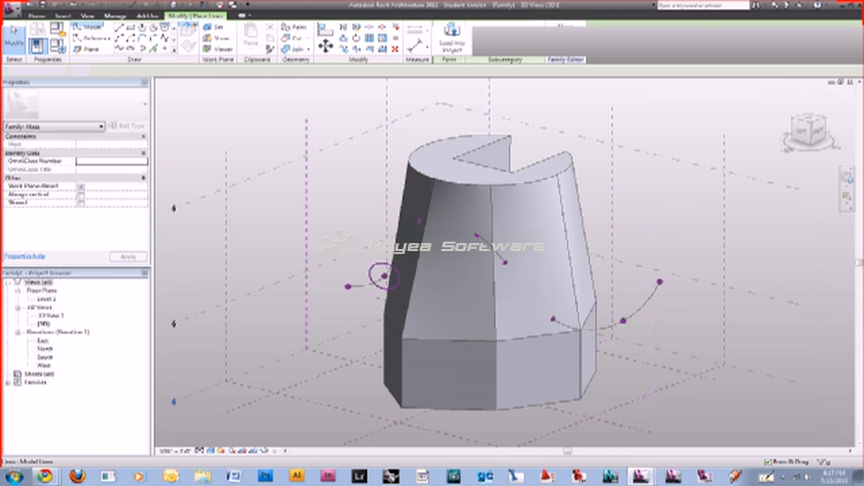
Create a void form from the circle and the spline to carve a curved groove across the tapered form
click(448, 45)
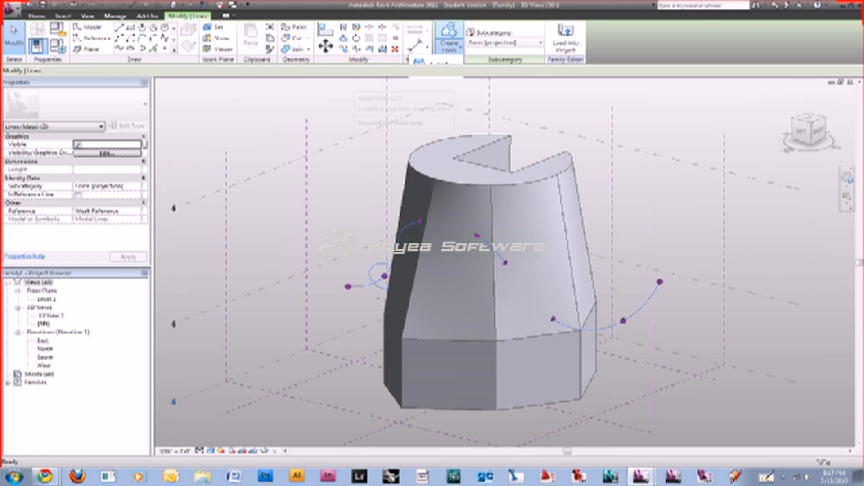
click(432, 62)
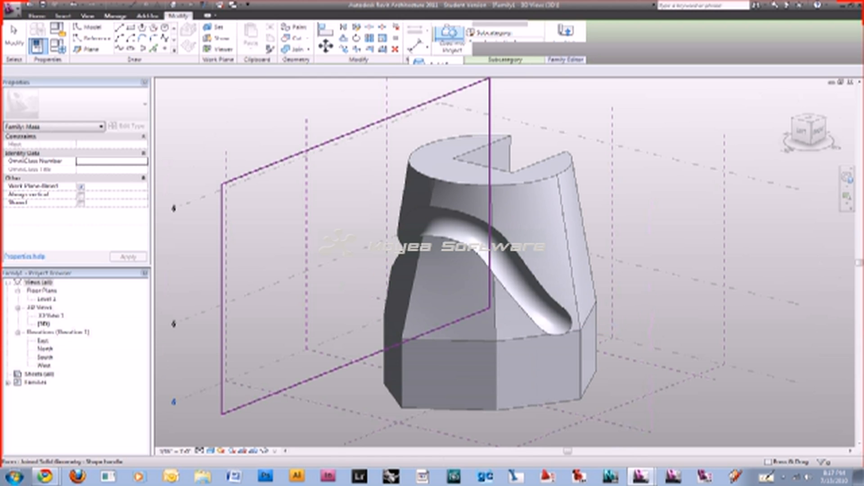
shift+middle_drag(432, 270, 432, 288)
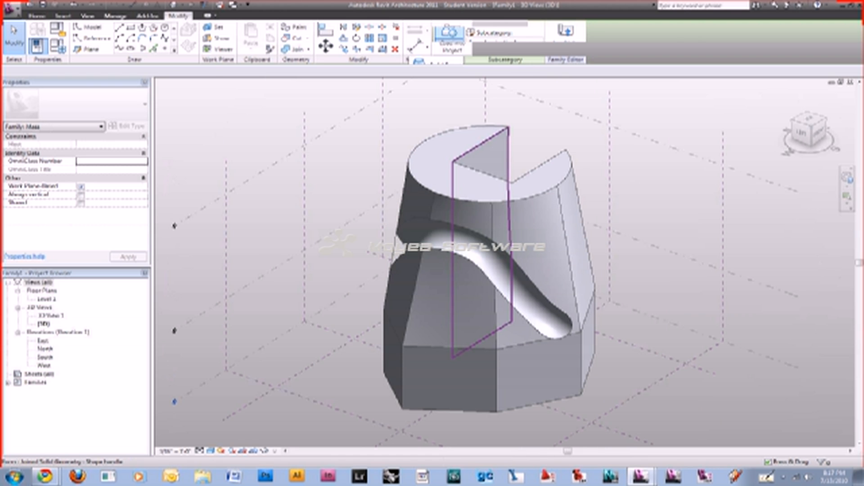
Edit the rectangular void's upper profile, stretching its sketch outward to widen the cut, and finish the profile edit
click(484, 157)
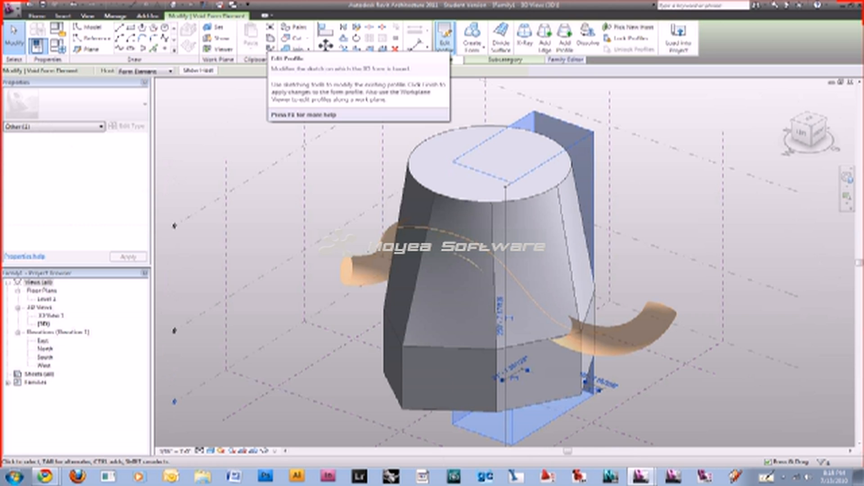
click(445, 36)
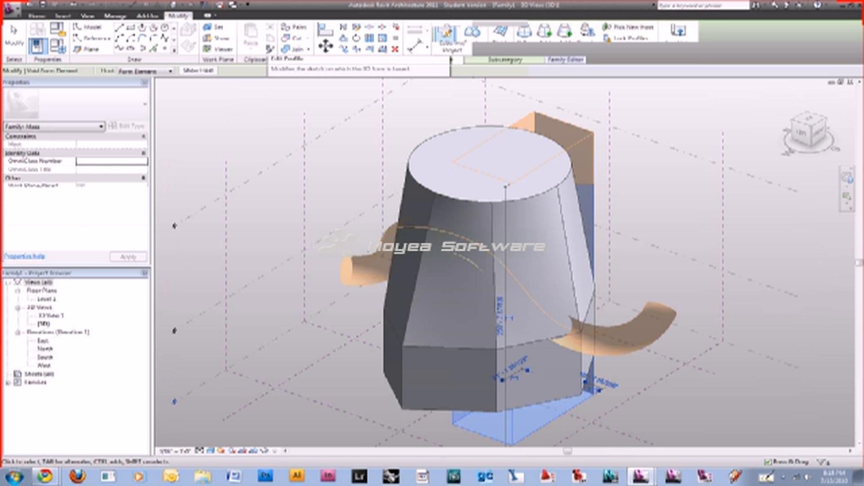
shift+middle_drag(495, 270, 382, 270)
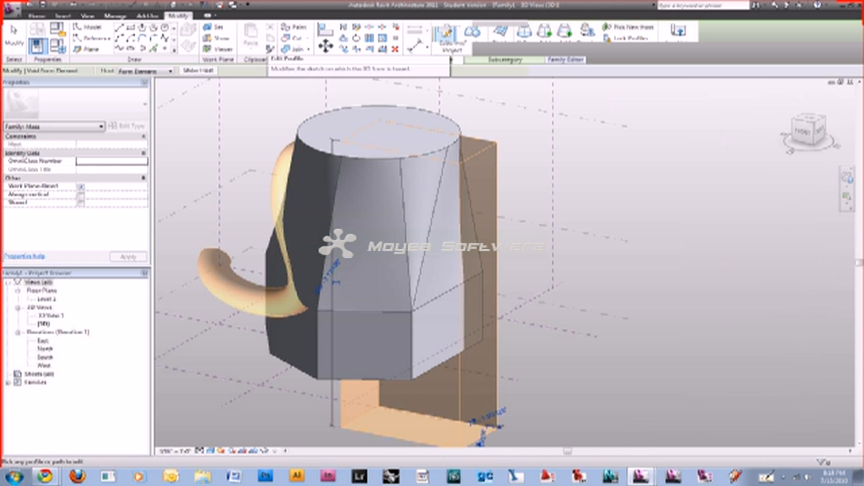
click(446, 35)
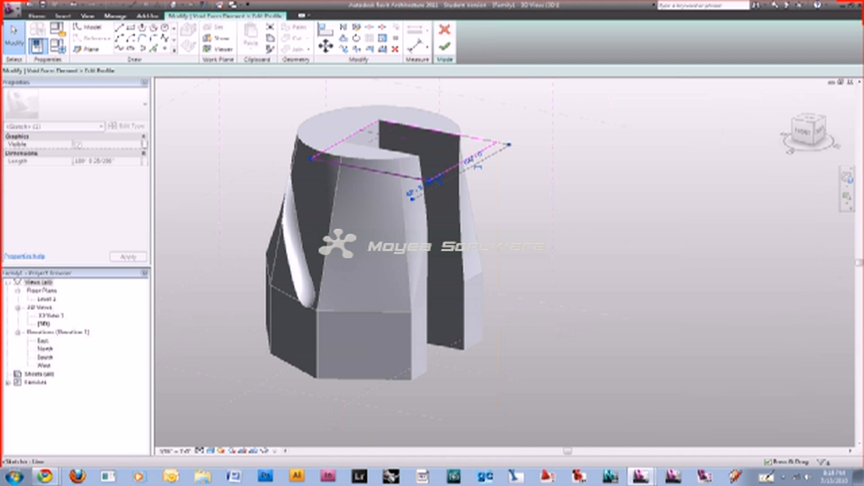
shift+middle_drag(382, 270, 517, 297)
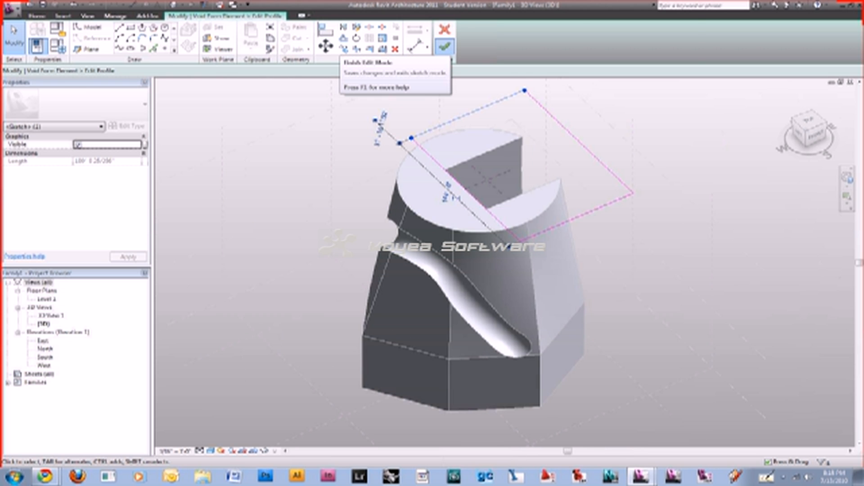
click(444, 46)
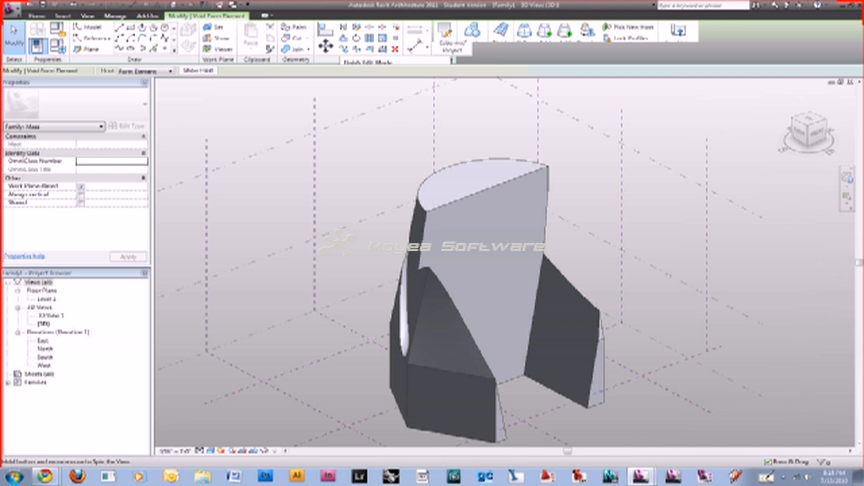
shift+middle_drag(432, 288, 621, 288)
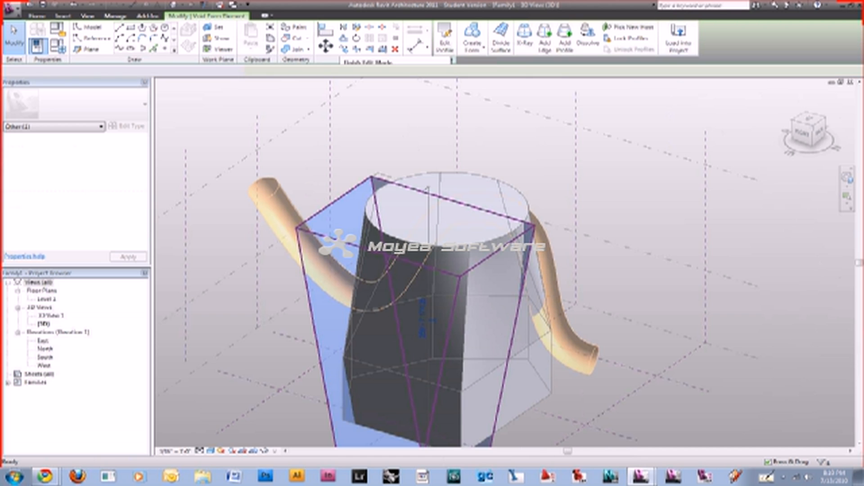
key(Escape)
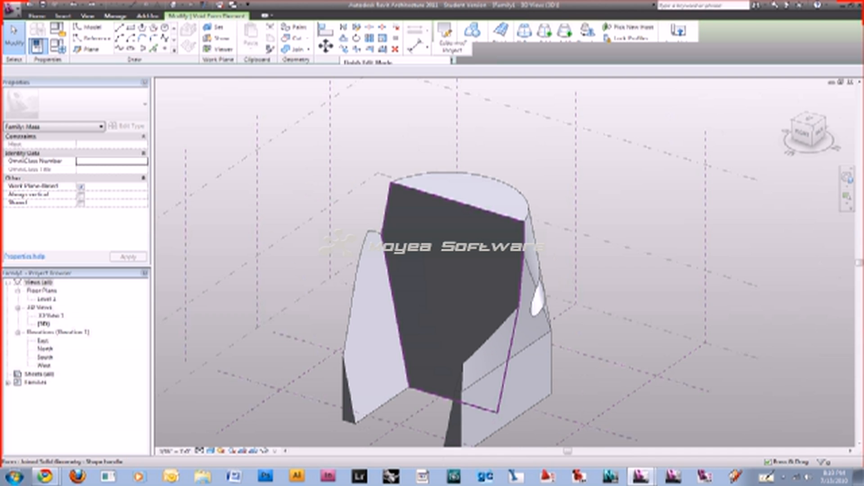
Remove the swept void and the rectangular void so only the solid tapered form is left
shift+middle_drag(536, 252, 248, 108)
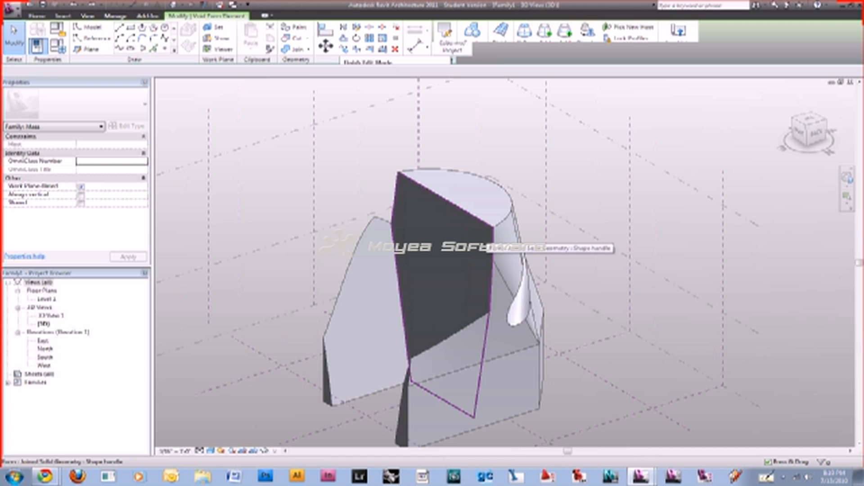
shift+middle_drag(585, 268, 463, 267)
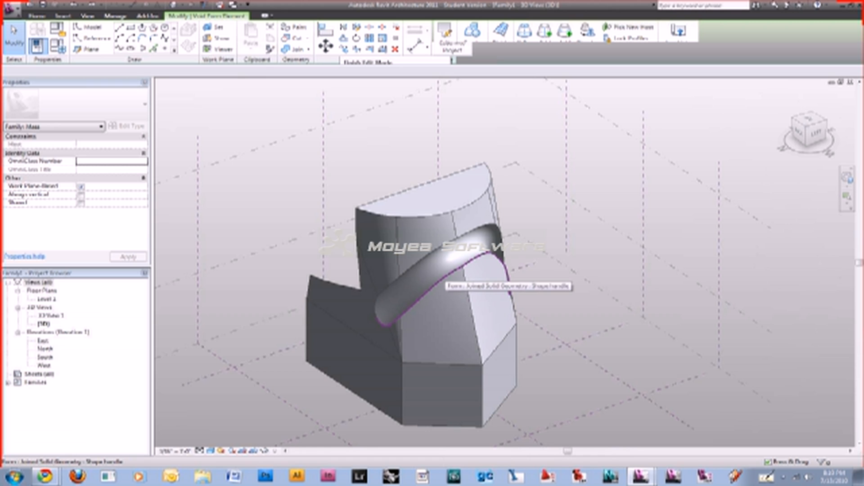
shift+middle_drag(443, 276, 342, 252)
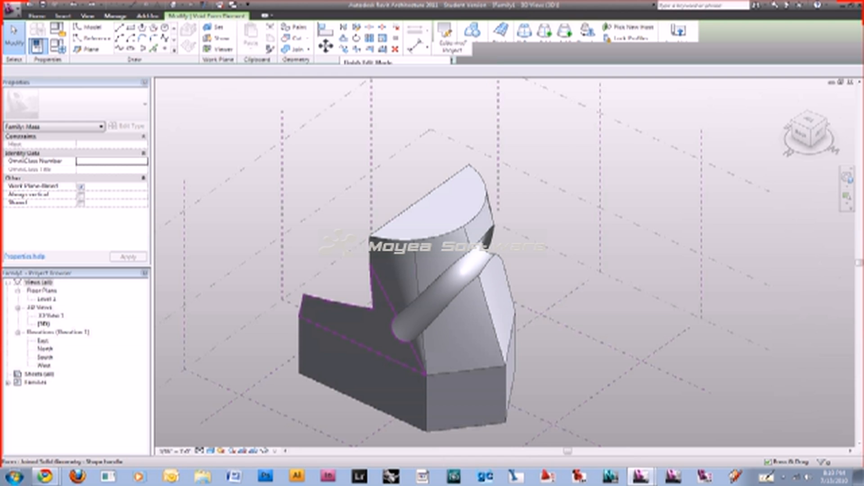
shift+middle_drag(419, 315, 439, 309)
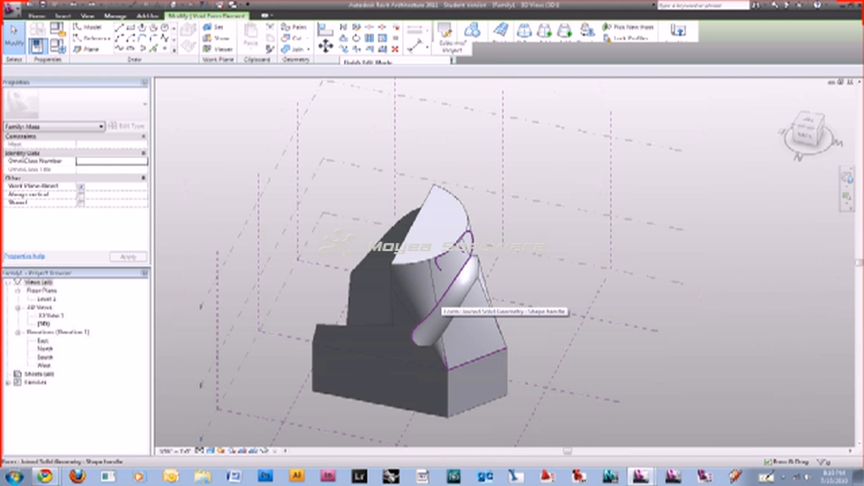
key(Tab)
key(Tab)
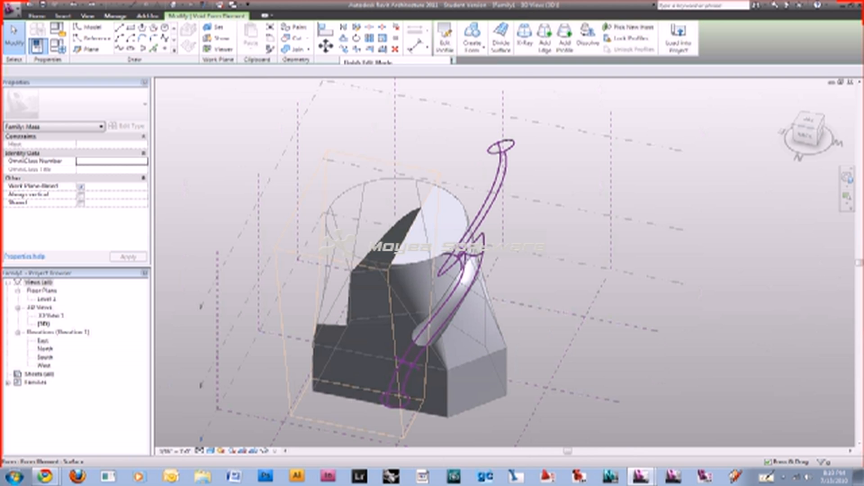
key(Escape)
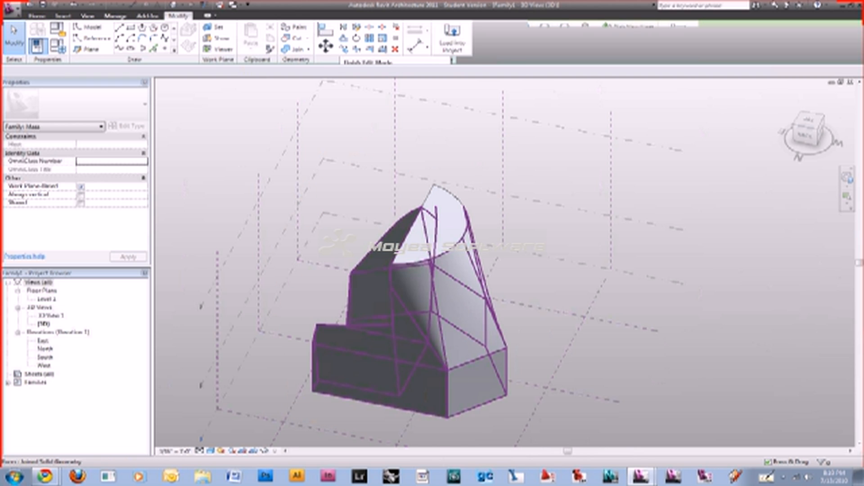
key(Tab)
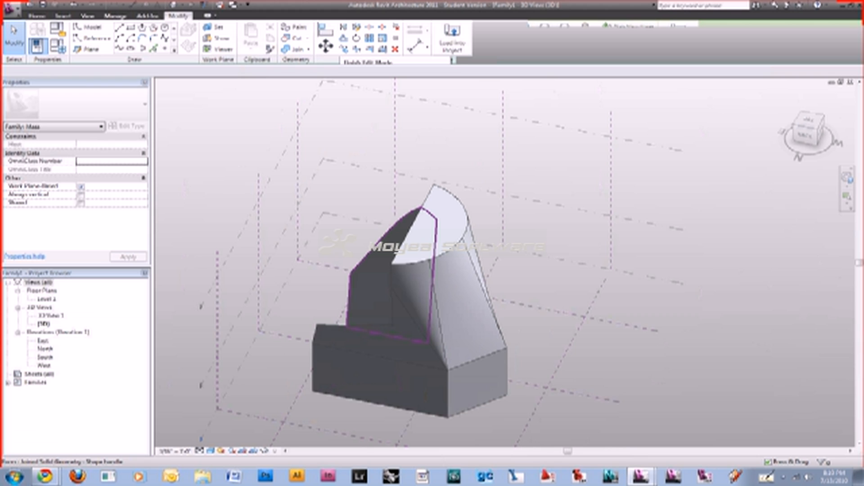
key(ctrl+z)
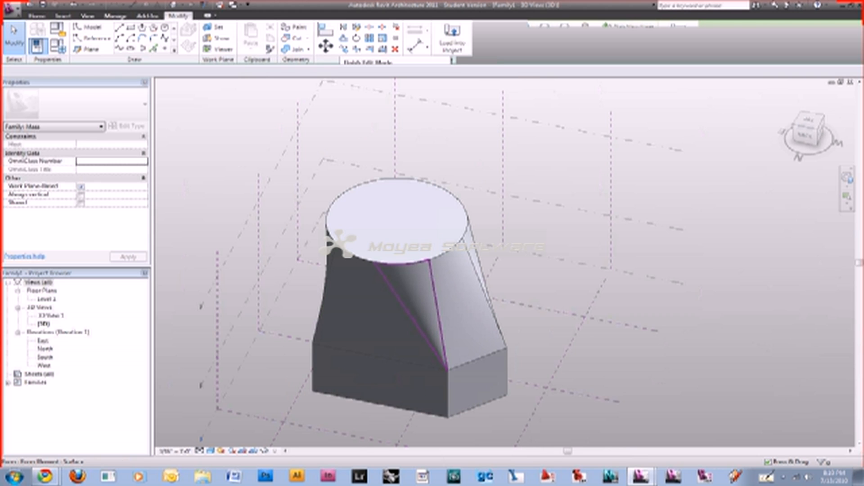
Turn on X-Ray for the tapered form and select a vertex on its upper circular profile, clearing the selection again
shift+middle_drag(423, 297, 360, 284)
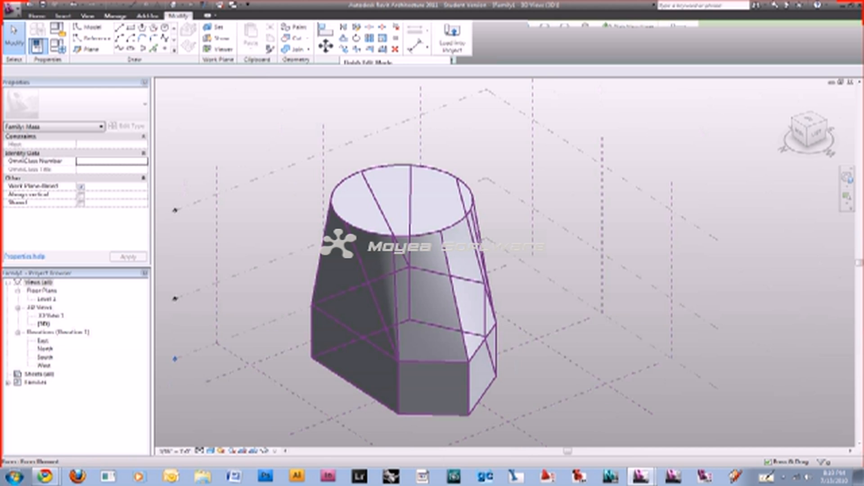
click(419, 292)
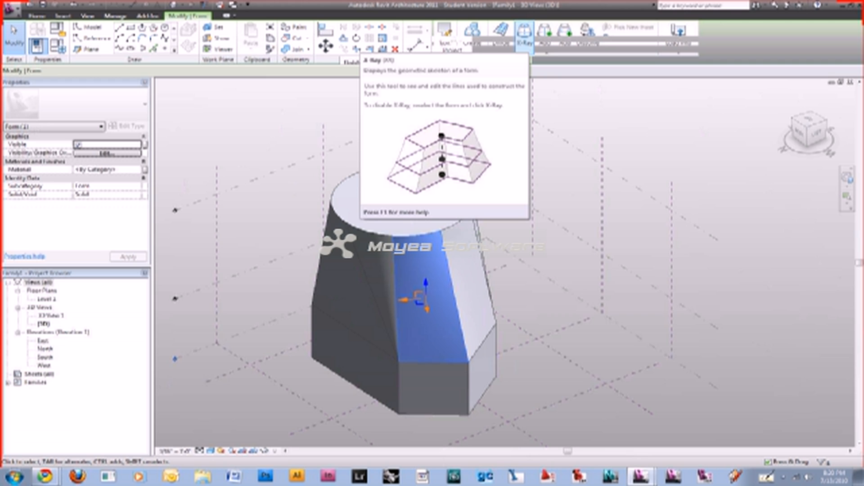
click(524, 36)
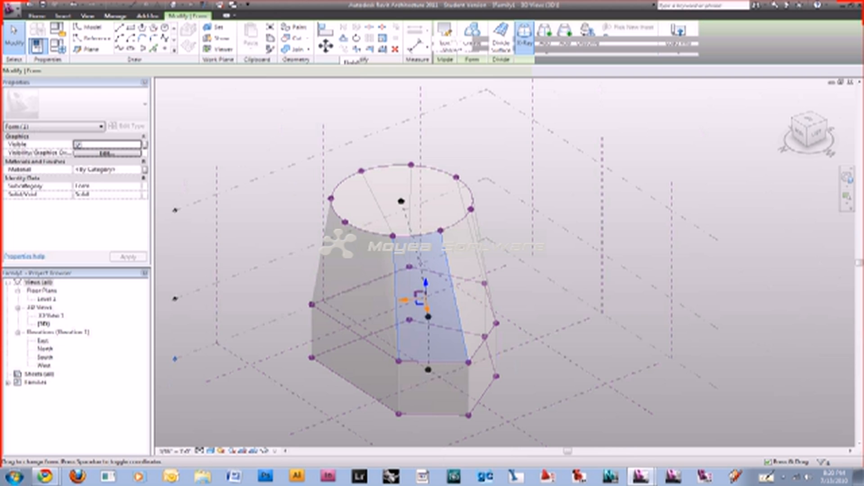
shift+middle_drag(423, 297, 477, 293)
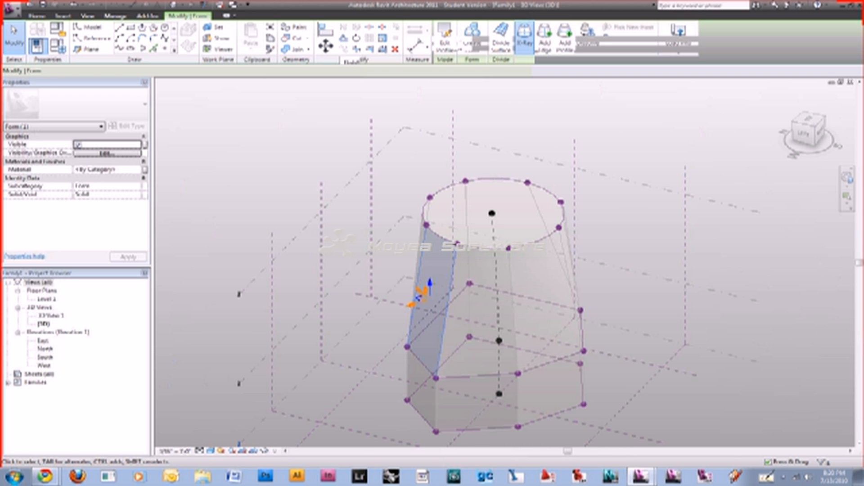
key(Escape)
middle_drag(580, 310, 543, 248)
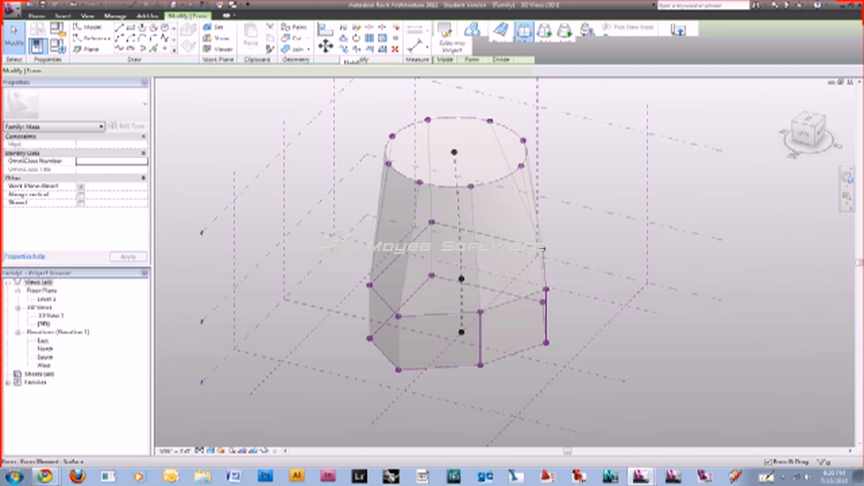
click(471, 186)
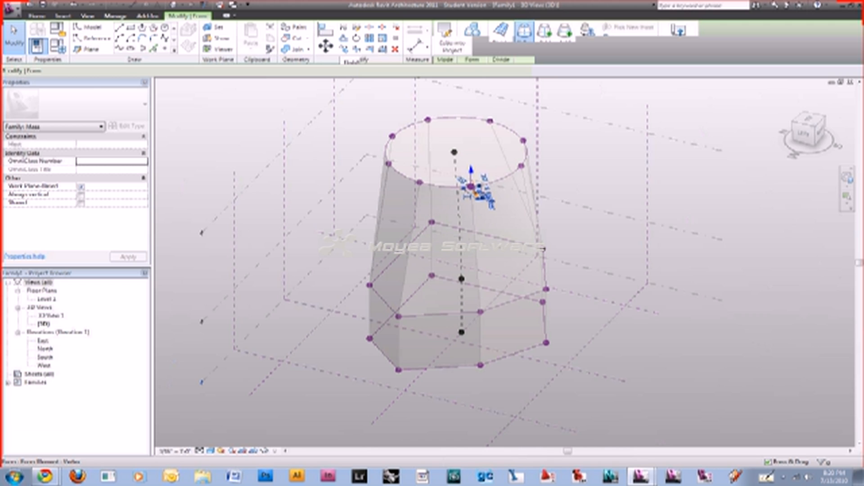
key(Escape)
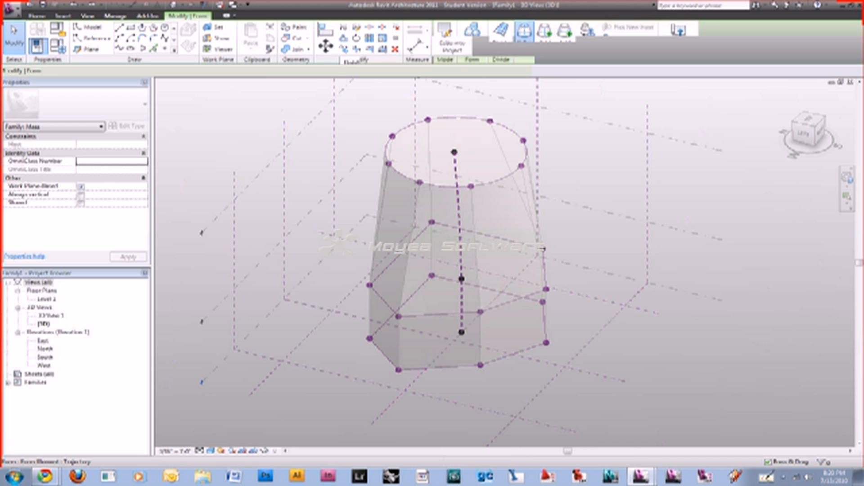
Shift the whole form by its central trajectory, and move its top circular profile upward and sideways to make the form lean
click(455, 151)
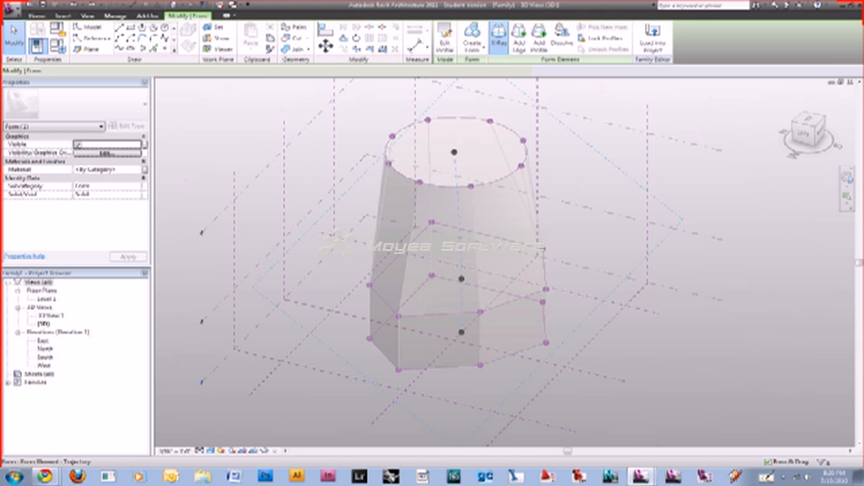
mouse_move(454, 152)
mouse_down()
mouse_move(477, 163)
mouse_move(448, 170)
mouse_up()
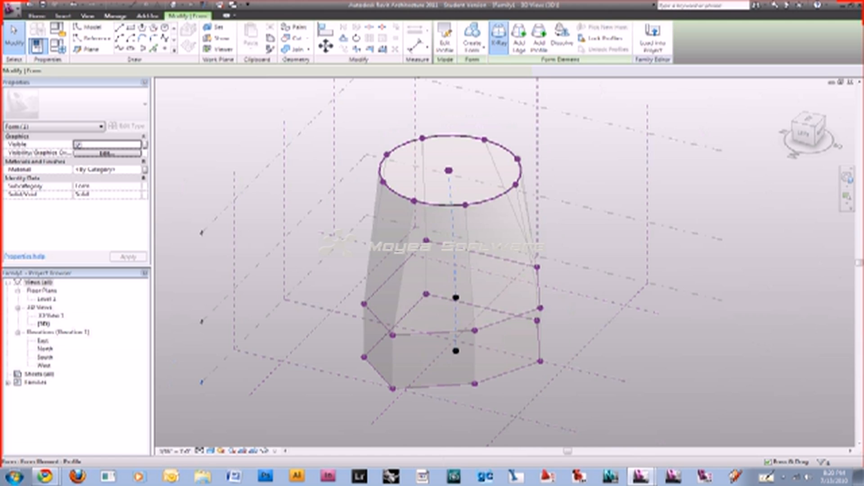
click(448, 170)
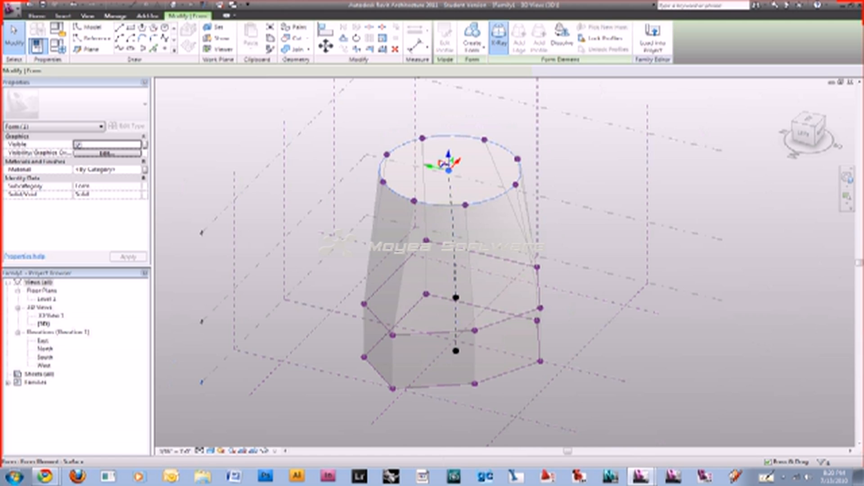
drag(448, 170, 472, 117)
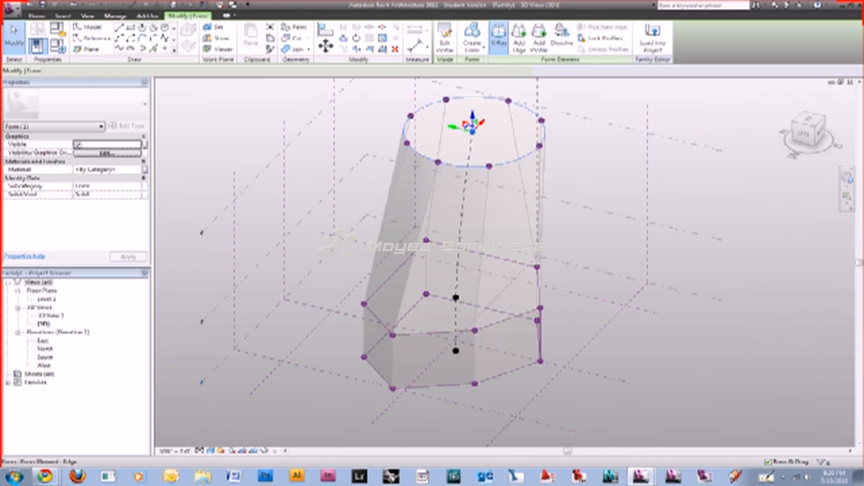
Move a corner vertex of the form's middle profile inward to skew the adjoining lower side face
shift+middle_drag(464, 225, 418, 225)
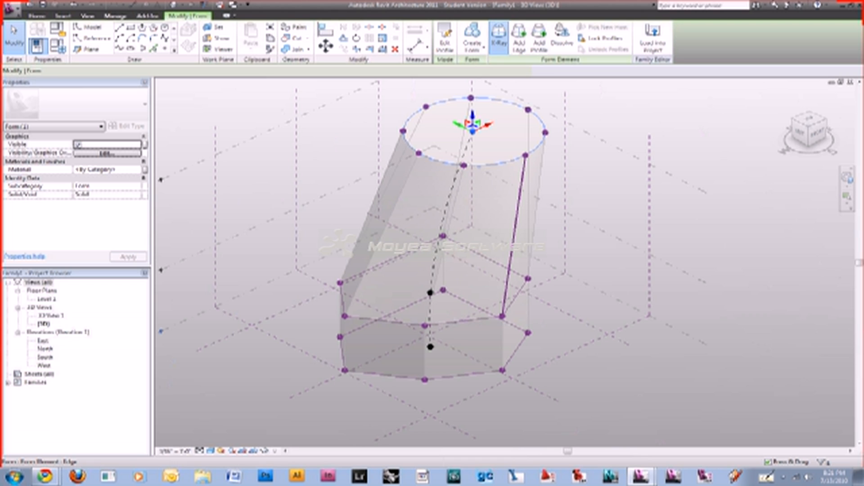
click(513, 236)
shift+middle_drag(513, 236, 553, 248)
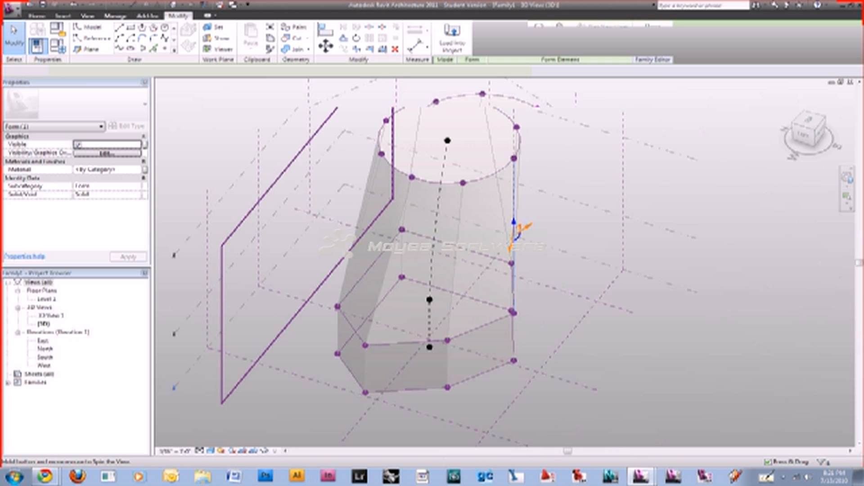
shift+middle_drag(513, 236, 531, 225)
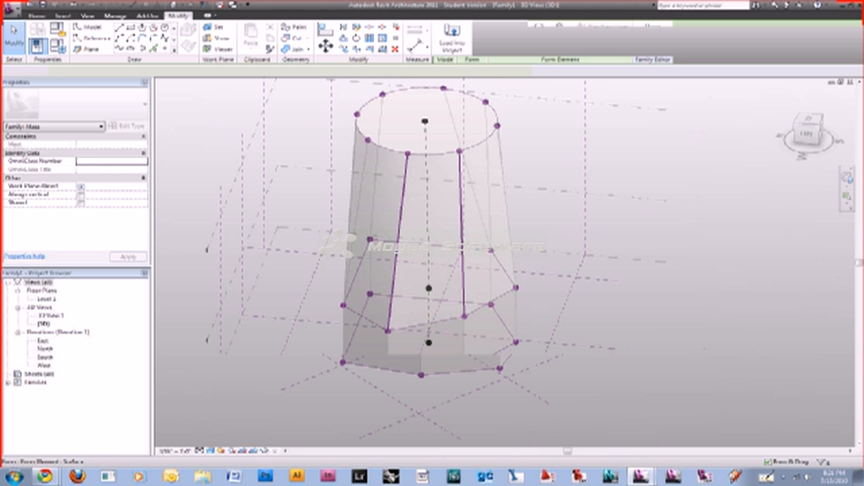
shift+middle_drag(531, 225, 571, 225)
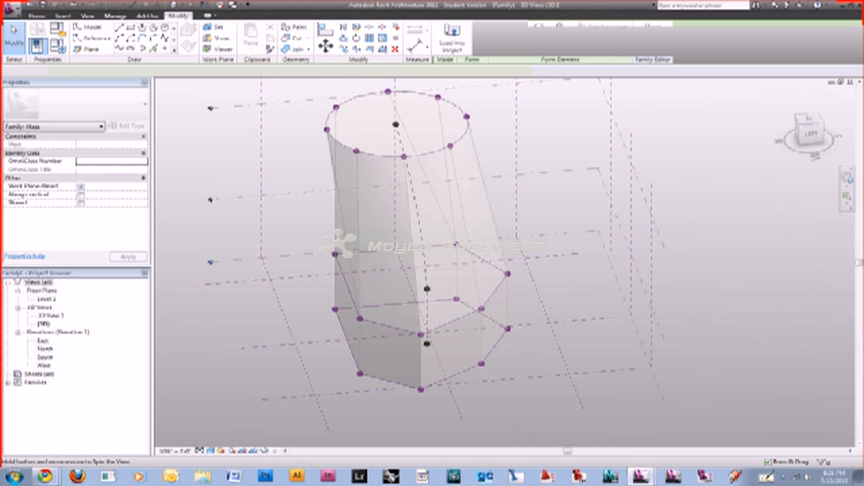
shift+middle_drag(571, 243, 514, 261)
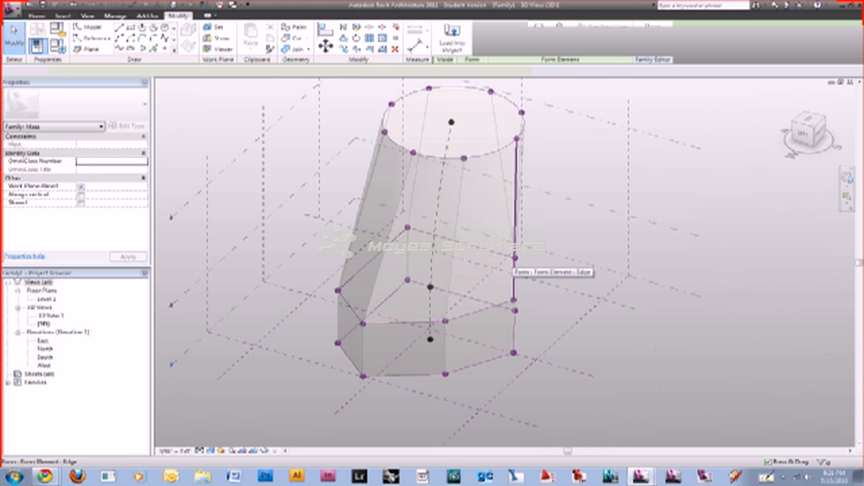
click(515, 266)
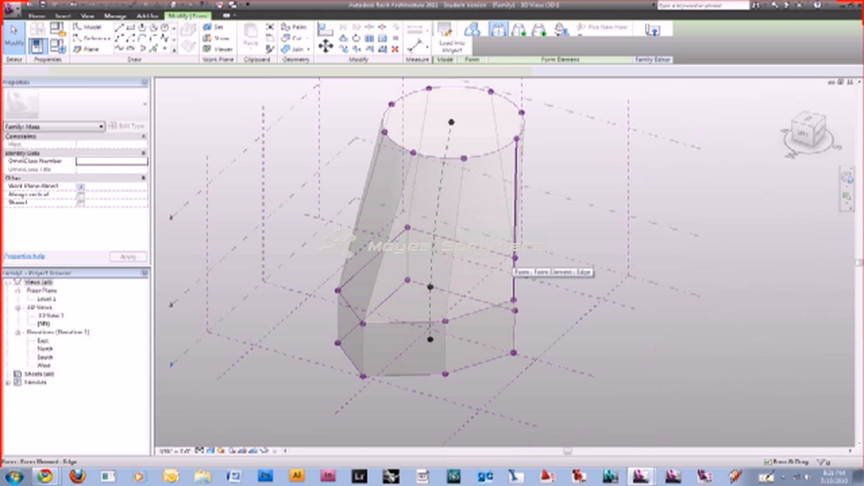
click(446, 321)
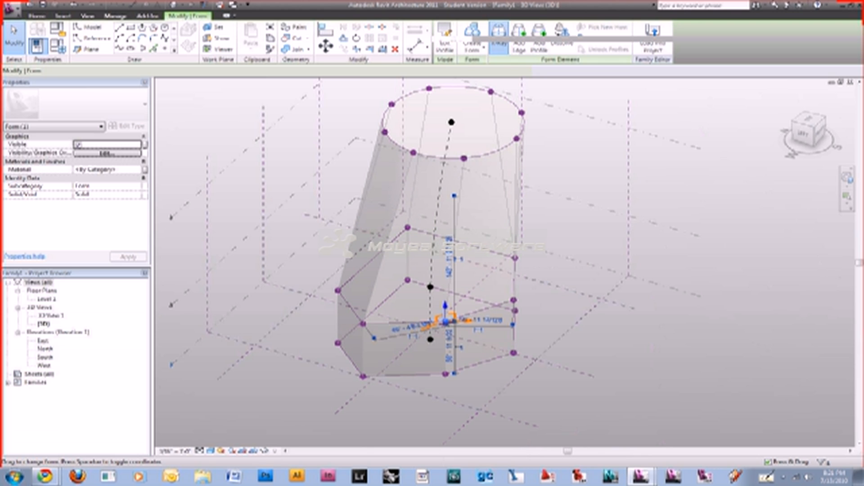
drag(446, 322, 460, 308)
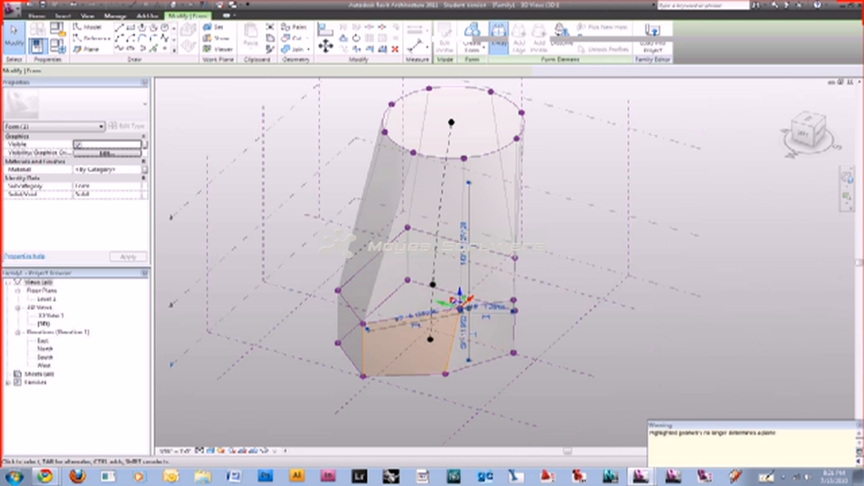
Try to toggle X-Ray for the form with one of its upper side faces selected, and clear the selection
key(ctrl+Tab)
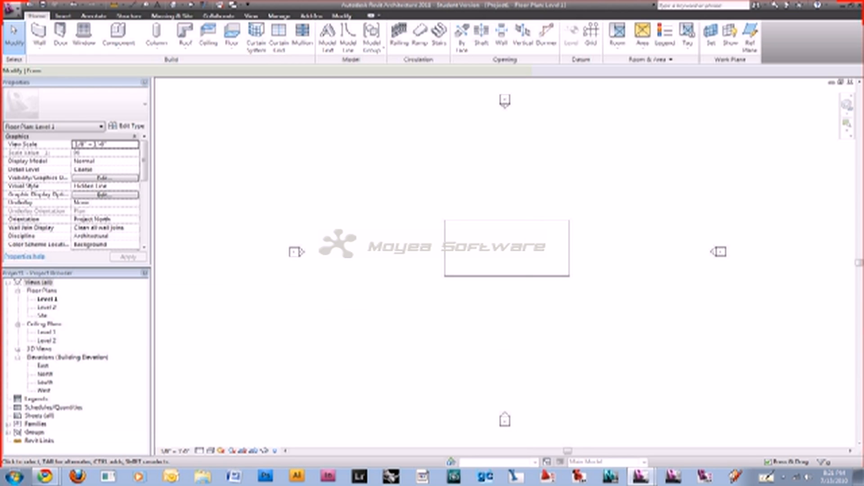
key(ctrl+Tab)
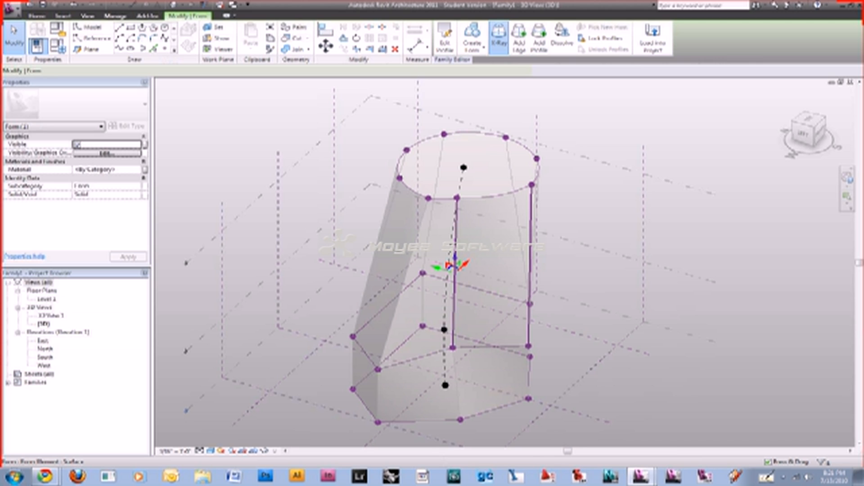
shift+middle_drag(454, 270, 540, 263)
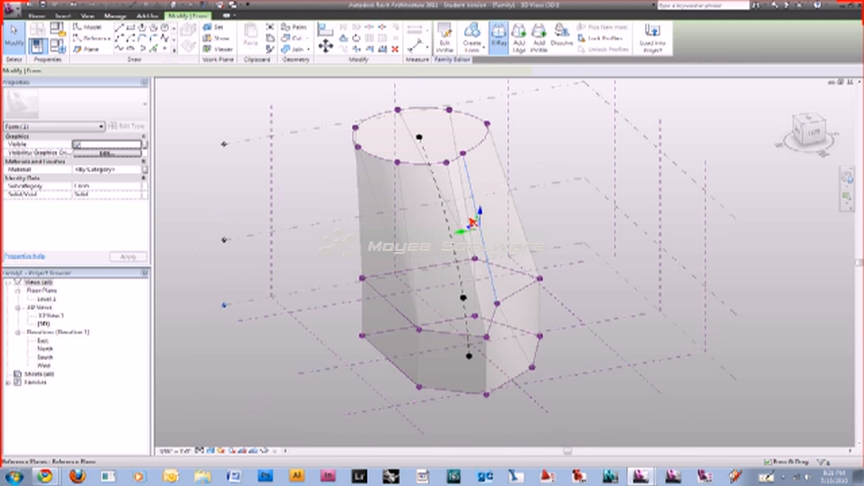
click(486, 166)
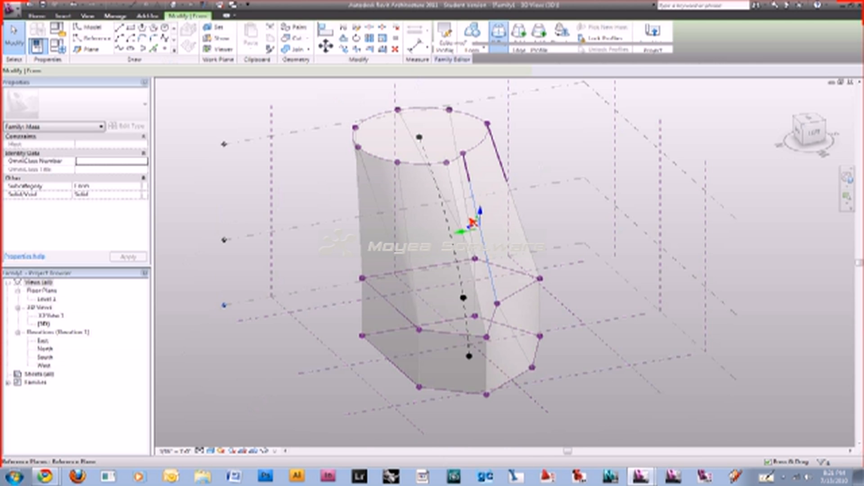
click(495, 211)
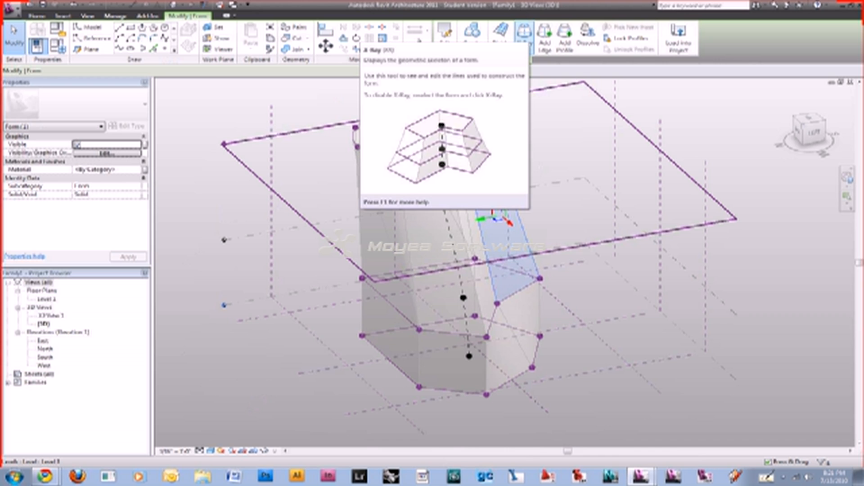
click(523, 36)
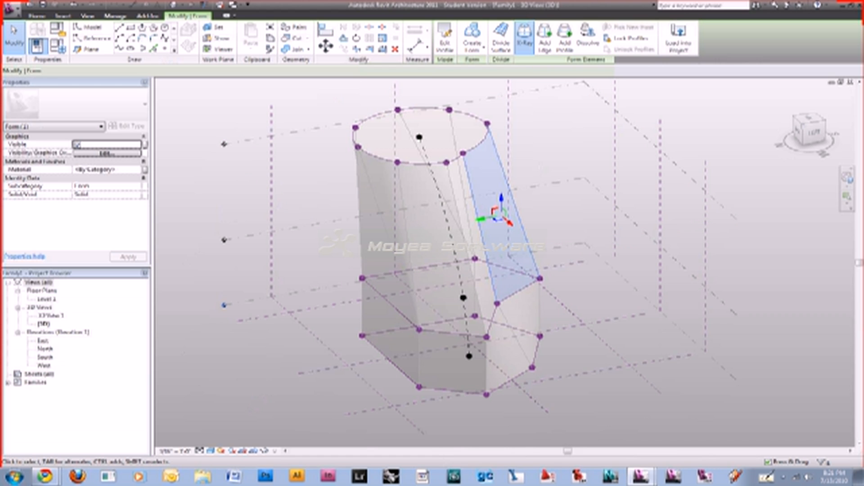
key(Escape)
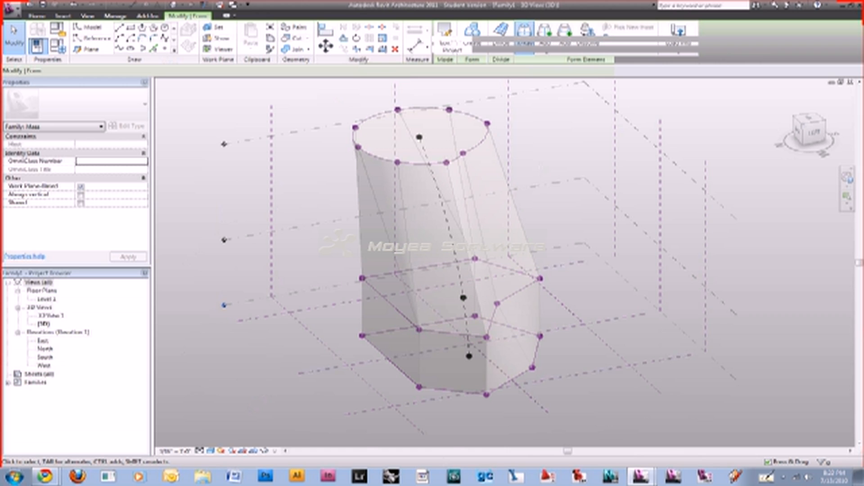
Turn off X-Ray for the form with a segment of its top profile selected, and clear the selection
click(439, 225)
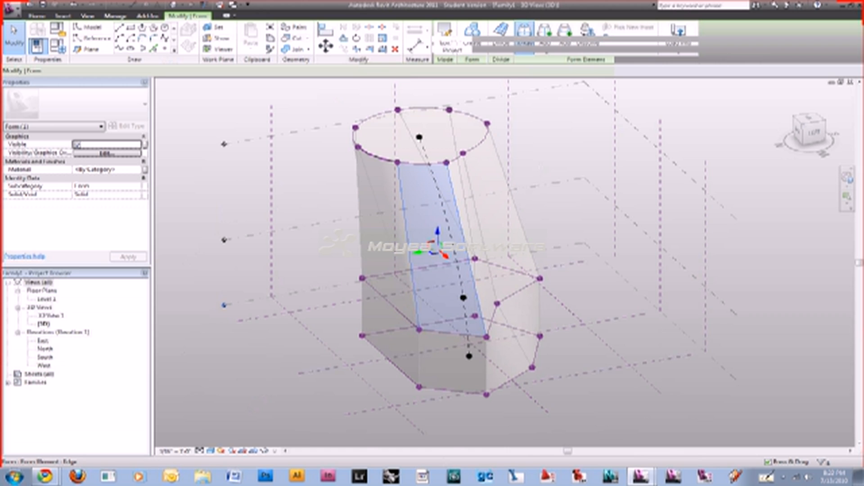
click(377, 157)
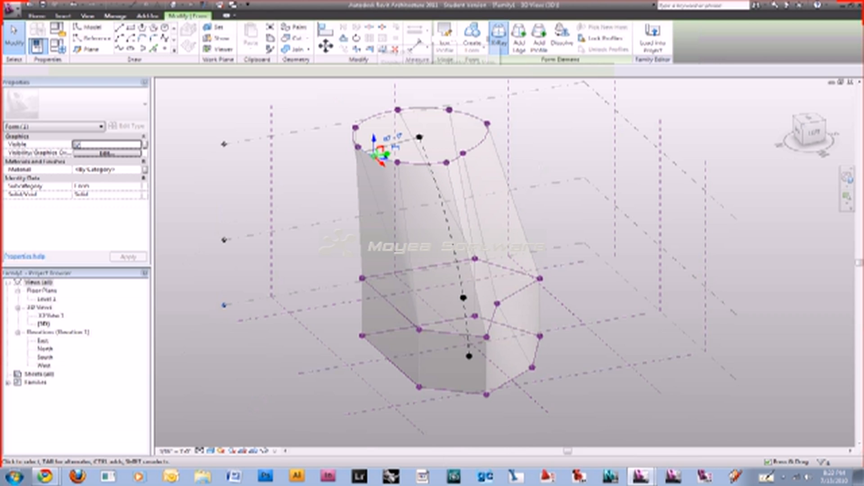
click(484, 139)
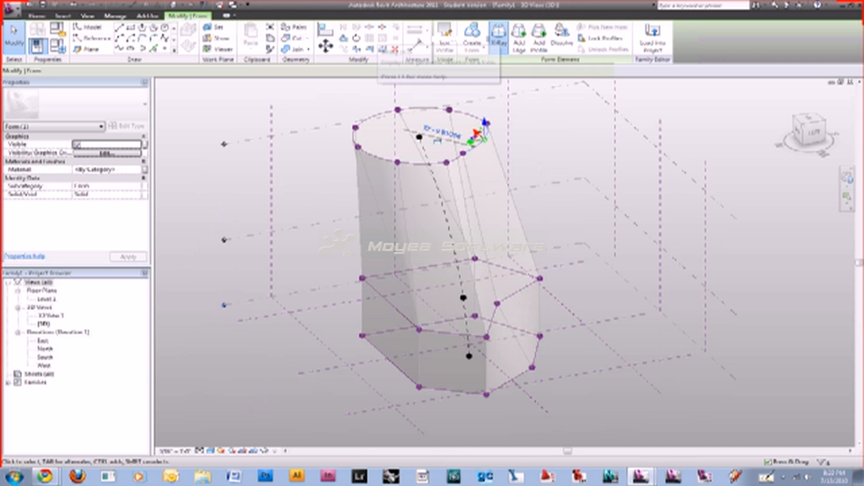
click(497, 38)
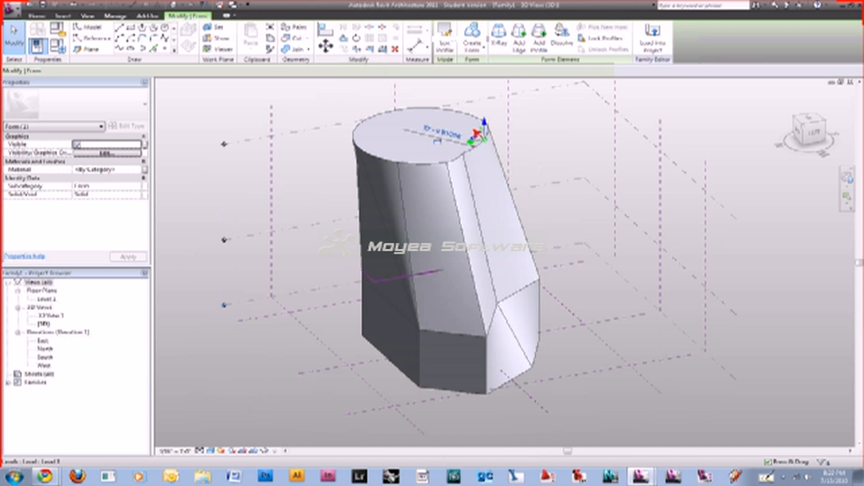
key(Escape)
shift+middle_drag(540, 270, 450, 270)
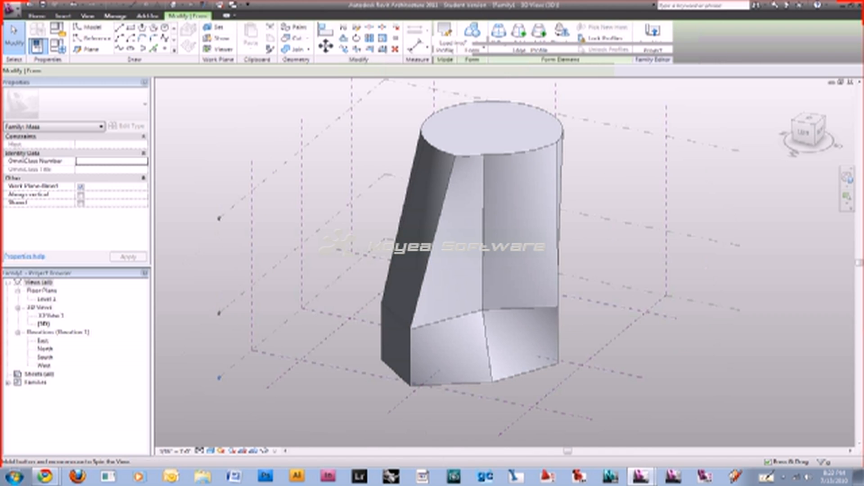
shift+middle_drag(450, 270, 360, 270)
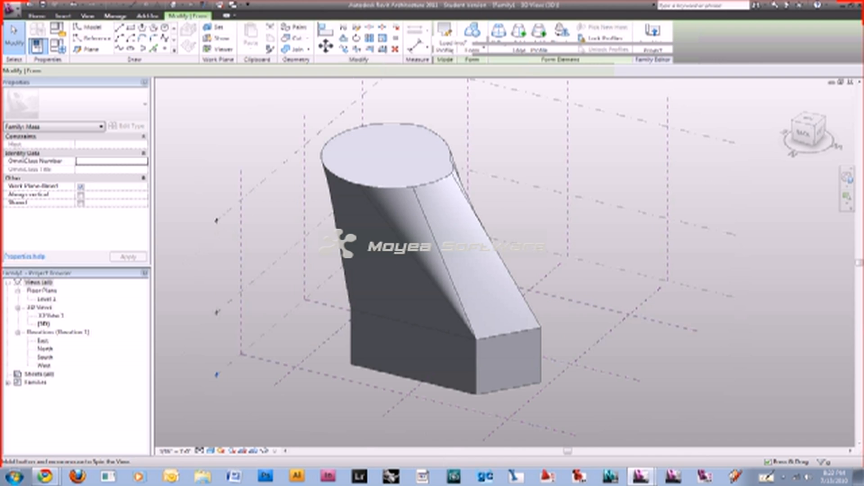
Dissolve the solid form so that only its profile curves remain
scroll(394, 162, down, 1)
middle_drag(394, 162, 450, 201)
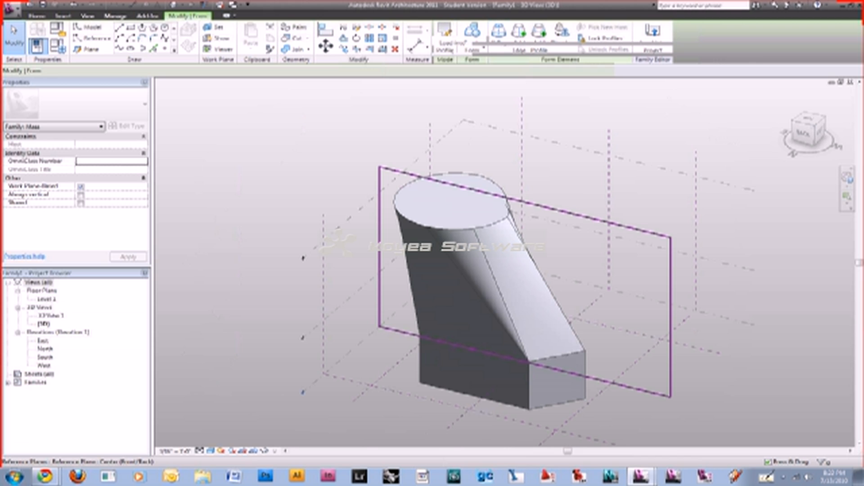
click(504, 252)
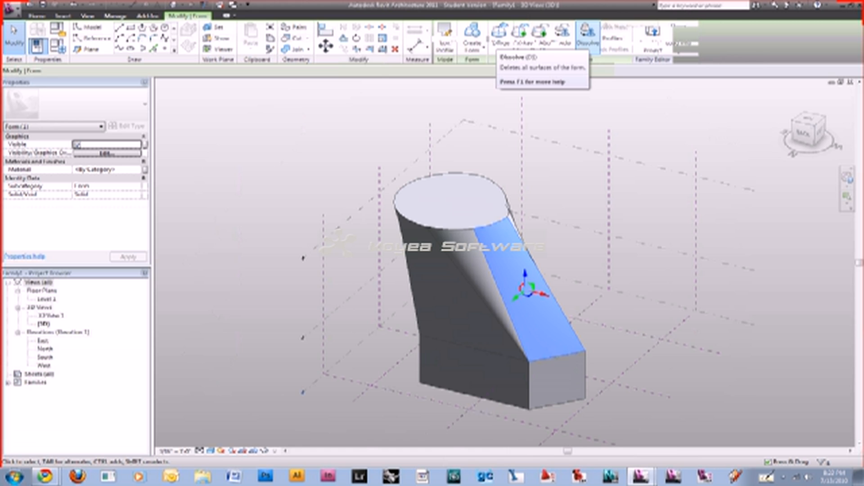
click(587, 32)
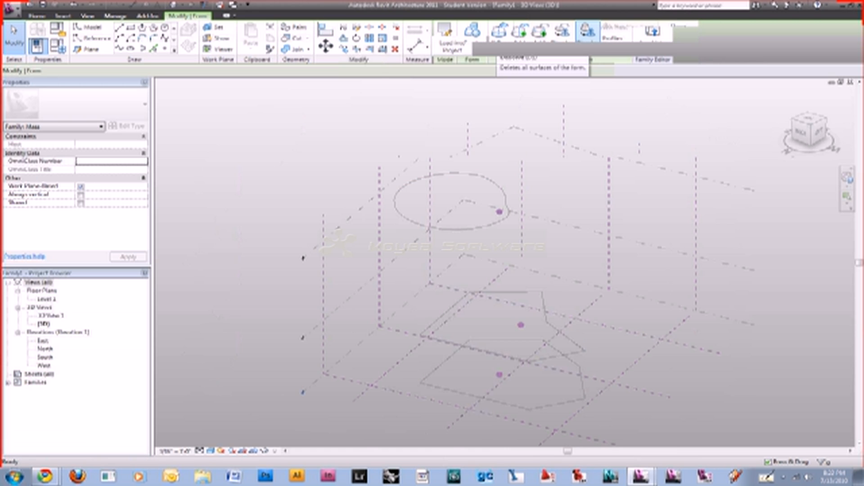
shift+middle_drag(508, 270, 621, 272)
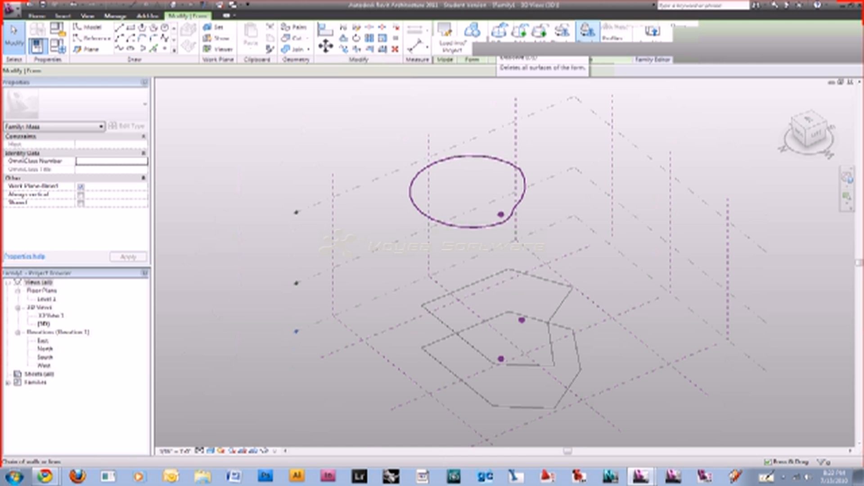
Stretch a corner of the middle profile outward, and shift a short edge of the bottom profile outward as well
click(517, 204)
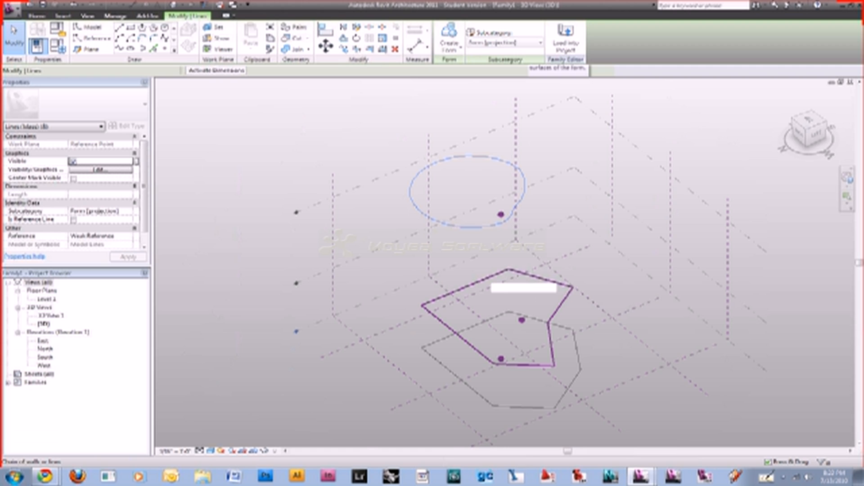
key(Escape)
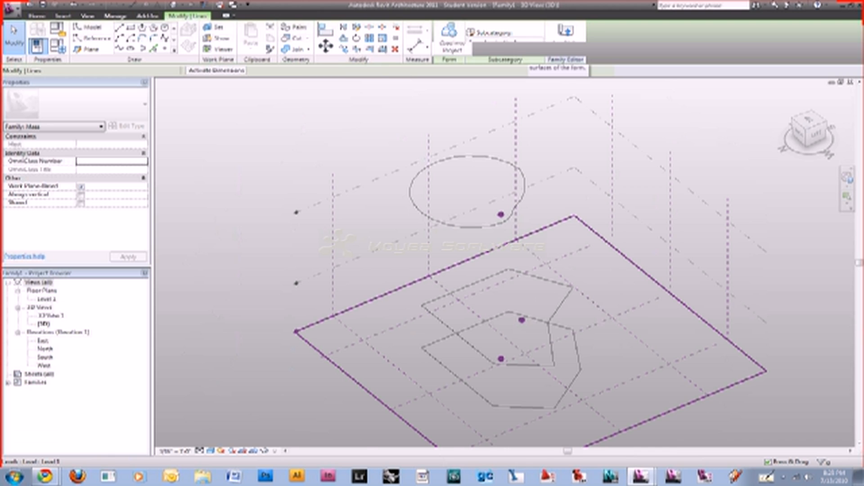
drag(540, 278, 585, 259)
shift+middle_drag(585, 259, 540, 239)
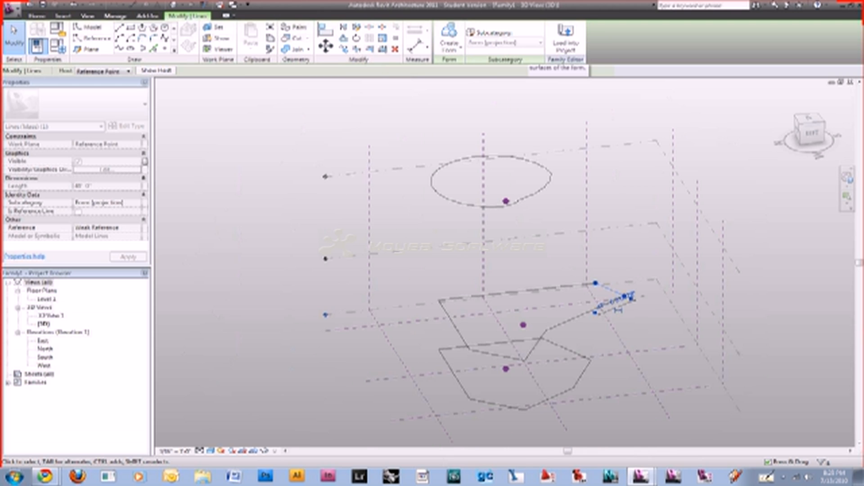
drag(585, 362, 612, 362)
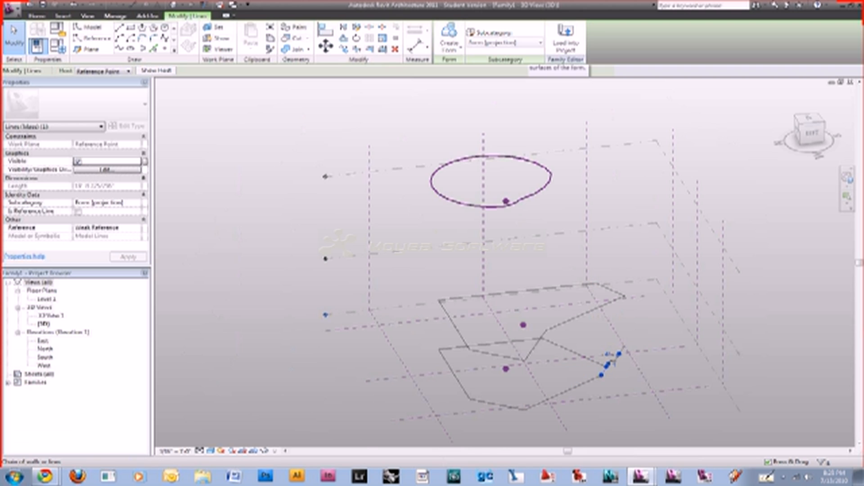
key(Escape)
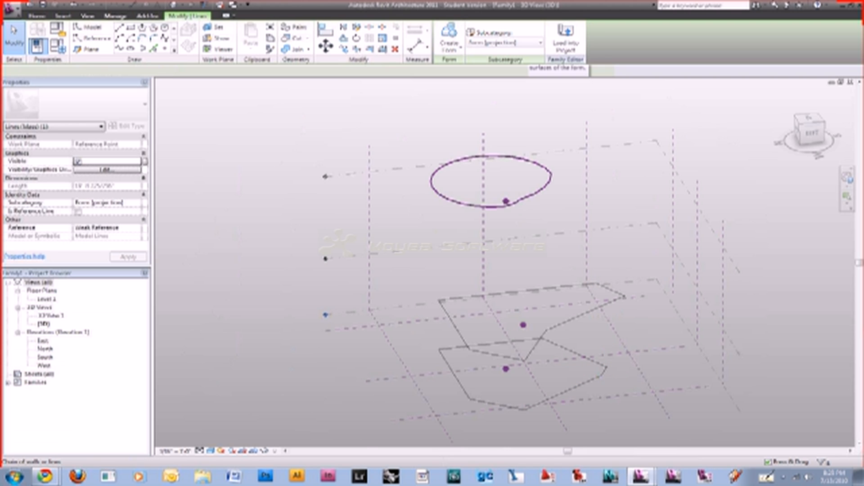
Scale the top rounded profile up graphically so it becomes larger than before
key(r)
key(e)
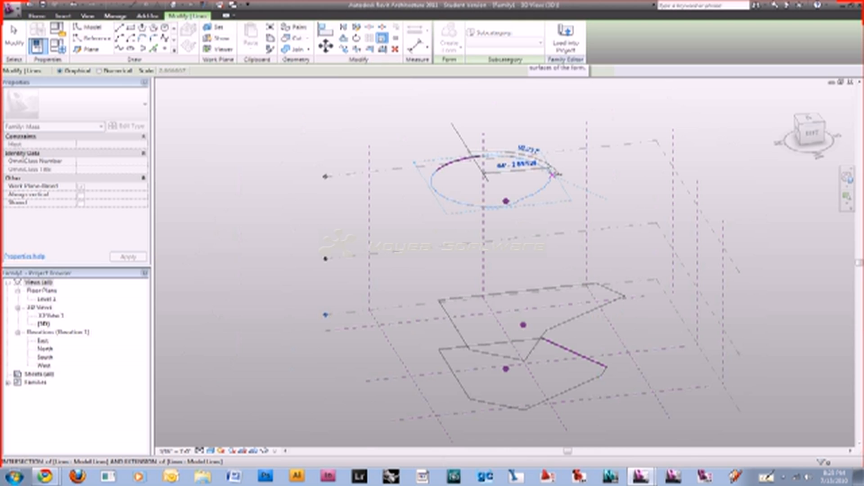
click(553, 174)
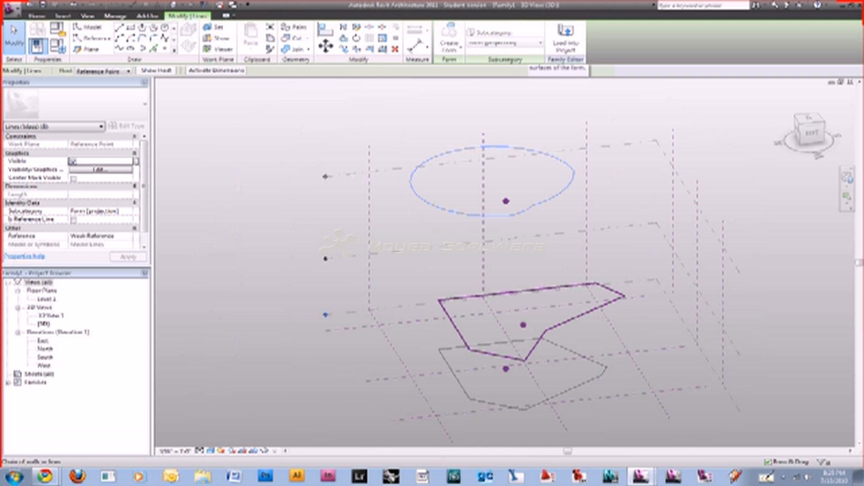
Create a solid form from the top, middle and bottom profiles, and select its upper side face
ctrl+click(495, 290)
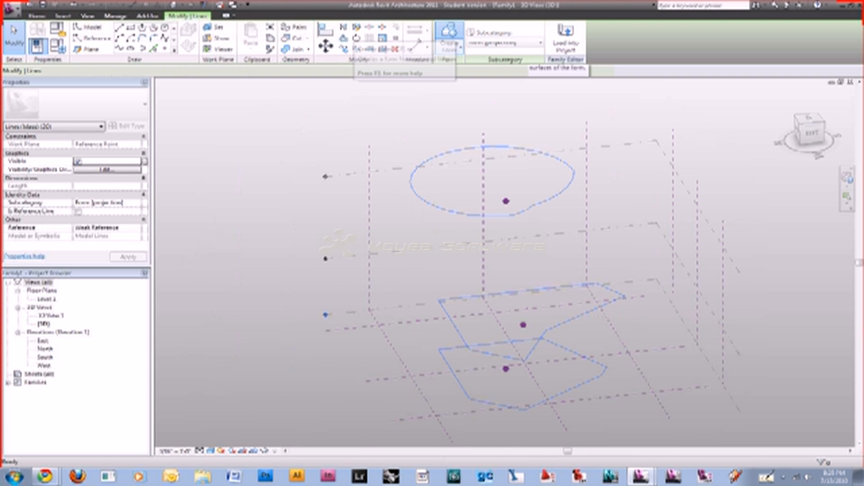
click(448, 35)
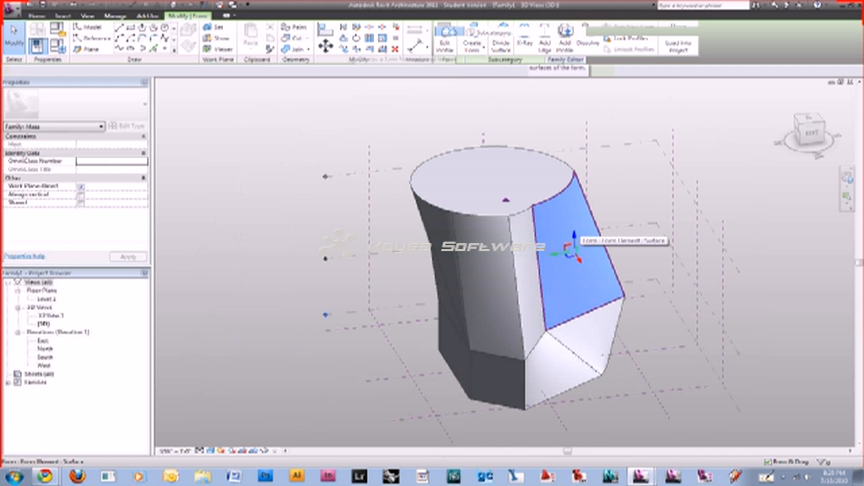
click(574, 235)
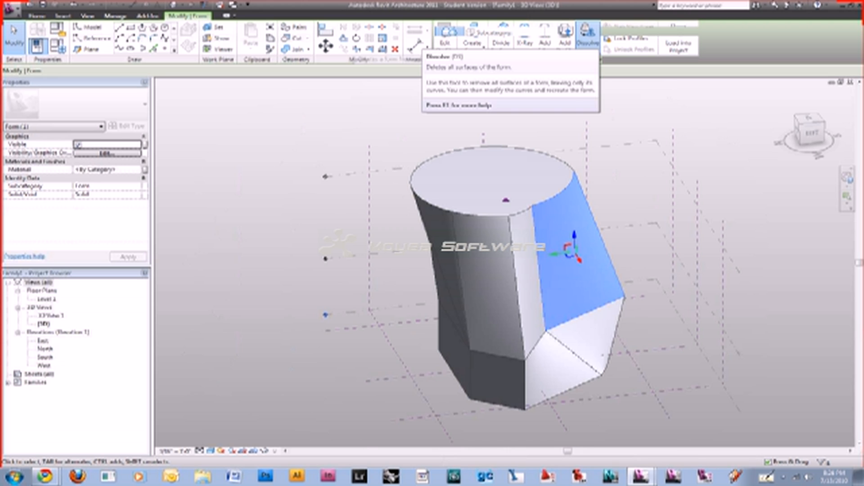
Dissolve the form from its selected side face and undo the dissolve
click(587, 33)
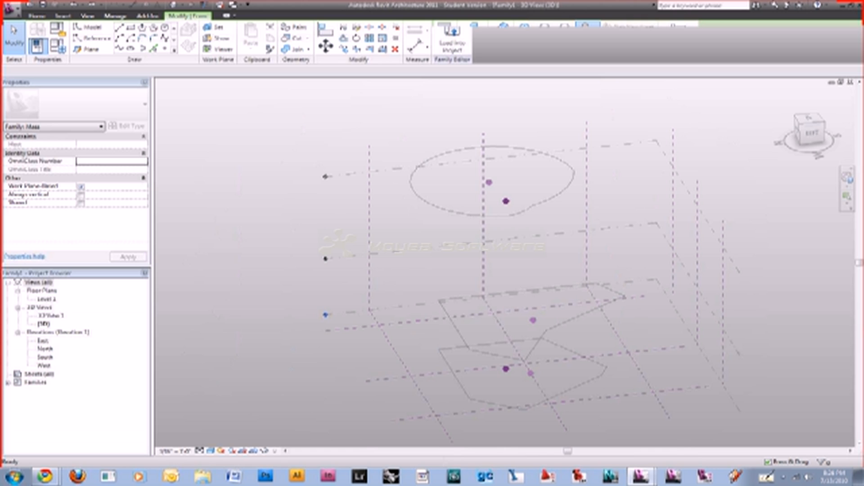
key(ctrl+z)
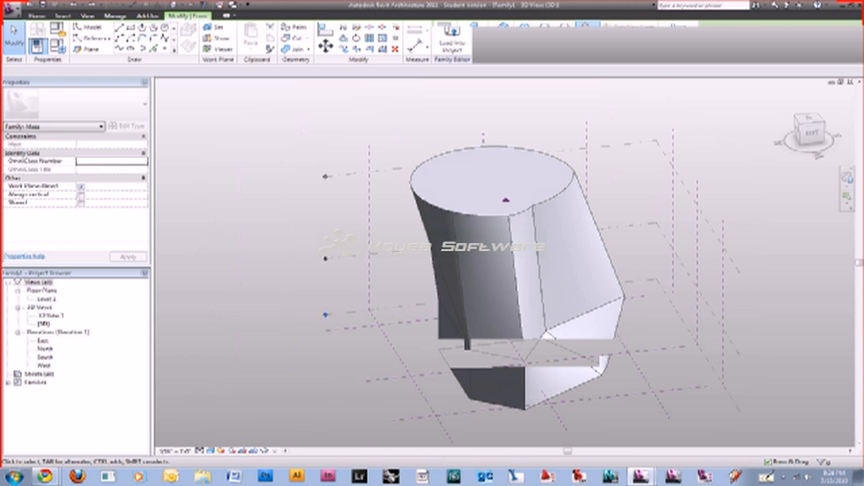
Select the entire form instead of a single face and dissolve it into its profile curves
shift+middle_drag(495, 270, 486, 319)
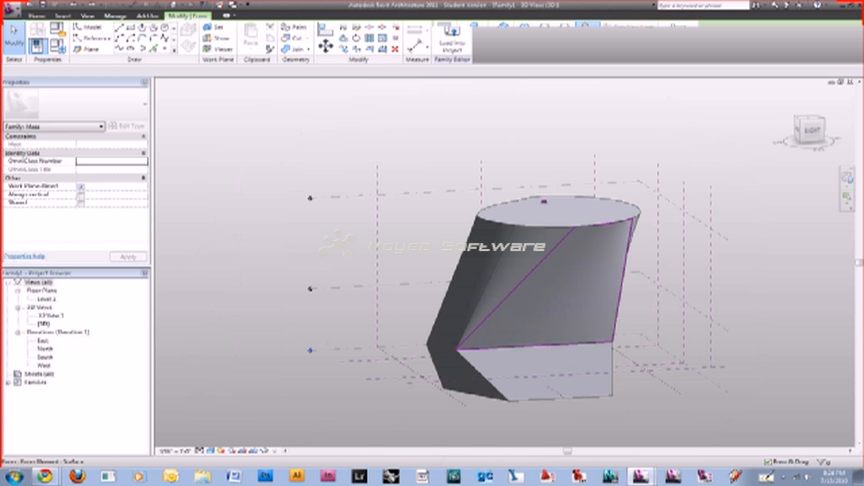
key(Tab)
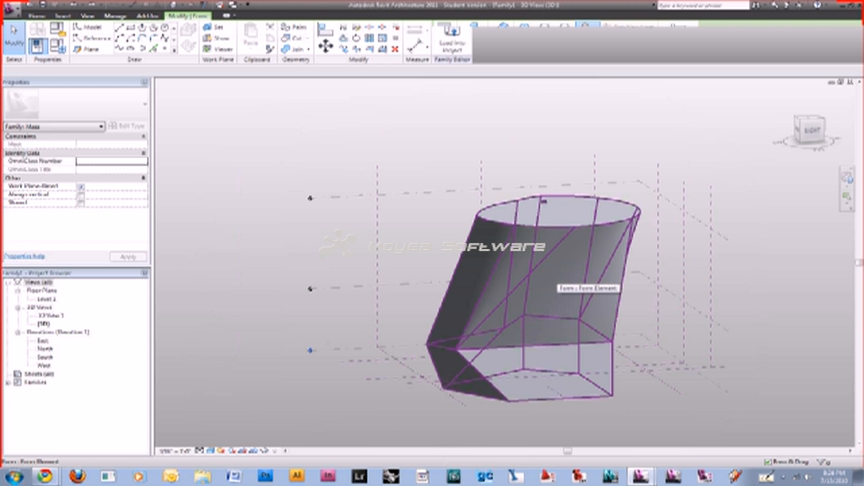
click(554, 275)
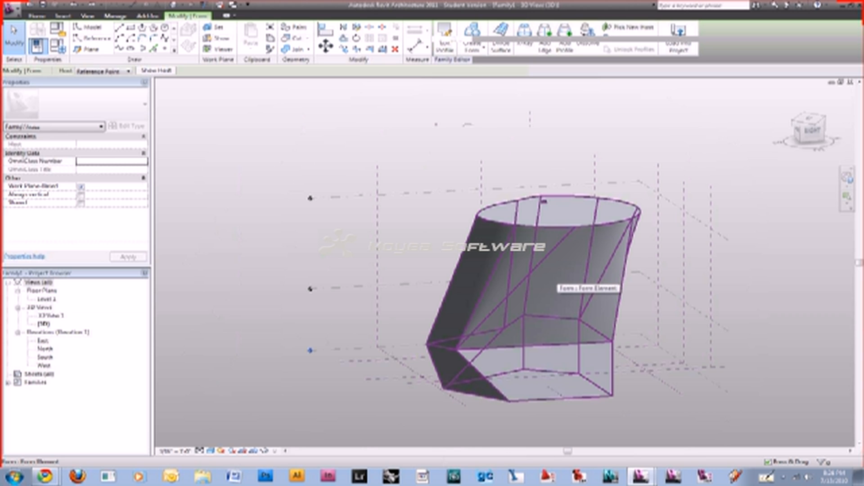
shift+middle_drag(555, 274, 508, 288)
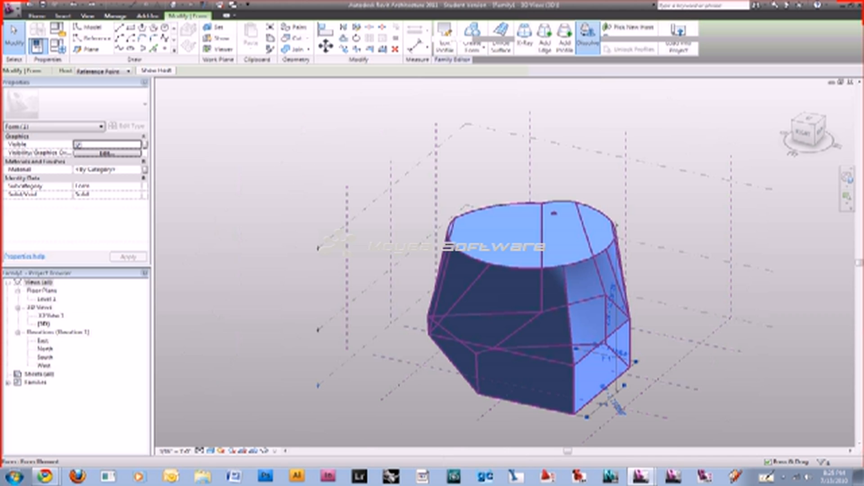
click(587, 31)
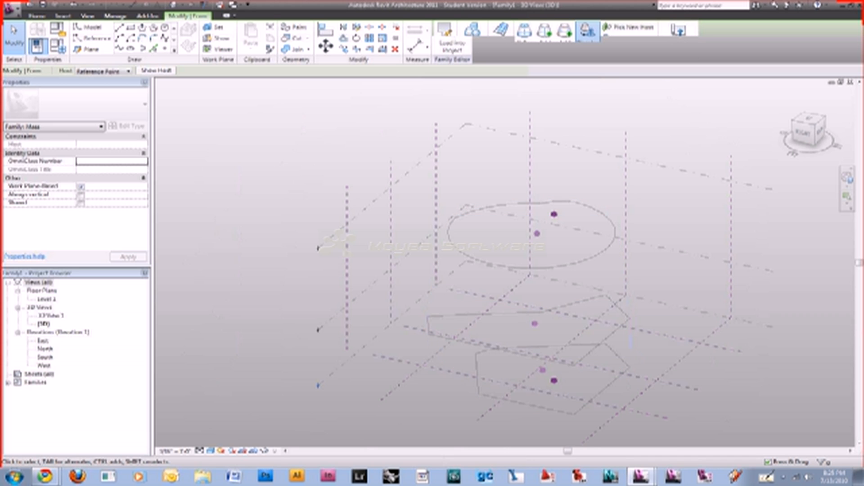
Examine the solid form's upper side faces from several angles
key(Tab)
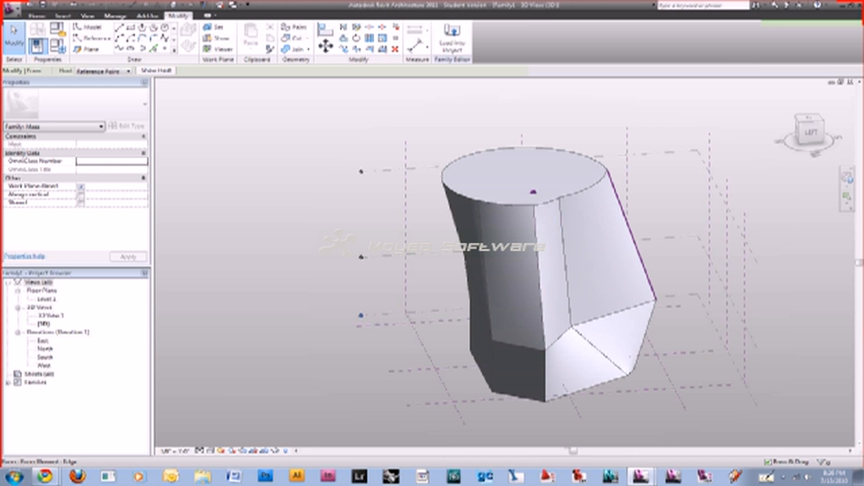
shift+middle_drag(630, 231, 594, 245)
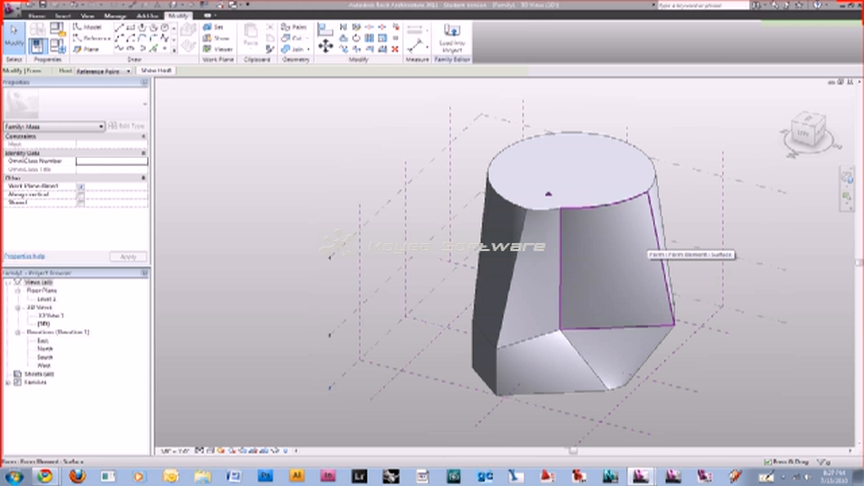
middle_drag(648, 247, 622, 241)
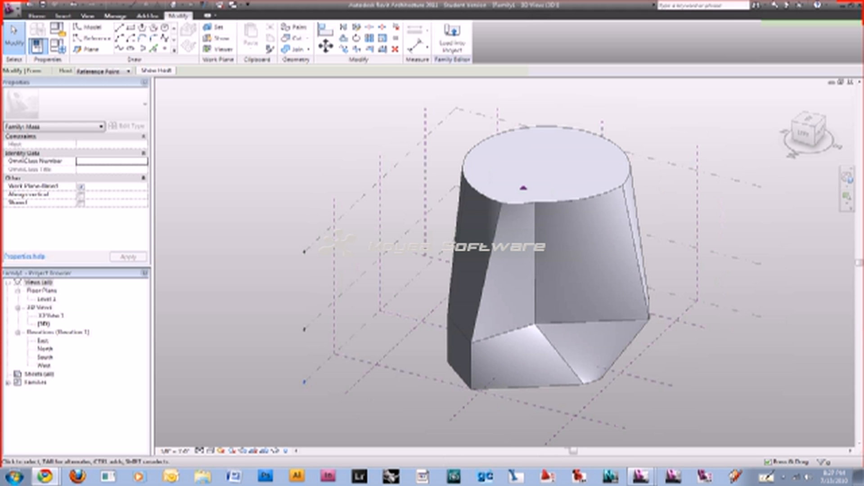
shift+middle_drag(445, 288, 495, 290)
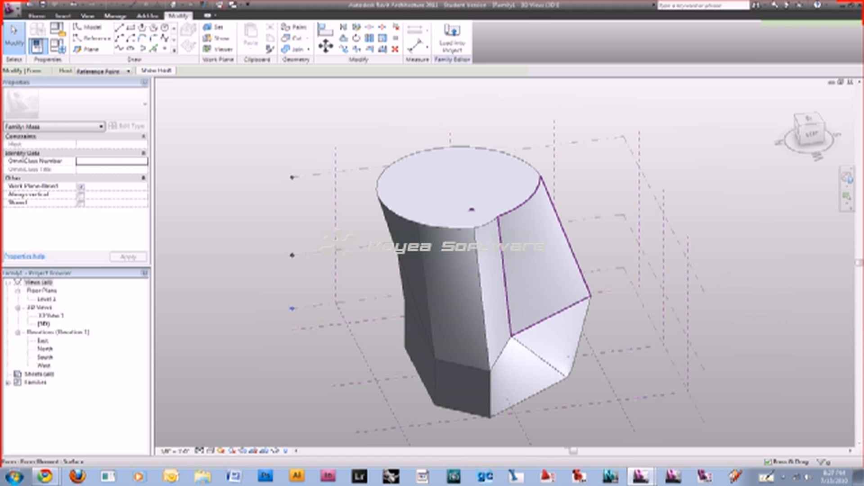
shift+middle_drag(495, 270, 455, 274)
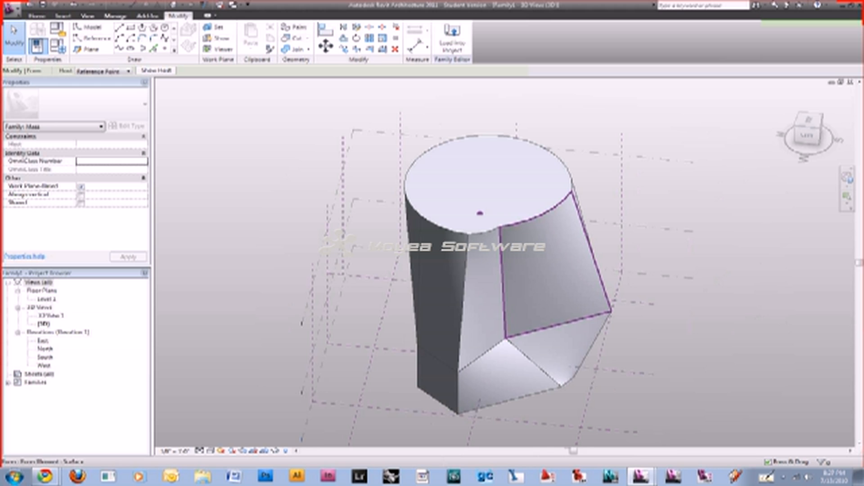
click(536, 261)
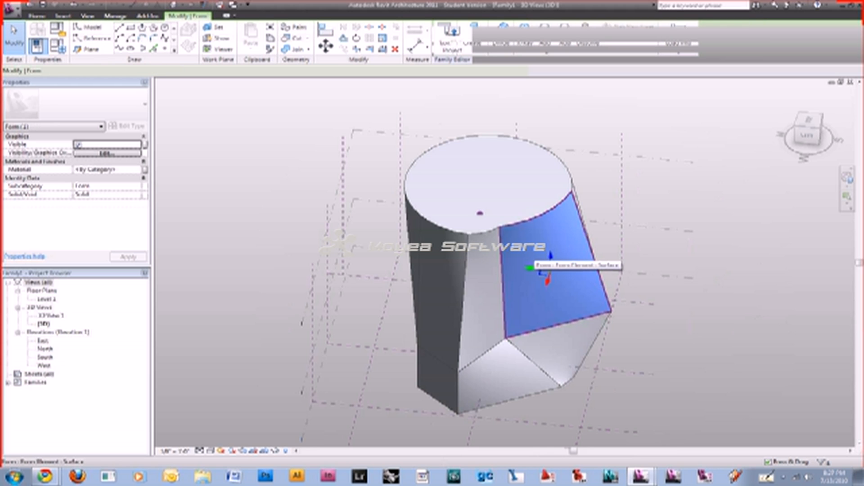
shift+middle_drag(535, 264, 513, 266)
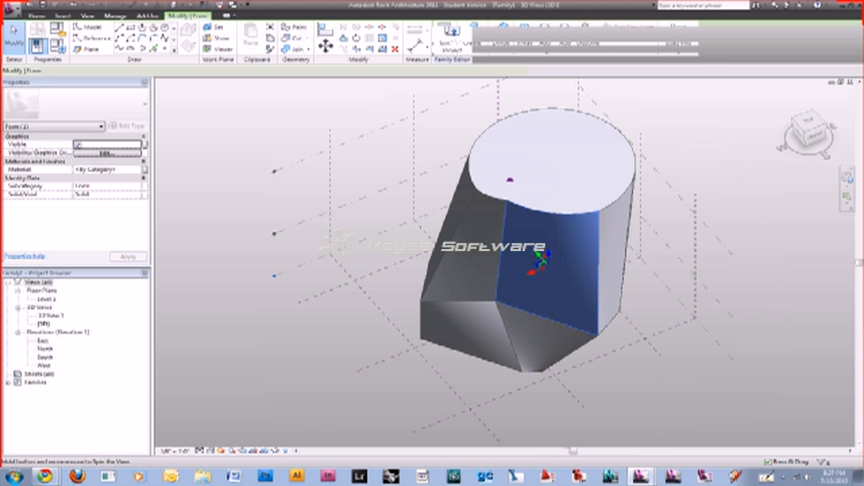
shift+middle_drag(468, 270, 542, 263)
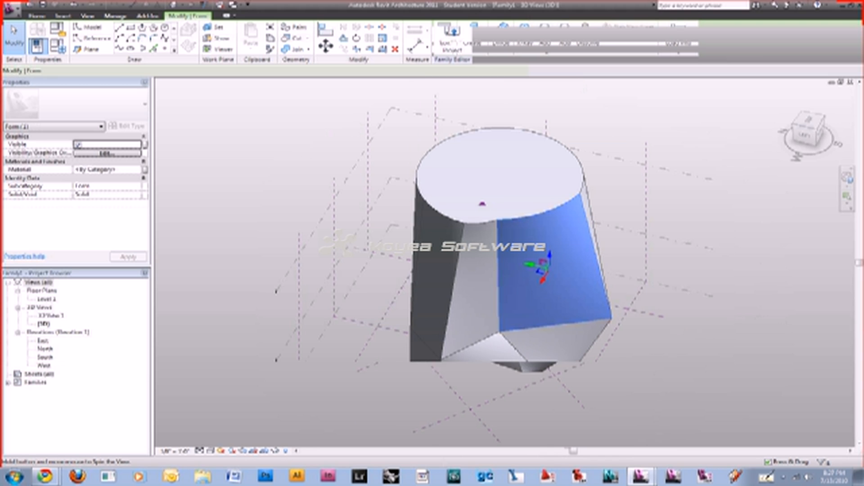
shift+middle_drag(543, 263, 554, 254)
key(Escape)
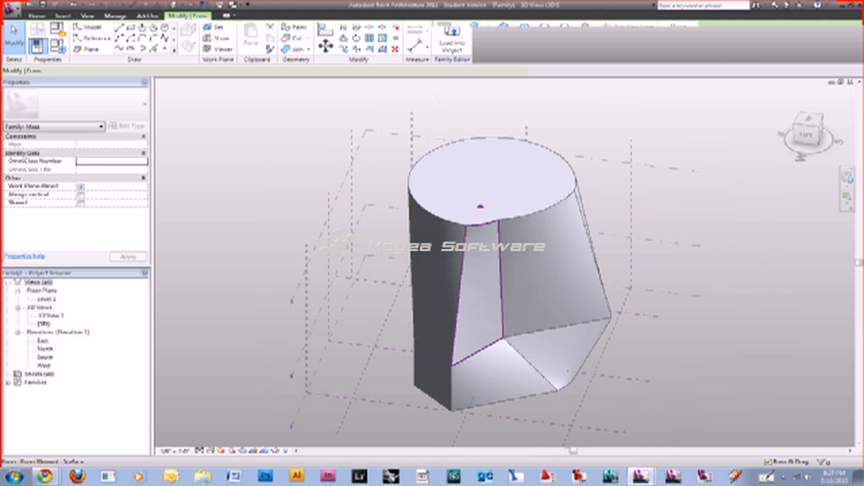
shift+middle_drag(478, 279, 540, 275)
Divide the surface of the upper side face that meets the rounded top into a UV grid
click(435, 286)
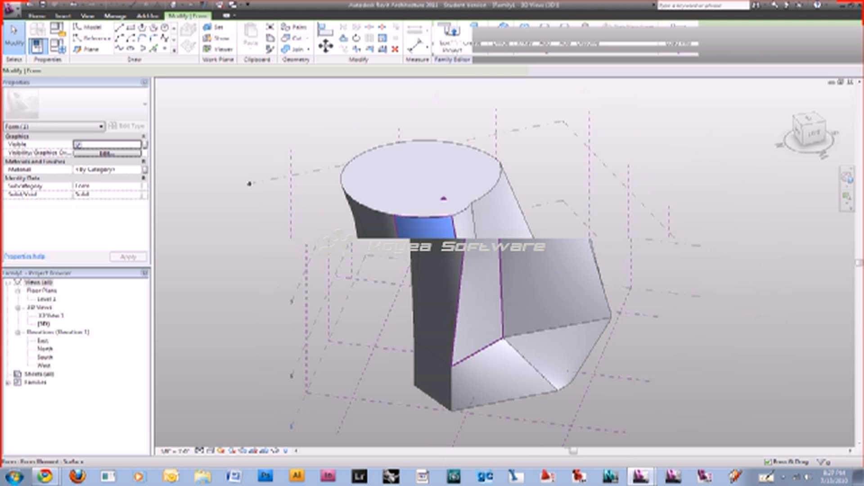
shift+middle_drag(435, 286, 396, 283)
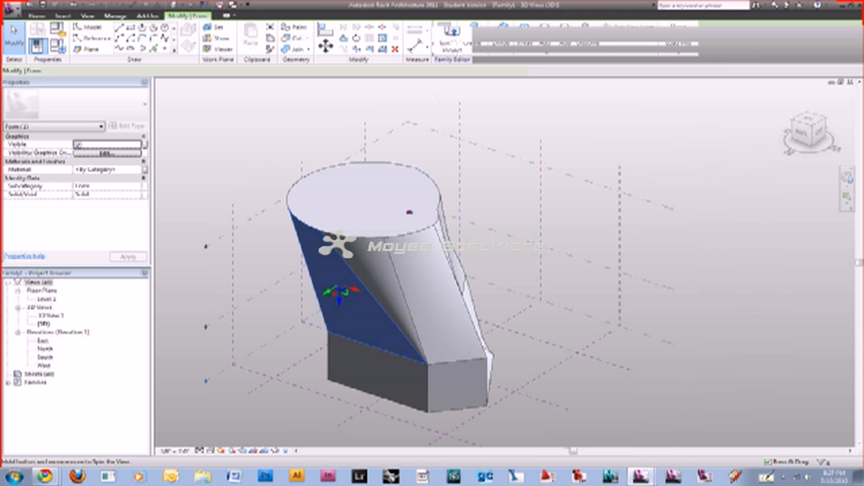
shift+middle_drag(396, 283, 387, 284)
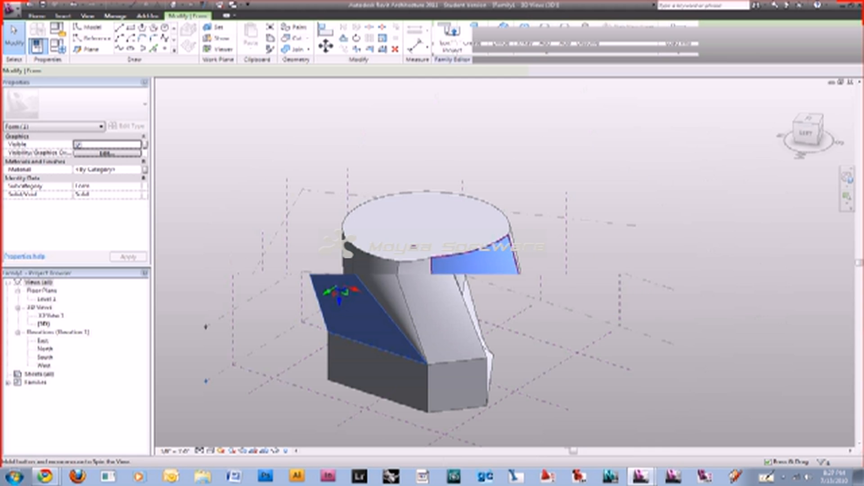
middle_drag(482, 311, 485, 260)
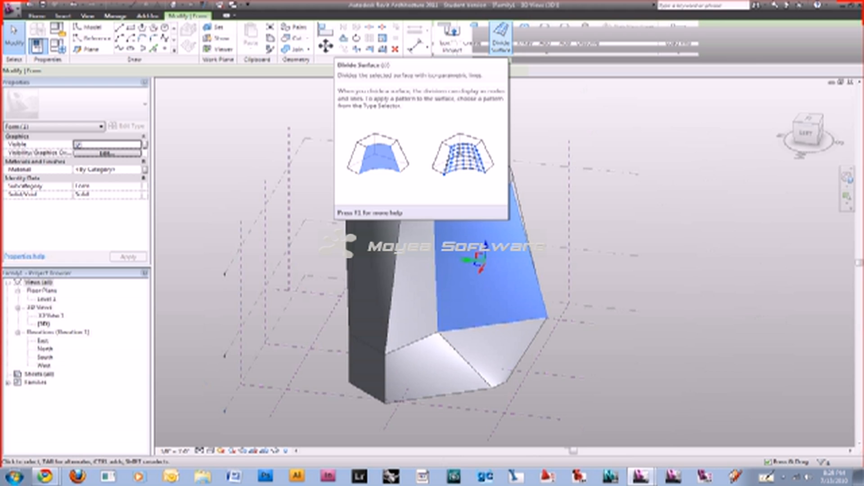
click(500, 43)
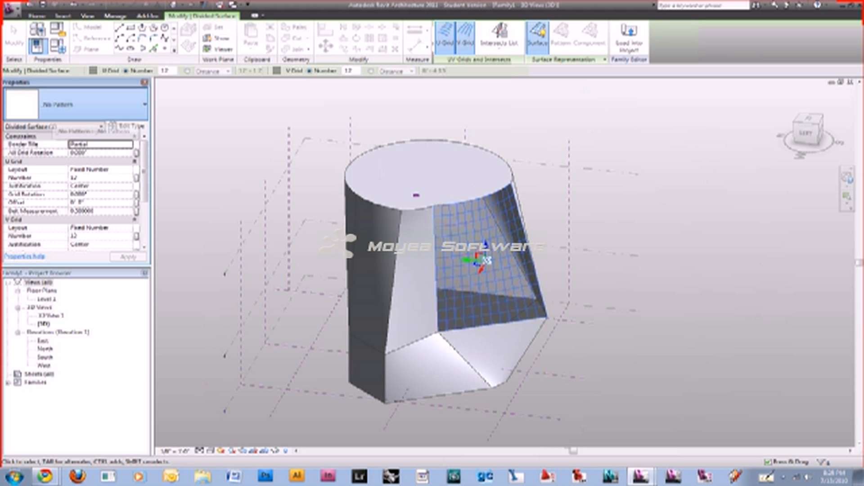
Review the available surface patterns and apply the Hexagon pattern to the divided surface
click(77, 105)
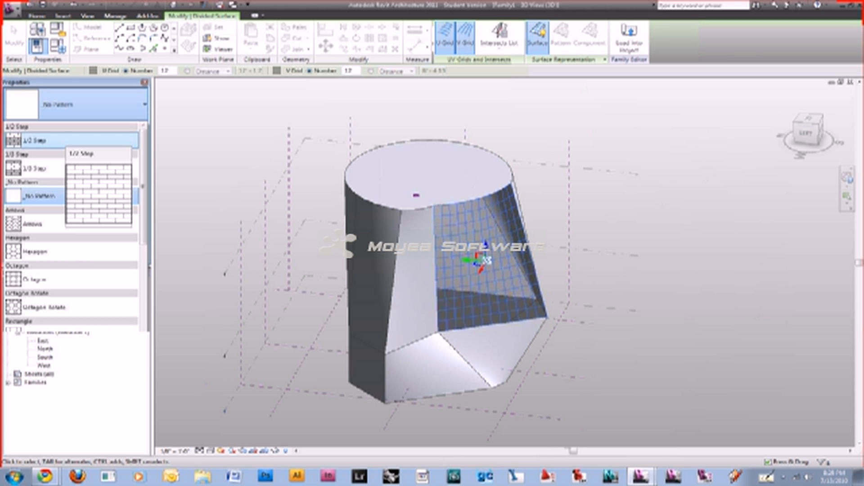
scroll(72, 202, down, 5)
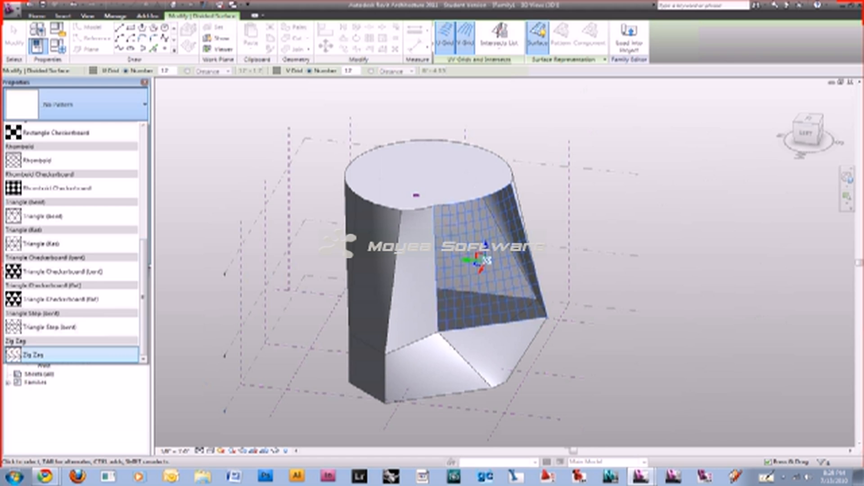
scroll(72, 243, up, 5)
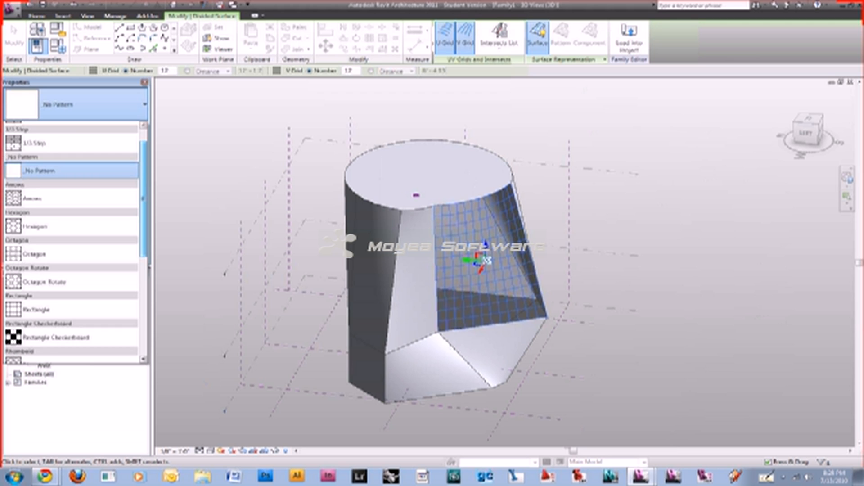
scroll(72, 203, up, 1)
mouse_move(32, 208)
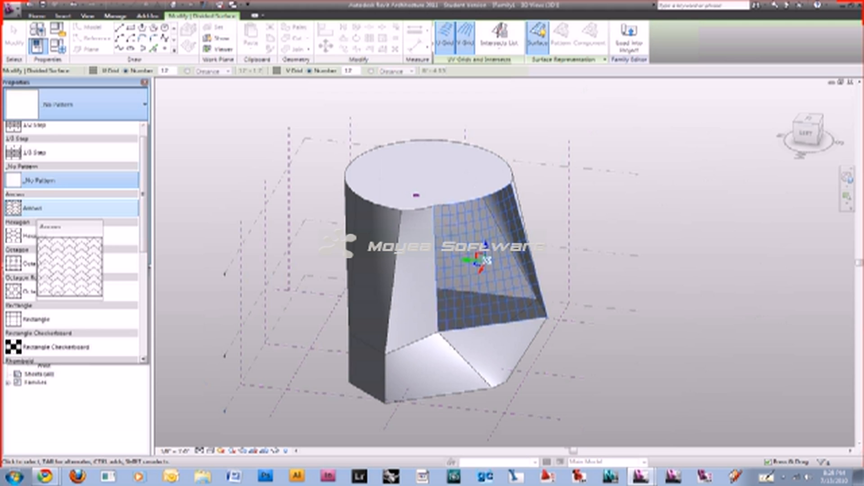
click(18, 234)
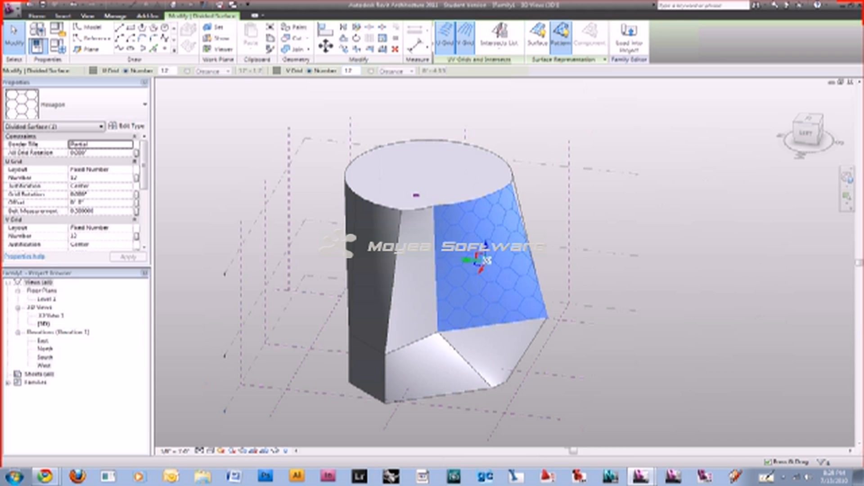
Set both the V grid and U grid numbers of the divided surface to 6
click(348, 71)
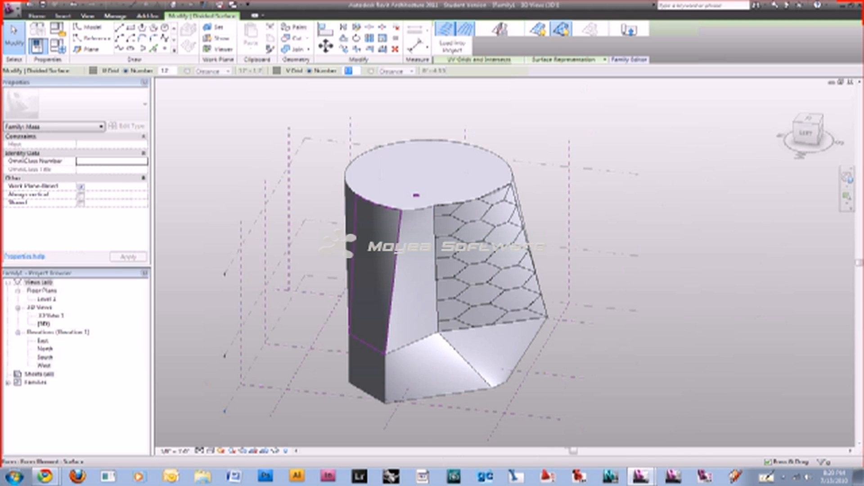
shift+middle_drag(473, 270, 423, 270)
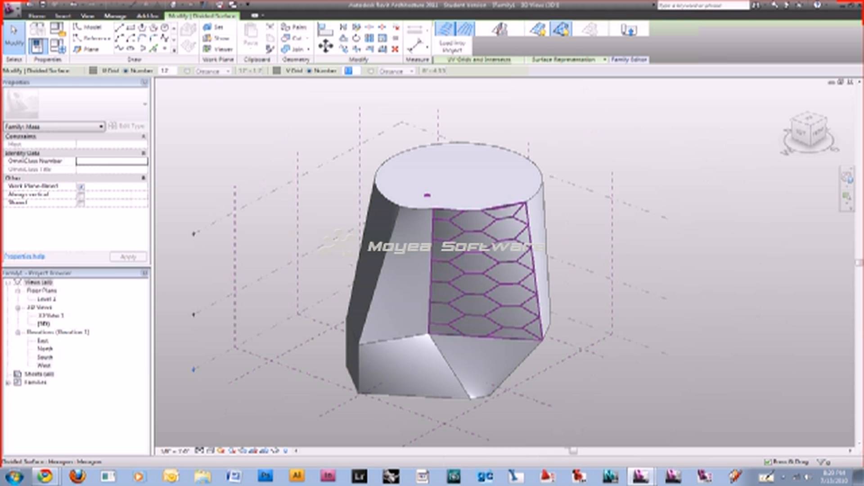
click(480, 272)
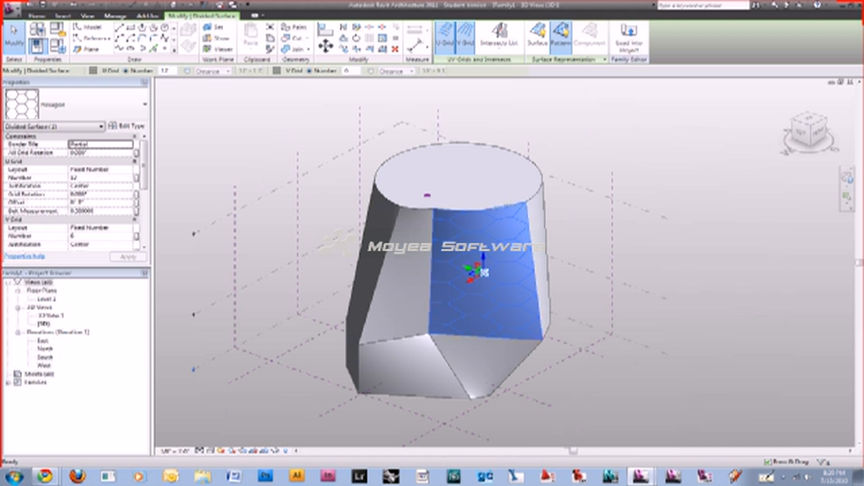
text(6)
key(Return)
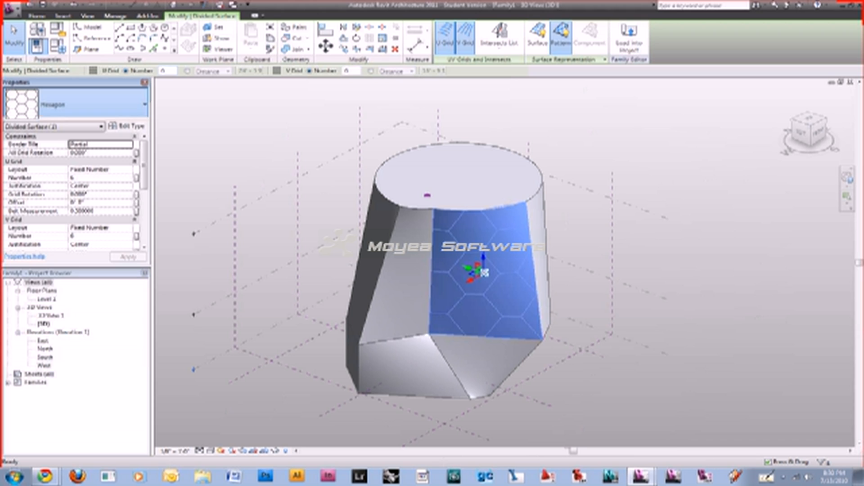
Change the divided surface's pattern to 1/3 Step and deselect the surface
click(76, 105)
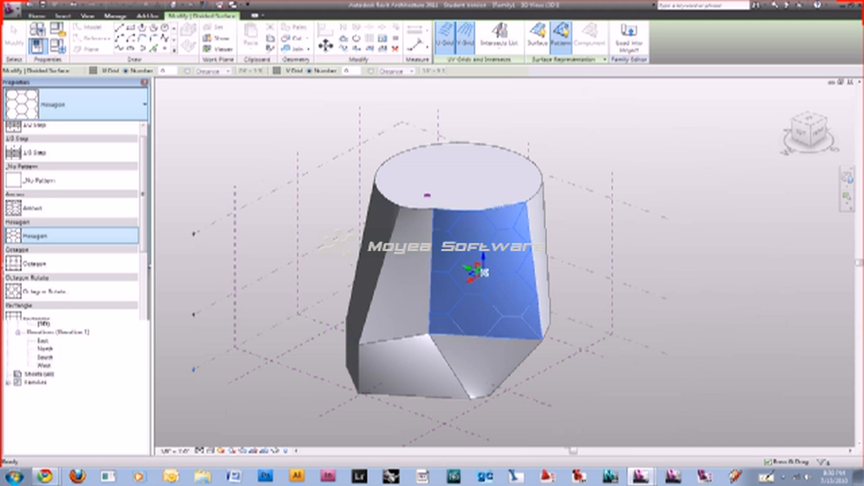
click(35, 154)
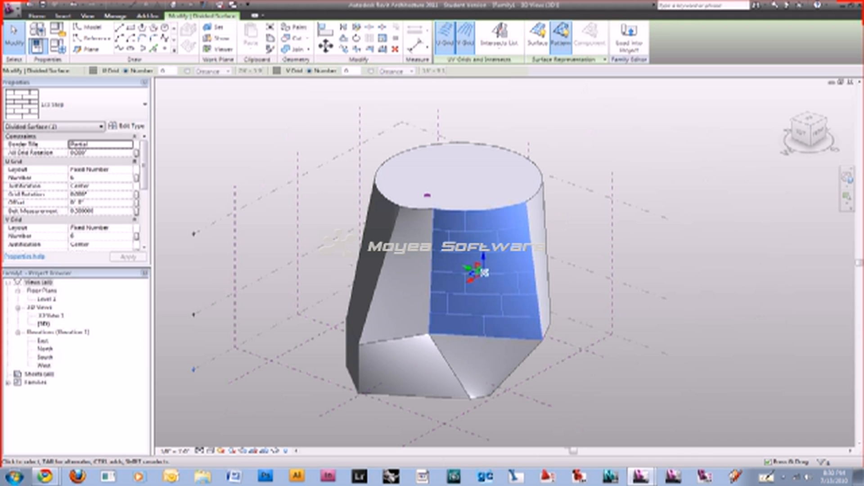
key(Escape)
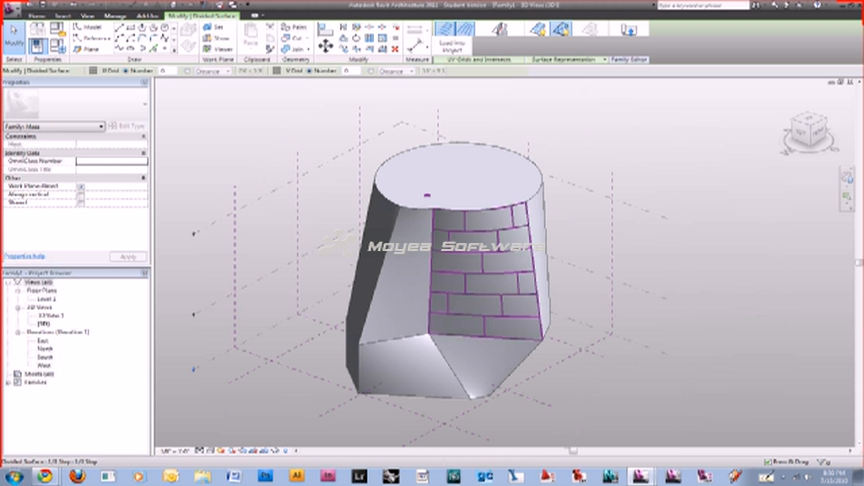
Change the divided surface's pattern from 1/3 Step to Rectangle Checkerboard and deselect the surface
click(481, 270)
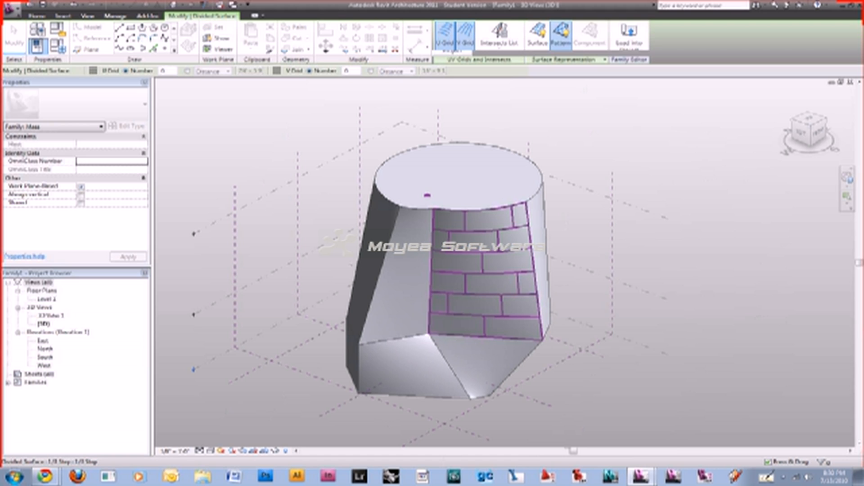
click(74, 105)
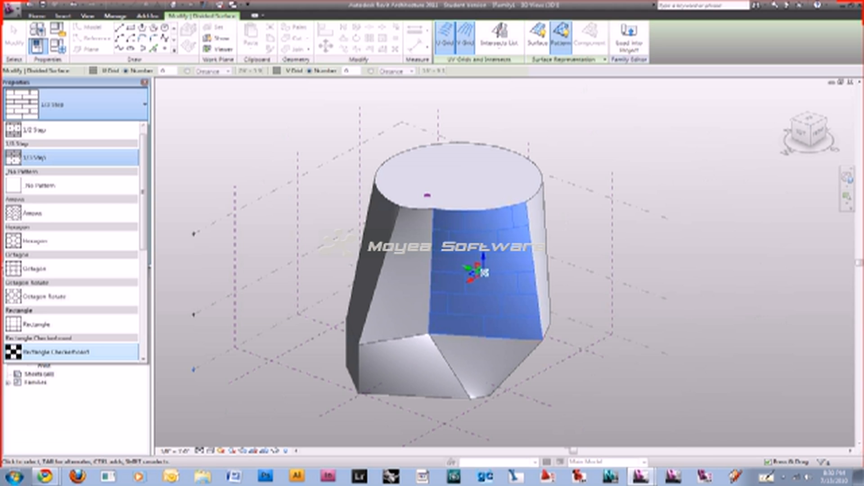
click(57, 352)
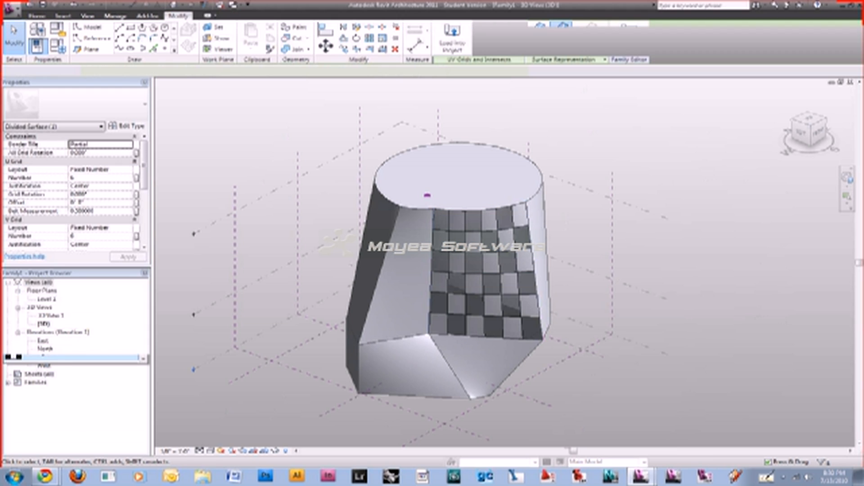
key(Escape)
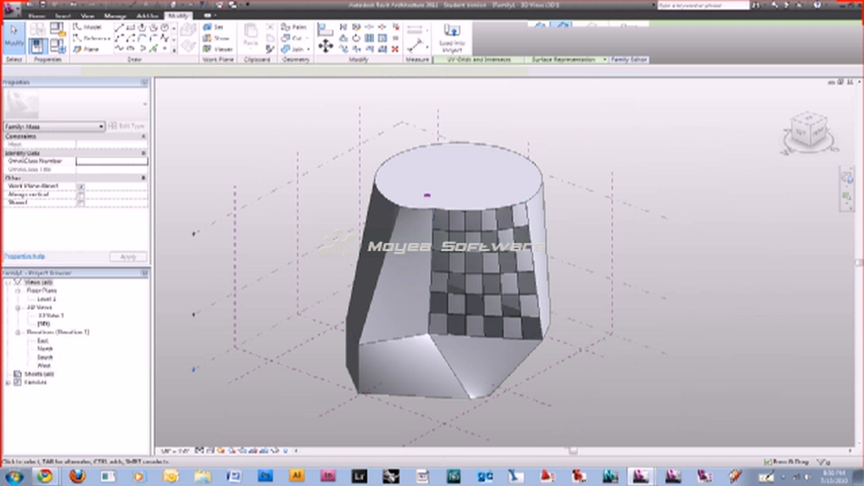
Divide the selected remaining side faces of the upper form, below the rounded top, into UV grids
shift+middle_drag(427, 195, 433, 211)
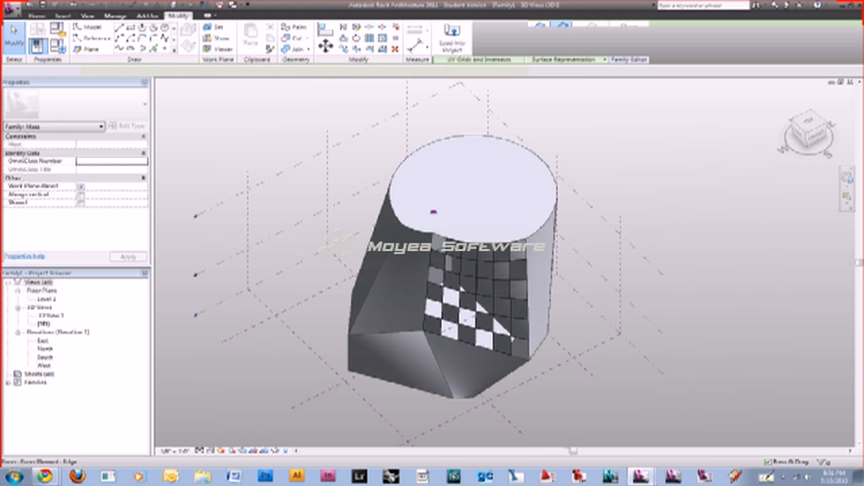
shift+middle_drag(472, 279, 430, 300)
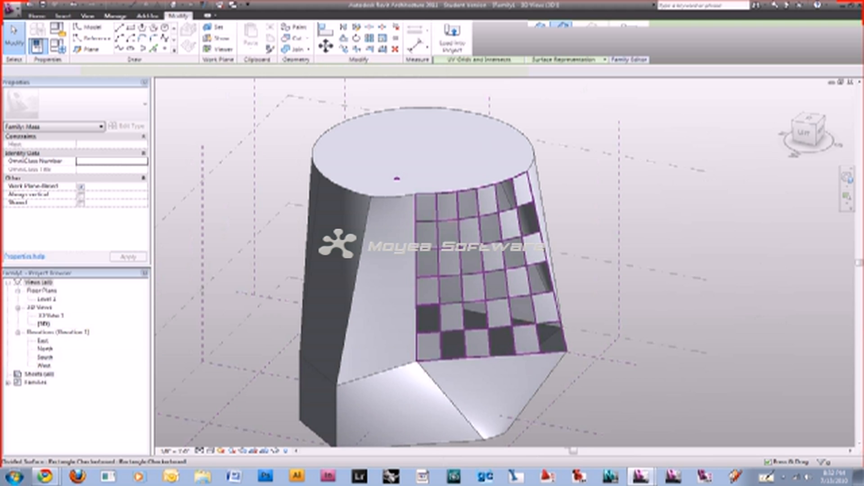
shift+middle_drag(405, 270, 448, 288)
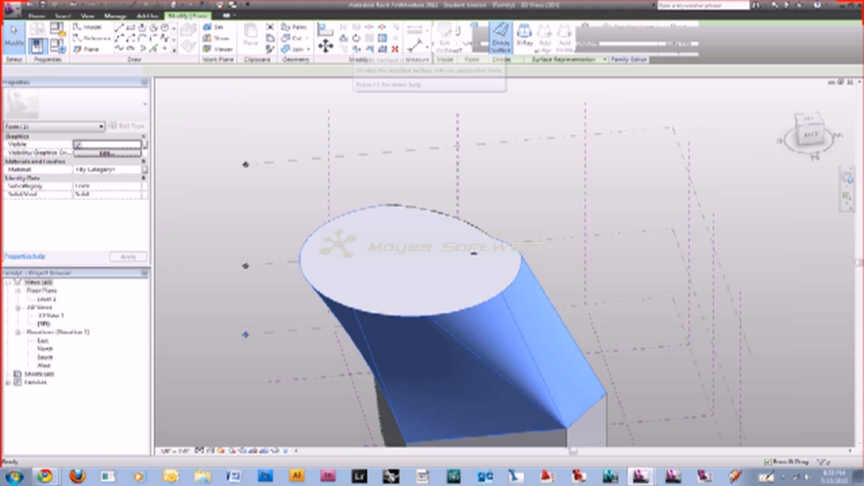
click(501, 39)
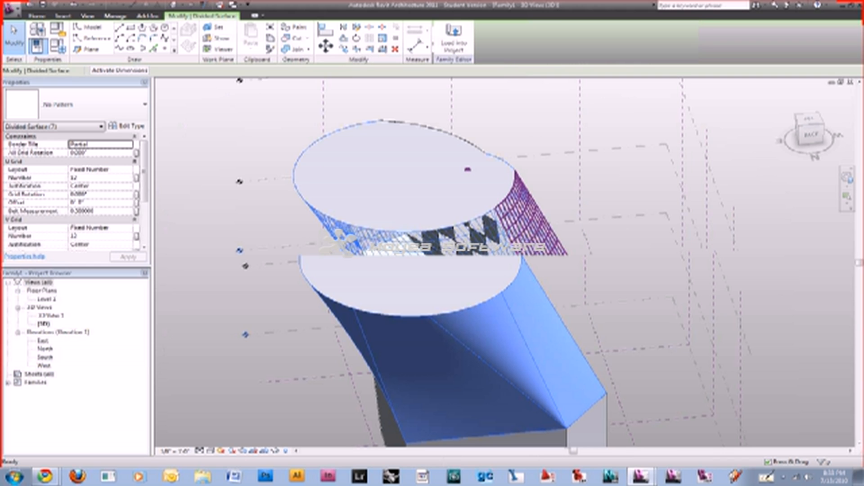
shift+middle_drag(468, 270, 401, 270)
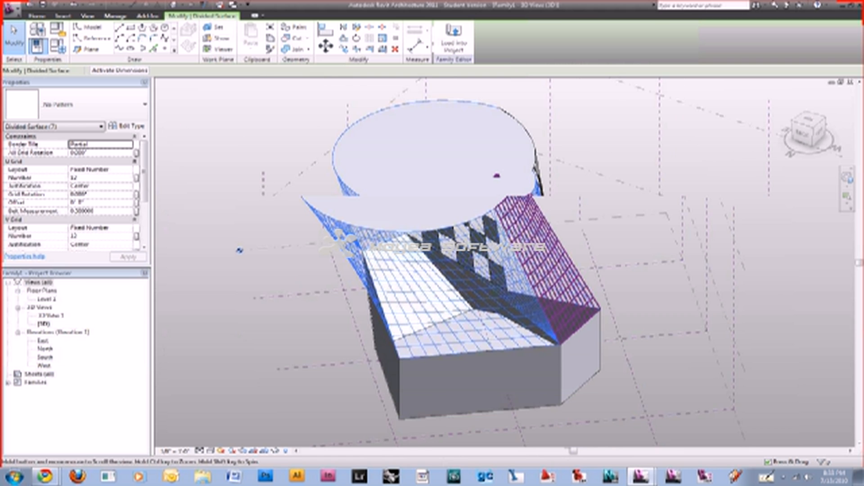
Apply the Triangle Checkerboard (bent) pattern to the selected divided surfaces, deselect them and inspect the form from several sides
click(77, 104)
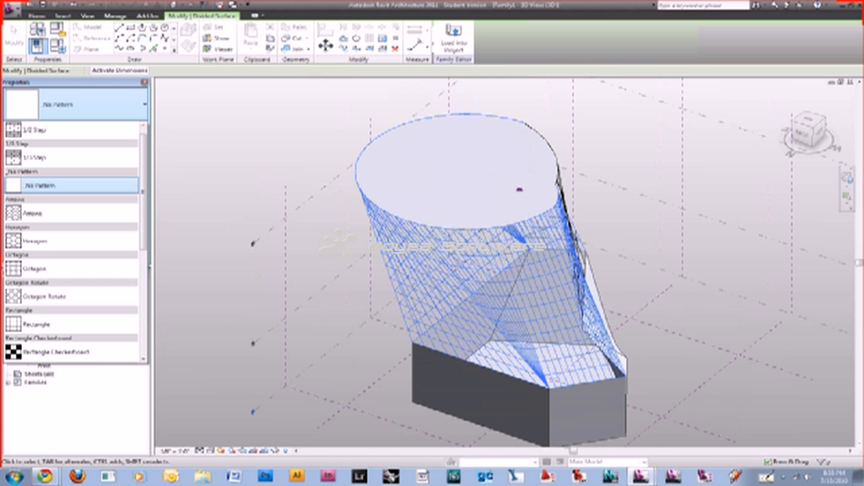
scroll(72, 239, down, 5)
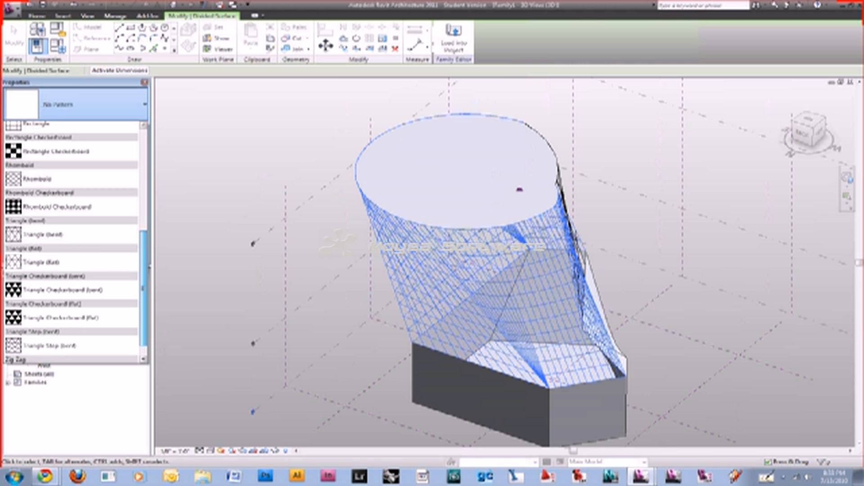
click(63, 289)
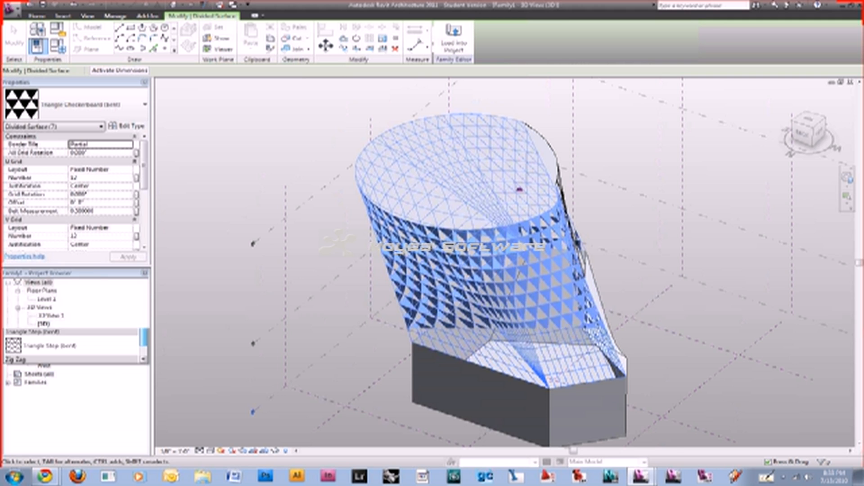
click(519, 189)
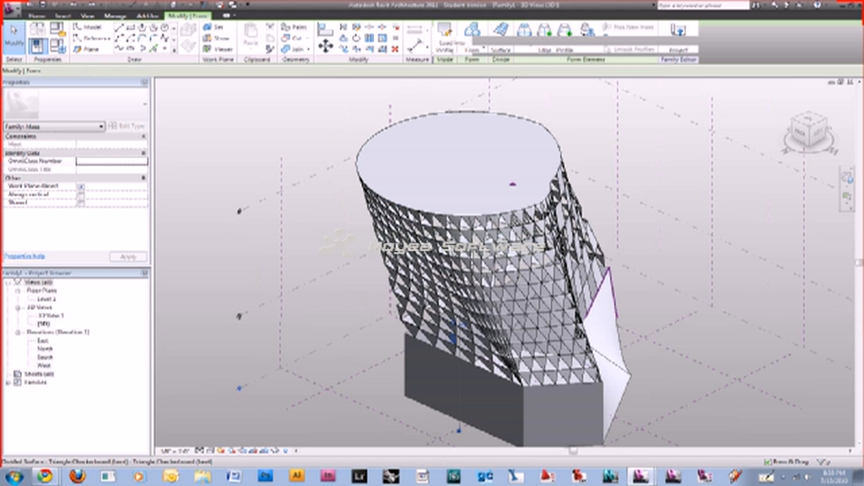
shift+middle_drag(504, 261, 639, 243)
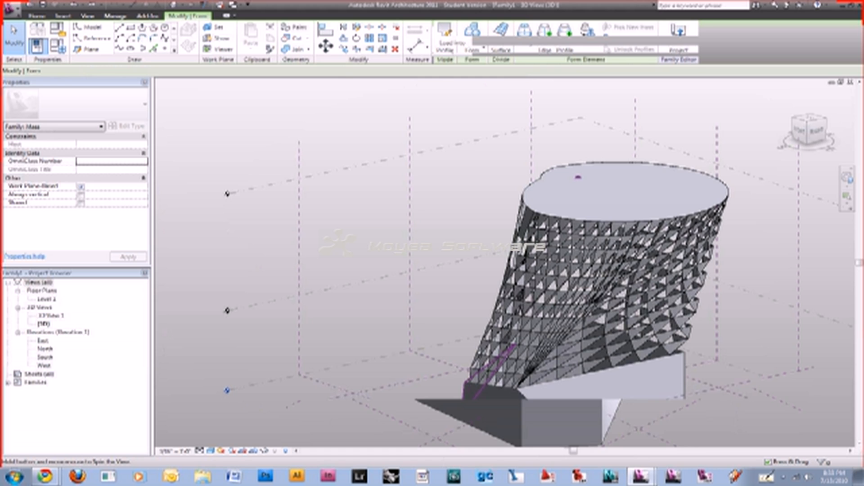
shift+middle_drag(639, 243, 689, 243)
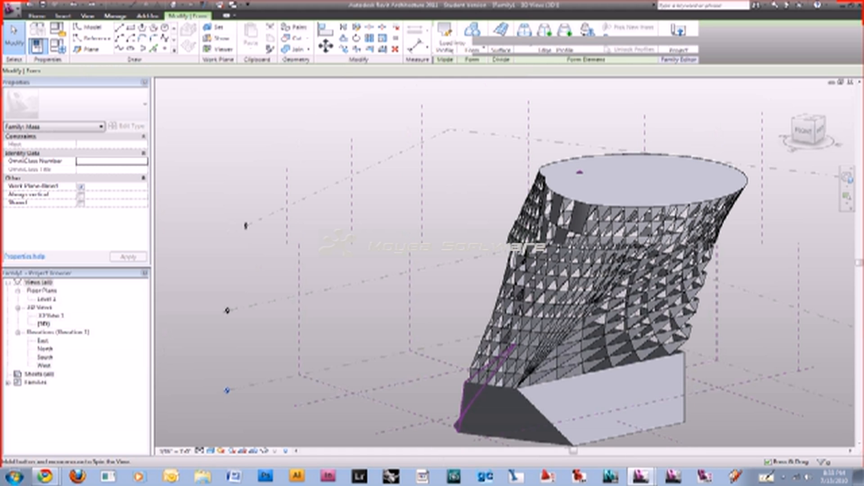